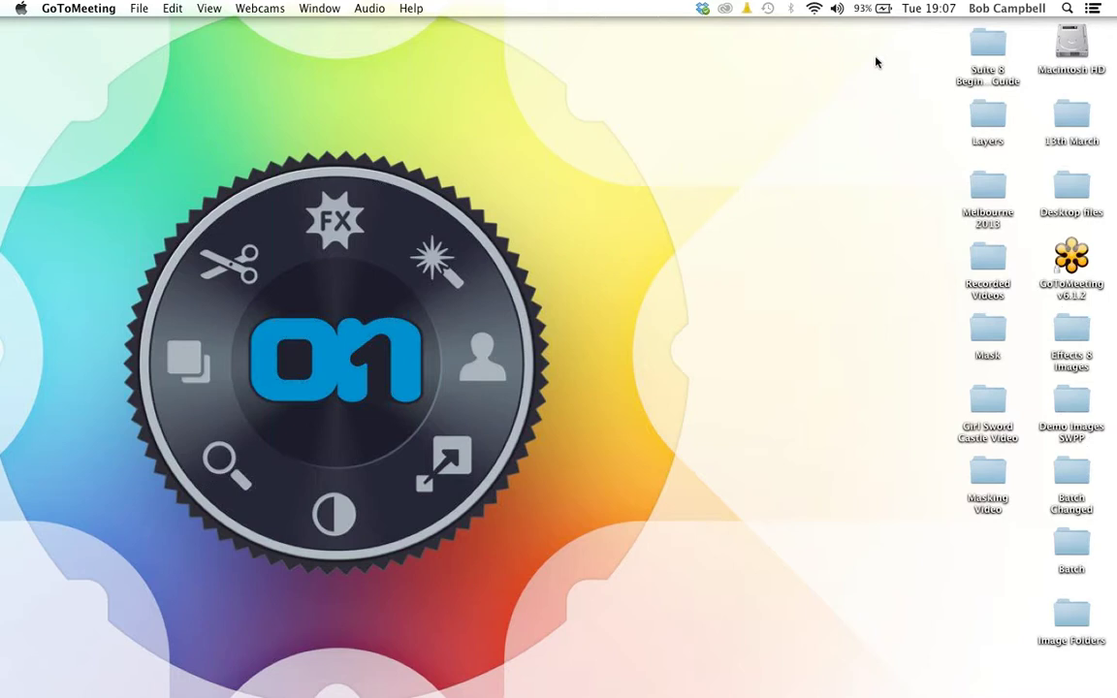
Step: Switch to Photoshop and send Versailles Windows.jpg to Perfect Effects 8 through the onOne extension
{"action": "mouse_move", "coordinate": [543, 684]}
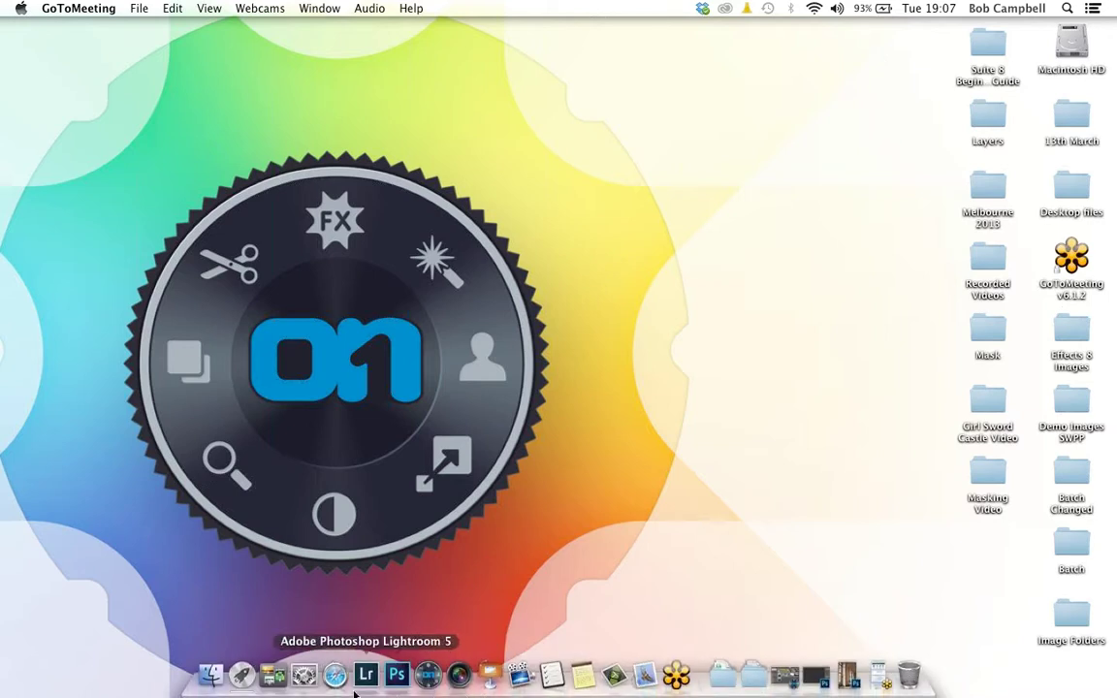
{"action": "left_click", "coordinate": [397, 677]}
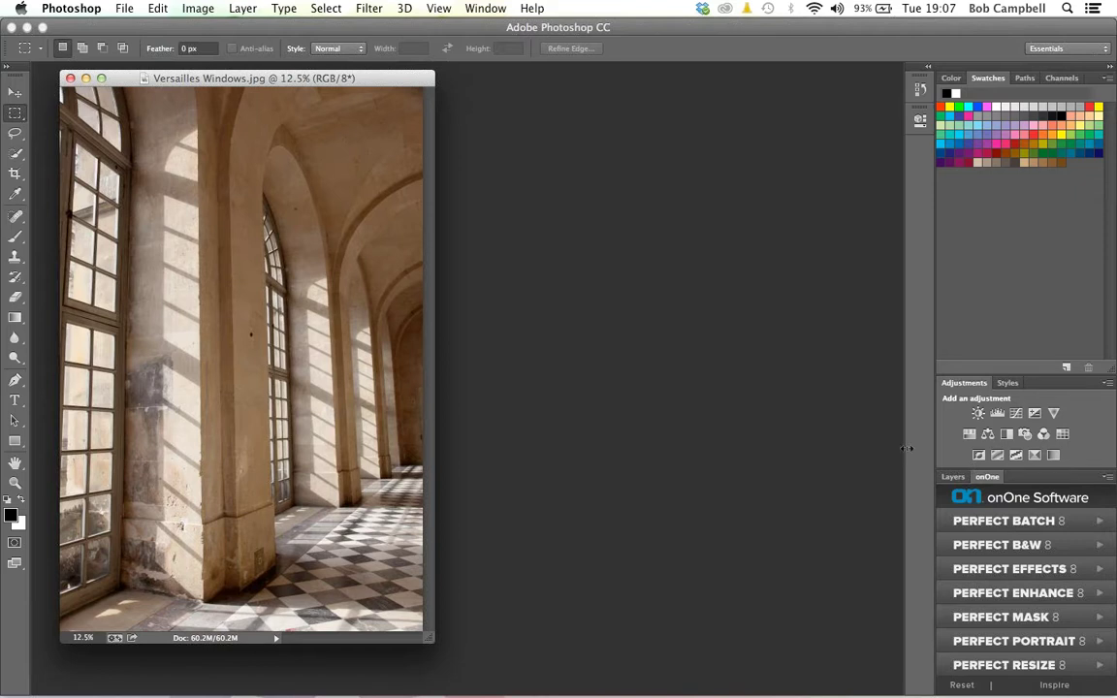
{"action": "left_click", "coordinate": [482, 8]}
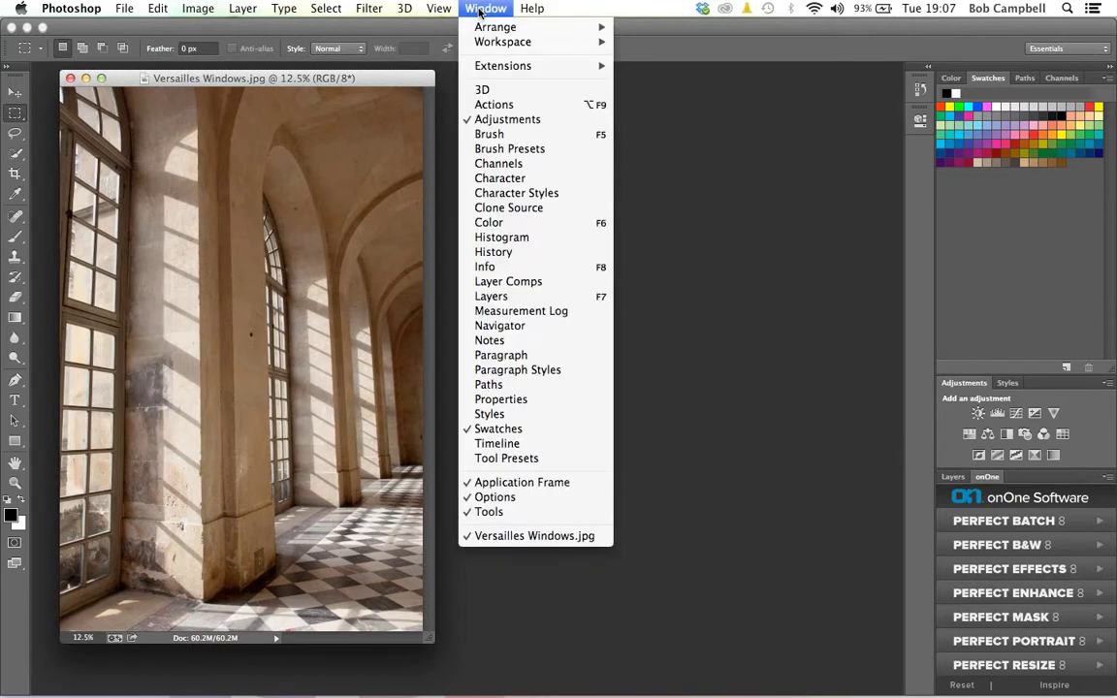
{"action": "mouse_move", "coordinate": [495, 68]}
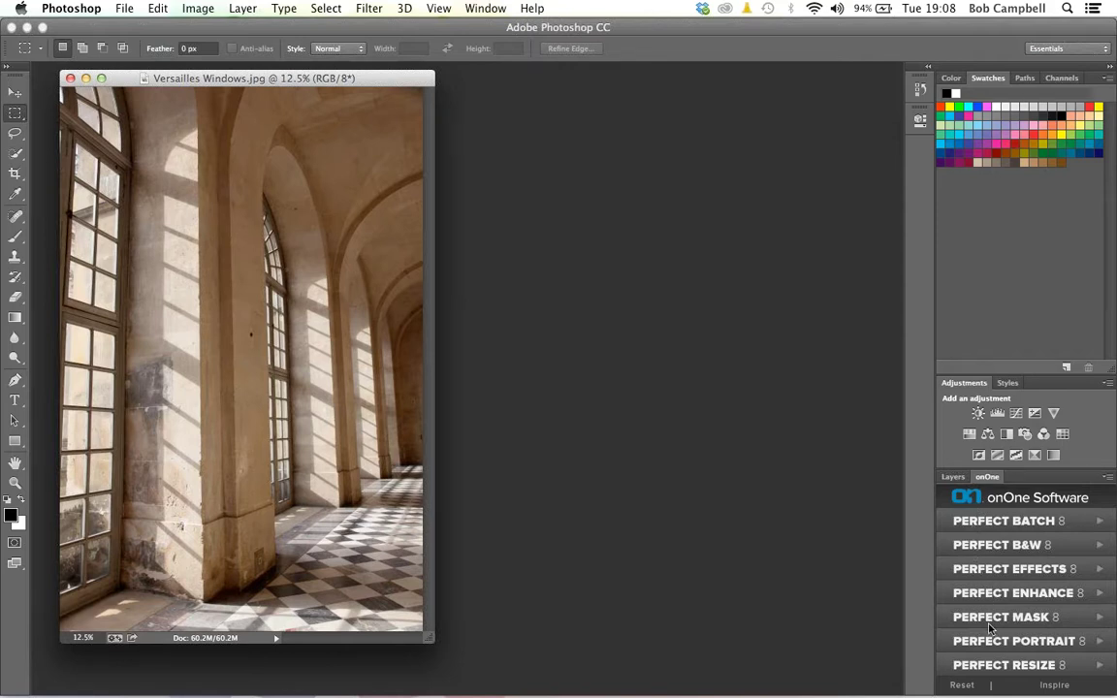
{"action": "left_click", "coordinate": [982, 572]}
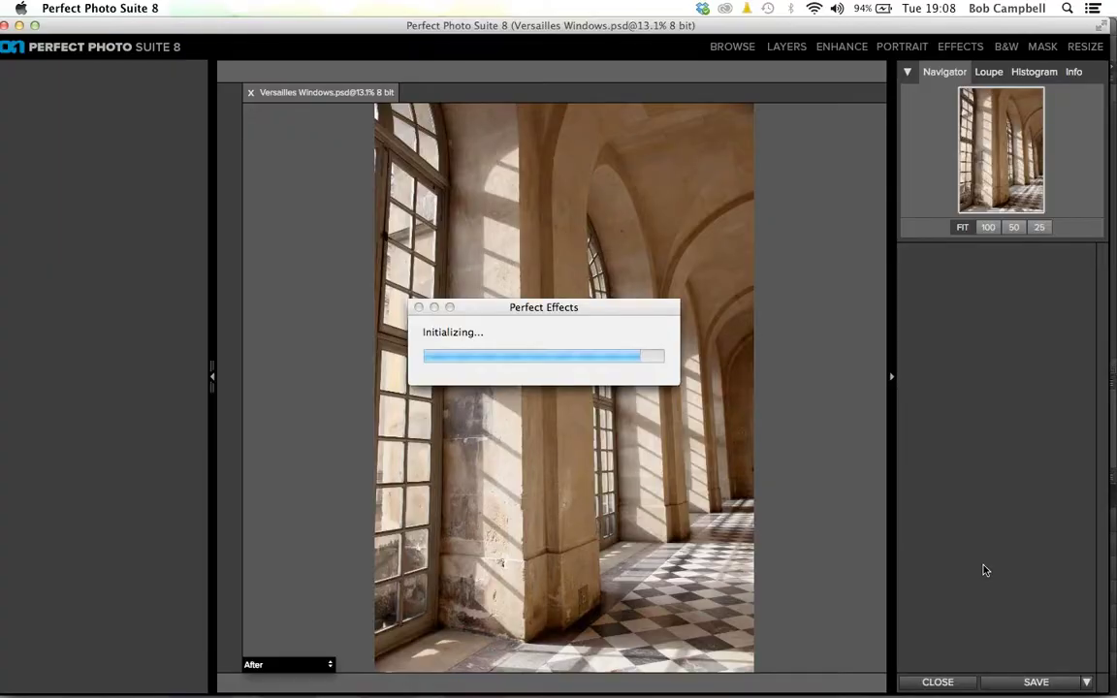
Step: Search the effects library for "earth" and apply the Earth texture preset to the image
{"action": "left_click", "coordinate": [14, 97]}
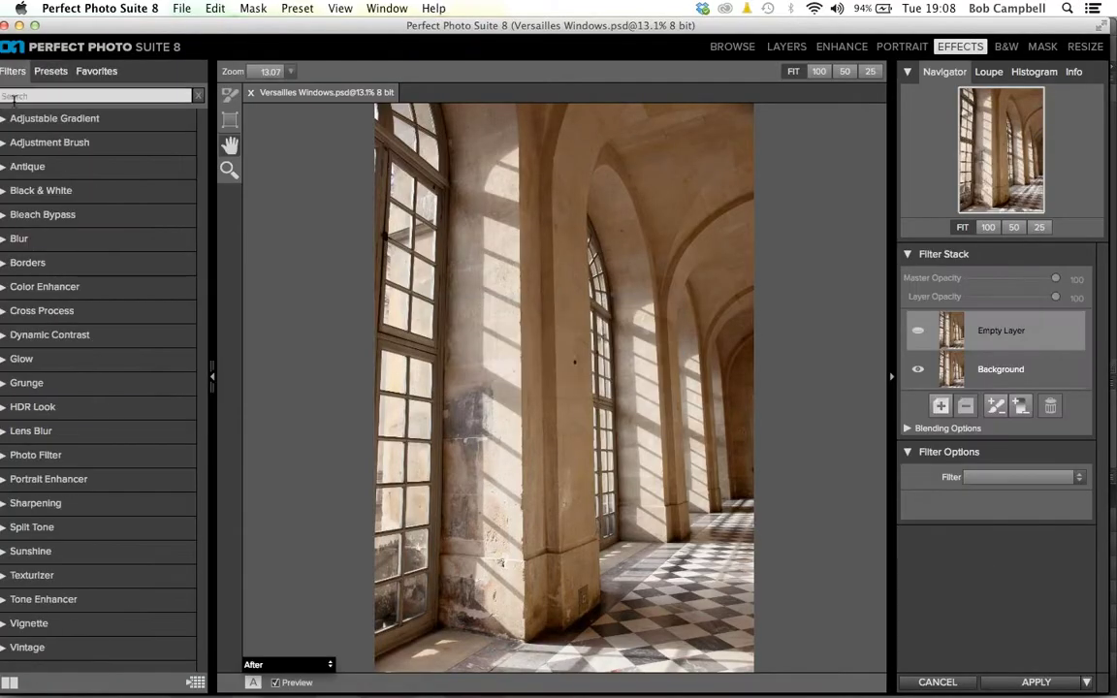
{"action": "type", "text": "earth"}
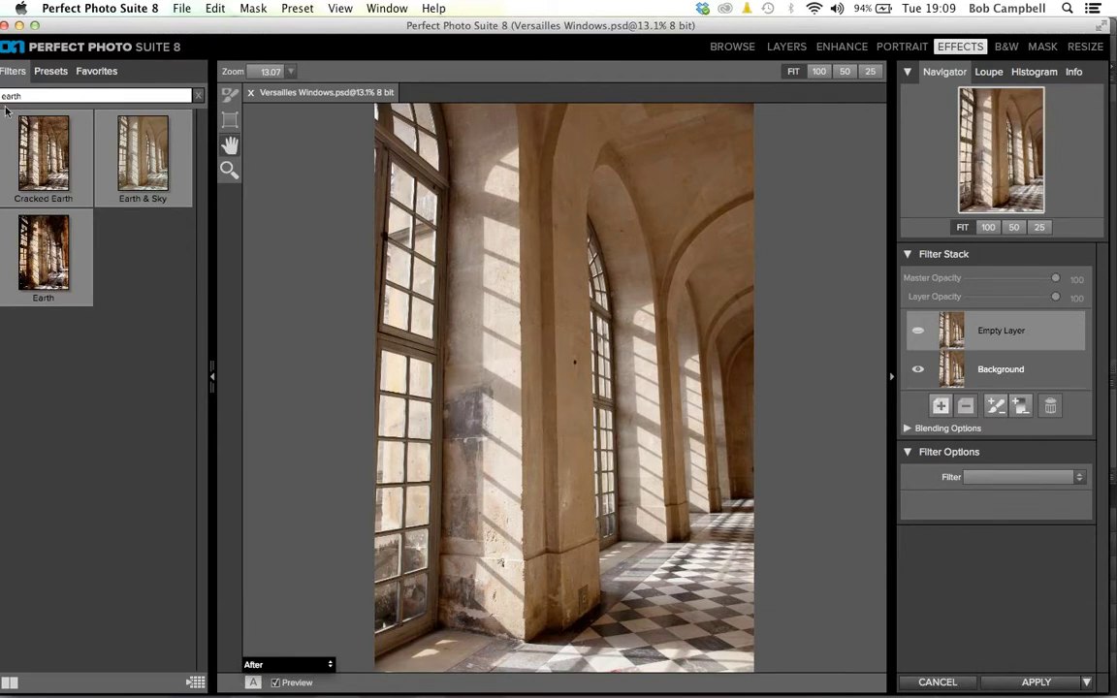
{"action": "left_click", "coordinate": [47, 260]}
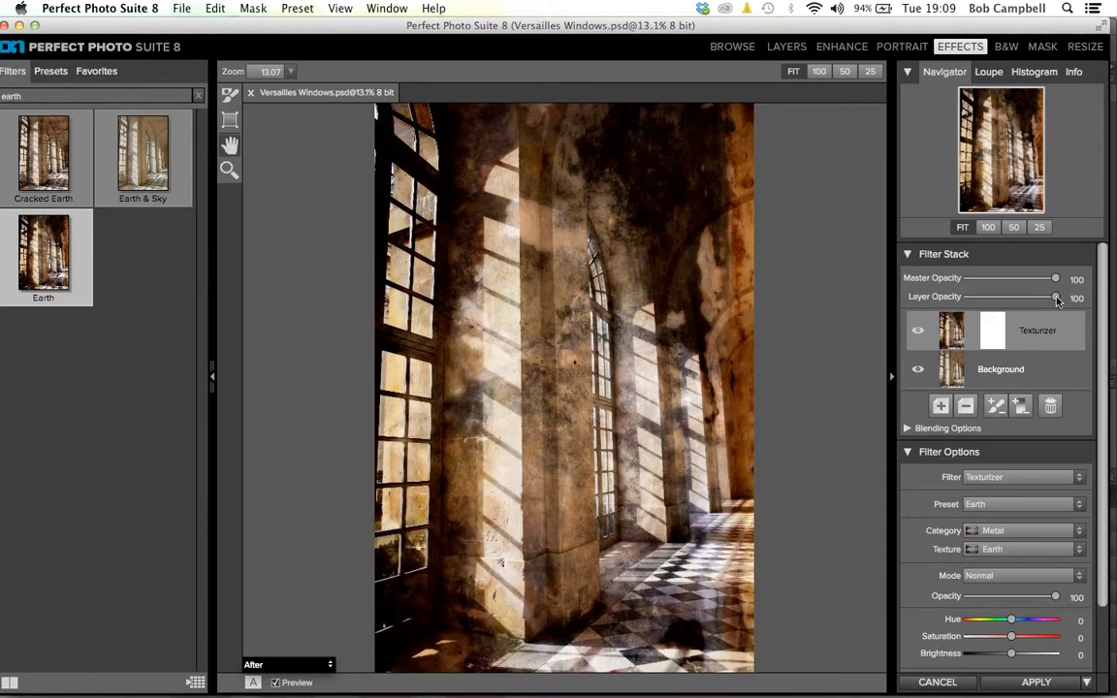
Step: Lower the Texturizer layer's opacity to 51, apply the effect, and show the image's layer stack in Photoshop
{"action": "left_click_drag", "start_coordinate": [1057, 300], "coordinate": [1004, 306]}
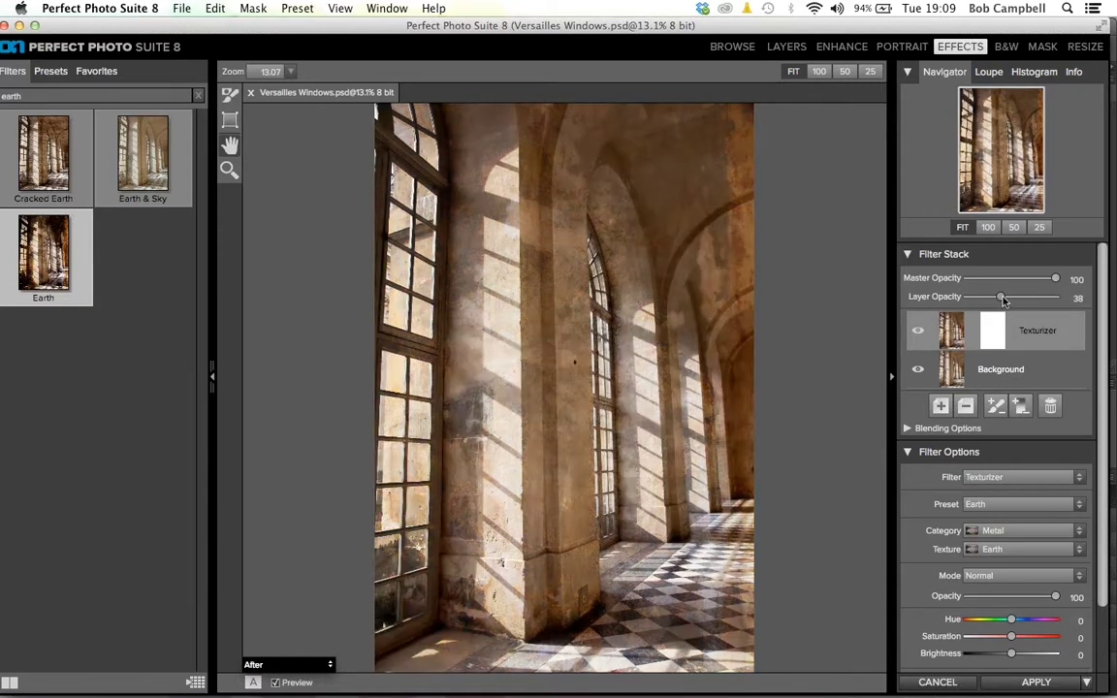
{"action": "left_click_drag", "start_coordinate": [1003, 301], "coordinate": [1011, 303]}
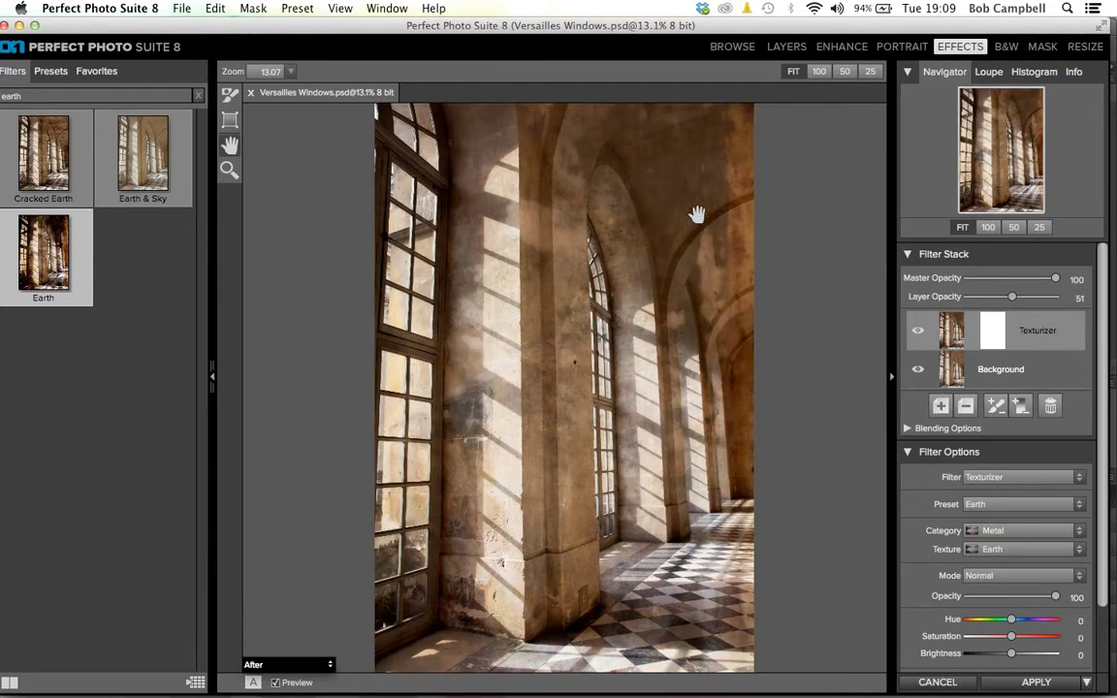
{"action": "left_click", "coordinate": [1004, 685]}
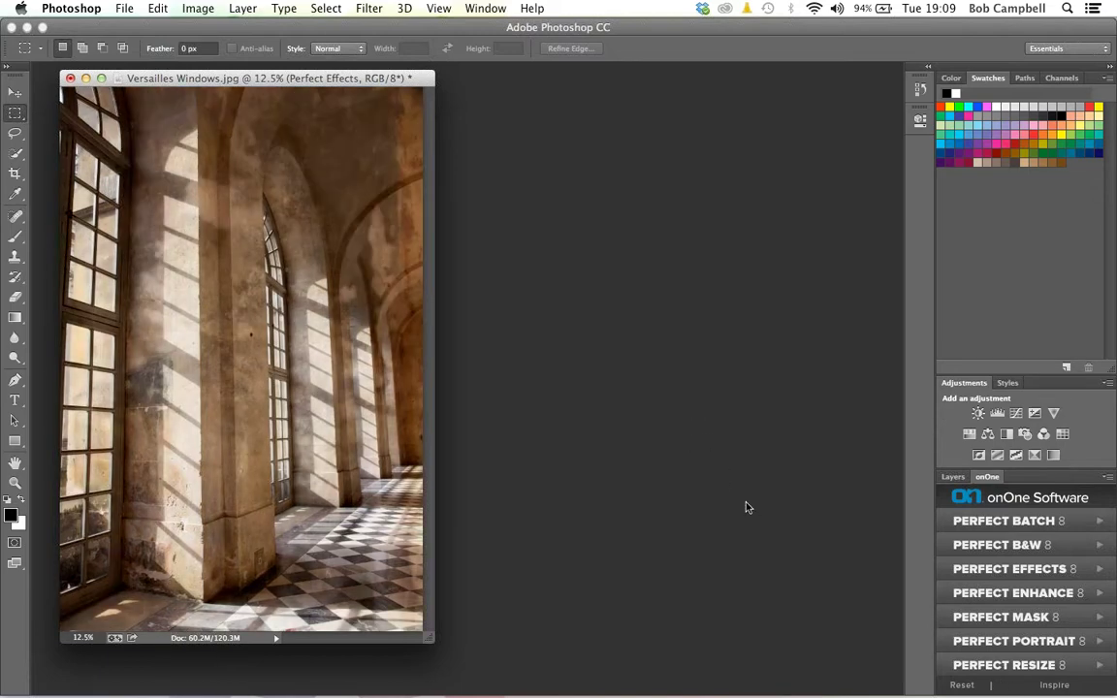
{"action": "left_click", "coordinate": [951, 477]}
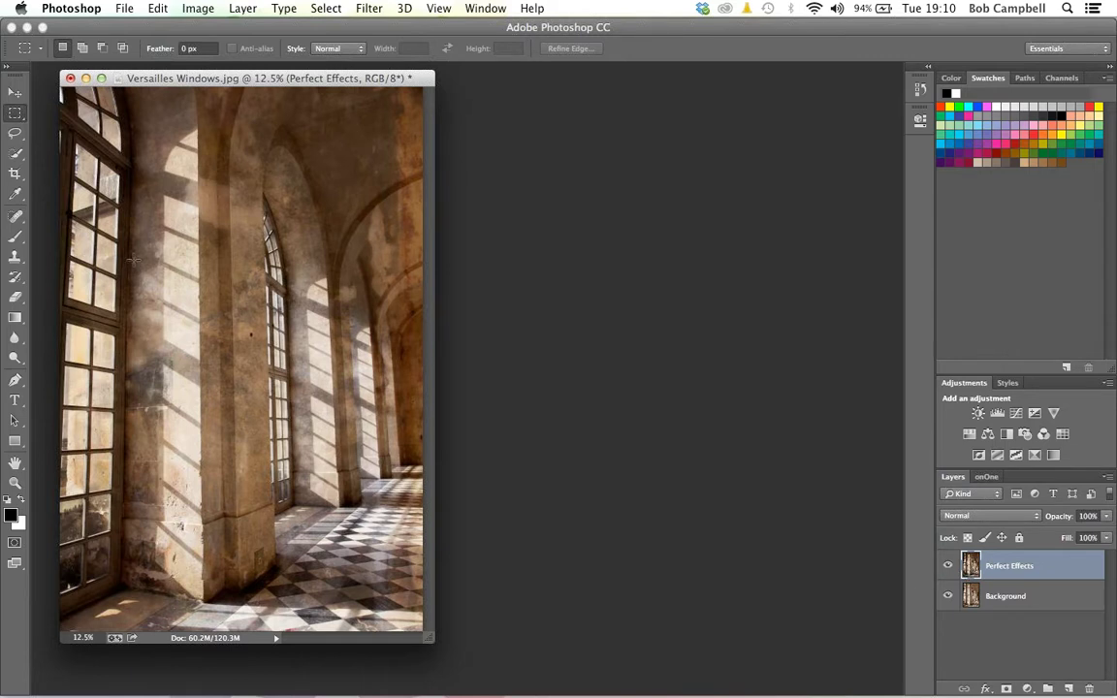
Step: Quit Photoshop without saving the changes to Versailles Windows.jpg
{"action": "left_click", "coordinate": [64, 10]}
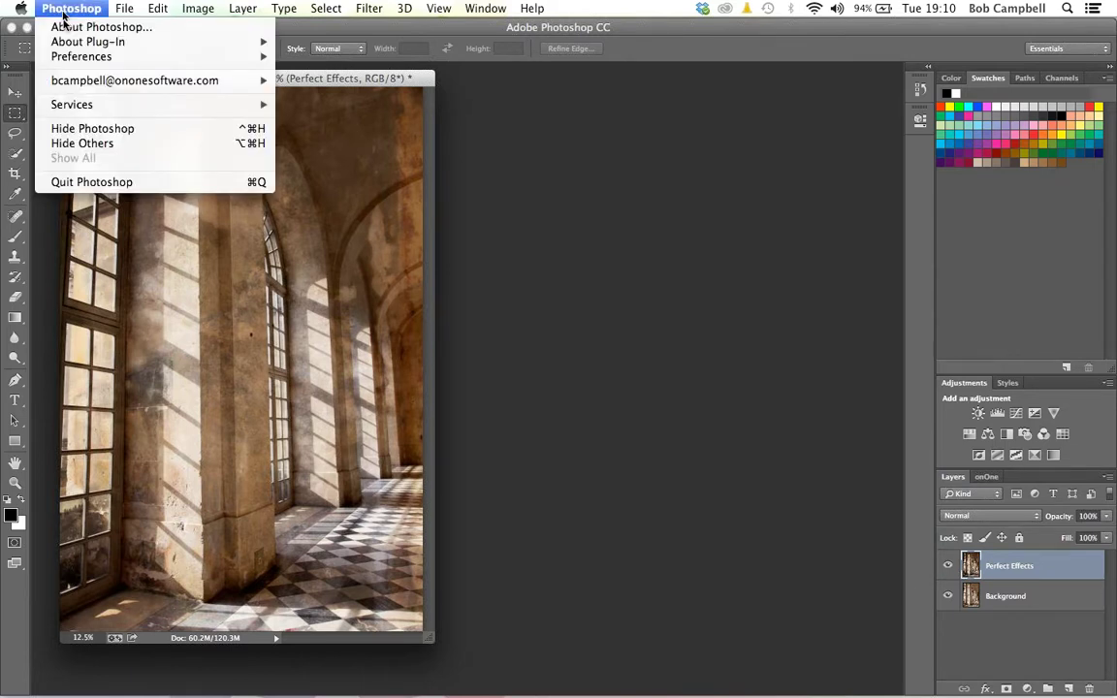
{"action": "left_click", "coordinate": [58, 183]}
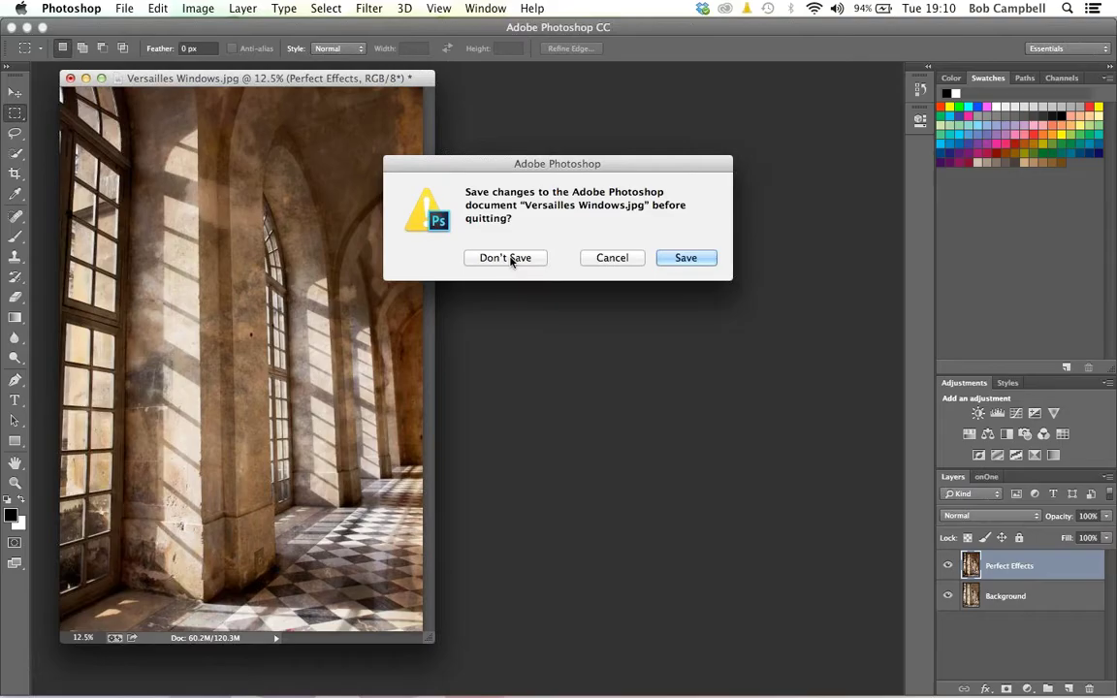
{"action": "left_click", "coordinate": [506, 258]}
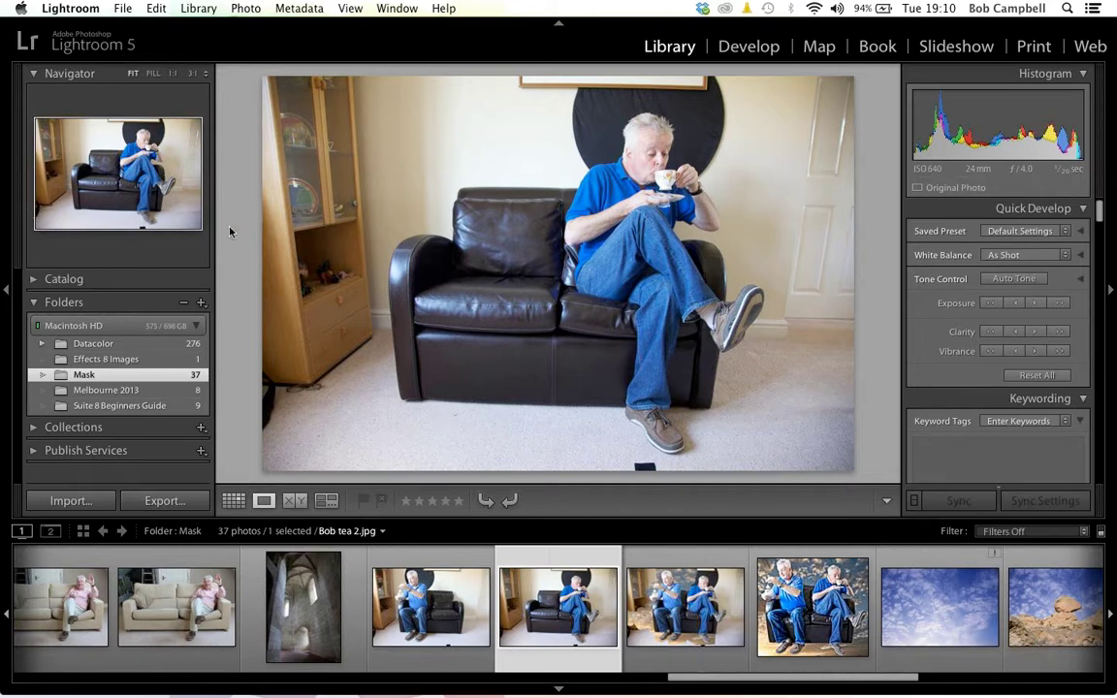
Step: Display the Perfect Photo Suite 8 plug-in extras in Lightroom, and quit Lightroom, skipping the catalog backup this time
{"action": "left_click", "coordinate": [119, 9]}
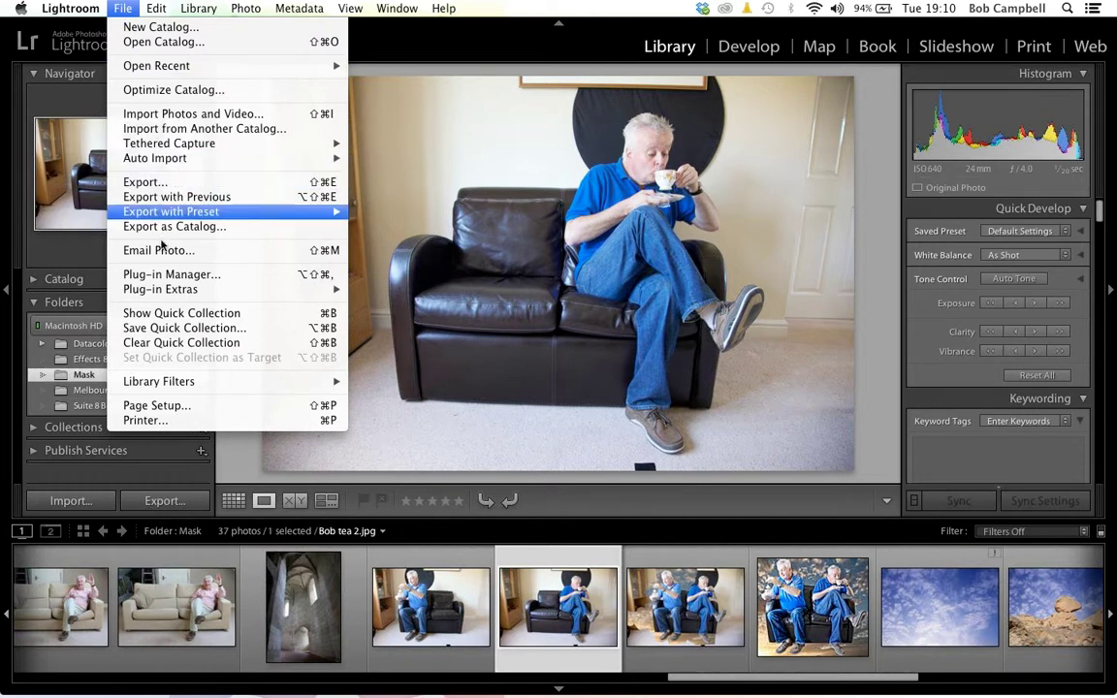
{"action": "mouse_move", "coordinate": [158, 293]}
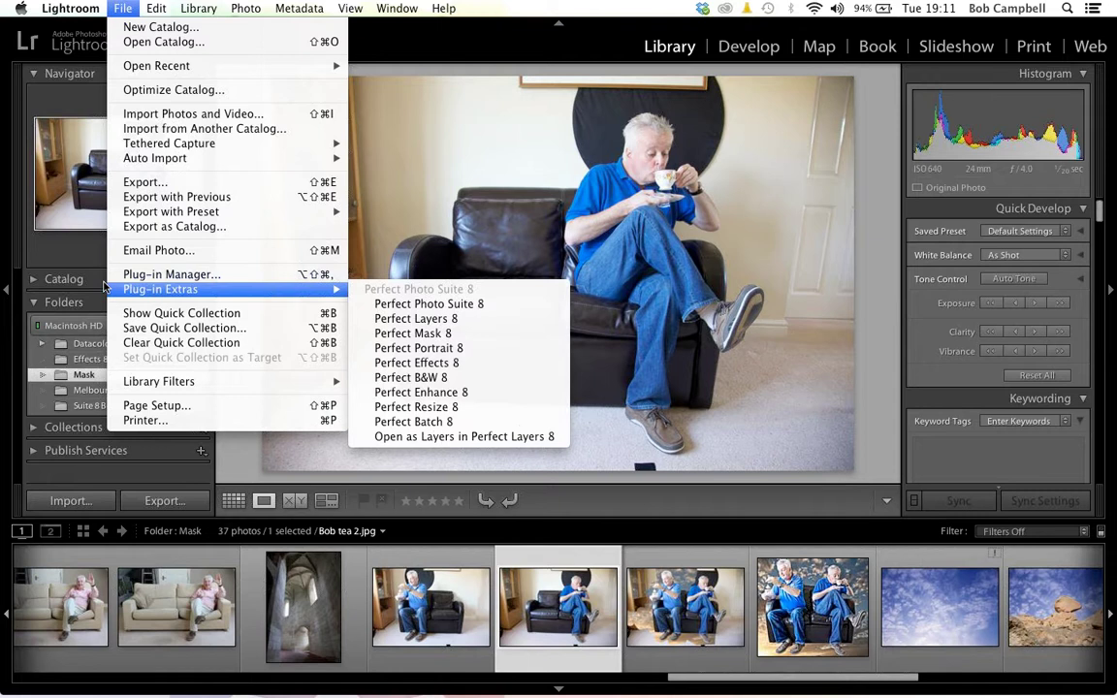
{"action": "mouse_move", "coordinate": [41, 7]}
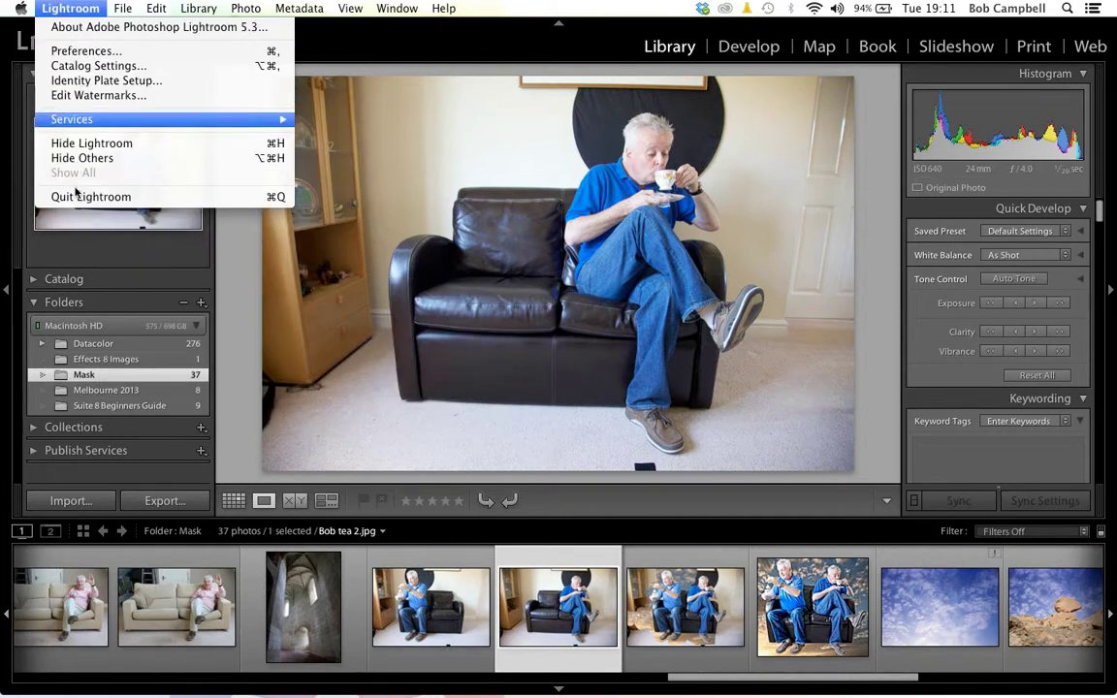
{"action": "left_click", "coordinate": [65, 199]}
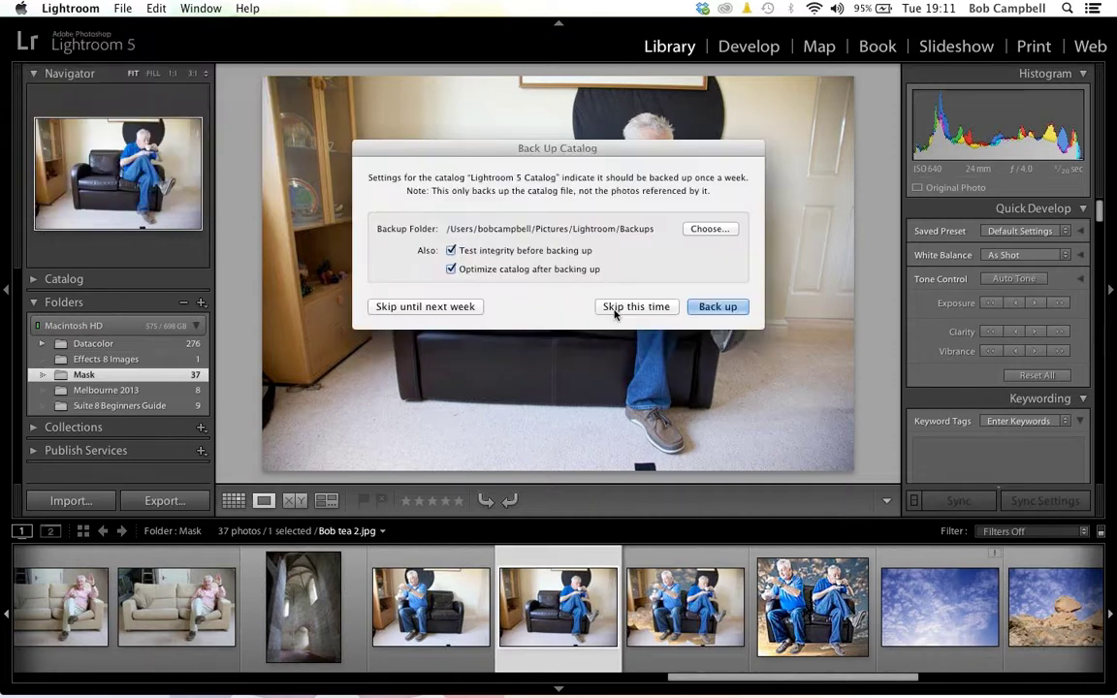
{"action": "left_click", "coordinate": [614, 307]}
Step: Open Perfect Photo Suite 8 as a standalone program and select the raw portrait with yellow leaves to see its file information
{"action": "mouse_move", "coordinate": [511, 683]}
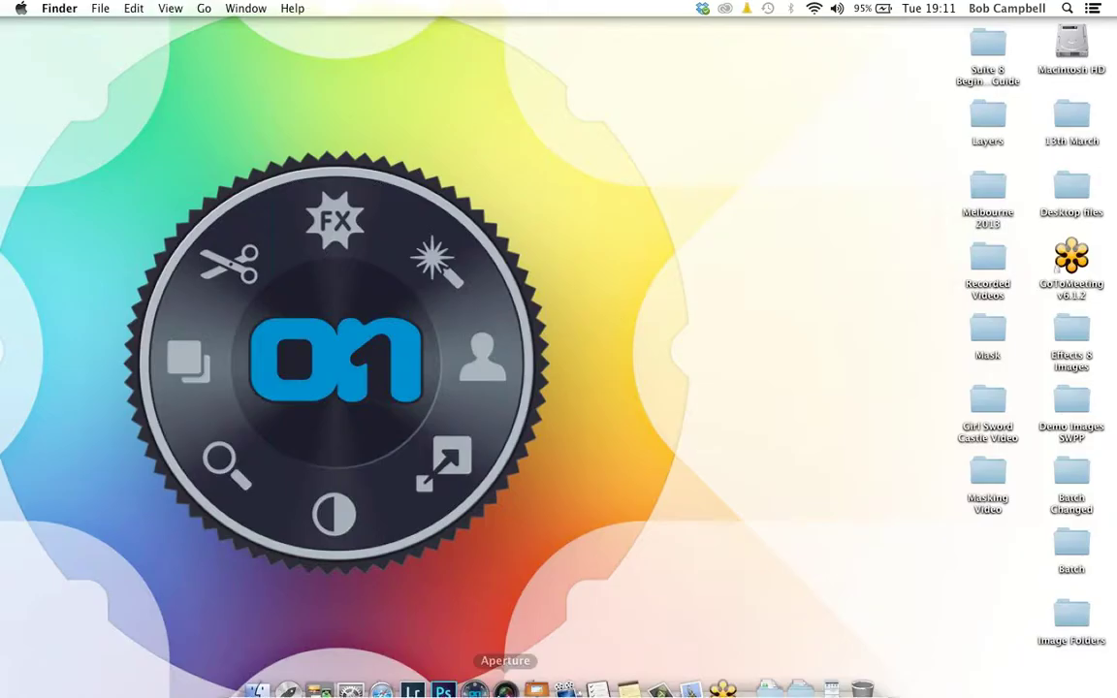
{"action": "left_click", "coordinate": [474, 676]}
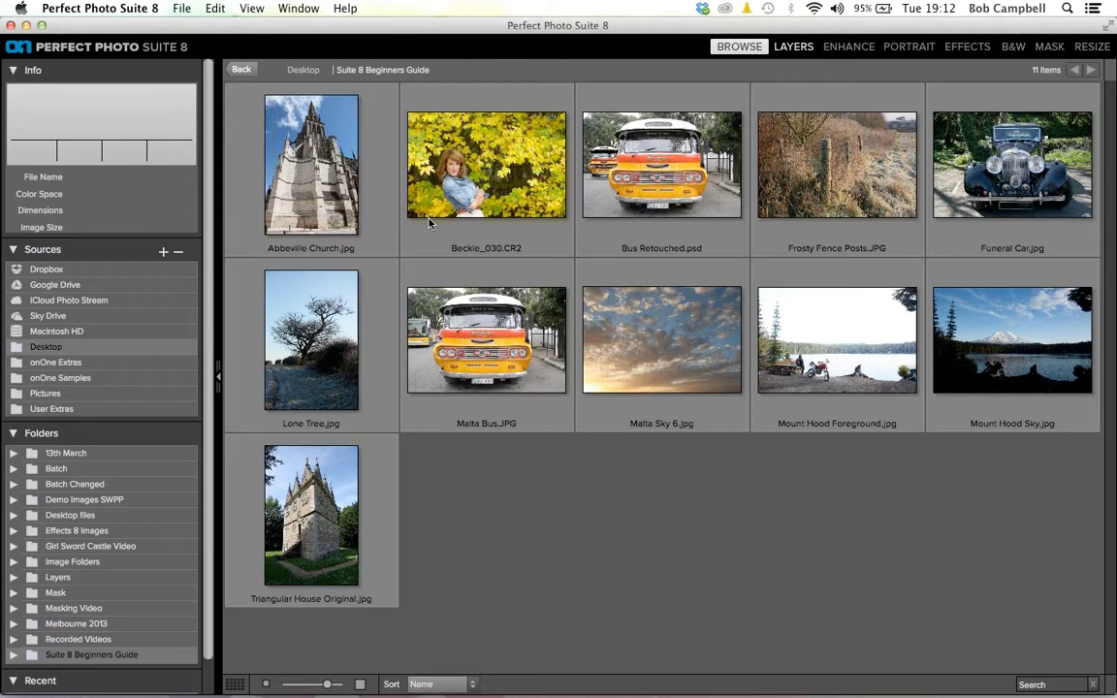
{"action": "left_click", "coordinate": [529, 234]}
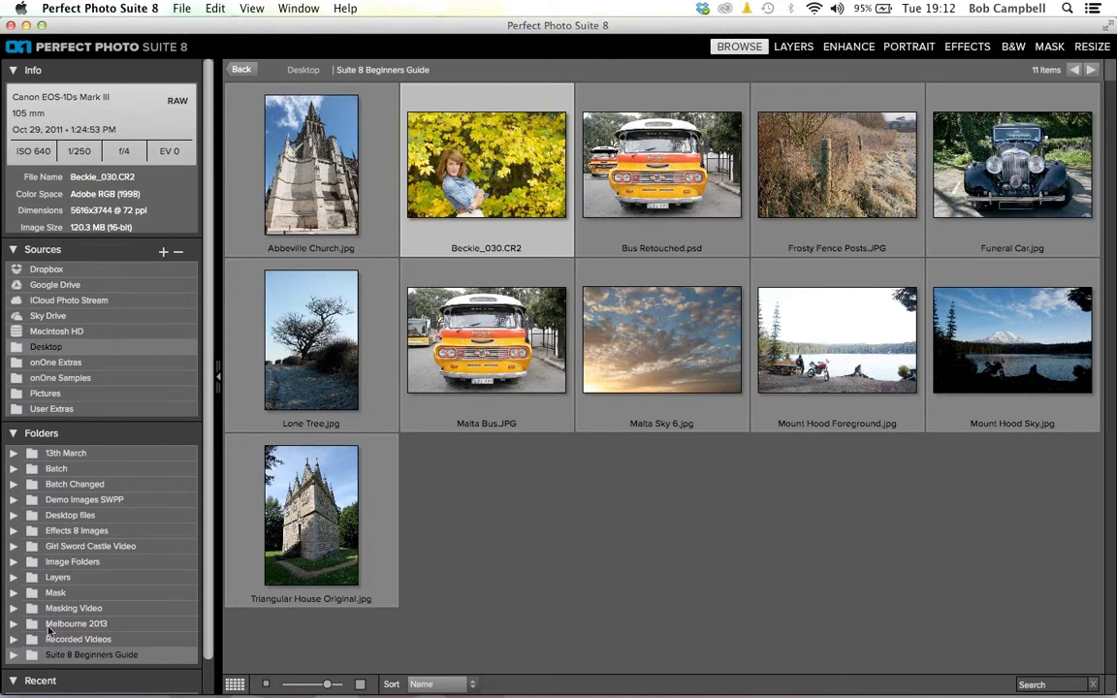
Step: Preview Abbeville Church.jpg and open a JPEG copy of it in Layers, using Adobe RGB (1998) at 150 pixels/inch
{"action": "left_click", "coordinate": [375, 187]}
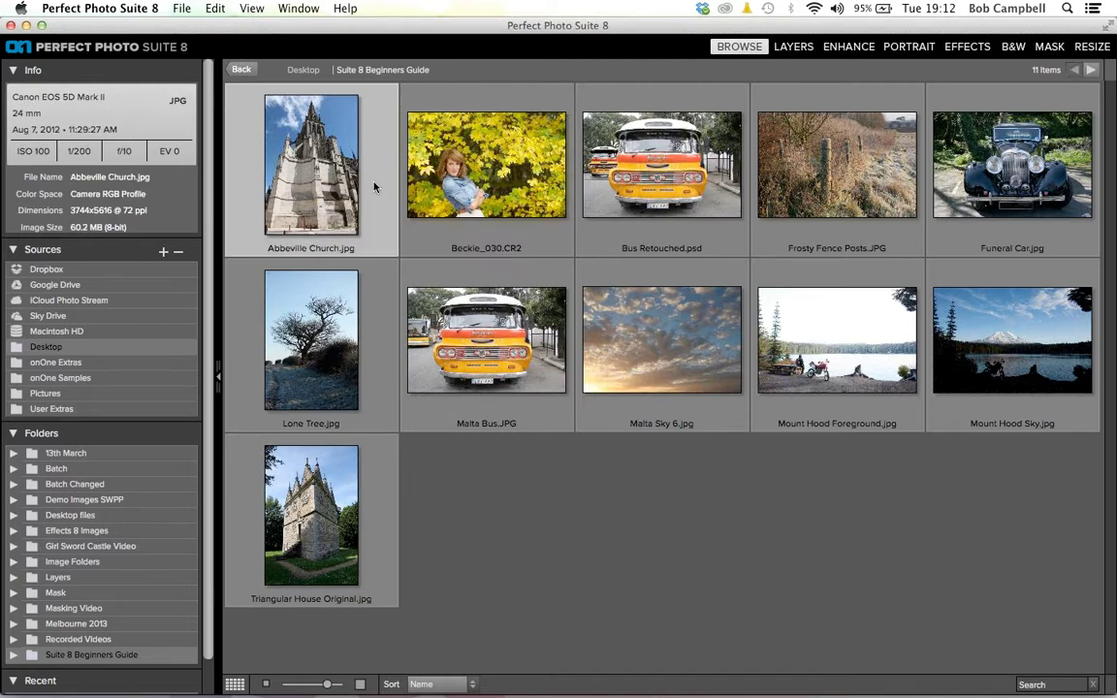
{"action": "double_click", "coordinate": [374, 188]}
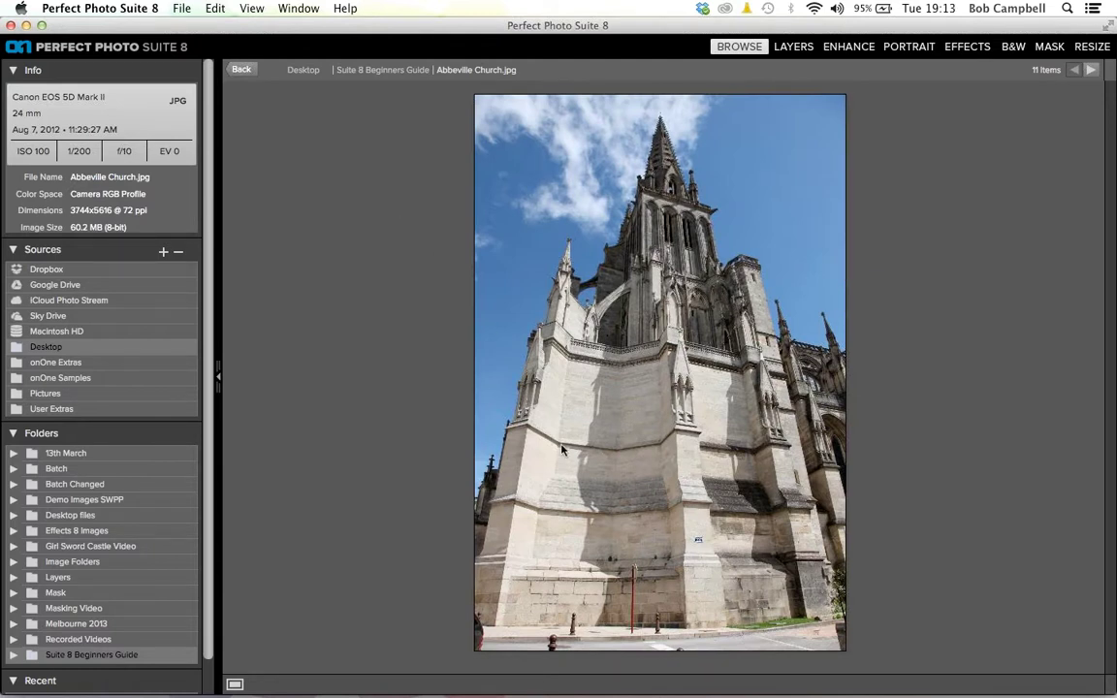
{"action": "left_click", "coordinate": [793, 48]}
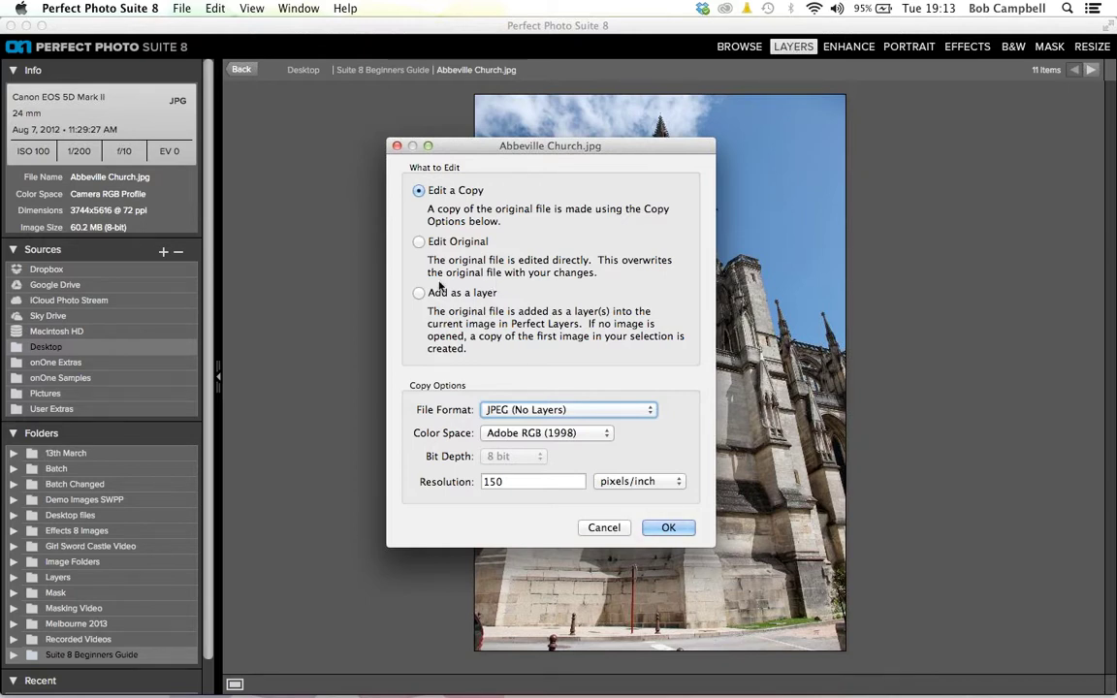
{"action": "left_click", "coordinate": [657, 530]}
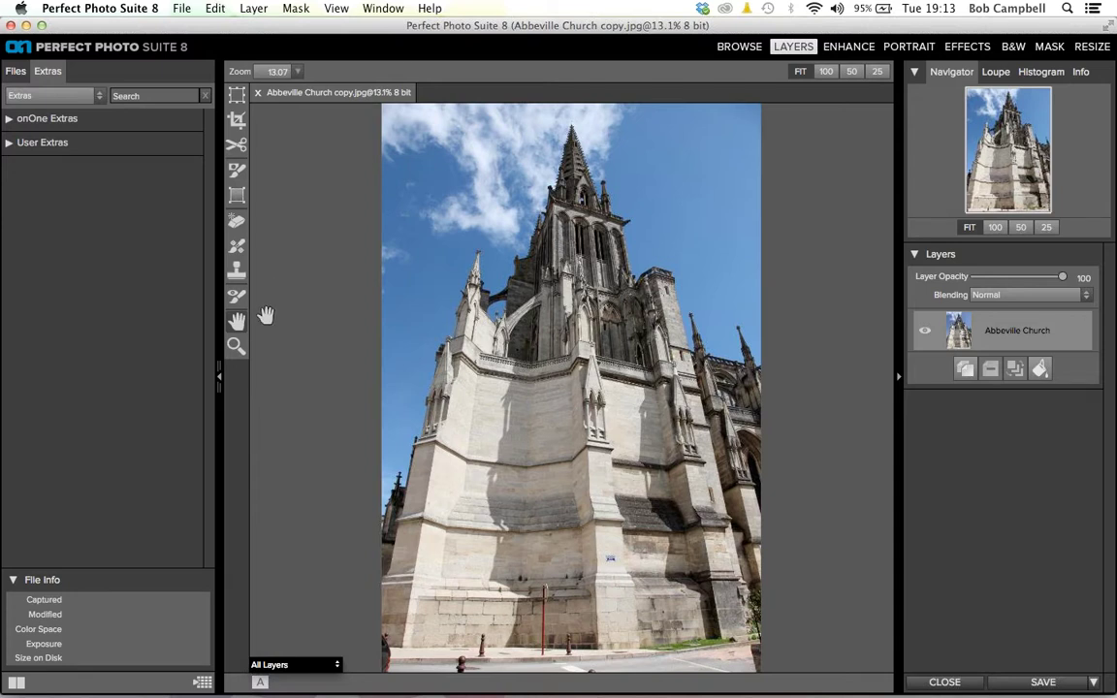
Step: Erase the car at the photo's lower left edge with the object eraser at brush size 60
{"action": "key", "text": "z"}
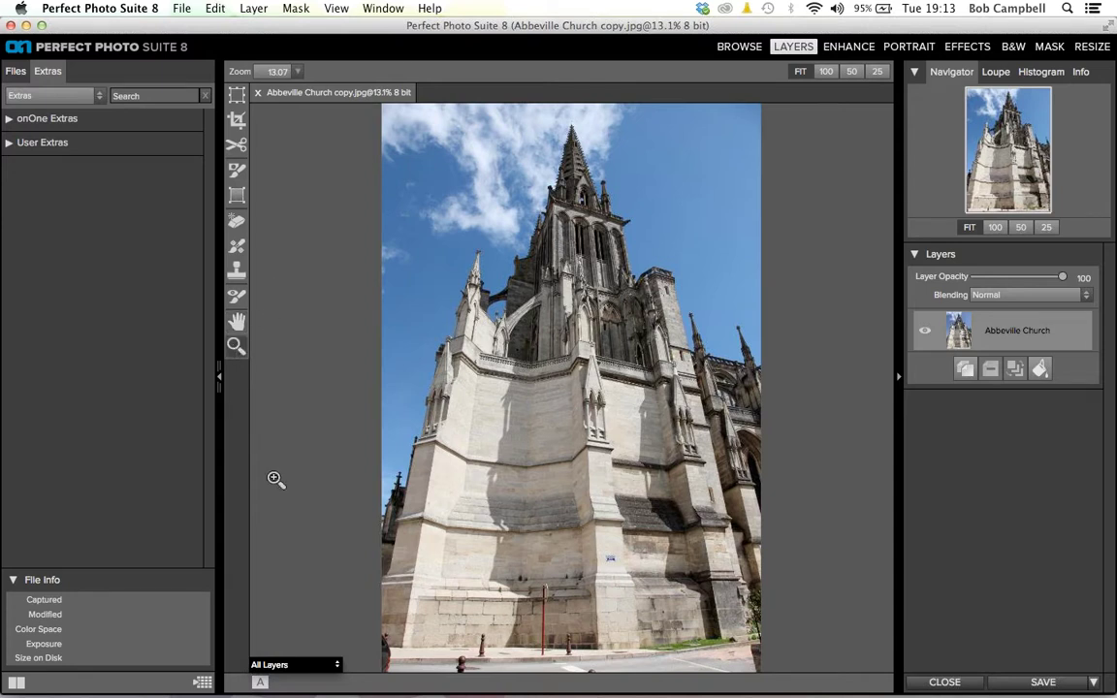
{"action": "left_click_drag", "start_coordinate": [366, 524], "coordinate": [618, 675]}
{"action": "left_click_drag", "start_coordinate": [622, 676], "coordinate": [609, 662]}
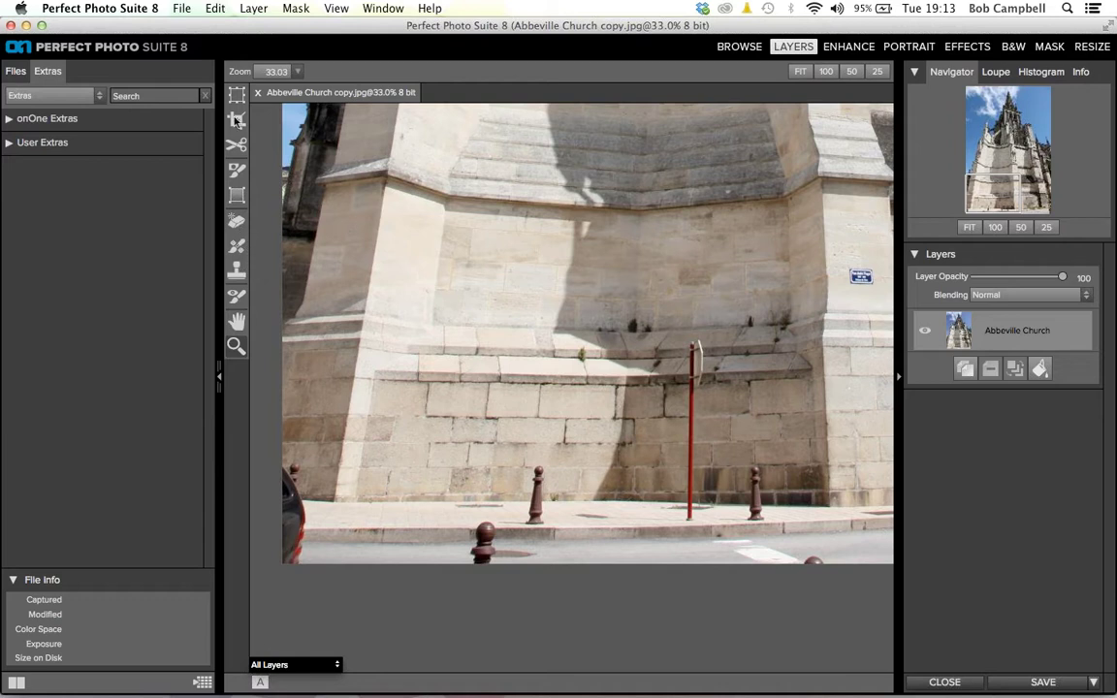
{"action": "left_click", "coordinate": [236, 221]}
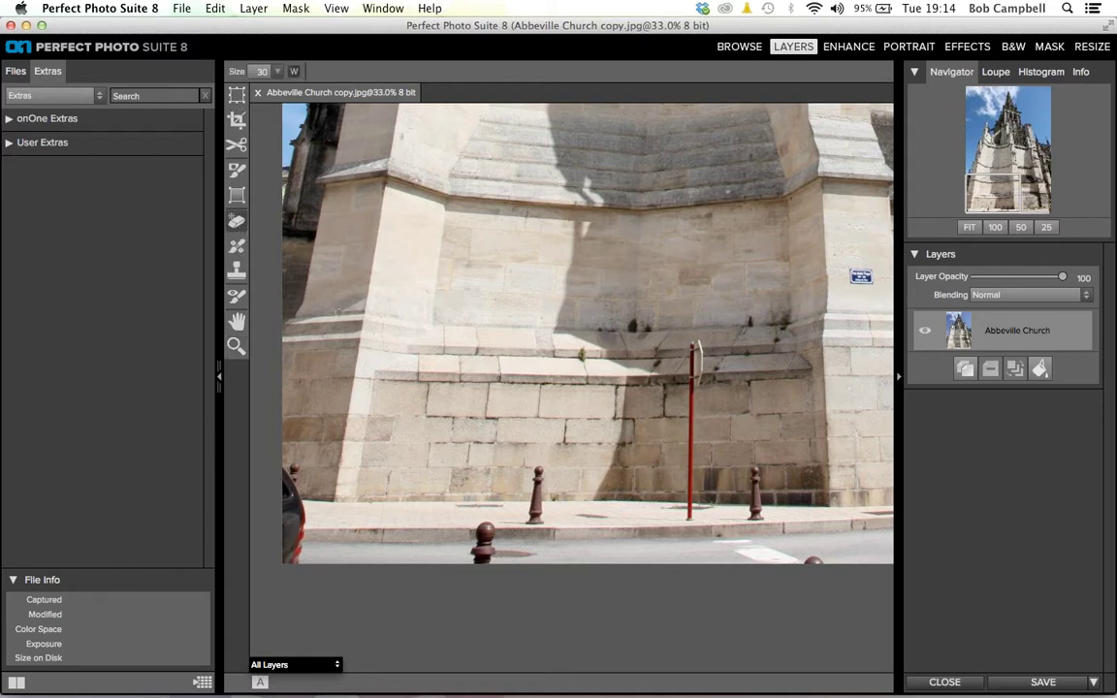
{"action": "key", "text": "bracketright"}
{"action": "key", "text": "bracketright"}
{"action": "mouse_move", "coordinate": [295, 467]}
{"action": "left_mouse_down"}
{"action": "mouse_move", "coordinate": [282, 472]}
{"action": "mouse_move", "coordinate": [295, 494]}
{"action": "mouse_move", "coordinate": [290, 569]}
{"action": "mouse_move", "coordinate": [285, 451]}
{"action": "mouse_move", "coordinate": [285, 560]}
{"action": "mouse_move", "coordinate": [288, 483]}
{"action": "mouse_move", "coordinate": [287, 501]}
{"action": "left_mouse_up"}
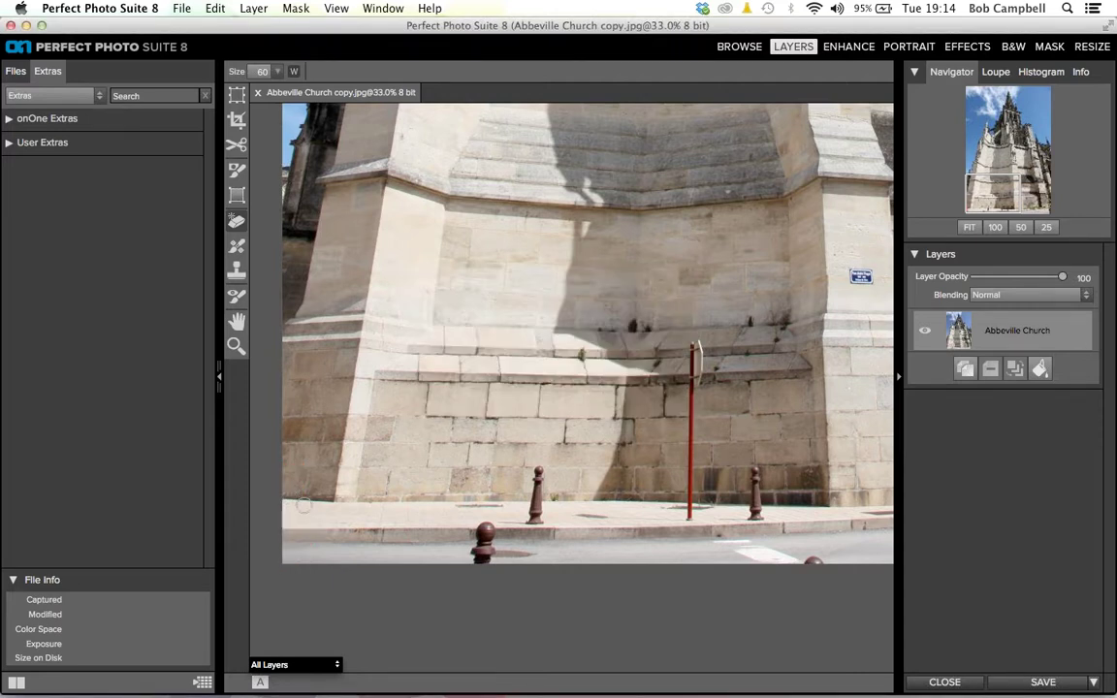
Step: Erase the two partly cropped bollards on the road along the photo's bottom edge
{"action": "left_click", "coordinate": [812, 561]}
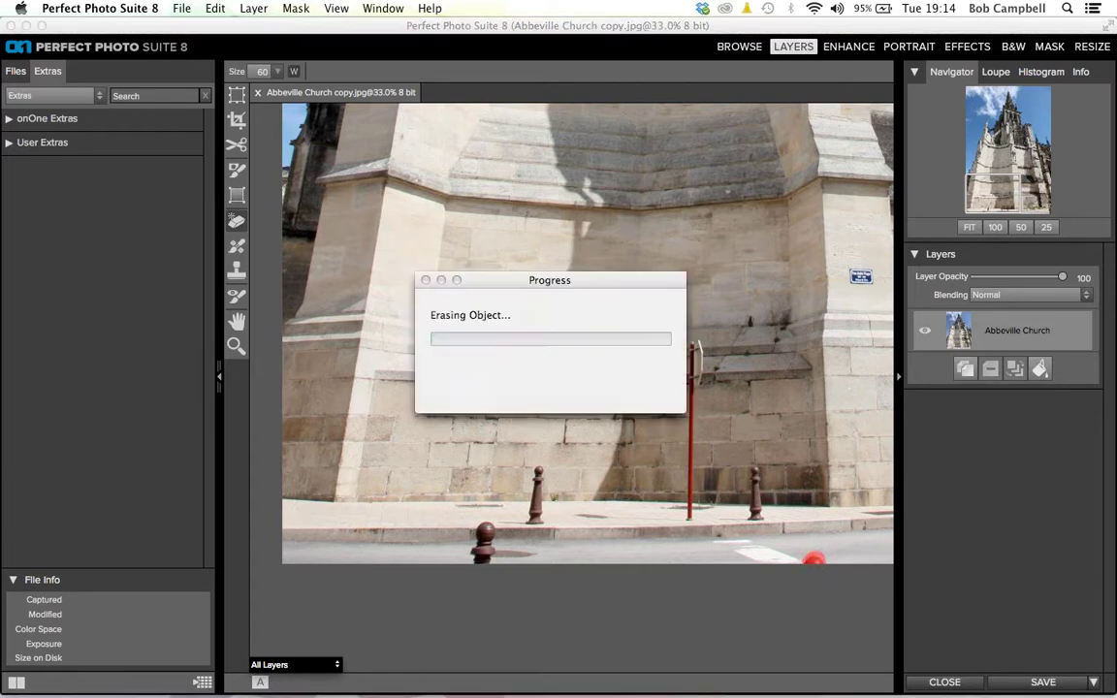
{"action": "left_click", "coordinate": [483, 533]}
{"action": "mouse_move", "coordinate": [485, 531]}
{"action": "left_mouse_down"}
{"action": "mouse_move", "coordinate": [491, 549]}
{"action": "mouse_move", "coordinate": [471, 553]}
{"action": "mouse_move", "coordinate": [485, 549]}
{"action": "left_mouse_up"}
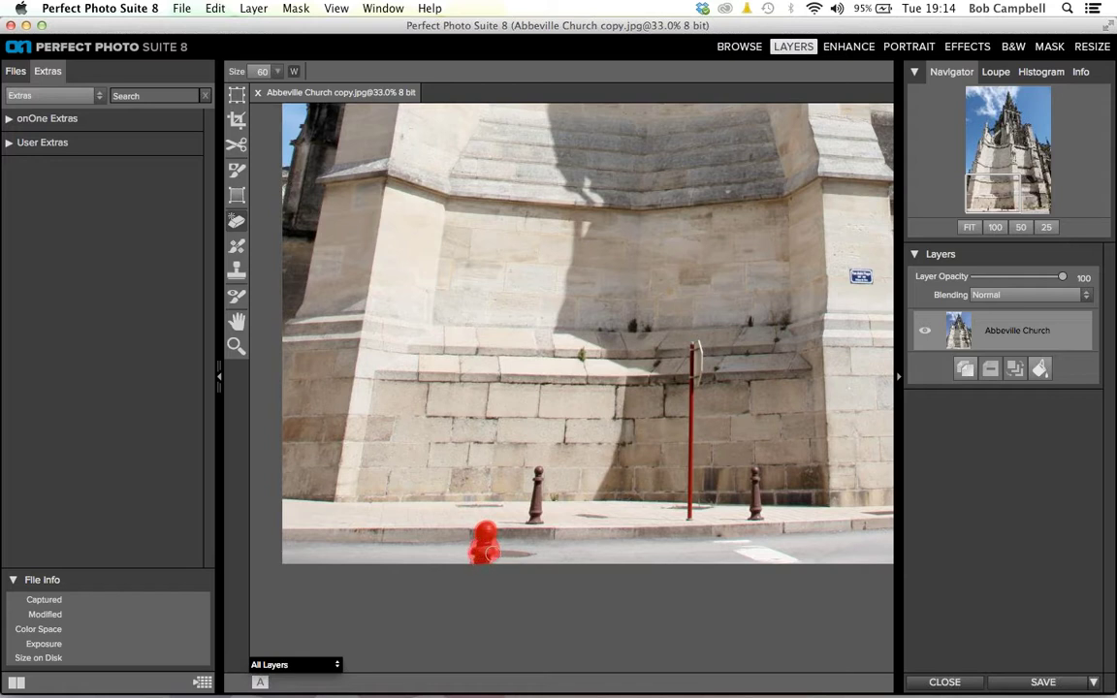
{"action": "left_click_drag", "start_coordinate": [490, 552], "coordinate": [492, 552]}
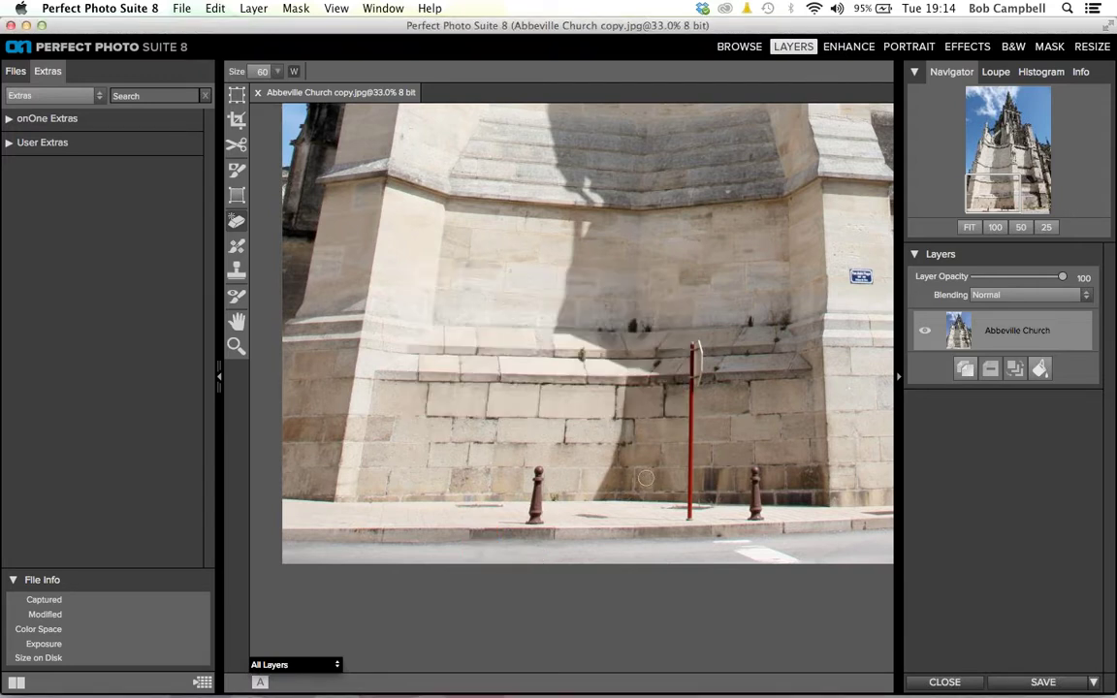
Step: Set the eraser size to 40 and erase the tall red signpost in front of the church wall
{"action": "key", "text": "bracketleft"}
{"action": "key", "text": "bracketleft"}
{"action": "mouse_move", "coordinate": [689, 520]}
{"action": "left_mouse_down"}
{"action": "mouse_move", "coordinate": [695, 341]}
{"action": "mouse_move", "coordinate": [697, 368]}
{"action": "left_mouse_up"}
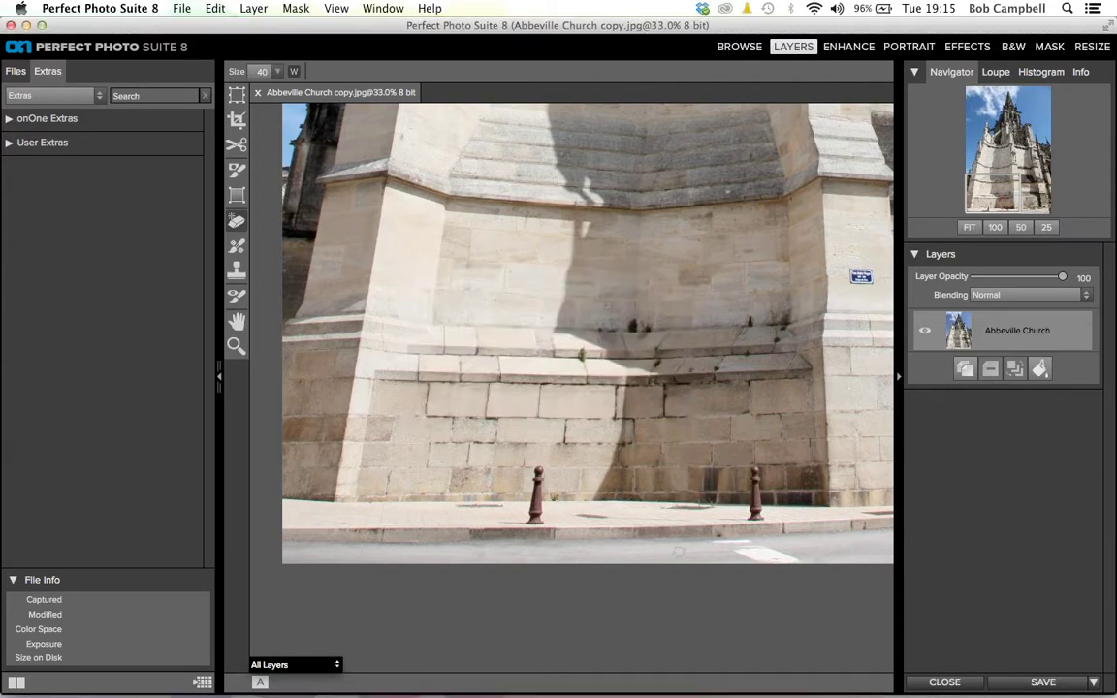
Step: Erase the dark marks on the pavement between the bollards and, at brush size 50, the blue street sign on the wall
{"action": "left_click_drag", "start_coordinate": [572, 519], "coordinate": [687, 520]}
{"action": "key", "text": "bracketright"}
{"action": "left_click_drag", "start_coordinate": [853, 275], "coordinate": [862, 279]}
{"action": "left_click", "coordinate": [968, 228]}
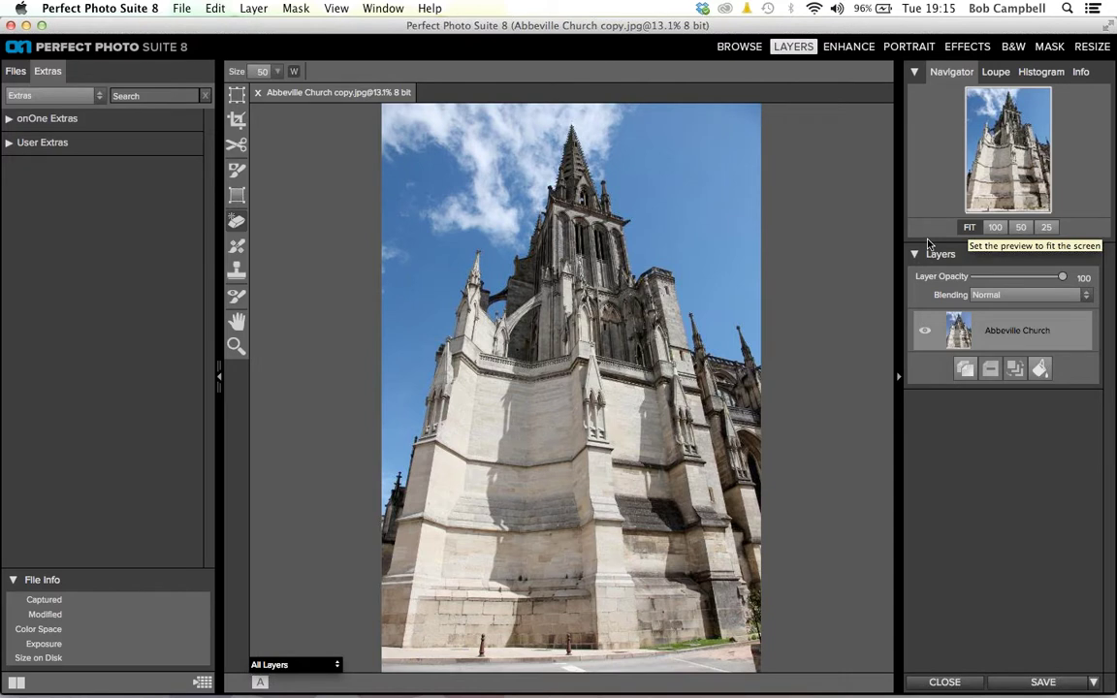
Step: Open the church photo in Effects and apply the HDR Look filter preset Exaggerated Edges n Tone
{"action": "left_click", "coordinate": [966, 48]}
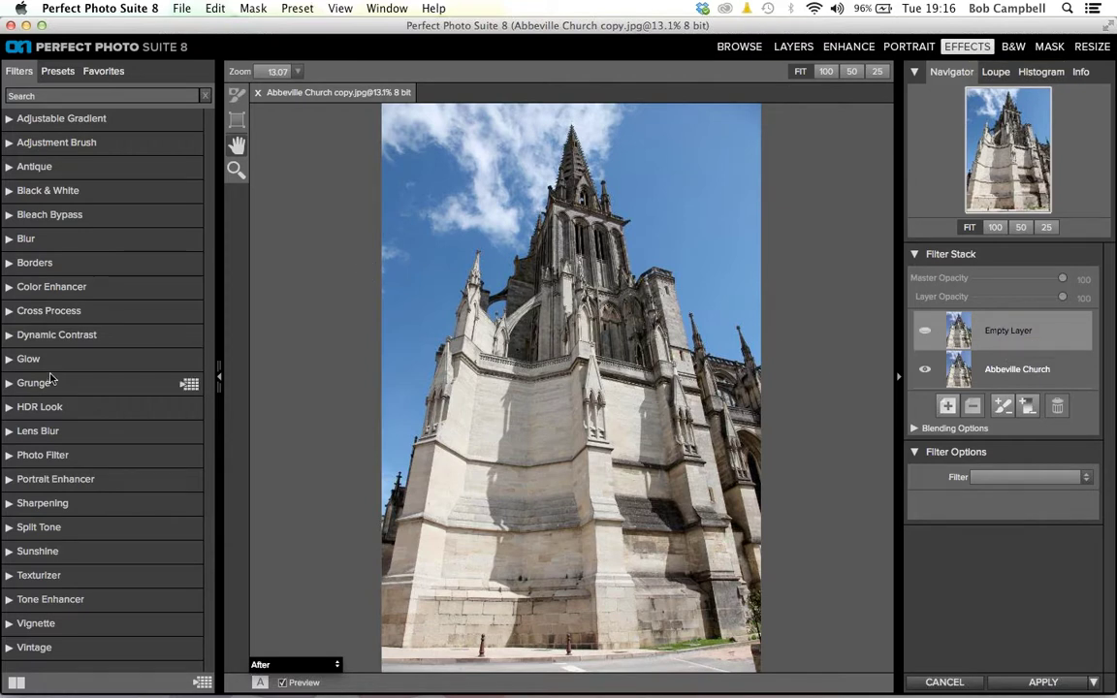
{"action": "left_click", "coordinate": [8, 412]}
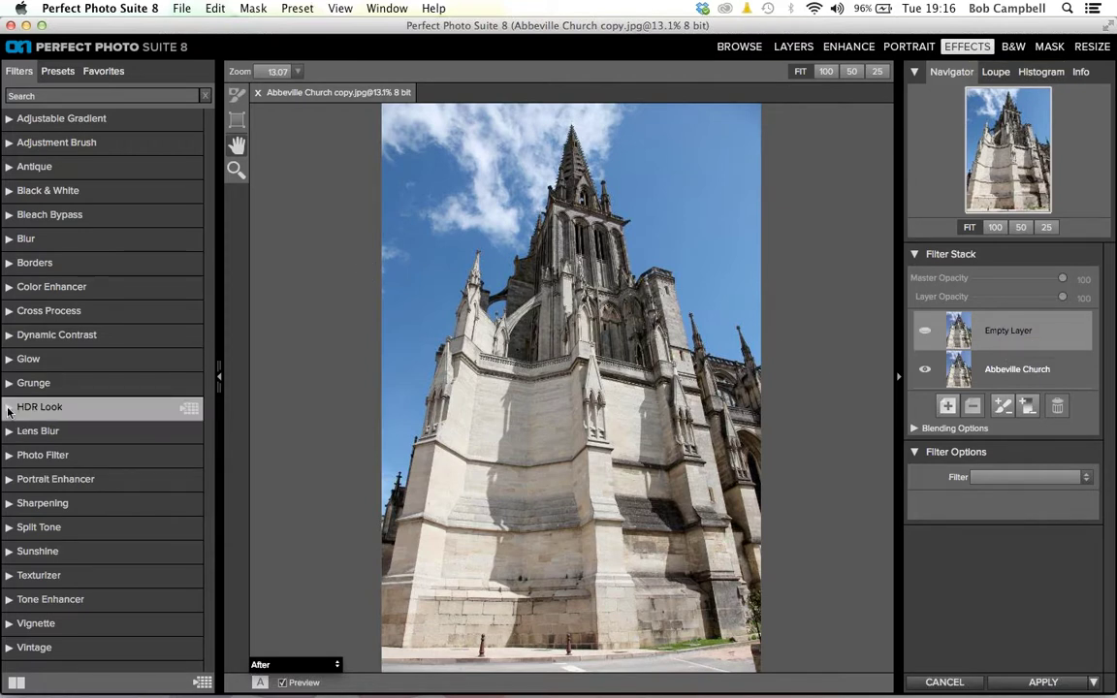
{"action": "left_click", "coordinate": [8, 411]}
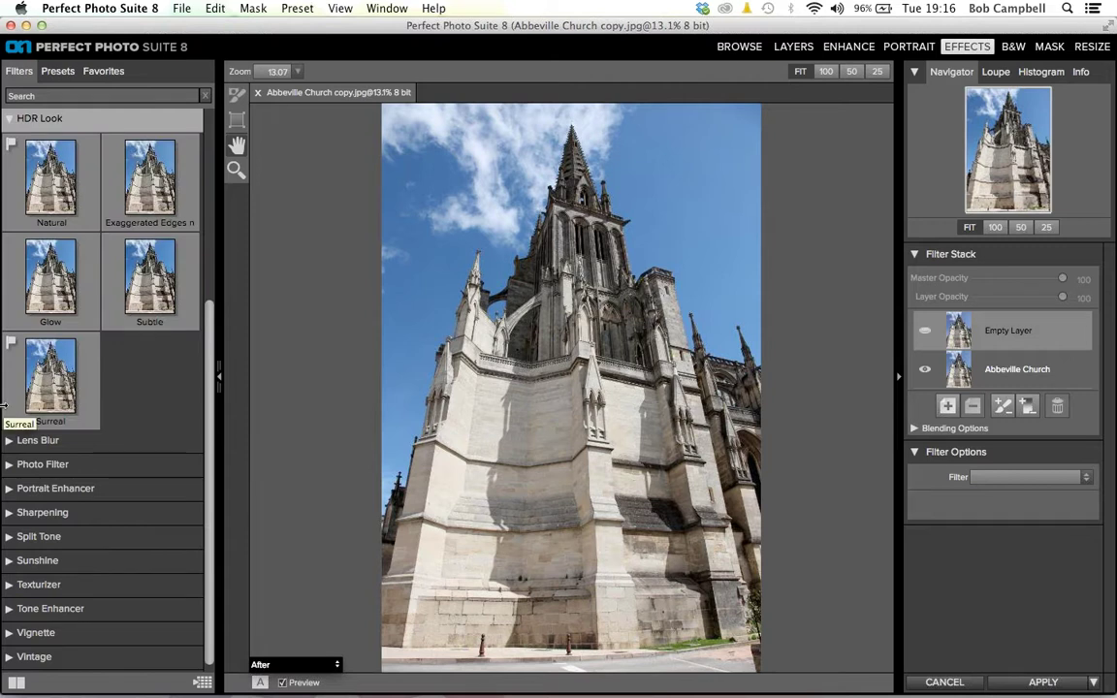
{"action": "left_click", "coordinate": [147, 182]}
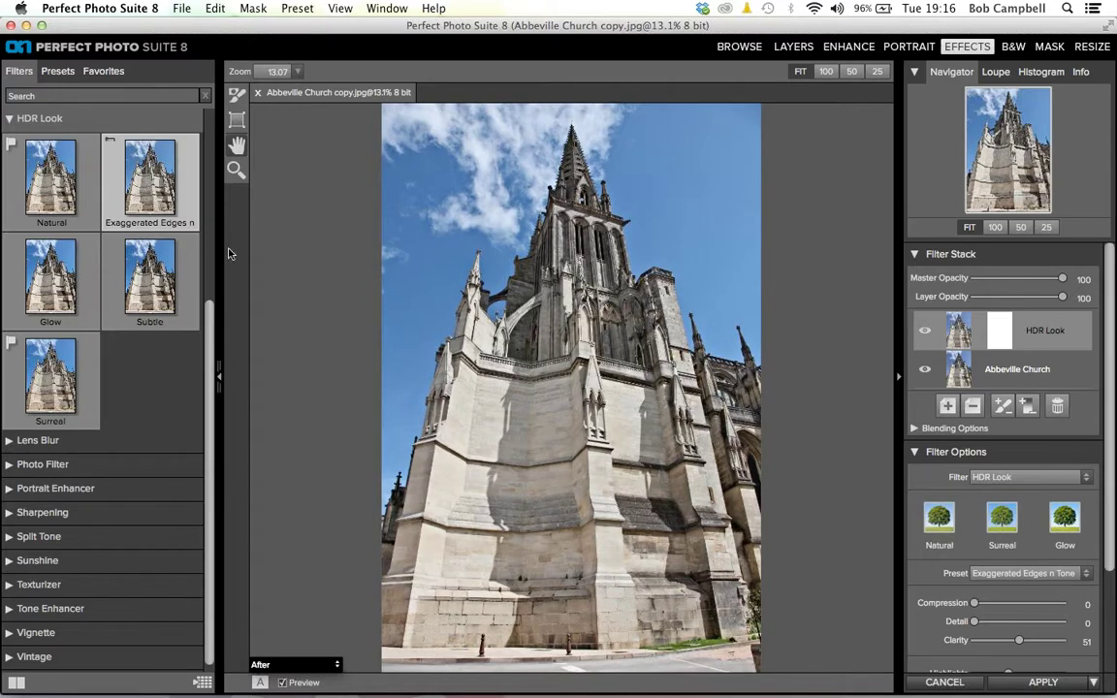
Step: Set the HDR Look filter's Detail to 40, Compression to 23, Clarity to 68 and Vibrance to 30
{"action": "scroll", "coordinate": [1111, 489], "scroll_direction": "down", "scroll_amount": 1}
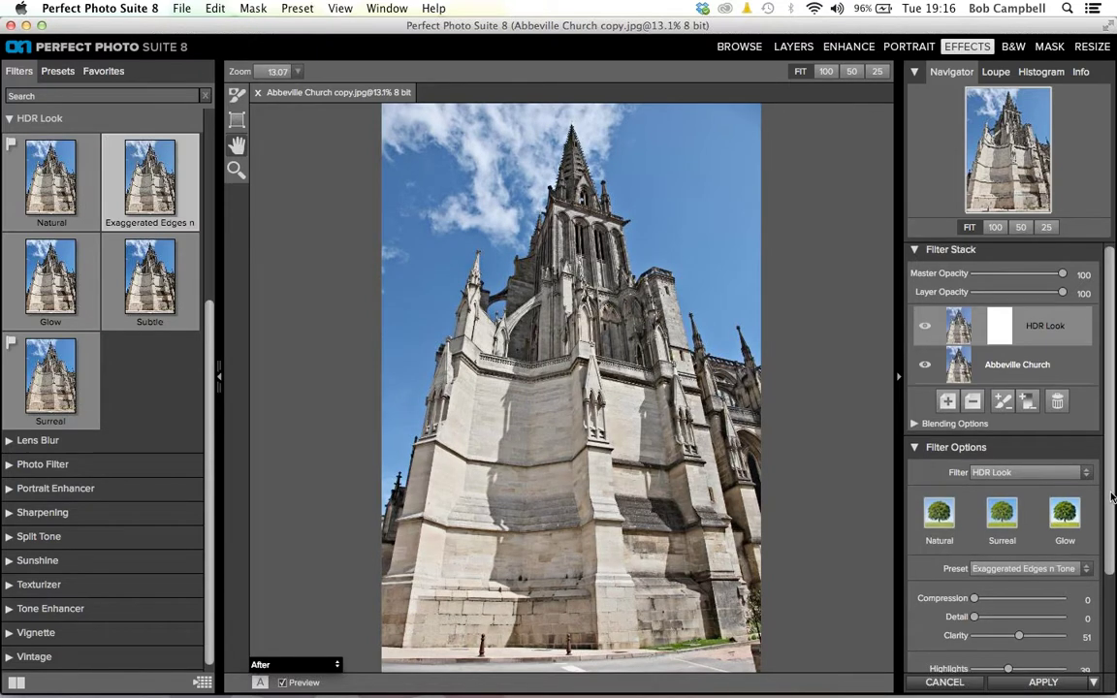
{"action": "left_click_drag", "start_coordinate": [1111, 496], "coordinate": [1111, 519]}
{"action": "scroll", "coordinate": [1111, 518], "scroll_direction": "down", "scroll_amount": 5}
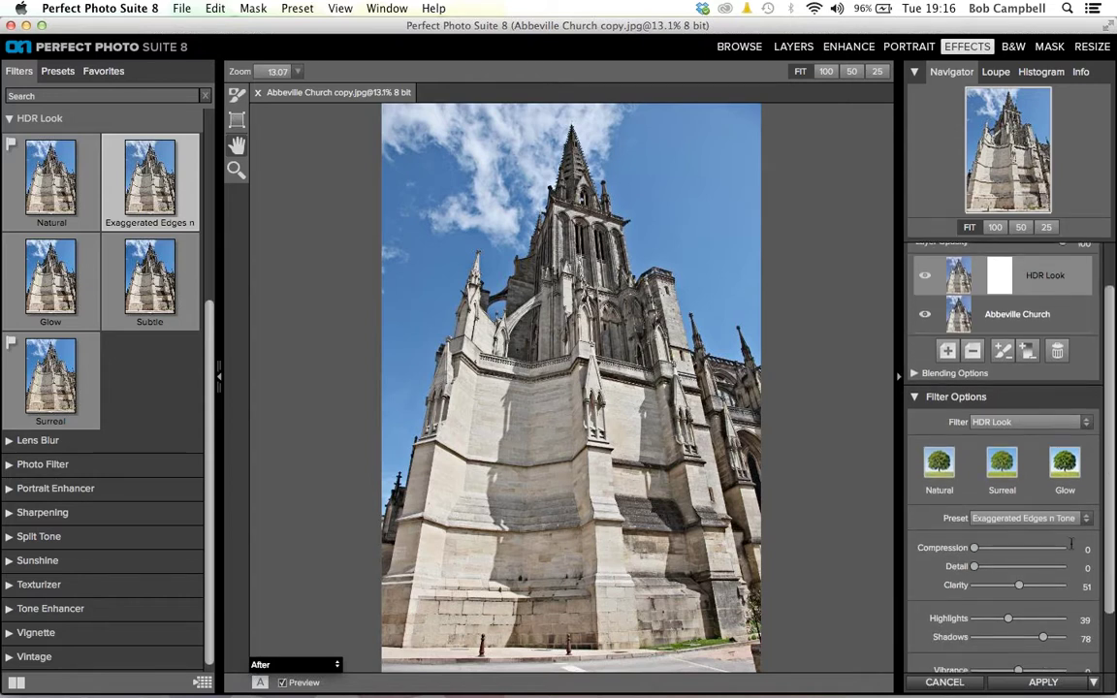
{"action": "left_click_drag", "start_coordinate": [979, 525], "coordinate": [1008, 522]}
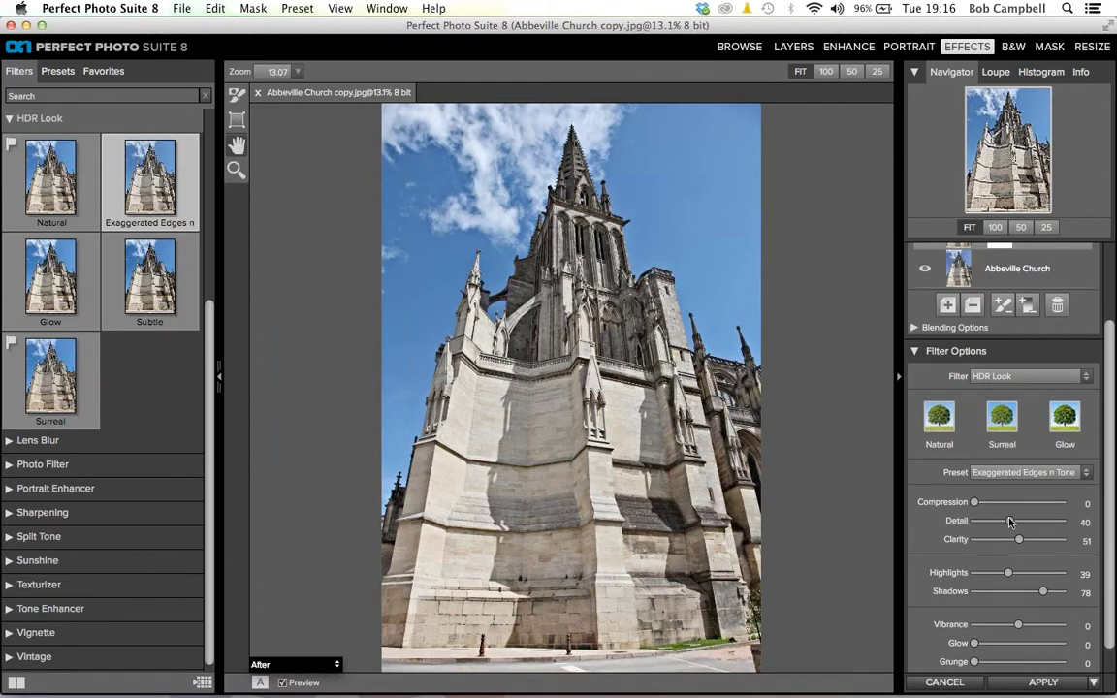
{"action": "left_click_drag", "start_coordinate": [974, 501], "coordinate": [985, 501]}
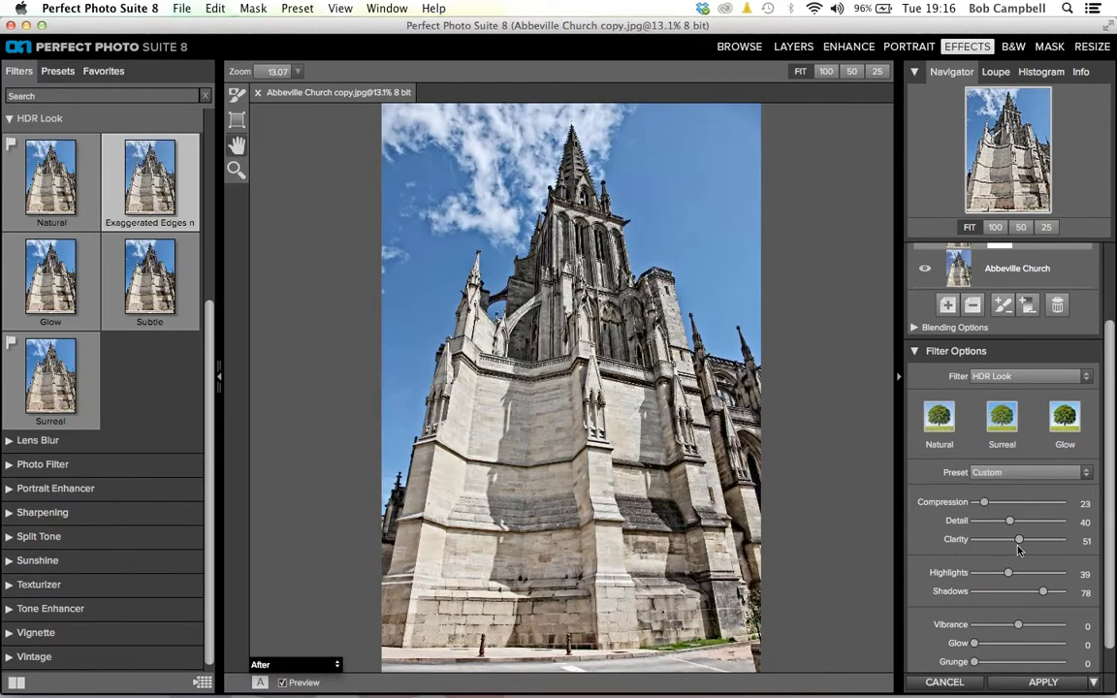
{"action": "left_click", "coordinate": [1034, 540]}
{"action": "left_click_drag", "start_coordinate": [1018, 625], "coordinate": [1031, 626]}
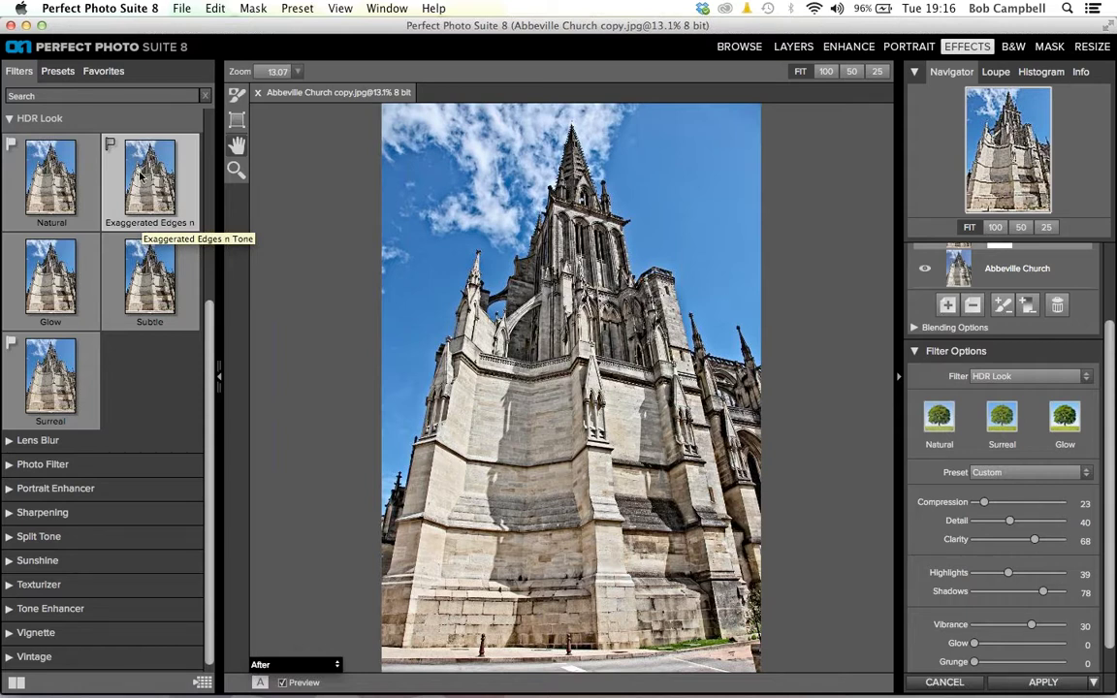
Step: Start saving the HDR look as a preset named "March 18th datacolor 1" in a new category called "datacolor presets"
{"action": "left_click", "coordinate": [298, 9]}
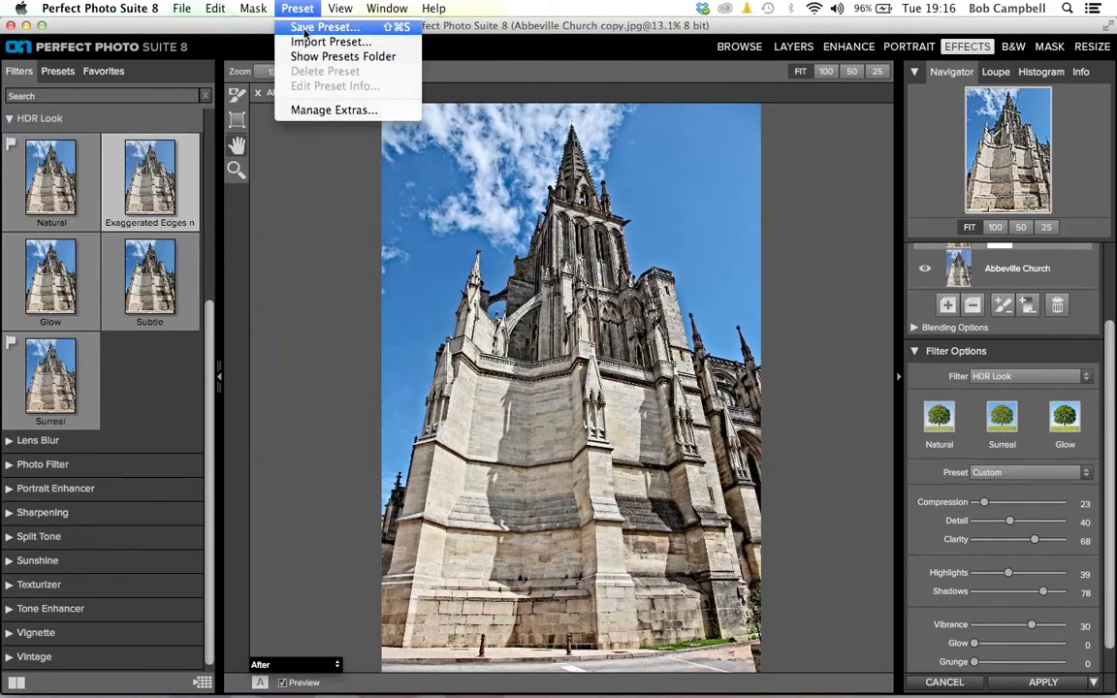
{"action": "left_click", "coordinate": [305, 28]}
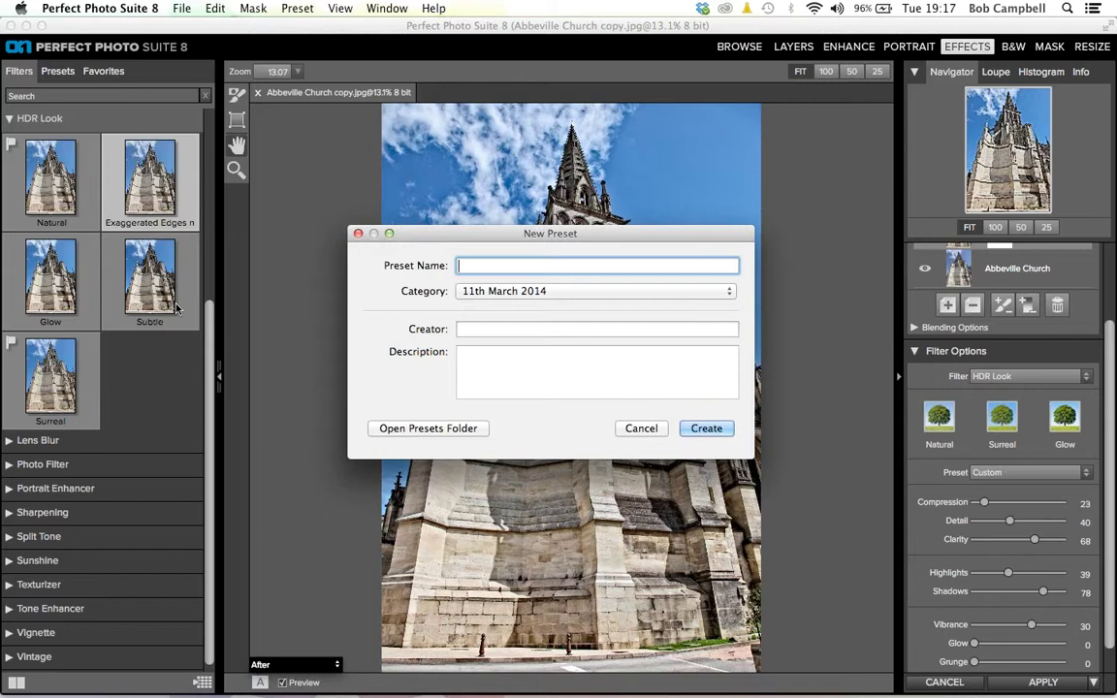
{"action": "type", "text": "March 18"}
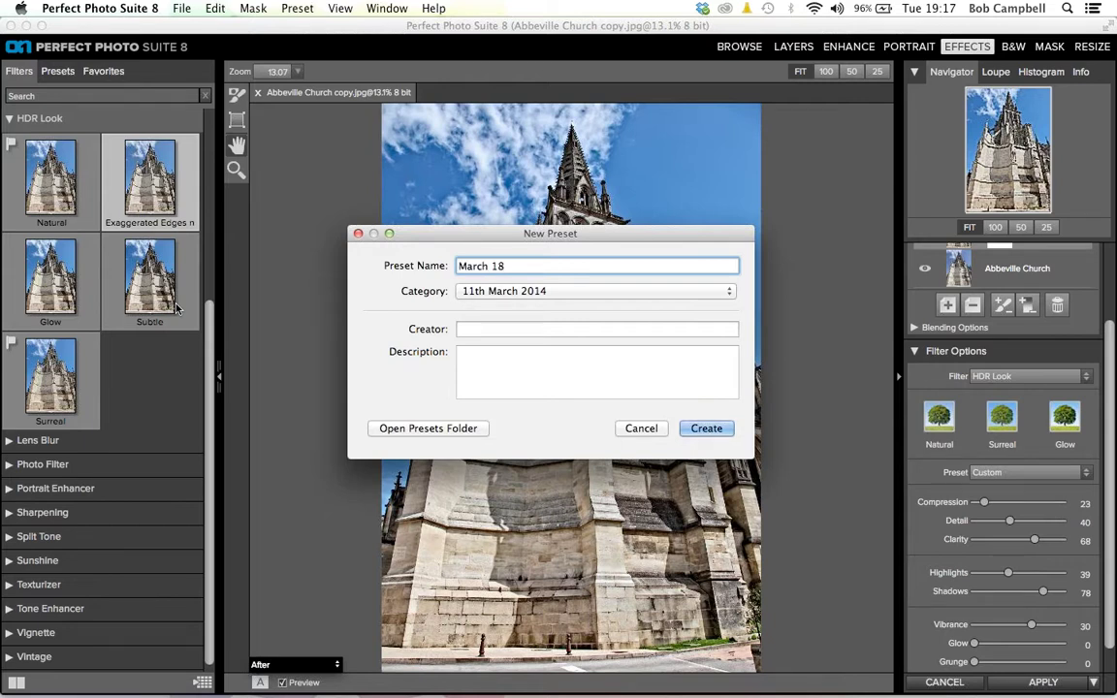
{"action": "type", "text": "th datacolor 1"}
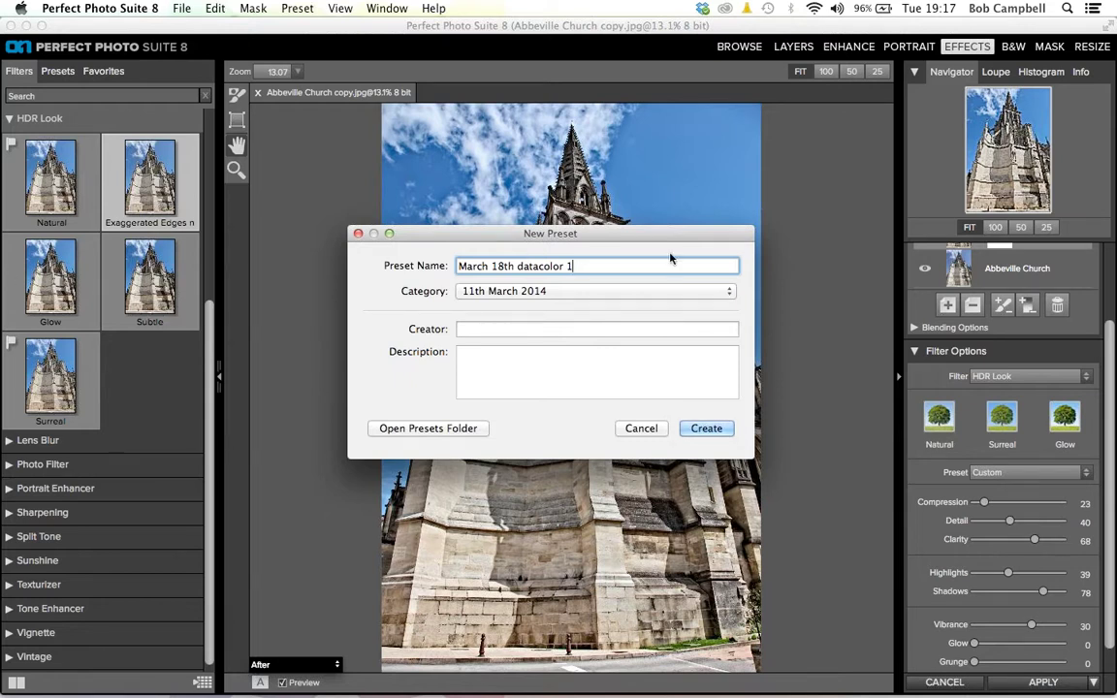
{"action": "left_click", "coordinate": [727, 294]}
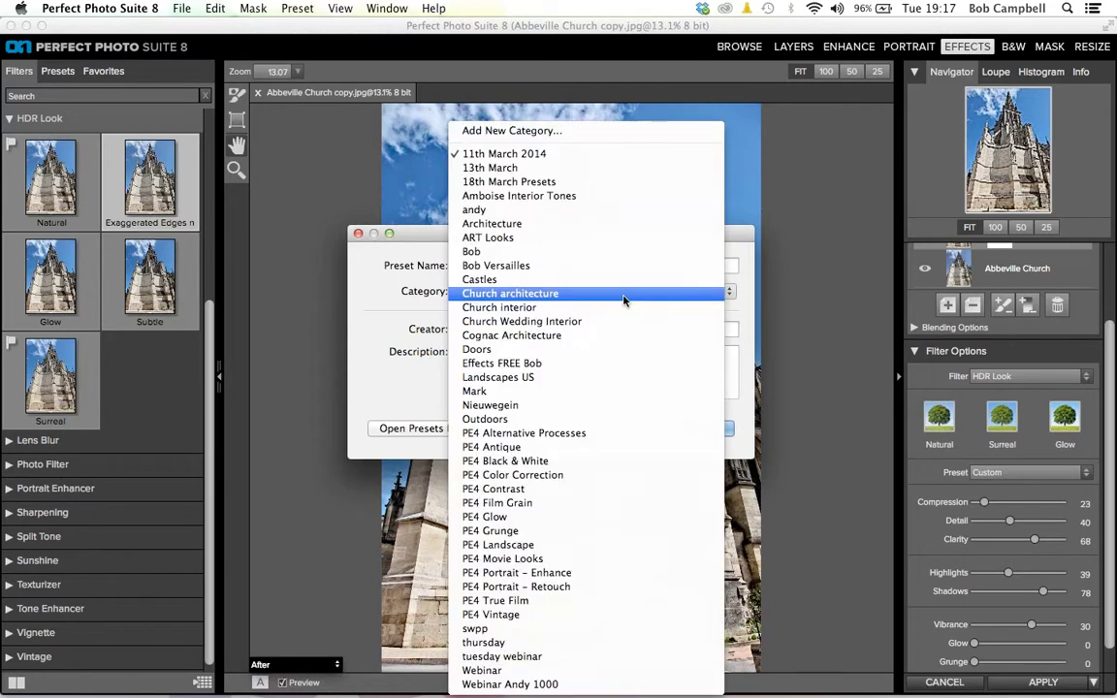
{"action": "left_click", "coordinate": [518, 132]}
{"action": "type", "text": "datacolor presets"}
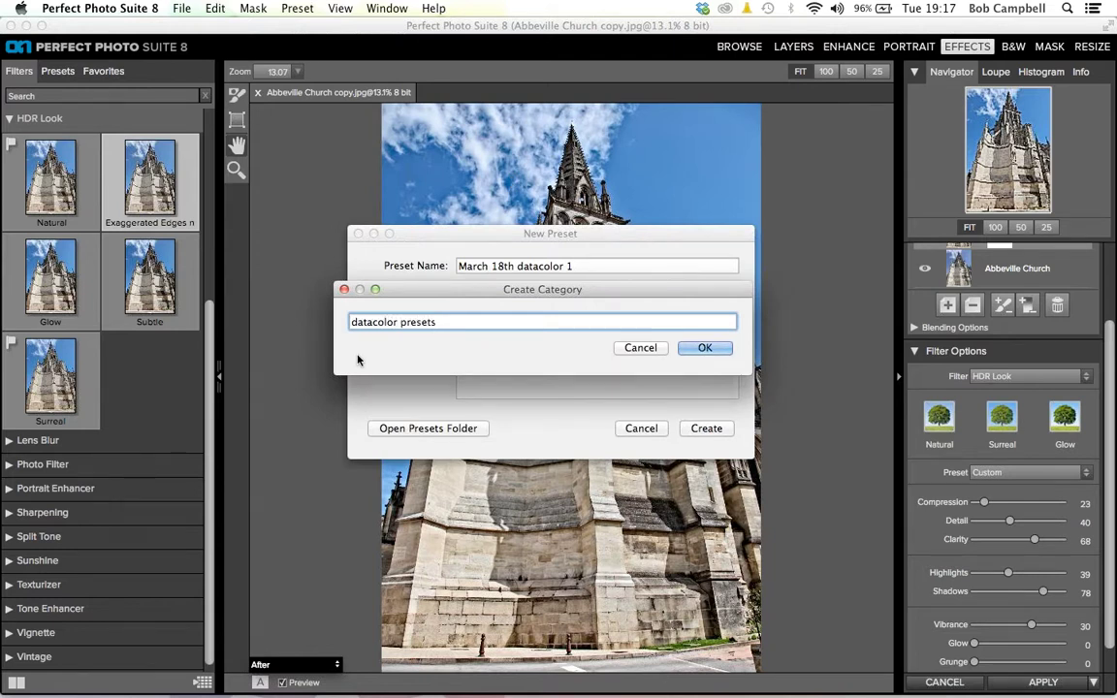
{"action": "left_click", "coordinate": [702, 348]}
Step: Enter the creator's full name with a capitalised surname and create the preset
{"action": "left_click", "coordinate": [489, 329]}
{"action": "type", "text": "Bob ca"}
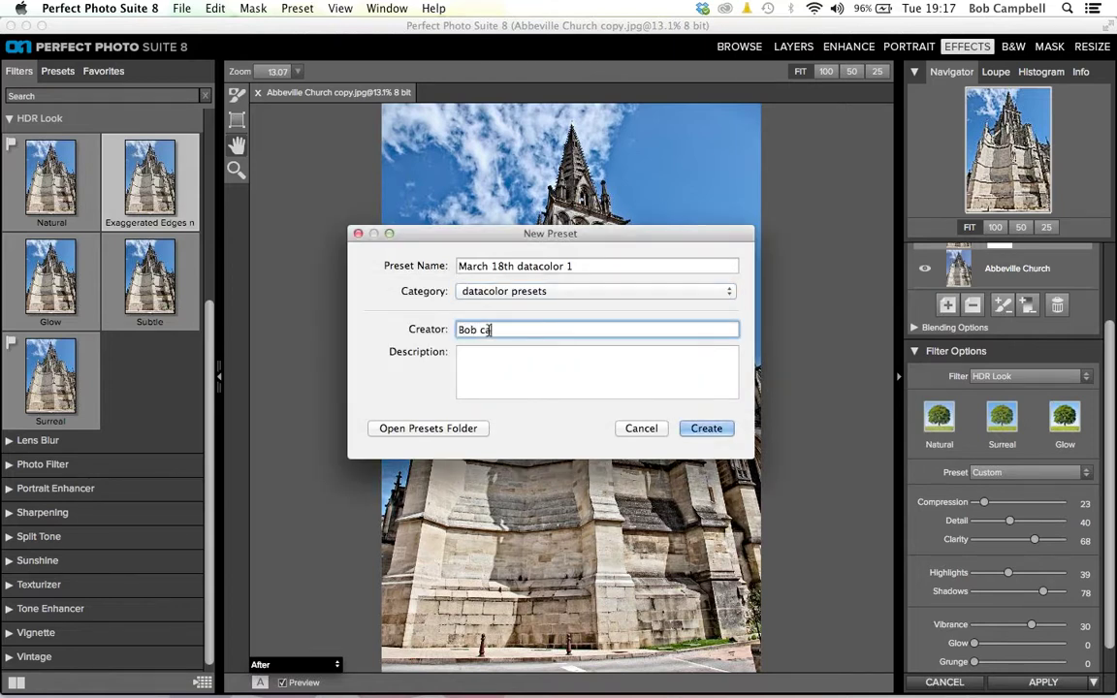
{"action": "type", "text": "mpbell"}
{"action": "left_click", "coordinate": [484, 328]}
{"action": "key", "text": "BackSpace"}
{"action": "type", "text": "C"}
{"action": "left_click", "coordinate": [705, 428]}
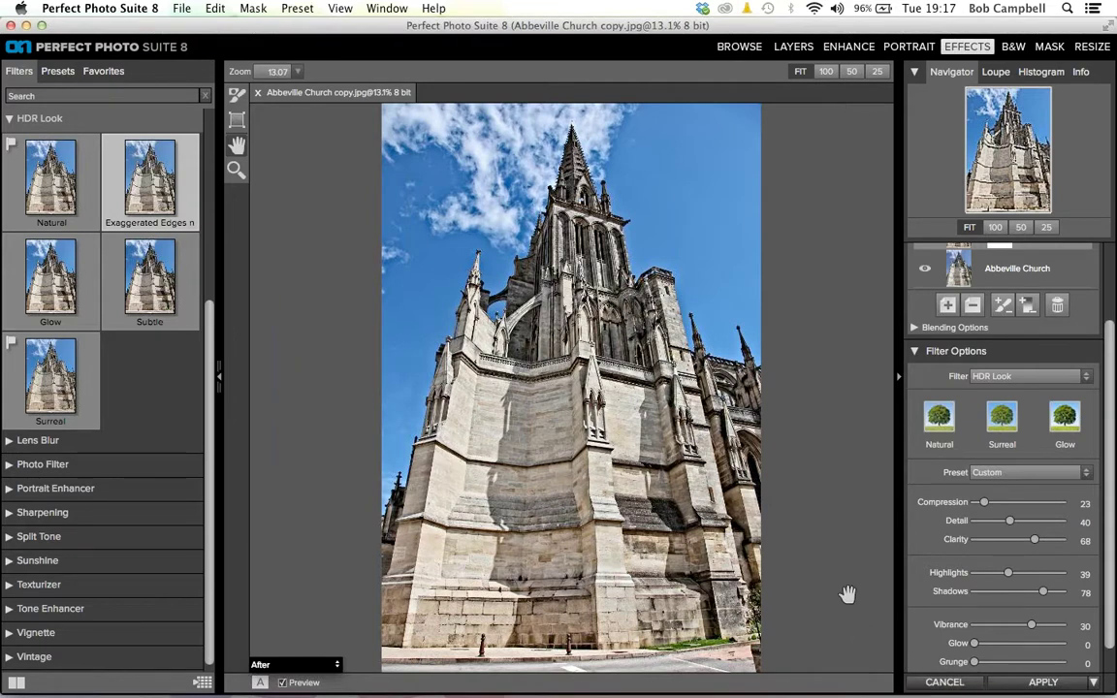
Step: Cancel the Effects editing of the church photo and discard the HDR look
{"action": "left_click", "coordinate": [921, 683]}
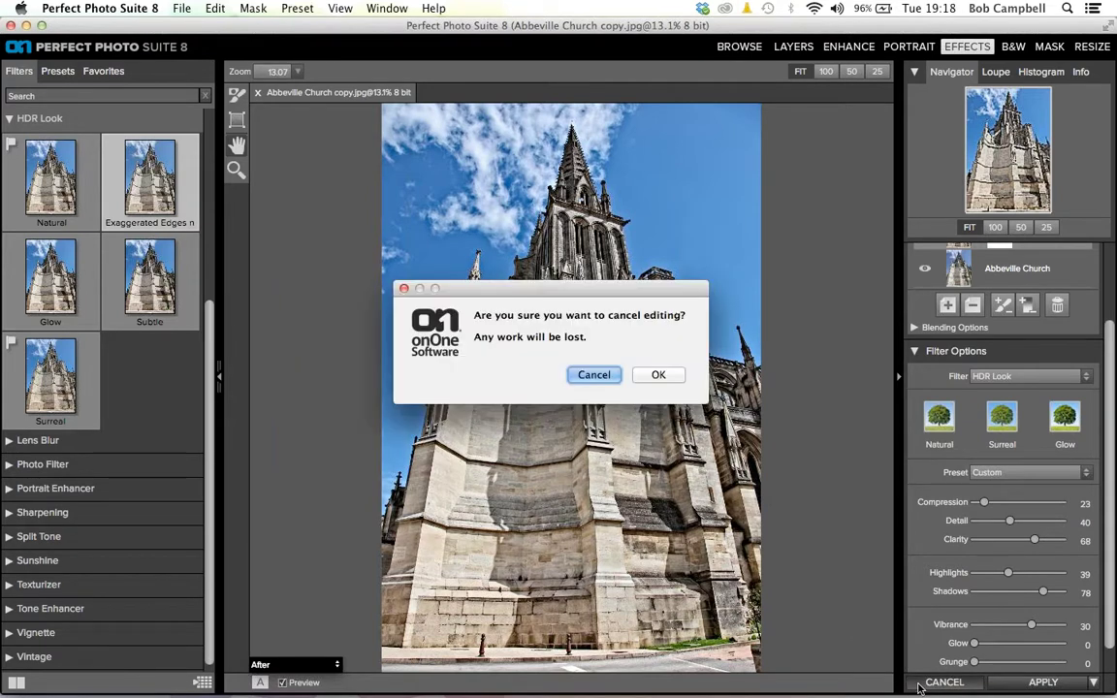
{"action": "left_click", "coordinate": [658, 375]}
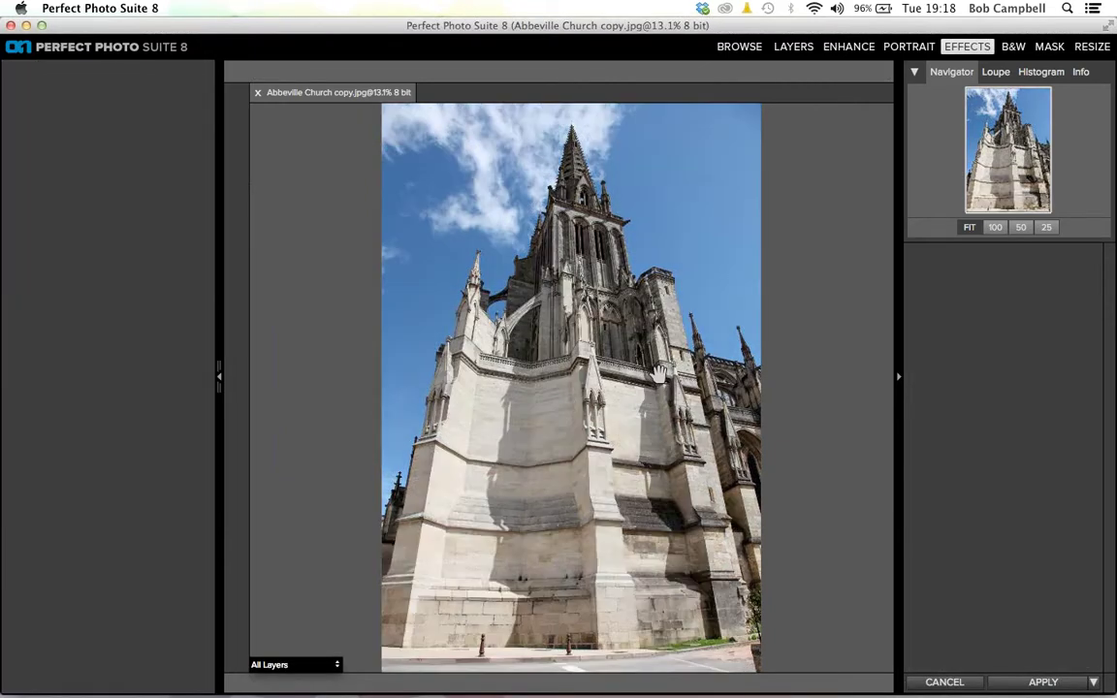
{"action": "left_click", "coordinate": [8, 121]}
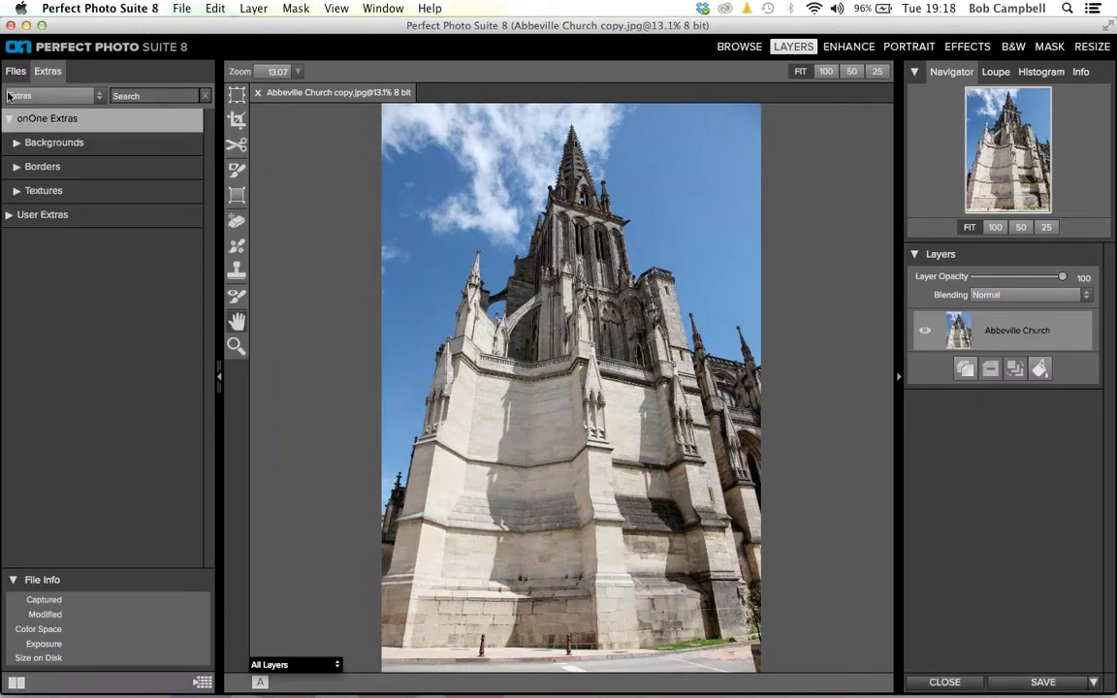
Step: Browse the desktop files and show the photos in the Suite 8 Beginners Guide folder down to its end
{"action": "left_click", "coordinate": [13, 71]}
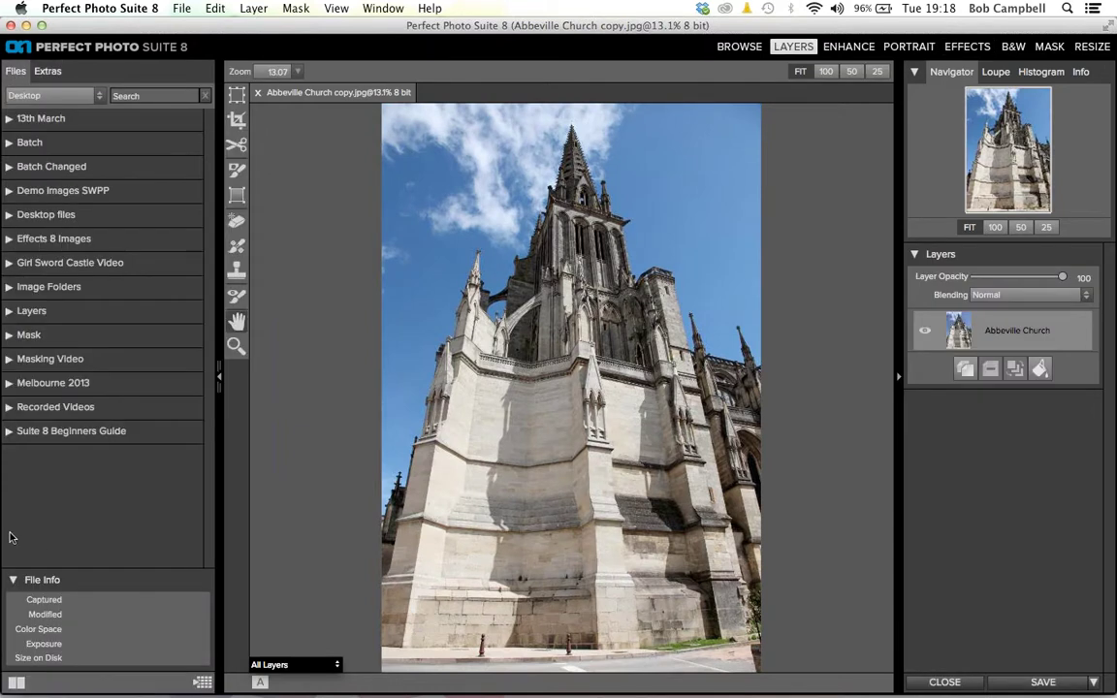
{"action": "left_click", "coordinate": [10, 432]}
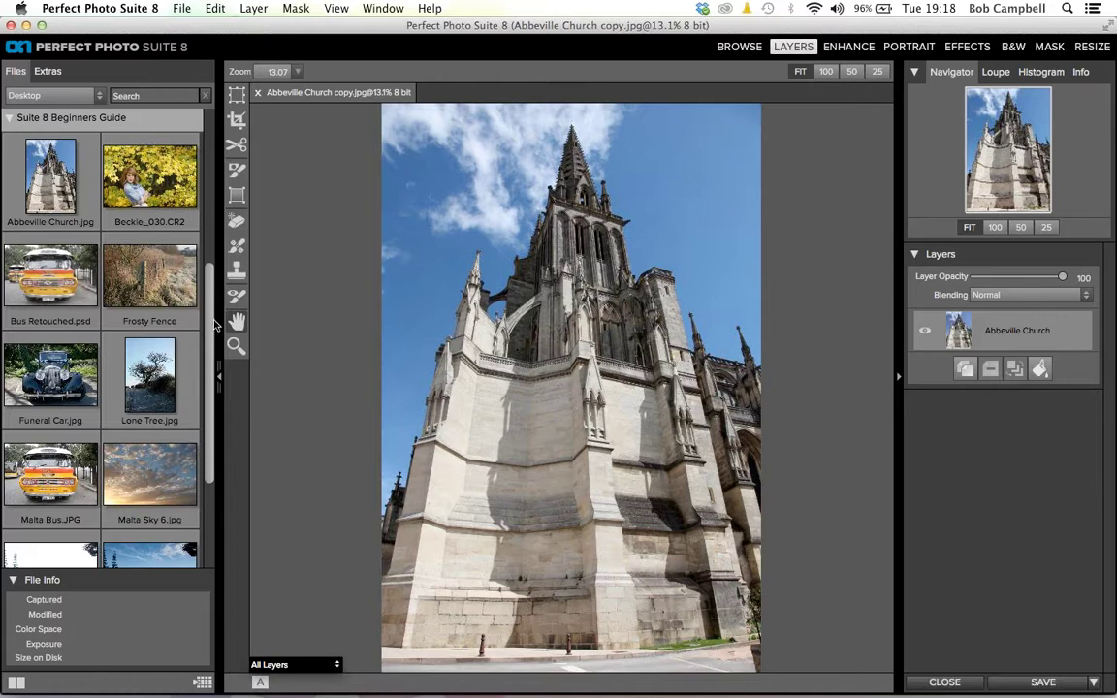
{"action": "scroll", "coordinate": [217, 359], "scroll_direction": "down", "scroll_amount": 1}
{"action": "scroll", "coordinate": [184, 346], "scroll_direction": "down", "scroll_amount": 3}
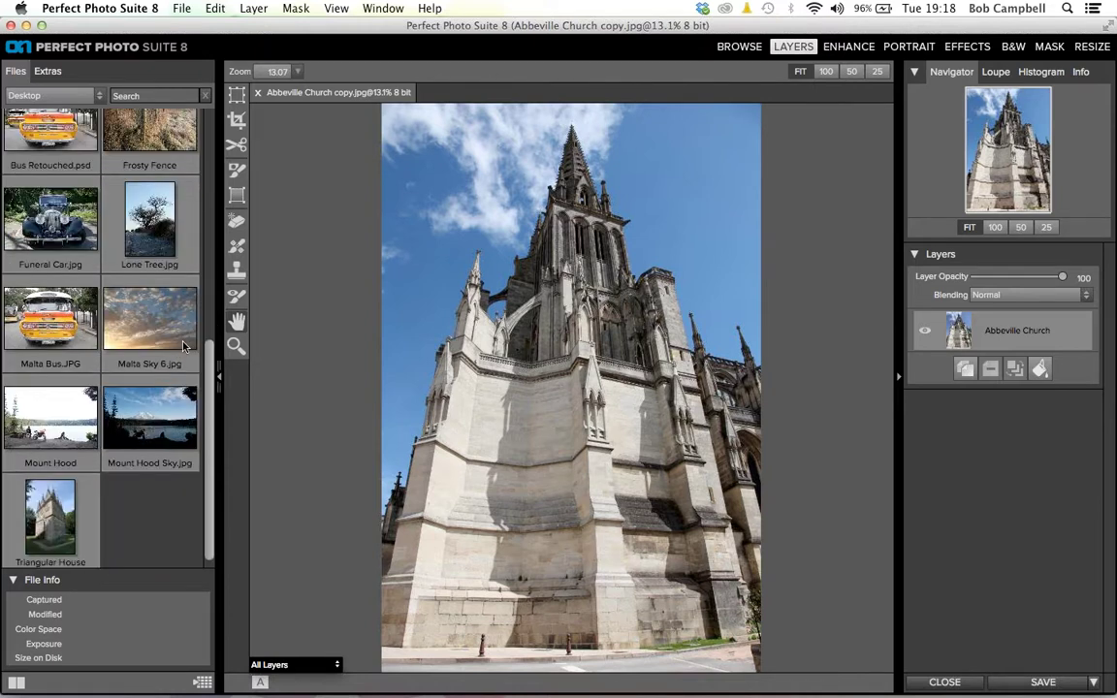
Step: Close the Abbeville Church copy without saving and open Lone Tree.jpg as a JPEG copy in Adobe RGB (1998) at 150 pixels/inch
{"action": "left_click", "coordinate": [258, 93]}
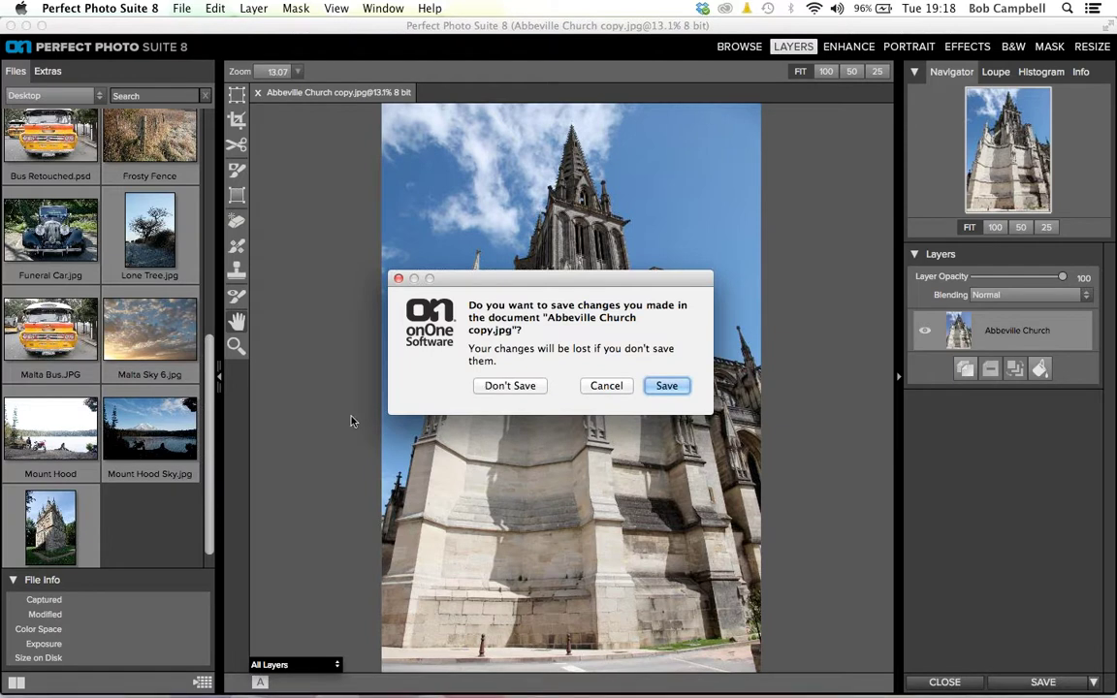
{"action": "left_click", "coordinate": [486, 388]}
{"action": "double_click", "coordinate": [148, 233]}
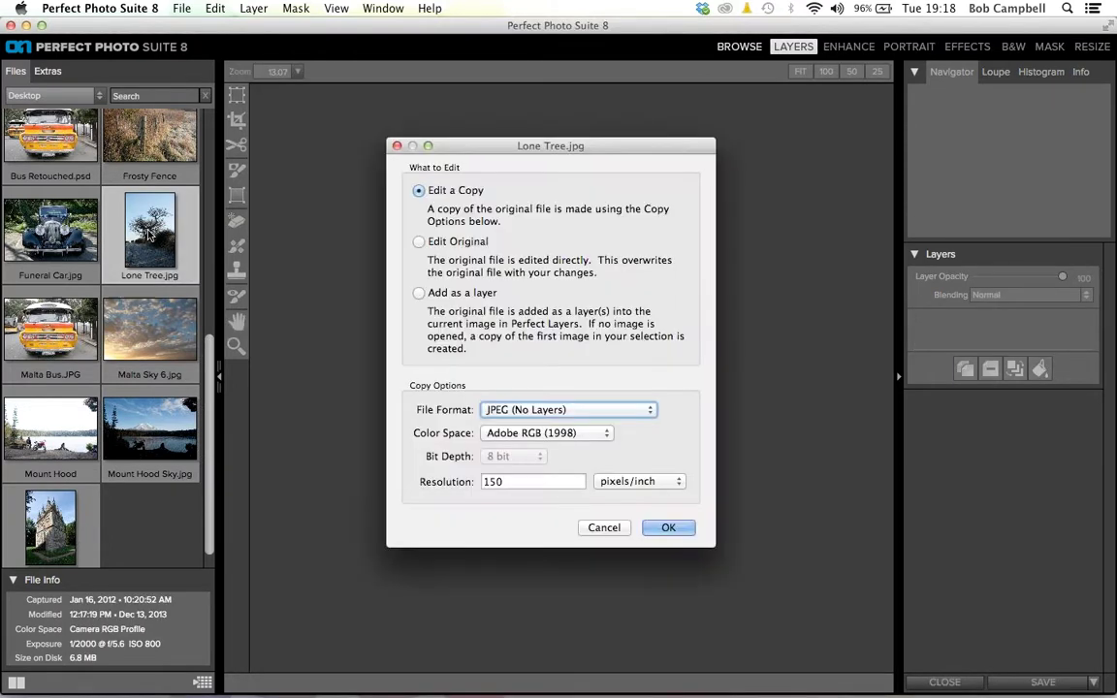
{"action": "left_click", "coordinate": [668, 527]}
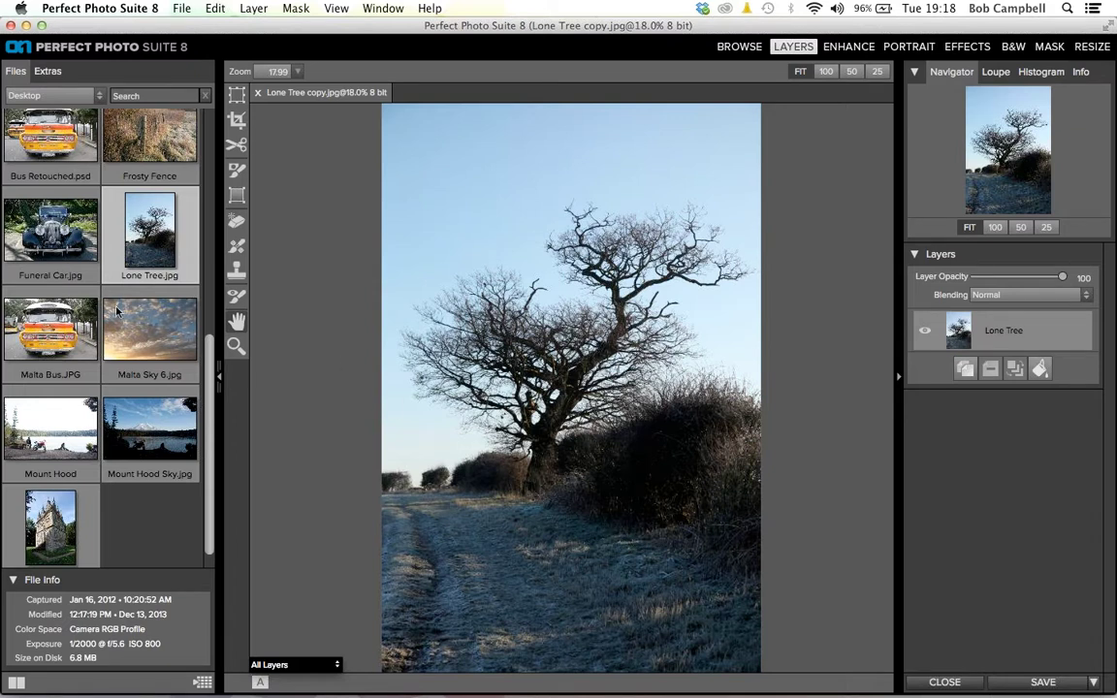
Step: Add Malta Sky 6.jpg as a layer above the Lone Tree photo
{"action": "left_click", "coordinate": [132, 326]}
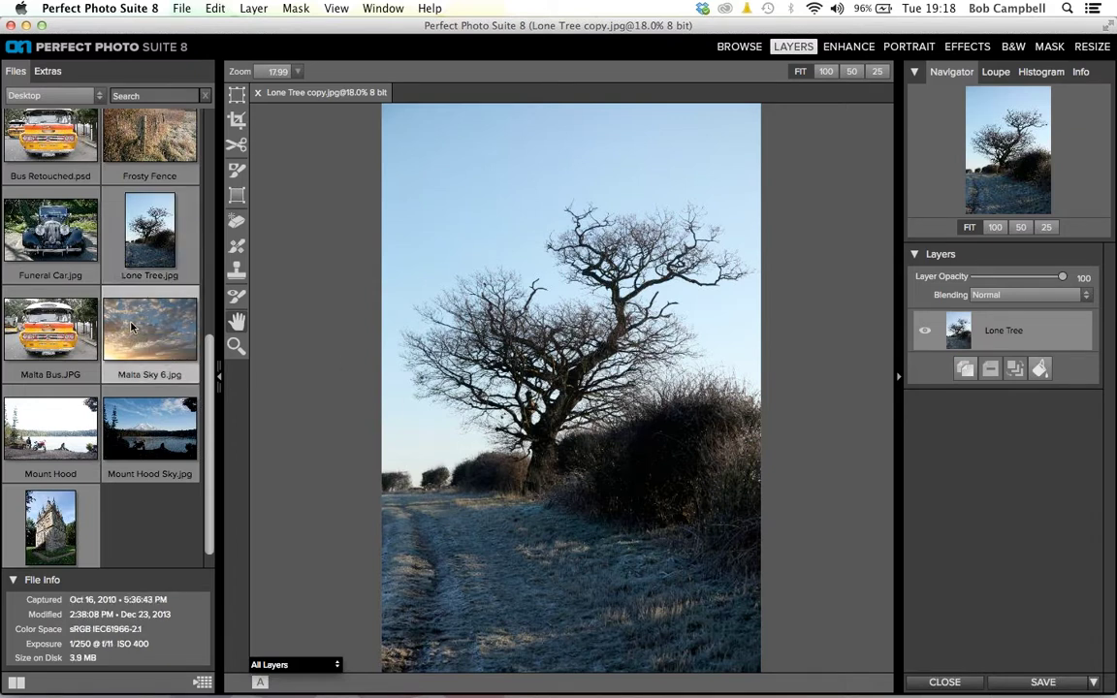
{"action": "double_click", "coordinate": [151, 326]}
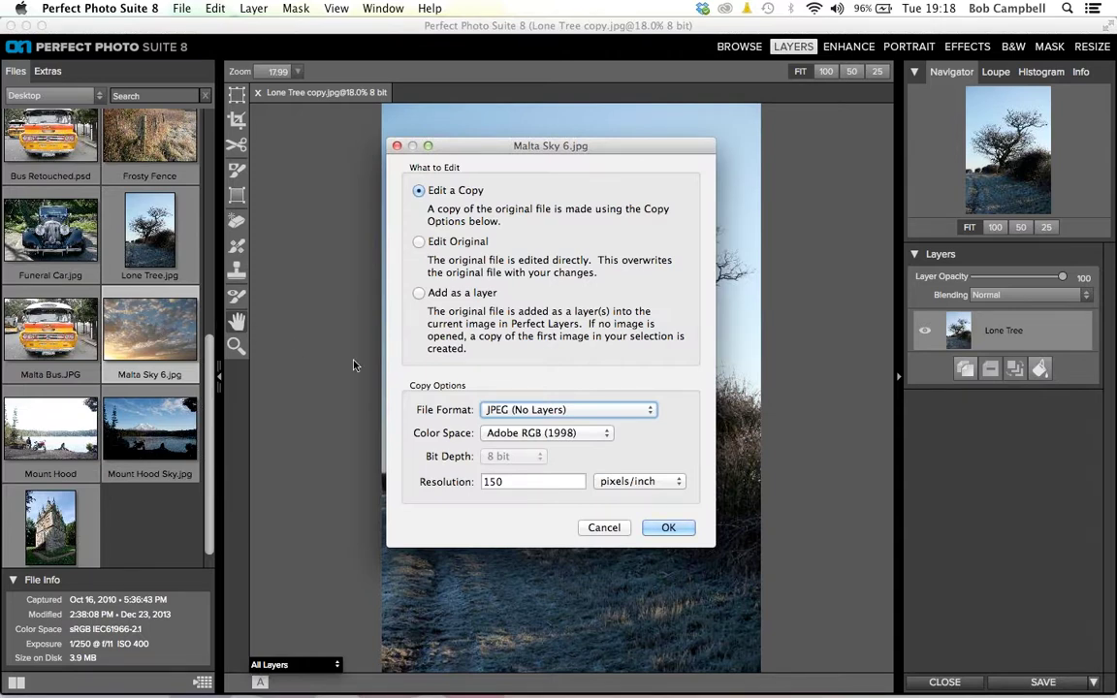
{"action": "left_click", "coordinate": [418, 294]}
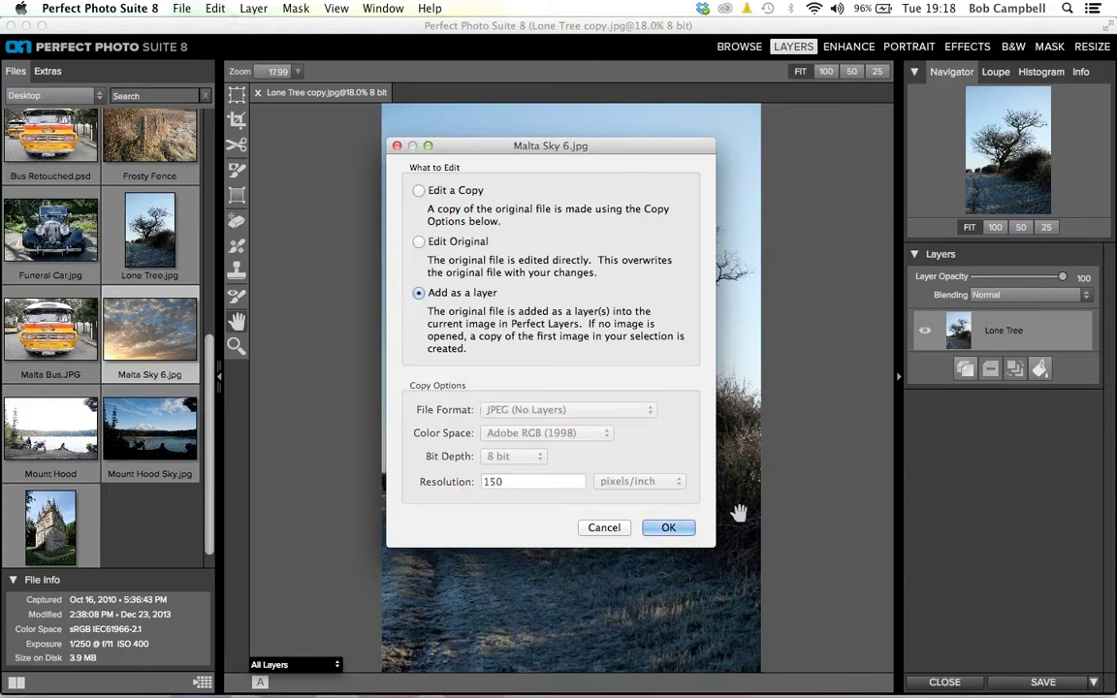
{"action": "key", "text": "Return"}
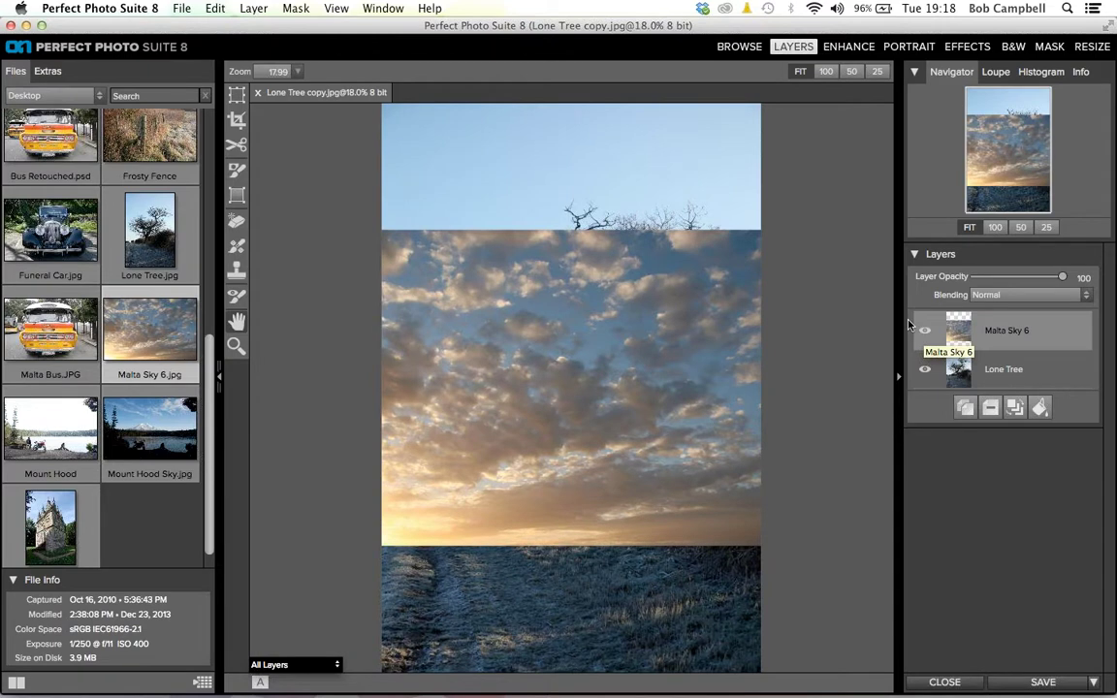
Step: Enlarge the Malta Sky 6 layer to 4311 by 2896, position it over the photo's sky area, and apply the transform
{"action": "left_click", "coordinate": [236, 96]}
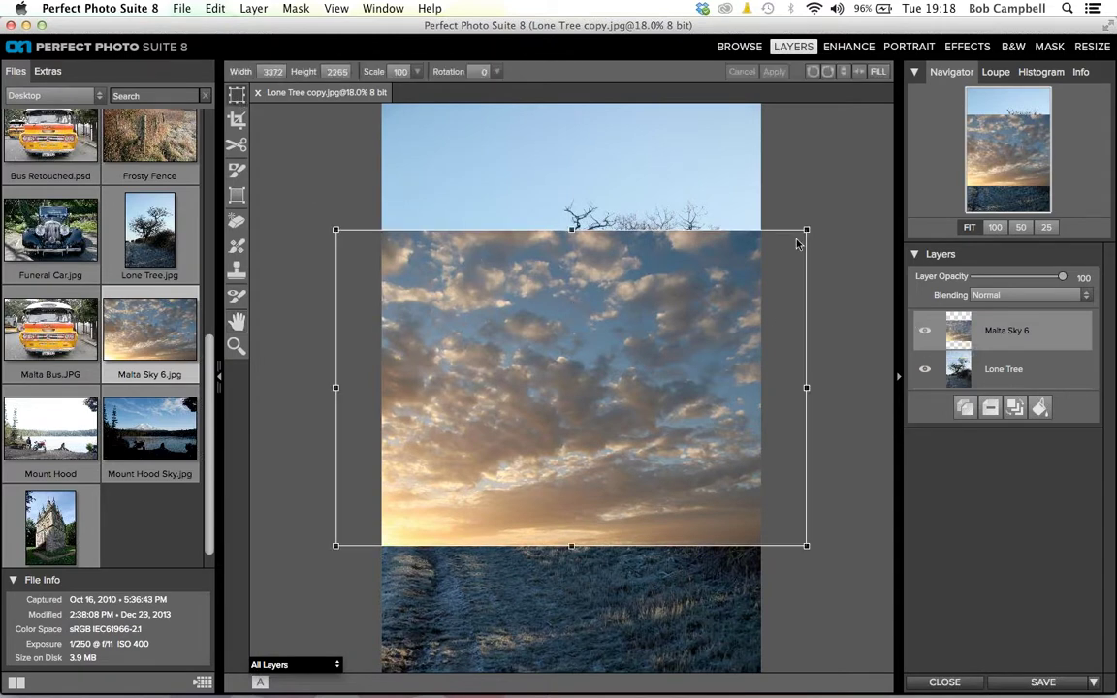
{"action": "left_click_drag", "start_coordinate": [814, 227], "coordinate": [843, 191]}
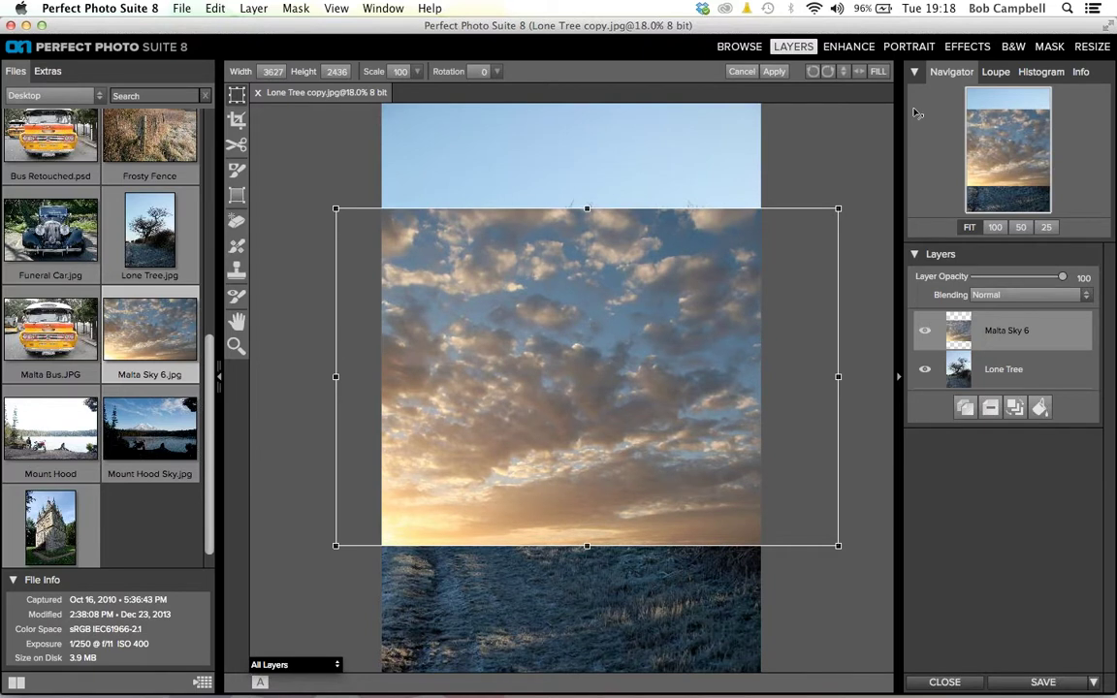
{"action": "left_click_drag", "start_coordinate": [838, 208], "coordinate": [925, 147]}
{"action": "left_click_drag", "start_coordinate": [698, 284], "coordinate": [658, 245]}
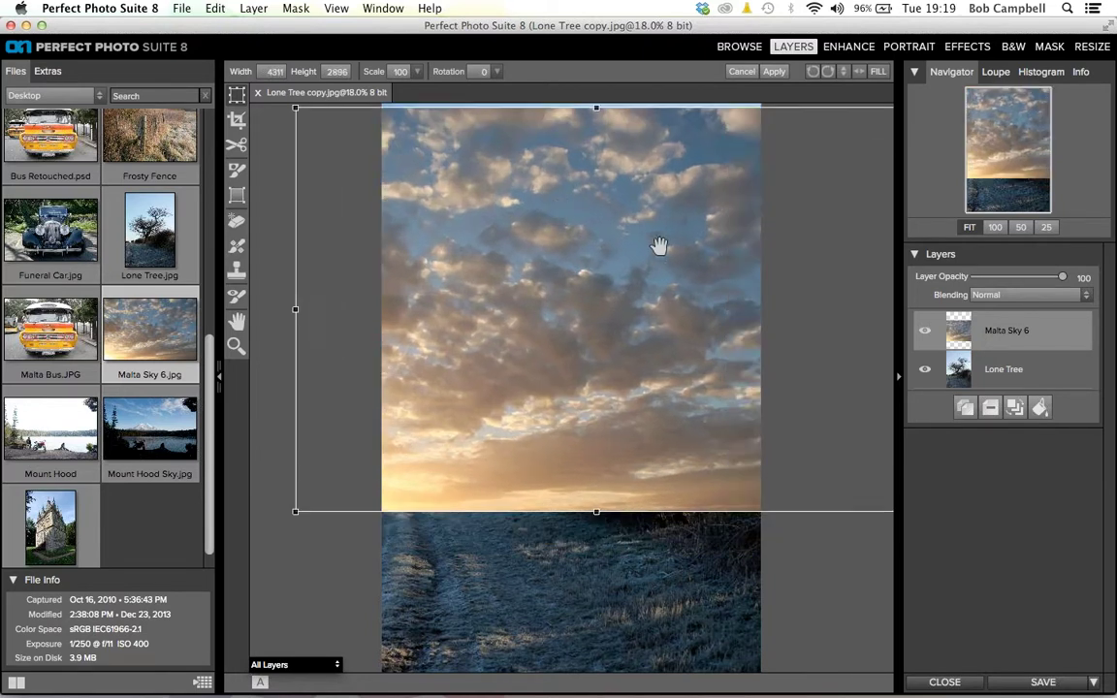
{"action": "left_click_drag", "start_coordinate": [612, 212], "coordinate": [665, 204]}
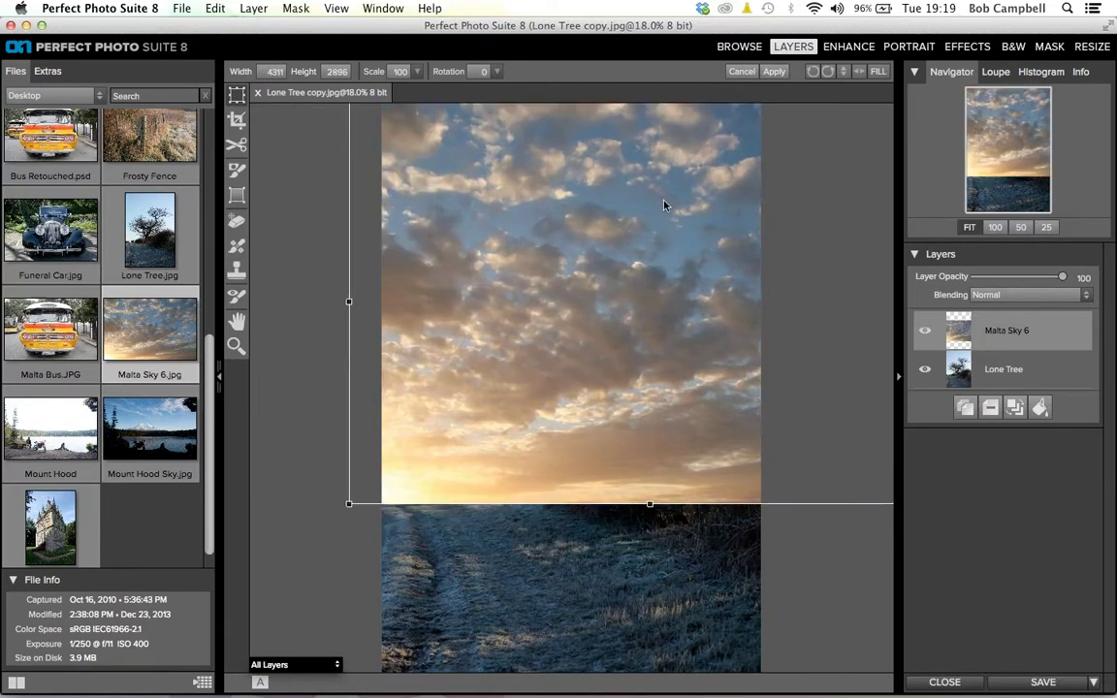
{"action": "left_click", "coordinate": [858, 77]}
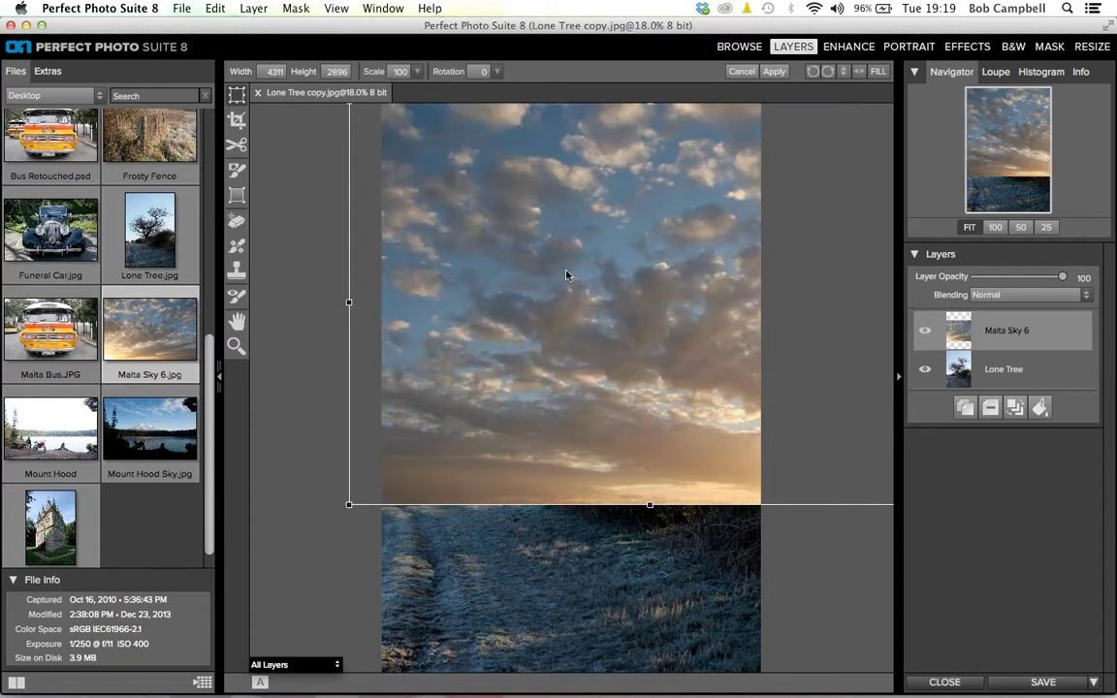
{"action": "left_click_drag", "start_coordinate": [472, 279], "coordinate": [412, 282]}
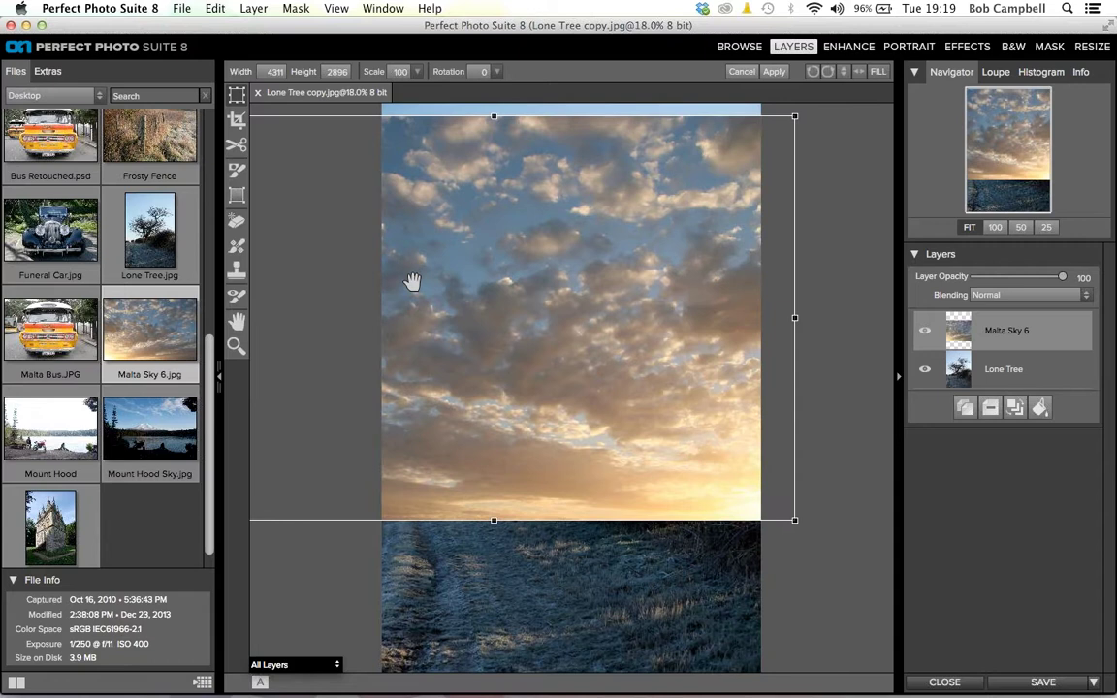
{"action": "left_click", "coordinate": [776, 73]}
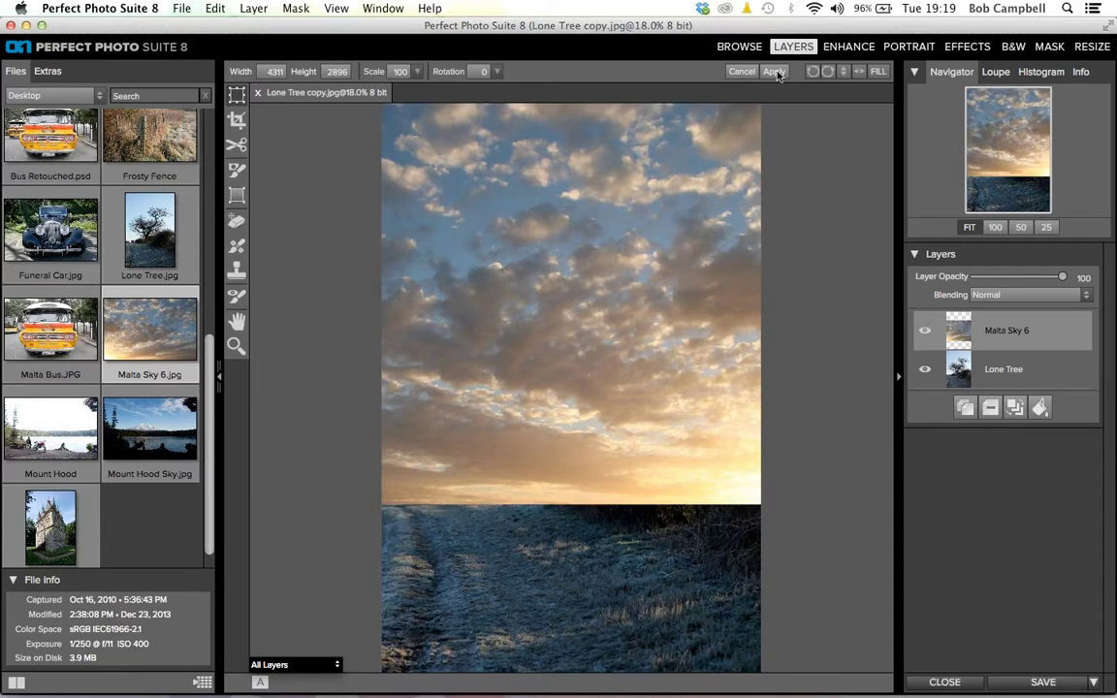
{"action": "left_click", "coordinate": [797, 367]}
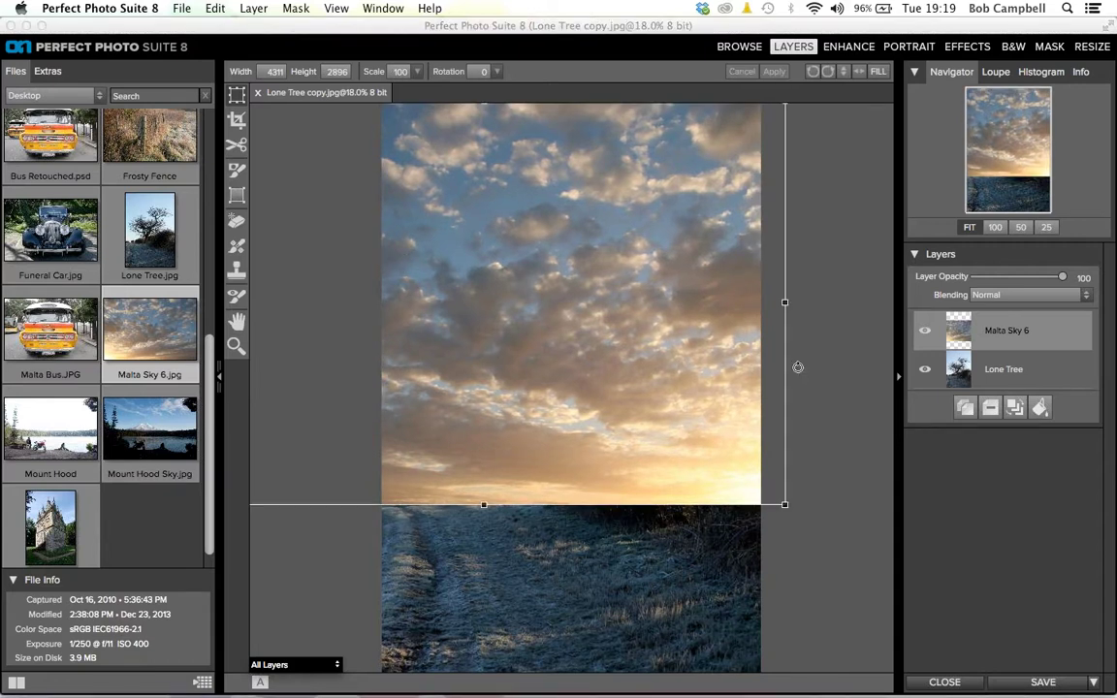
Step: Move the Malta Sky 6 layer below Lone Tree, and mask out the open sky around the tree on the Lone Tree layer
{"action": "left_click_drag", "start_coordinate": [1047, 331], "coordinate": [1045, 381]}
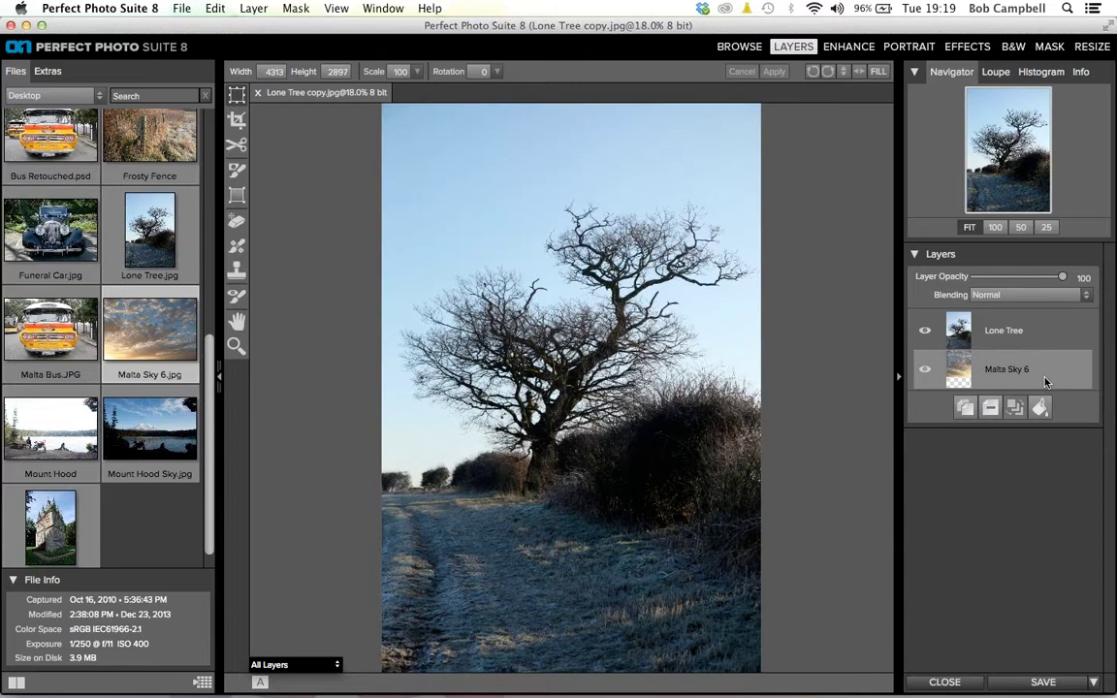
{"action": "left_click", "coordinate": [1054, 327]}
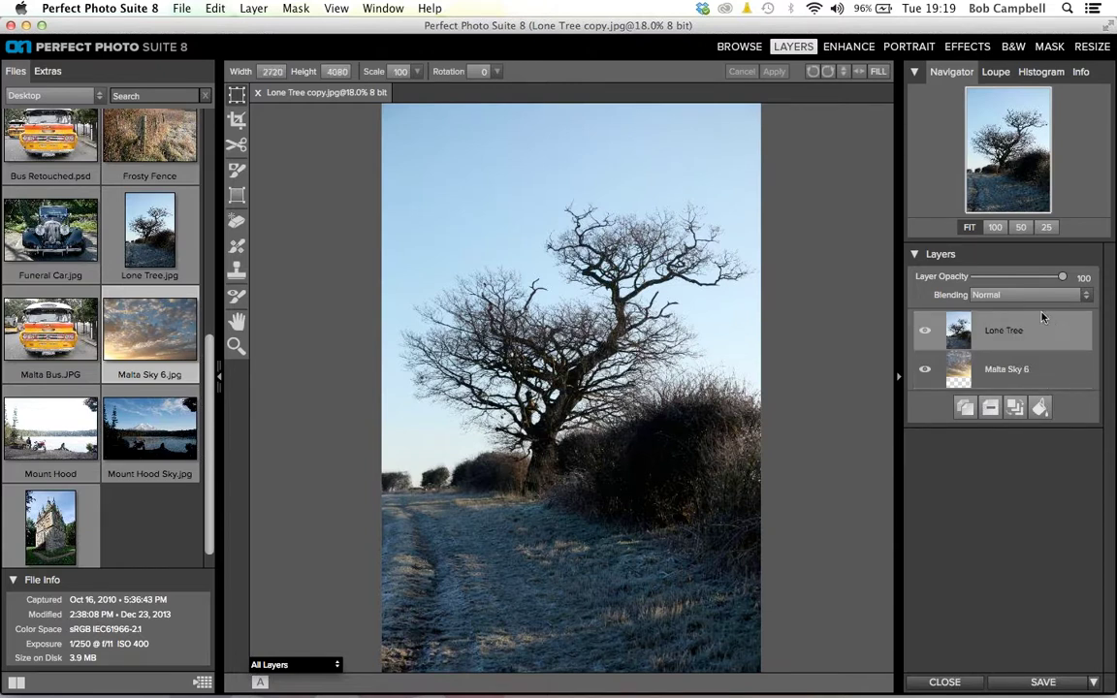
{"action": "left_click", "coordinate": [1050, 47]}
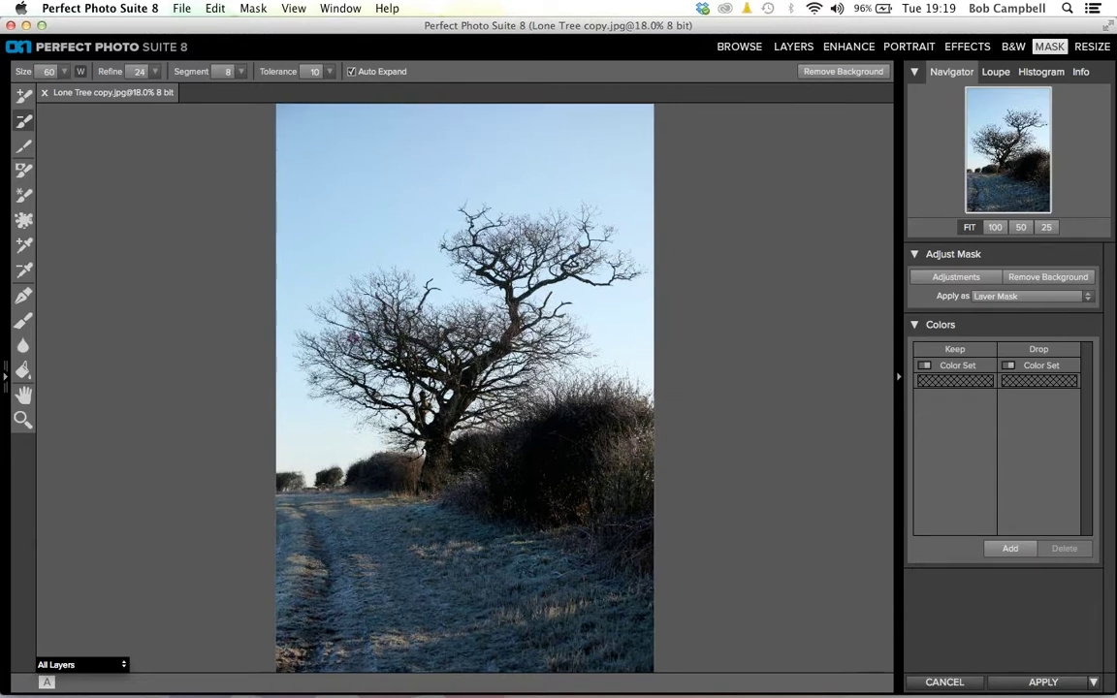
{"action": "left_click_drag", "start_coordinate": [586, 130], "coordinate": [379, 191]}
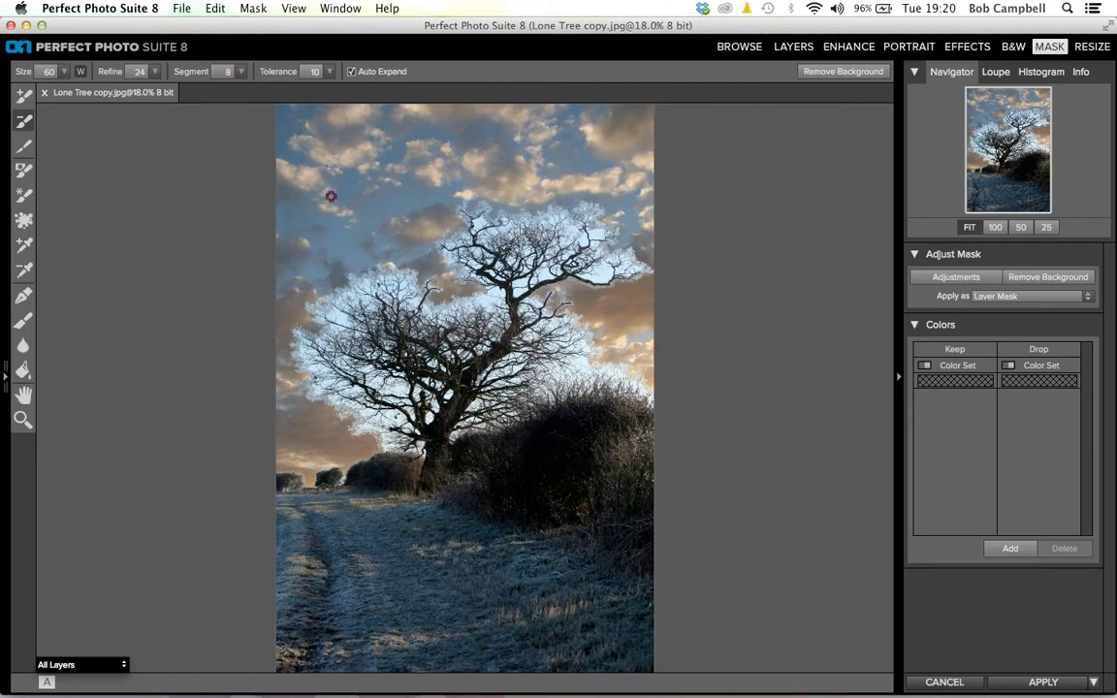
Step: Sample five keep colors from the dark branches and the hedge beside the trunk
{"action": "left_click", "coordinate": [22, 418]}
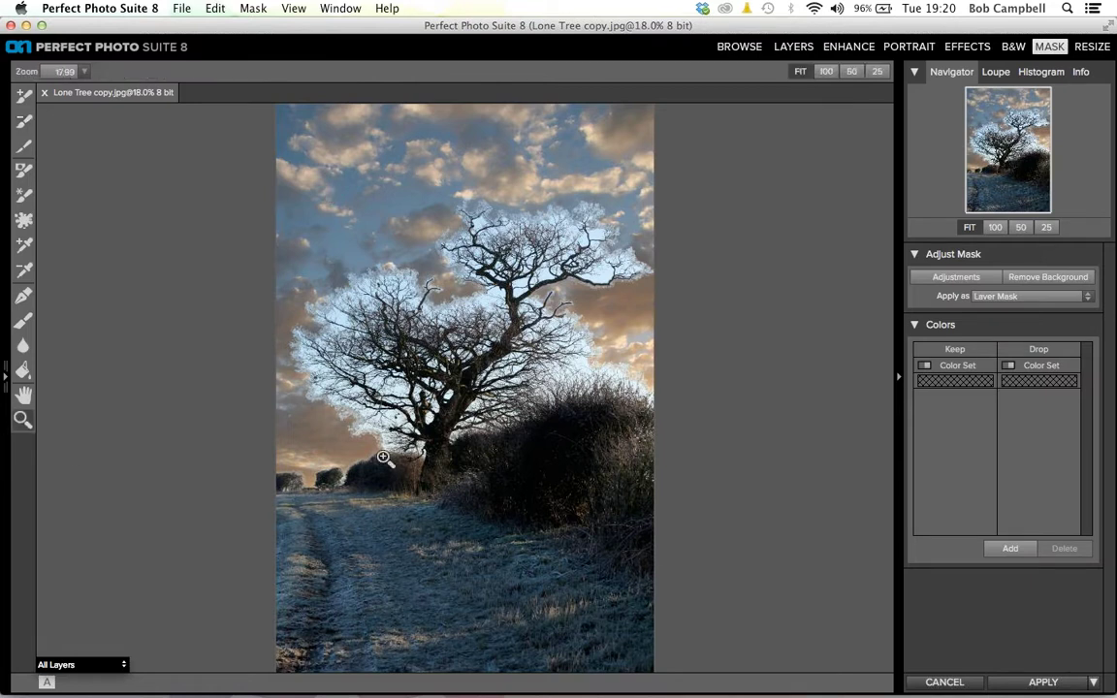
{"action": "left_click_drag", "start_coordinate": [448, 349], "coordinate": [603, 445]}
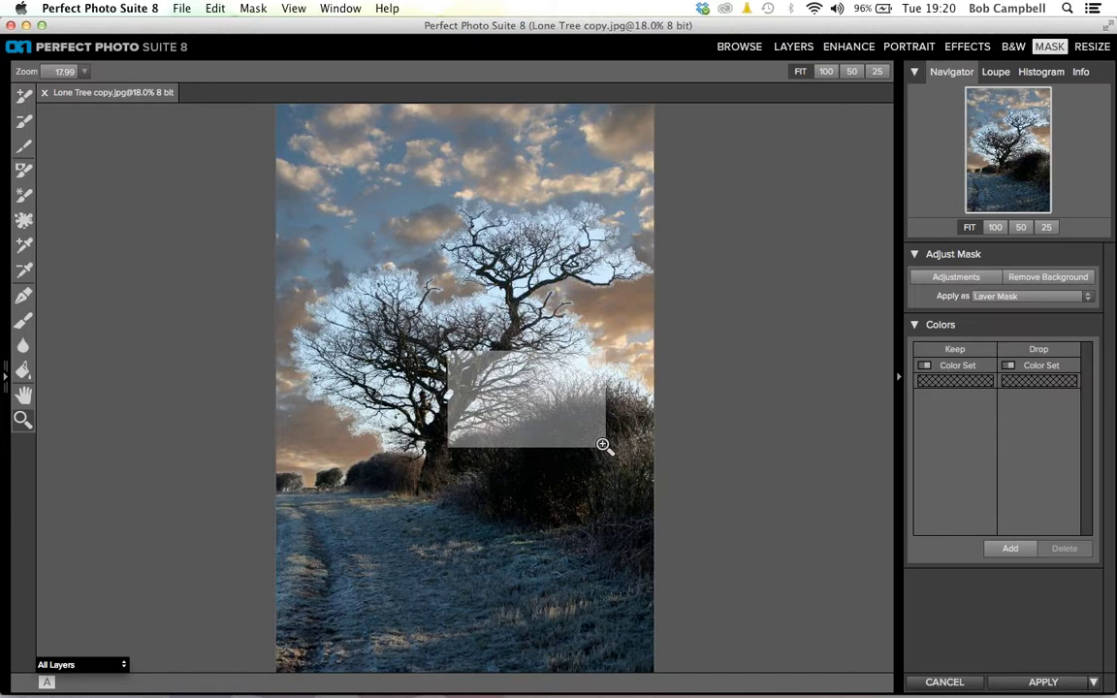
{"action": "left_click_drag", "start_coordinate": [603, 445], "coordinate": [603, 445]}
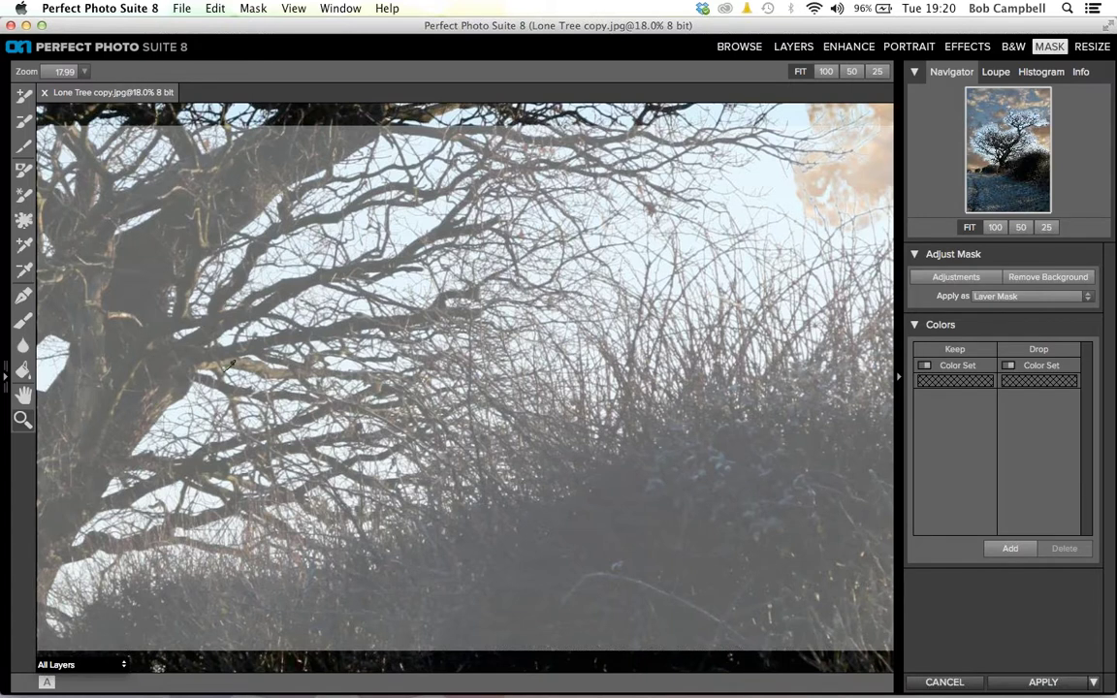
{"action": "key", "text": "g"}
{"action": "left_click", "coordinate": [411, 409]}
{"action": "left_click", "coordinate": [411, 409]}
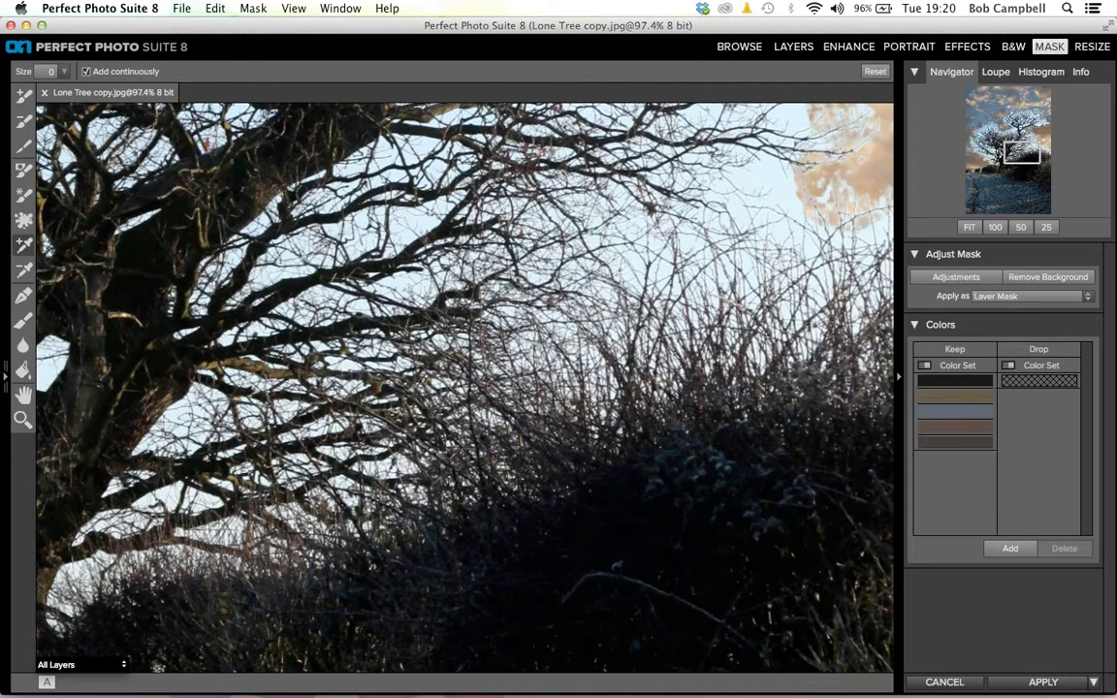
Step: Sample three drop colors from the pale sky above the hedge
{"action": "left_click", "coordinate": [23, 269]}
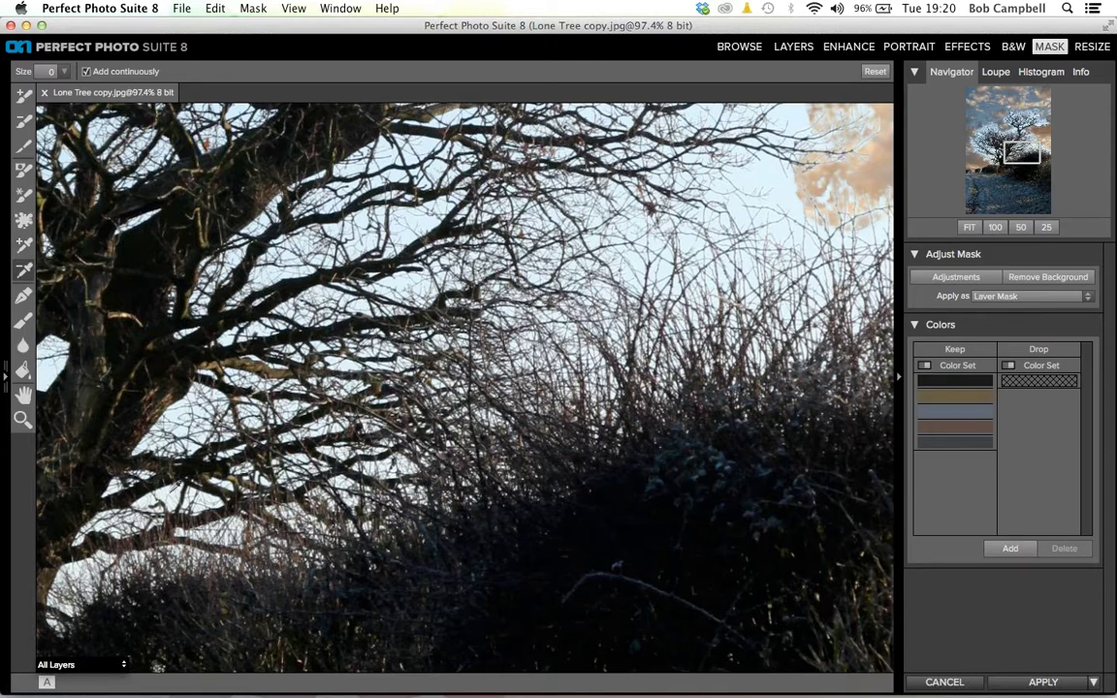
{"action": "left_click", "coordinate": [684, 156]}
{"action": "left_click", "coordinate": [763, 171]}
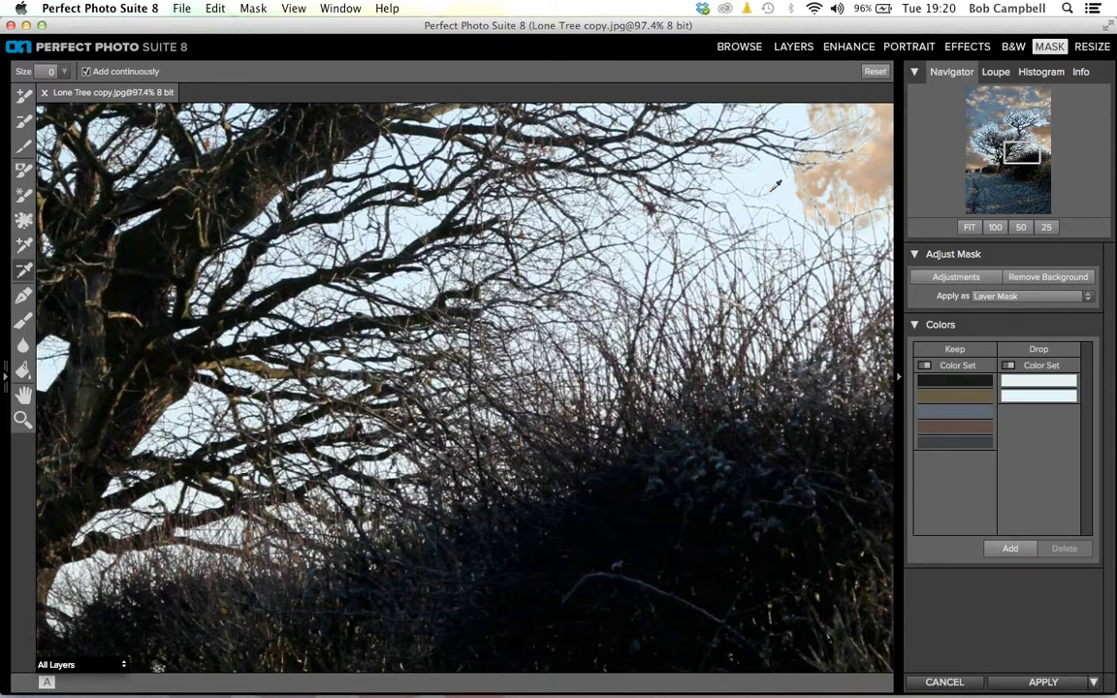
{"action": "left_click", "coordinate": [795, 206]}
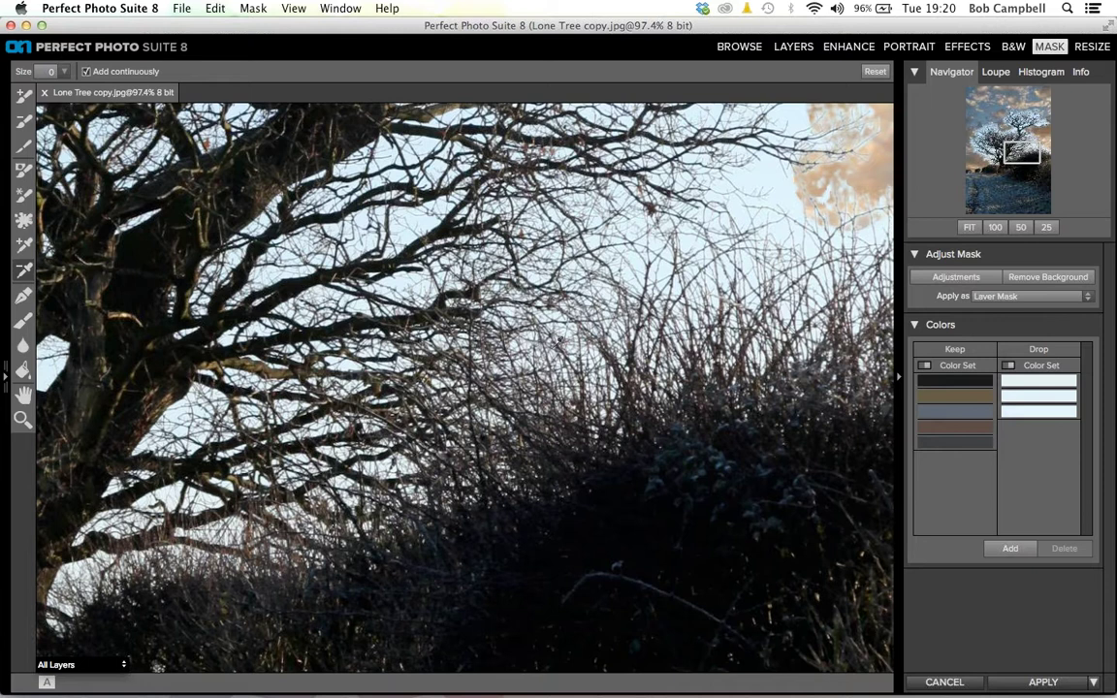
Step: Paint out the pale sky behind the hedge and the tree's lower and right-hand branches, enlarging the brush to 200 and 250
{"action": "left_click", "coordinate": [24, 194]}
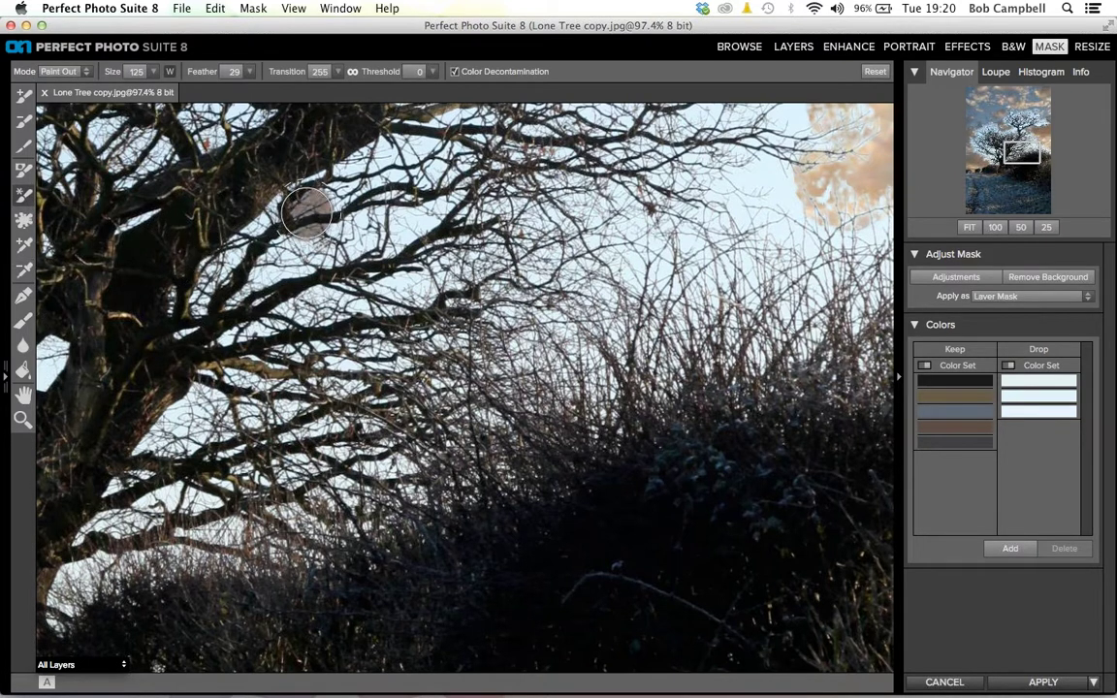
{"action": "key", "text": "bracketright"}
{"action": "key", "text": "bracketright"}
{"action": "mouse_move", "coordinate": [305, 213]}
{"action": "left_mouse_down"}
{"action": "mouse_move", "coordinate": [365, 170]}
{"action": "mouse_move", "coordinate": [337, 240]}
{"action": "mouse_move", "coordinate": [233, 300]}
{"action": "mouse_move", "coordinate": [163, 549]}
{"action": "mouse_move", "coordinate": [388, 424]}
{"action": "mouse_move", "coordinate": [561, 387]}
{"action": "mouse_move", "coordinate": [781, 289]}
{"action": "left_mouse_up"}
{"action": "key", "text": "bracketright"}
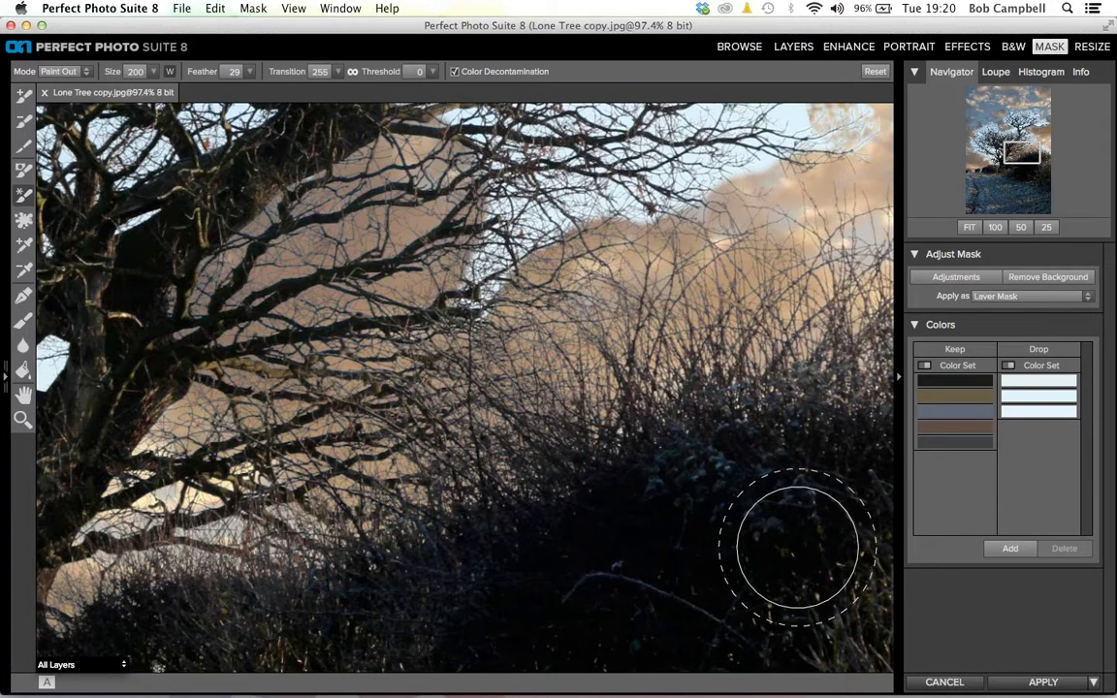
{"action": "mouse_move", "coordinate": [766, 351]}
{"action": "left_mouse_down"}
{"action": "mouse_move", "coordinate": [820, 128]}
{"action": "mouse_move", "coordinate": [599, 122]}
{"action": "mouse_move", "coordinate": [496, 194]}
{"action": "mouse_move", "coordinate": [434, 295]}
{"action": "left_mouse_up"}
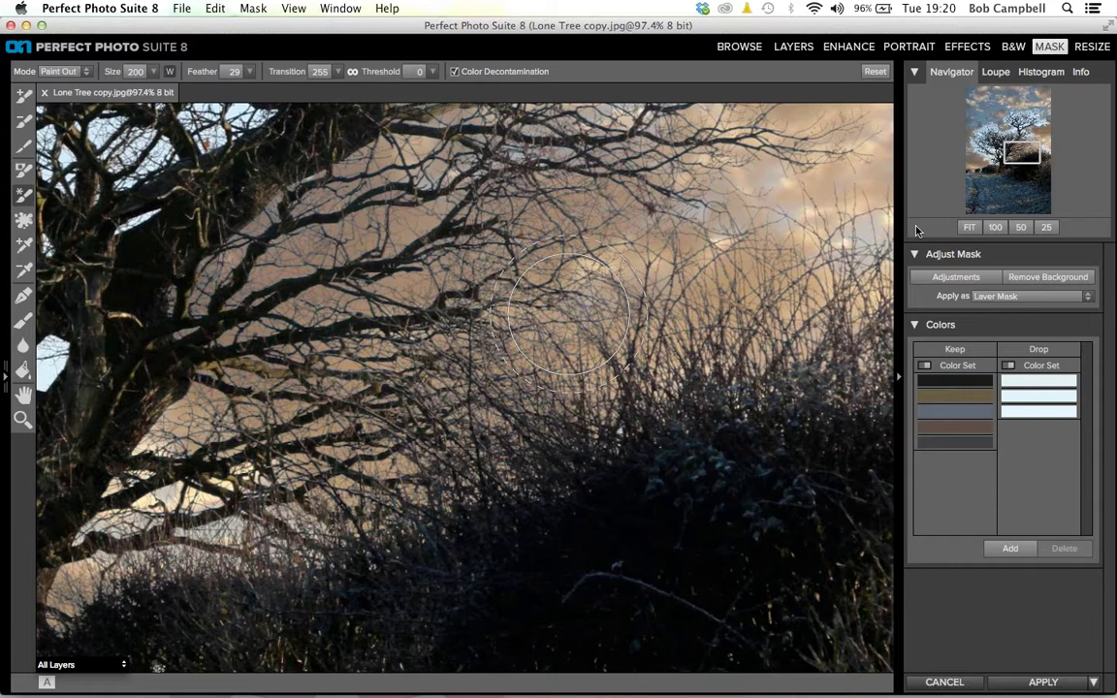
{"action": "left_click", "coordinate": [969, 228]}
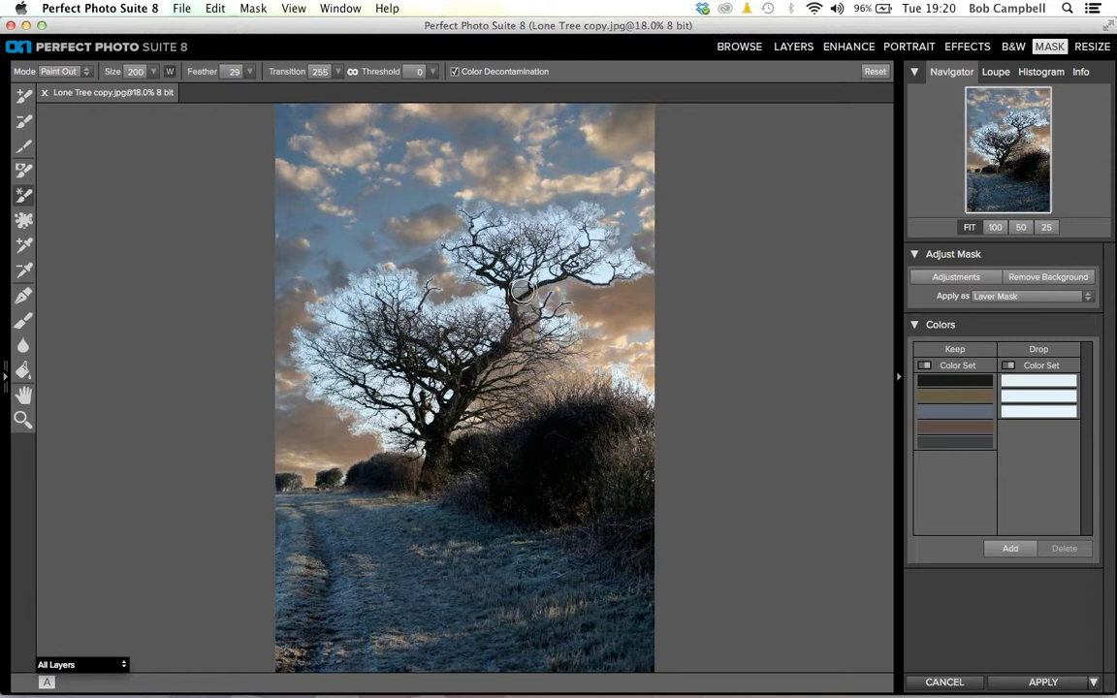
{"action": "key", "text": "bracketright"}
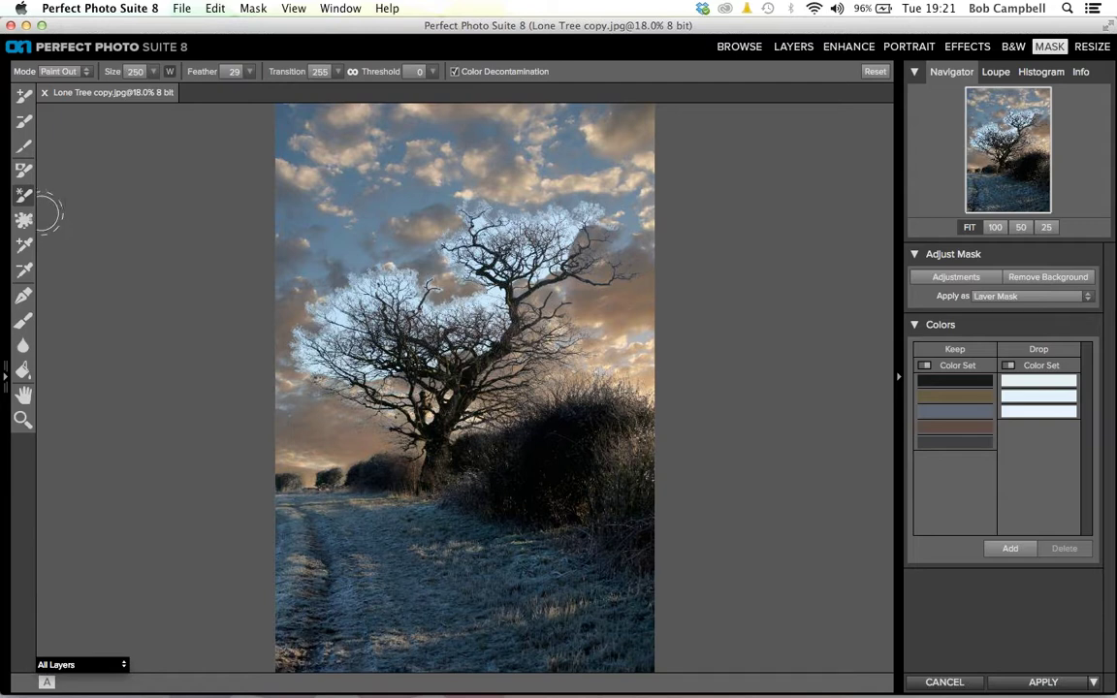
Step: Sample two light blue drop colors from the upper edge of the original sky
{"action": "left_click", "coordinate": [23, 269]}
{"action": "left_click", "coordinate": [363, 107]}
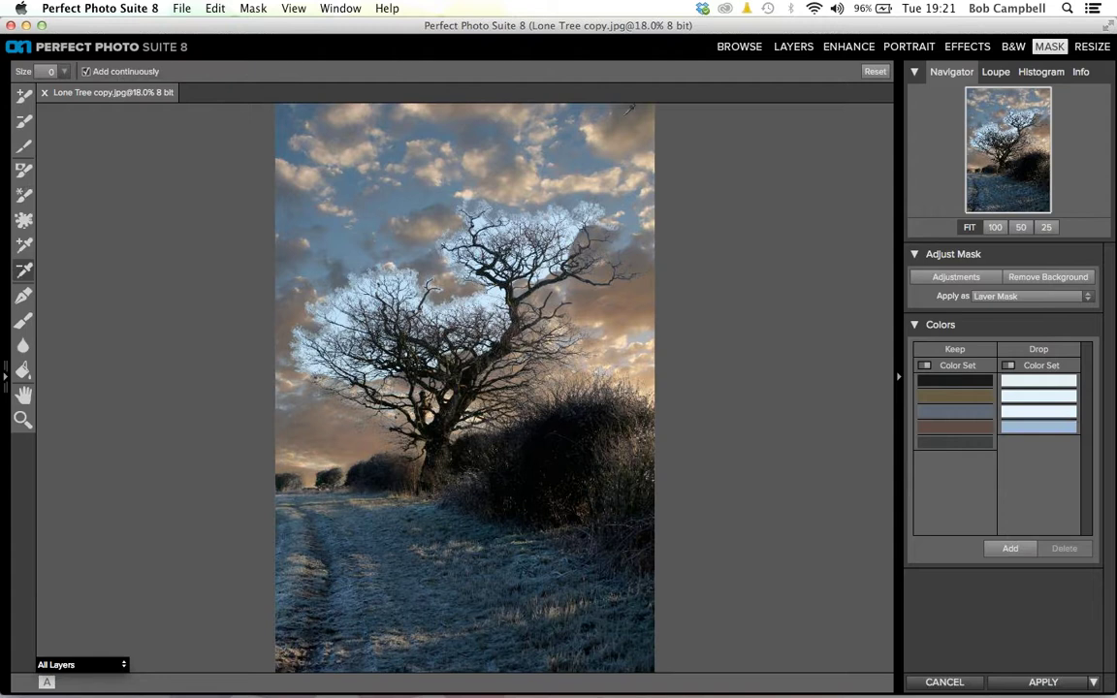
{"action": "left_click", "coordinate": [568, 98]}
Step: Paint out the remaining blue sky among the tree's upper and left-hand branches with the 250 brush, and apply the mask
{"action": "left_click", "coordinate": [21, 197]}
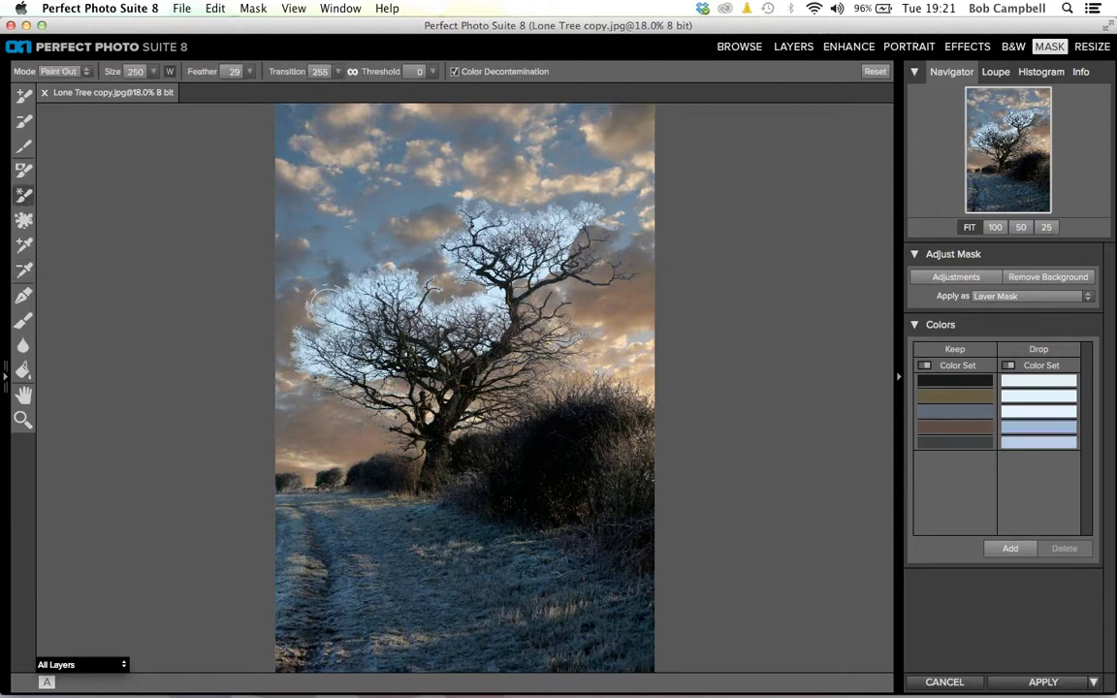
{"action": "mouse_move", "coordinate": [291, 281]}
{"action": "left_mouse_down"}
{"action": "mouse_move", "coordinate": [344, 311]}
{"action": "mouse_move", "coordinate": [315, 316]}
{"action": "mouse_move", "coordinate": [281, 291]}
{"action": "mouse_move", "coordinate": [290, 342]}
{"action": "mouse_move", "coordinate": [355, 371]}
{"action": "mouse_move", "coordinate": [341, 325]}
{"action": "mouse_move", "coordinate": [398, 341]}
{"action": "mouse_move", "coordinate": [365, 328]}
{"action": "mouse_move", "coordinate": [367, 339]}
{"action": "left_mouse_up"}
{"action": "mouse_move", "coordinate": [358, 292]}
{"action": "left_mouse_down"}
{"action": "mouse_move", "coordinate": [395, 279]}
{"action": "mouse_move", "coordinate": [436, 304]}
{"action": "mouse_move", "coordinate": [451, 263]}
{"action": "mouse_move", "coordinate": [463, 279]}
{"action": "mouse_move", "coordinate": [430, 375]}
{"action": "mouse_move", "coordinate": [366, 270]}
{"action": "mouse_move", "coordinate": [339, 254]}
{"action": "mouse_move", "coordinate": [362, 280]}
{"action": "mouse_move", "coordinate": [325, 254]}
{"action": "mouse_move", "coordinate": [320, 269]}
{"action": "mouse_move", "coordinate": [346, 312]}
{"action": "mouse_move", "coordinate": [403, 307]}
{"action": "mouse_move", "coordinate": [406, 221]}
{"action": "mouse_move", "coordinate": [420, 197]}
{"action": "mouse_move", "coordinate": [494, 260]}
{"action": "mouse_move", "coordinate": [464, 238]}
{"action": "mouse_move", "coordinate": [569, 212]}
{"action": "mouse_move", "coordinate": [542, 195]}
{"action": "mouse_move", "coordinate": [516, 221]}
{"action": "mouse_move", "coordinate": [471, 197]}
{"action": "mouse_move", "coordinate": [494, 194]}
{"action": "mouse_move", "coordinate": [467, 218]}
{"action": "mouse_move", "coordinate": [471, 200]}
{"action": "mouse_move", "coordinate": [516, 261]}
{"action": "mouse_move", "coordinate": [453, 258]}
{"action": "mouse_move", "coordinate": [409, 283]}
{"action": "mouse_move", "coordinate": [460, 304]}
{"action": "mouse_move", "coordinate": [412, 273]}
{"action": "mouse_move", "coordinate": [516, 297]}
{"action": "mouse_move", "coordinate": [469, 268]}
{"action": "mouse_move", "coordinate": [473, 254]}
{"action": "mouse_move", "coordinate": [467, 264]}
{"action": "left_mouse_up"}
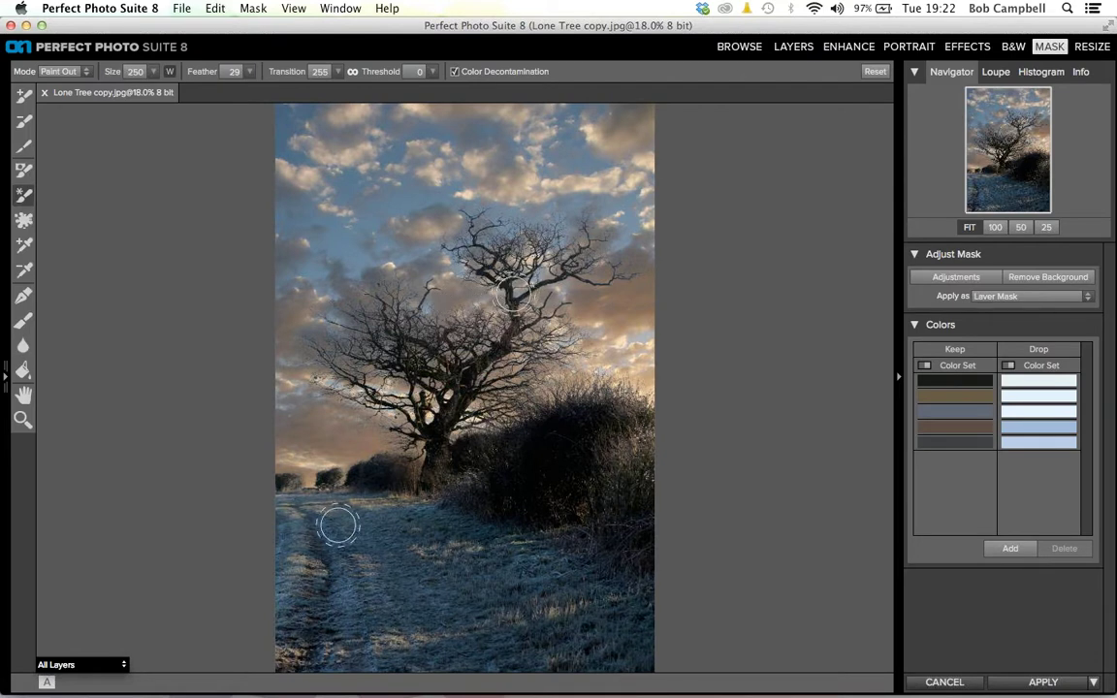
{"action": "mouse_move", "coordinate": [449, 456]}
{"action": "left_mouse_down"}
{"action": "mouse_move", "coordinate": [471, 451]}
{"action": "mouse_move", "coordinate": [463, 467]}
{"action": "left_mouse_up"}
{"action": "left_click", "coordinate": [1011, 682]}
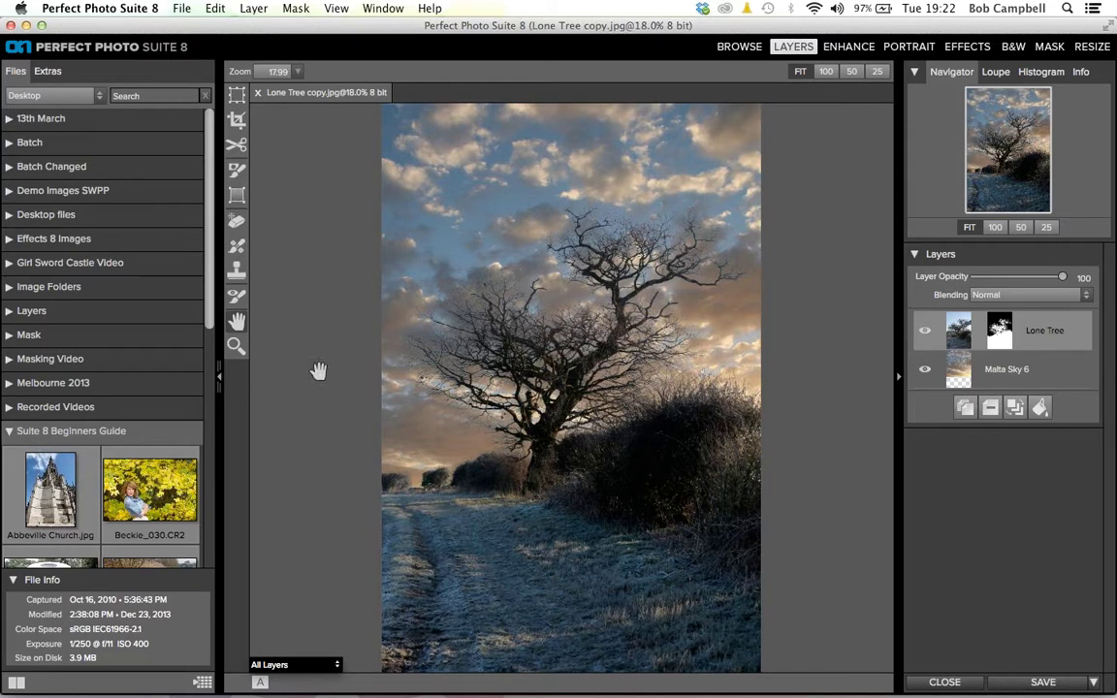
Step: Add a cream color fill layer with no preset, Normal blending and 59 opacity above the Lone Tree layer
{"action": "left_click", "coordinate": [1039, 408]}
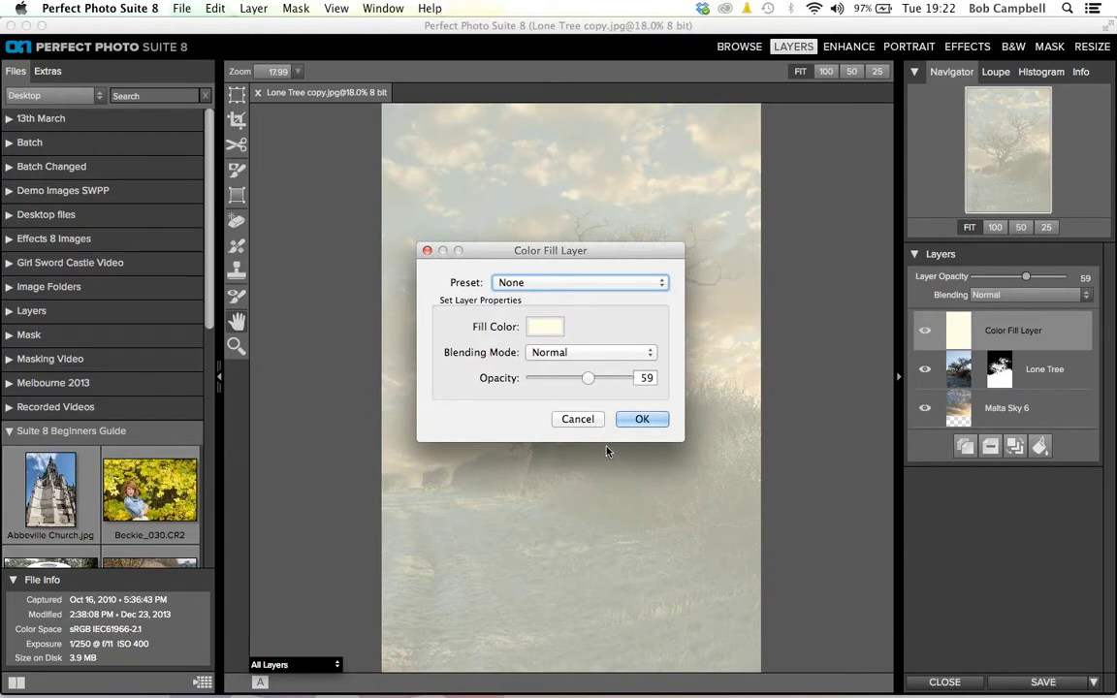
{"action": "left_click", "coordinate": [641, 419]}
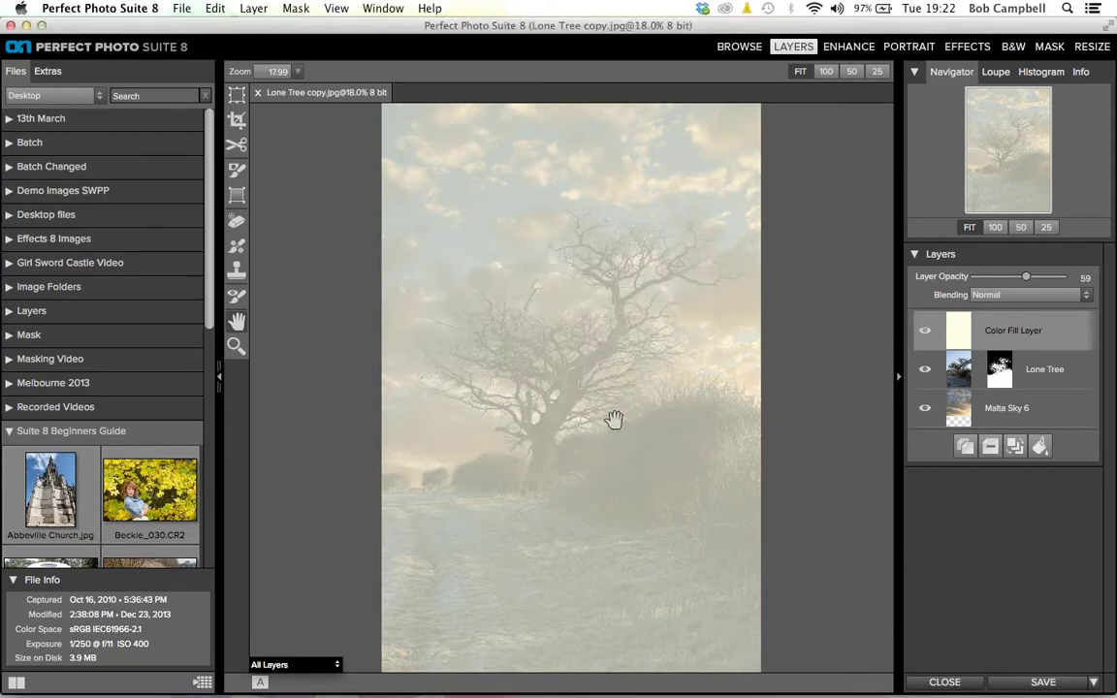
Step: Mask the color fill layer with a Gradient masking bug centered at the base of the tree, keeping the fog over the ground
{"action": "left_click", "coordinate": [235, 197]}
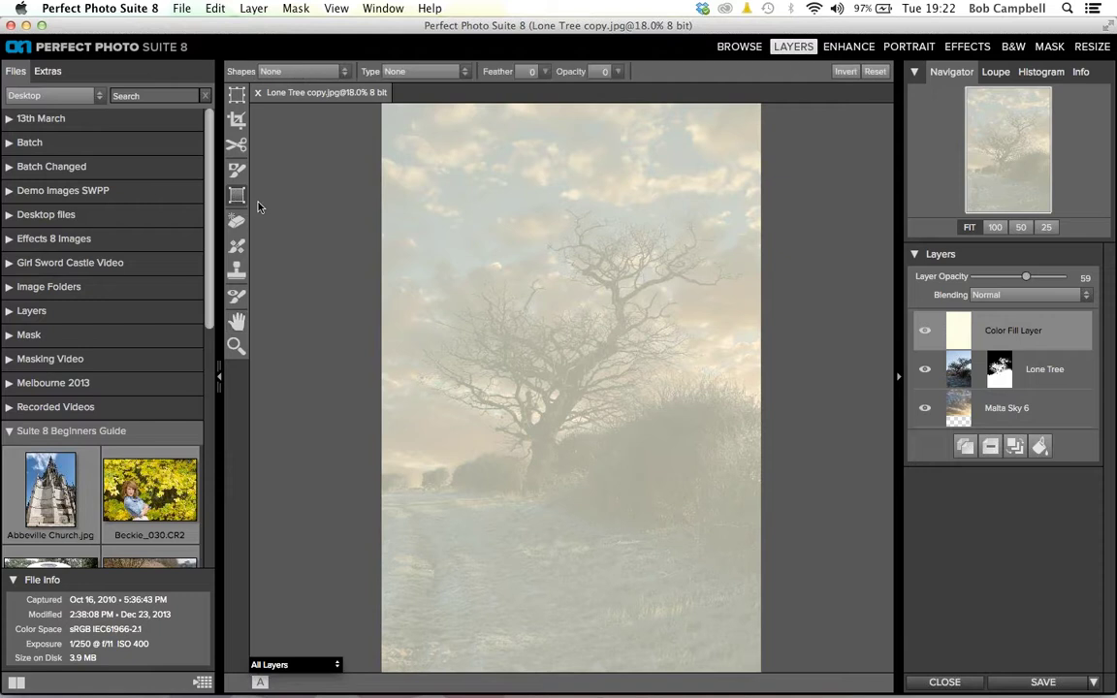
{"action": "left_click", "coordinate": [573, 369]}
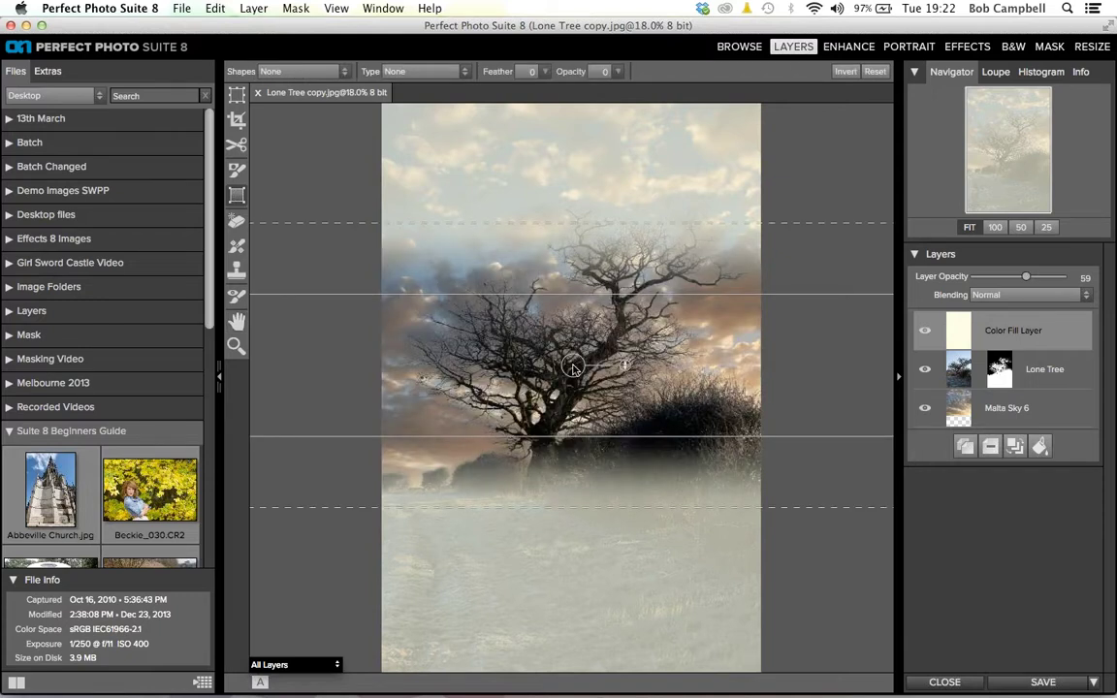
{"action": "left_click", "coordinate": [465, 74]}
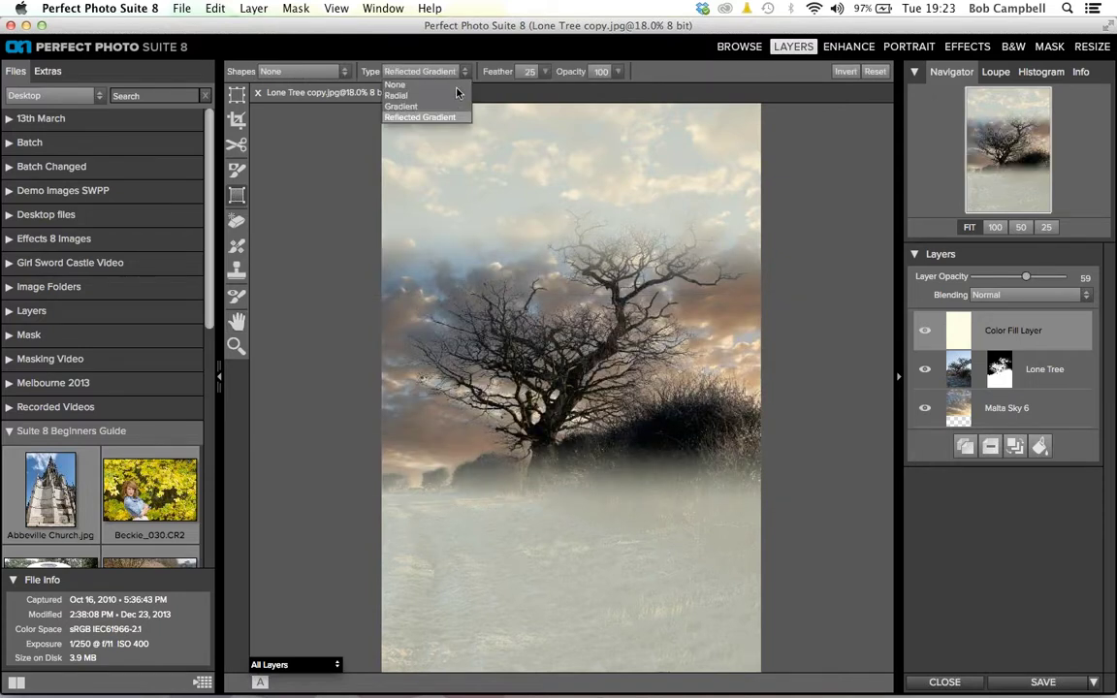
{"action": "left_click", "coordinate": [427, 117]}
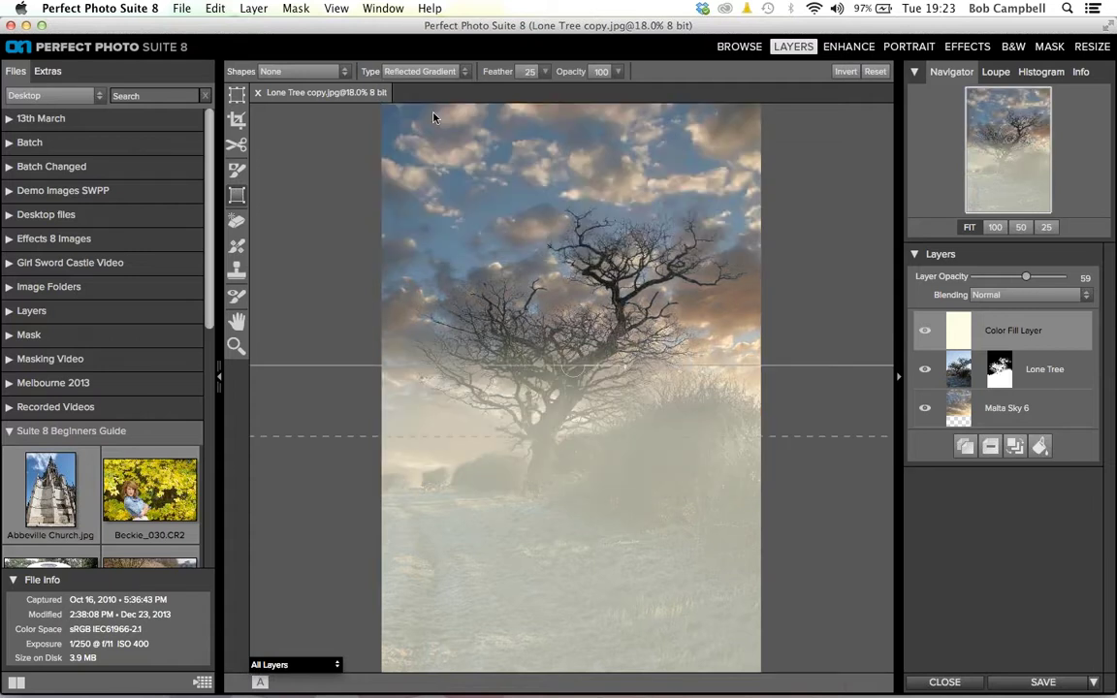
{"action": "left_click", "coordinate": [568, 442]}
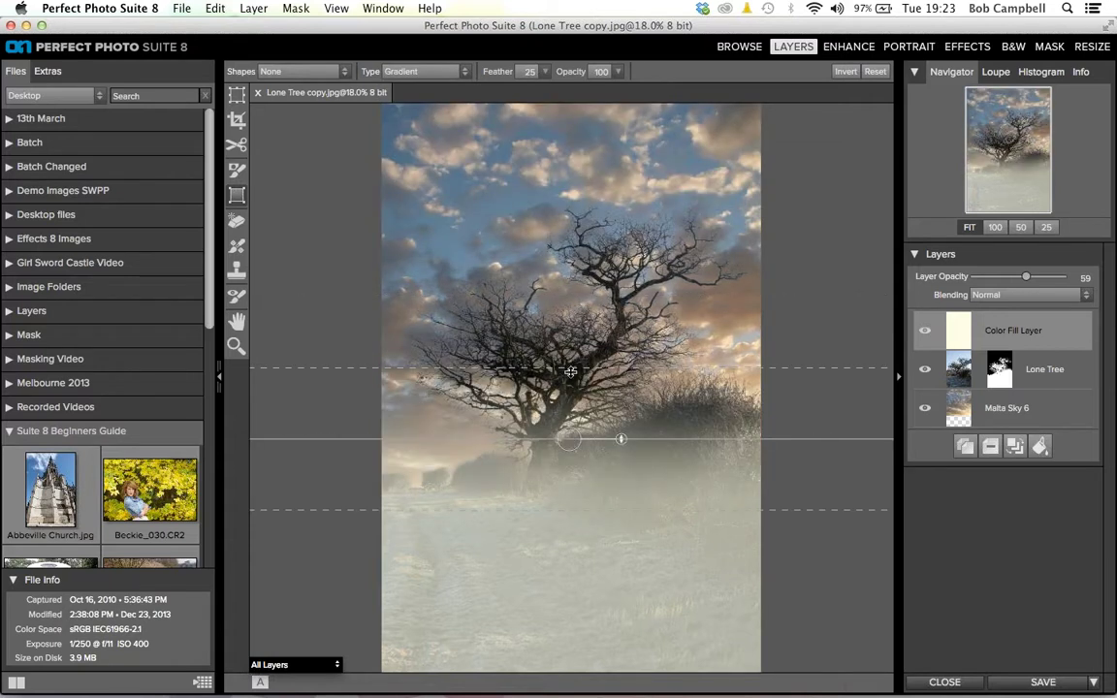
Step: Widen the fog gradient's feather to 39, shift its center slightly, and set the color fill layer's opacity to 48
{"action": "left_click_drag", "start_coordinate": [560, 375], "coordinate": [567, 338]}
{"action": "mouse_move", "coordinate": [571, 442]}
{"action": "left_mouse_down"}
{"action": "mouse_move", "coordinate": [564, 426]}
{"action": "mouse_move", "coordinate": [560, 442]}
{"action": "left_mouse_up"}
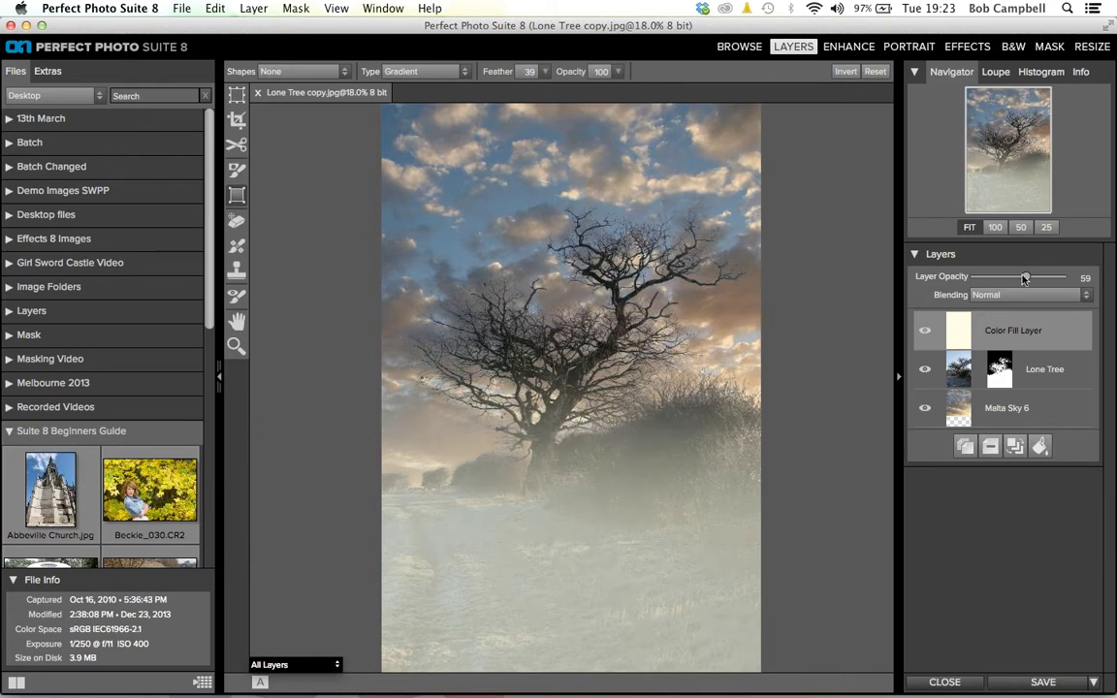
{"action": "left_click_drag", "start_coordinate": [1025, 279], "coordinate": [1005, 278]}
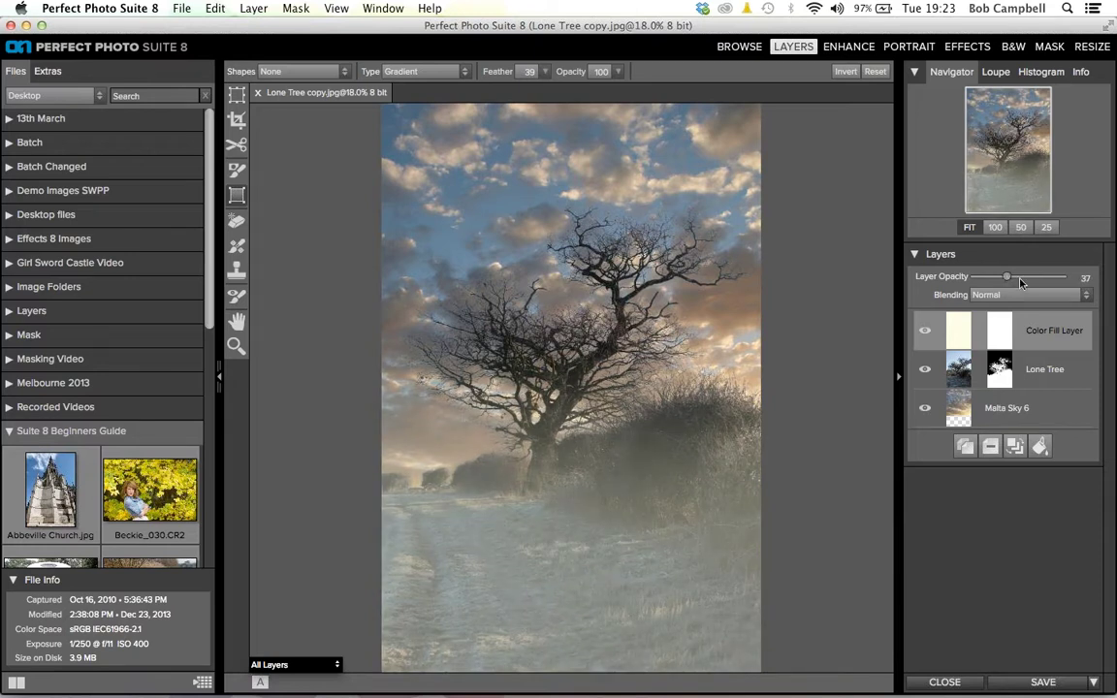
{"action": "left_click", "coordinate": [1020, 278]}
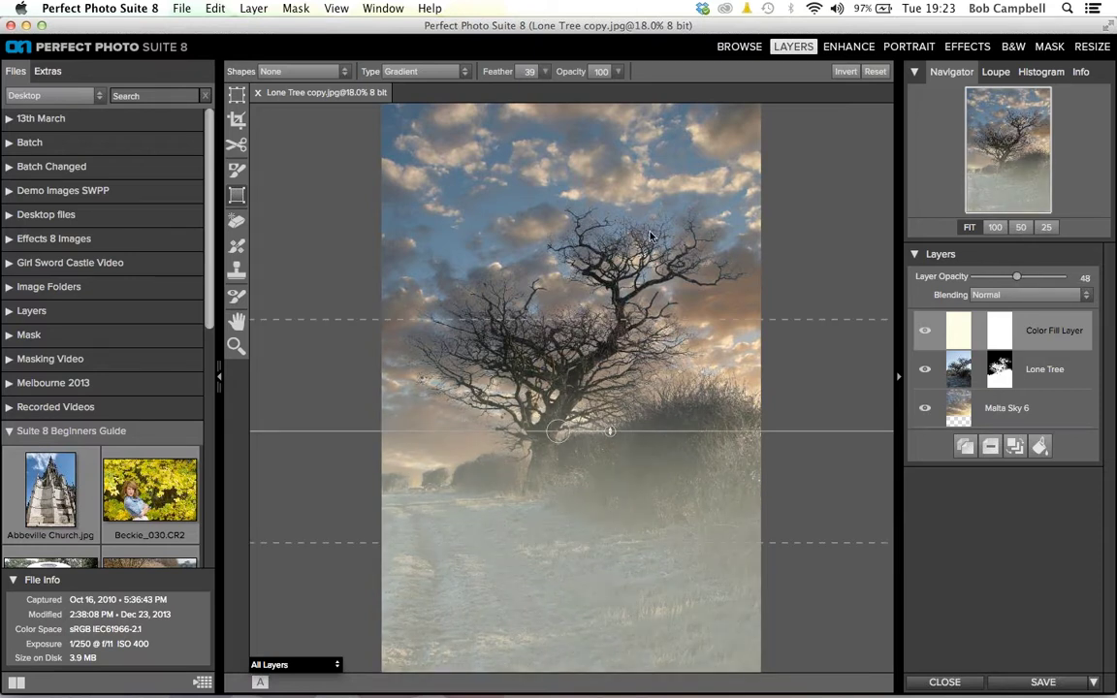
Step: Save the layered composite to the Desktop as a Photoshop (*.psd) file named Lone Tree
{"action": "left_click", "coordinate": [180, 9]}
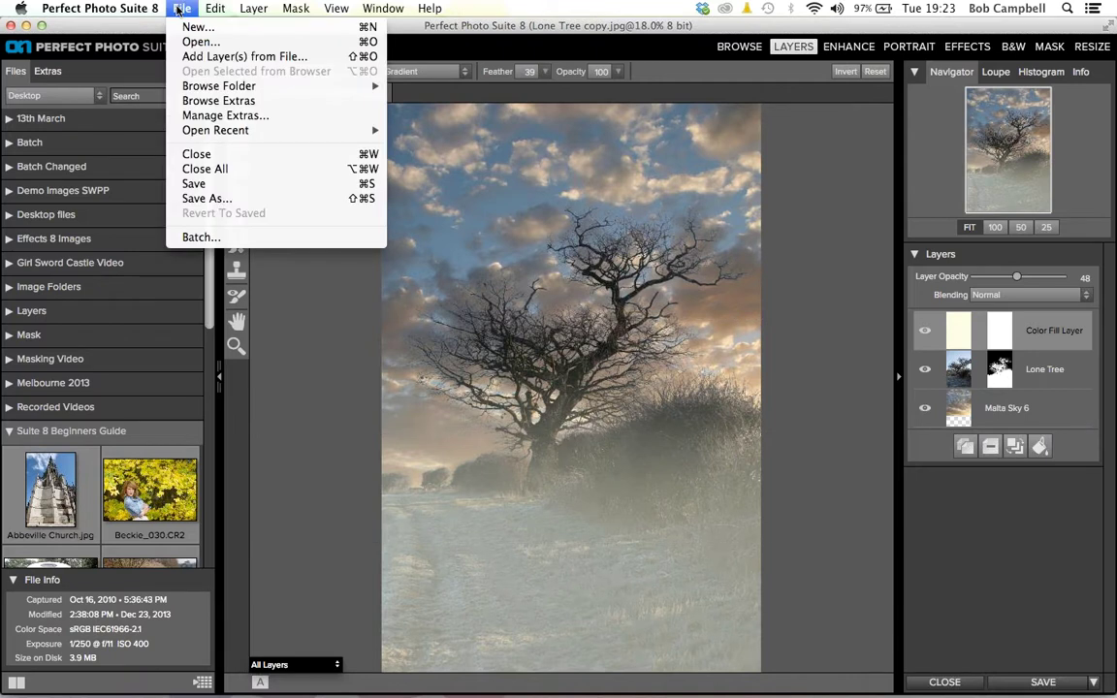
{"action": "left_click", "coordinate": [207, 198]}
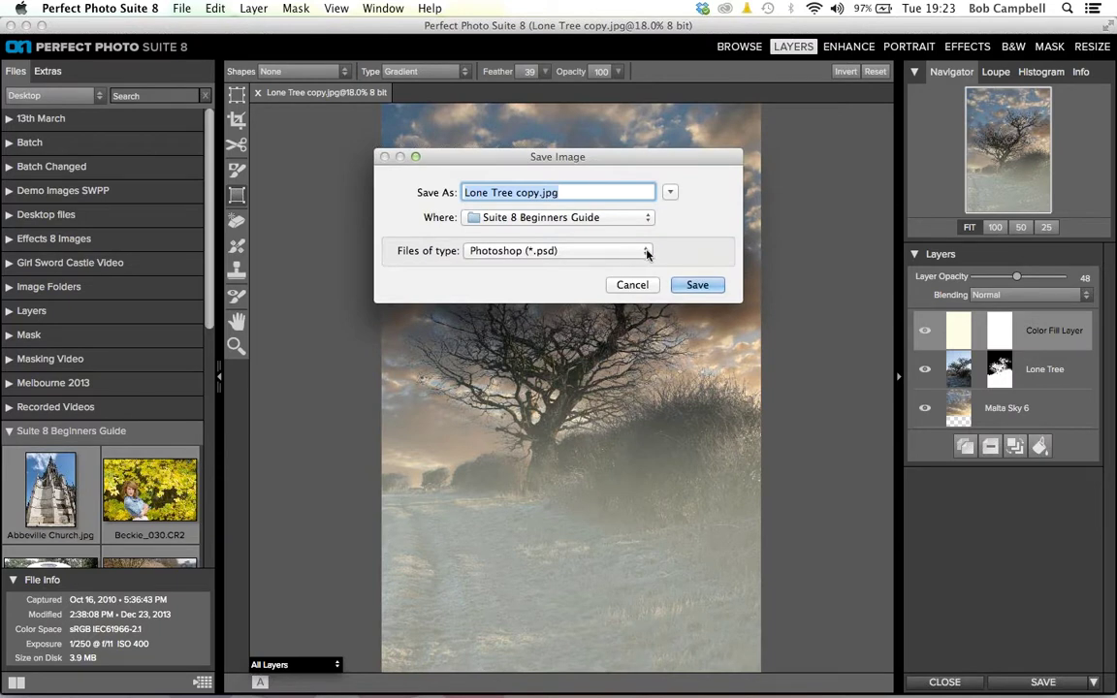
{"action": "left_click", "coordinate": [545, 254]}
{"action": "left_click", "coordinate": [559, 192]}
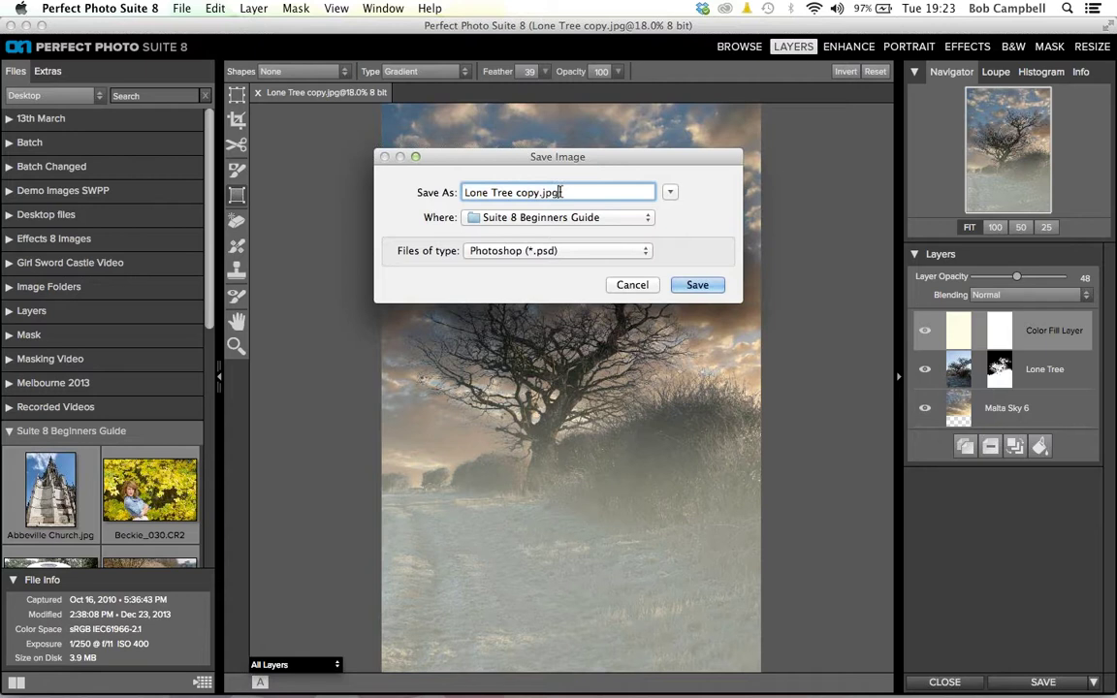
{"action": "key", "text": "BackSpace"}
{"action": "key", "text": "BackSpace"}
{"action": "key", "text": "BackSpace"}
{"action": "key", "text": "BackSpace"}
{"action": "key", "text": "BackSpace"}
{"action": "key", "text": "BackSpace"}
{"action": "key", "text": "BackSpace"}
{"action": "key", "text": "BackSpace"}
{"action": "key", "text": "BackSpace"}
{"action": "left_click", "coordinate": [539, 215]}
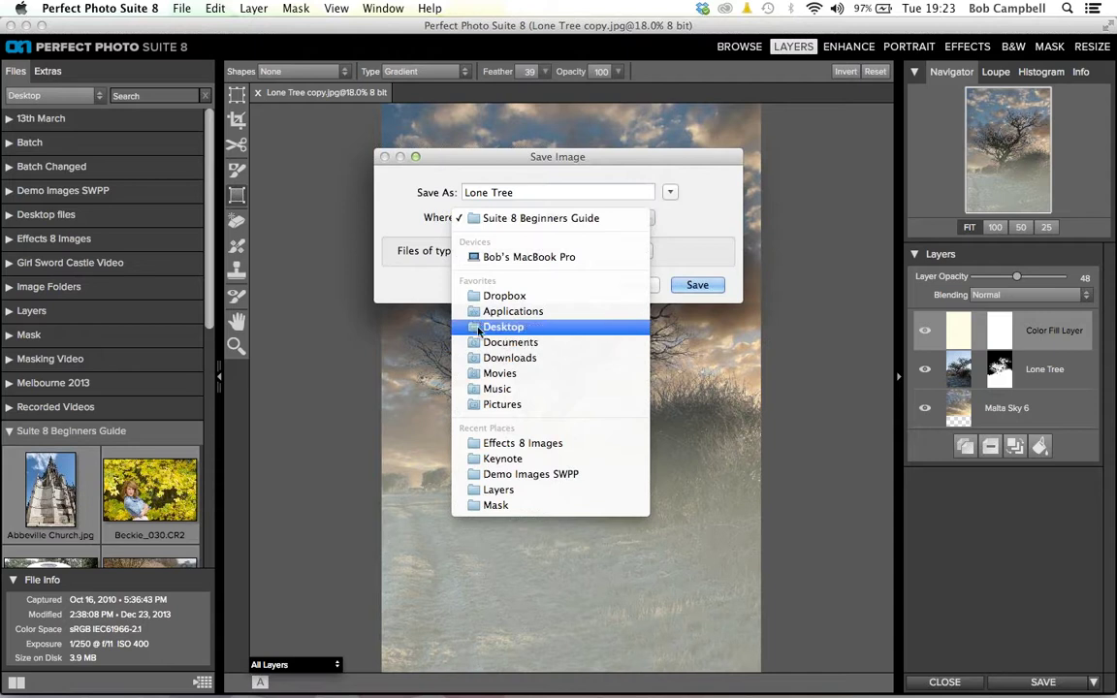
{"action": "left_click", "coordinate": [696, 286]}
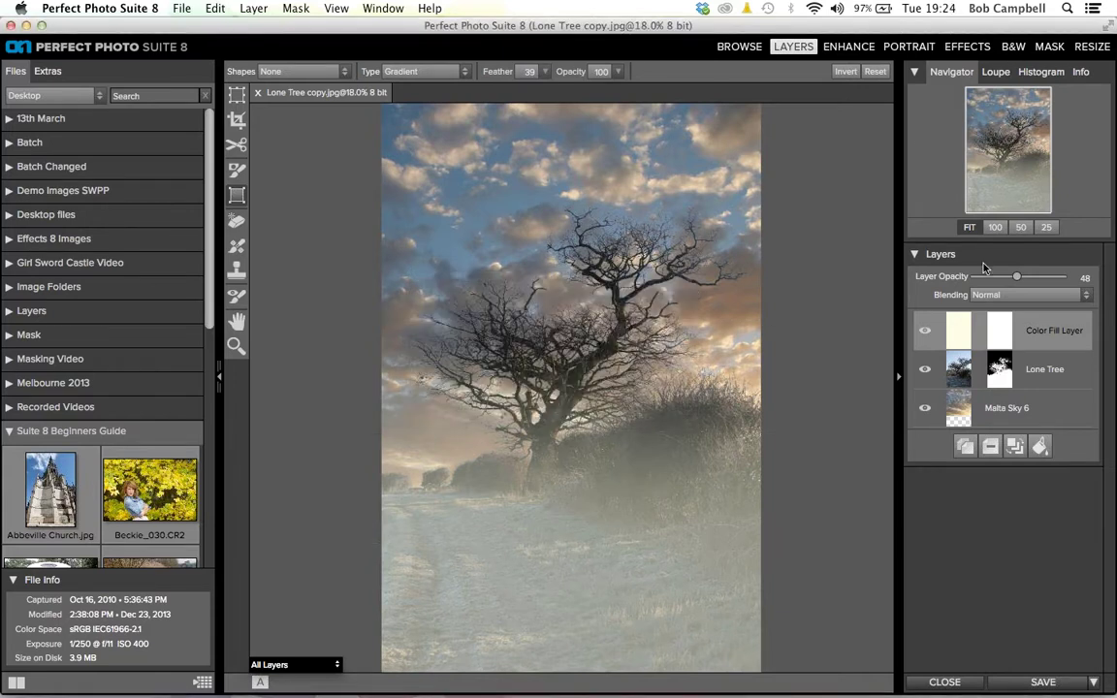
Step: Merge the fog, tree and sky layers down into one layer and take it into the B&W module
{"action": "left_click", "coordinate": [1014, 447]}
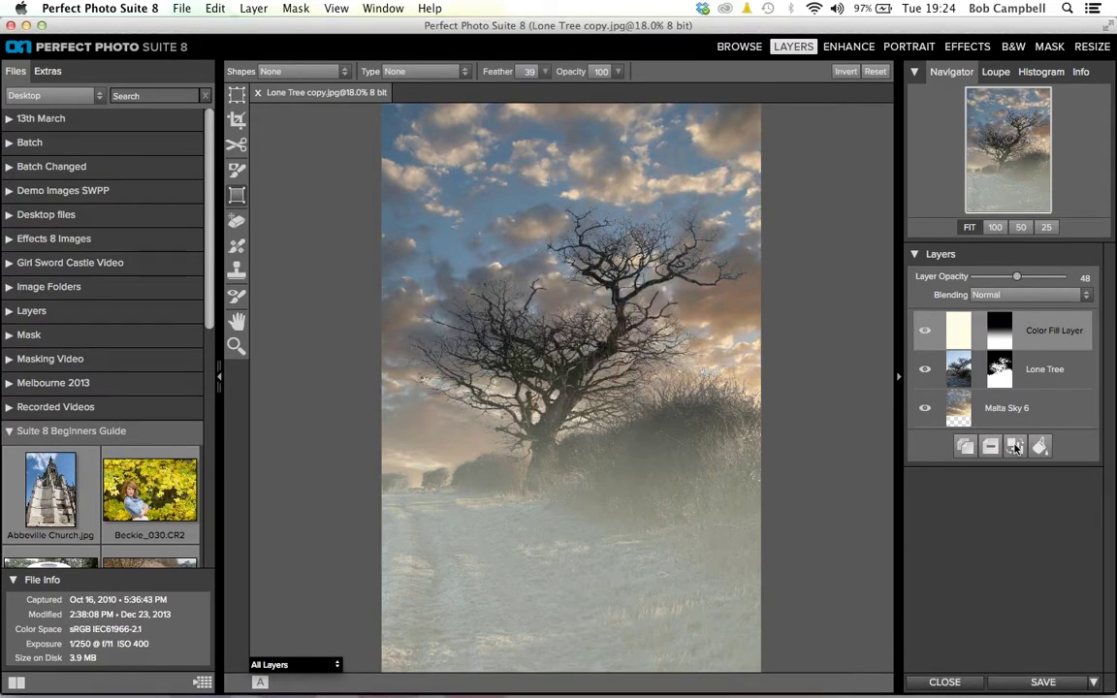
{"action": "left_click", "coordinate": [1015, 446]}
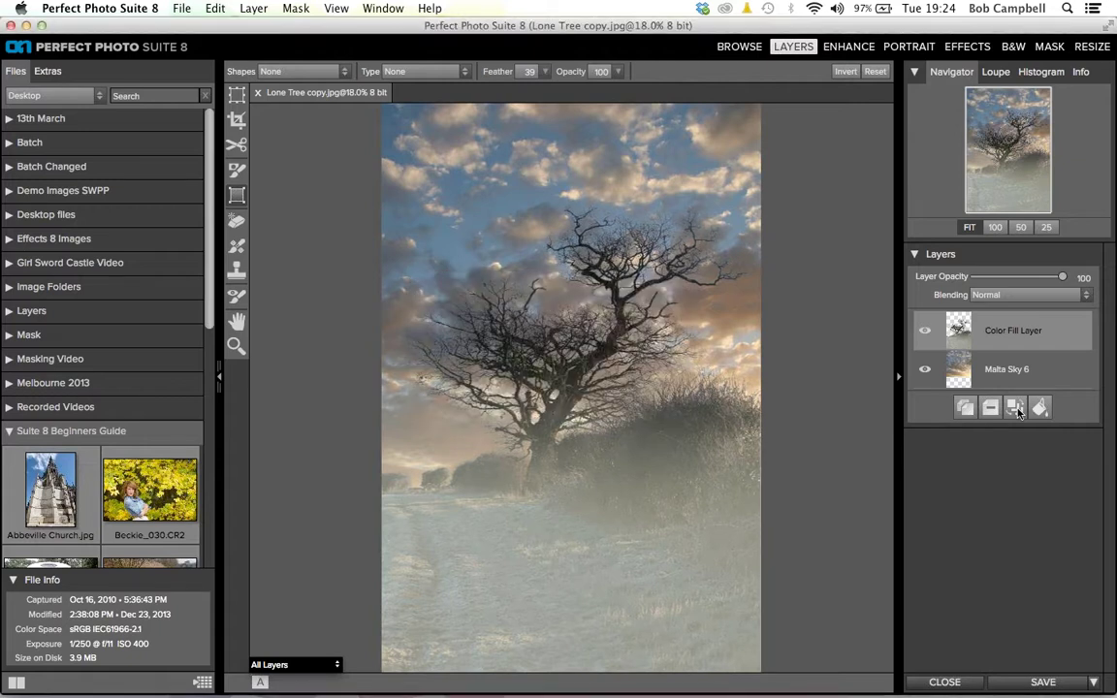
{"action": "left_click", "coordinate": [1013, 47]}
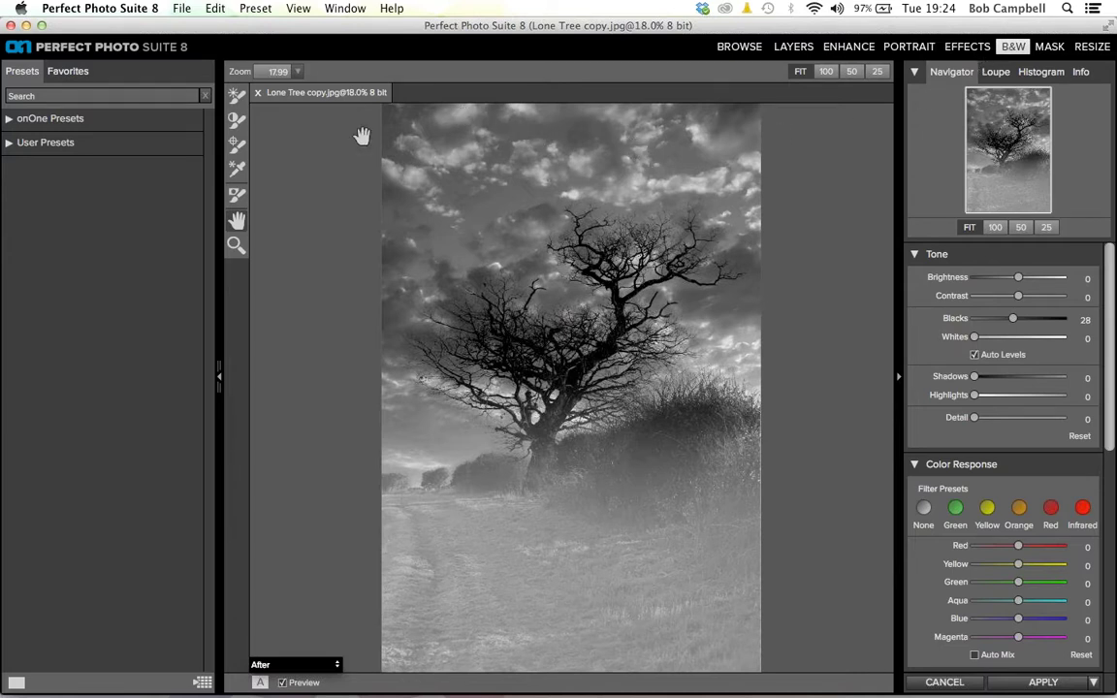
Step: Apply the Platinum preset from the onOne 19th Century Processes collection to the tree image
{"action": "left_click", "coordinate": [9, 119]}
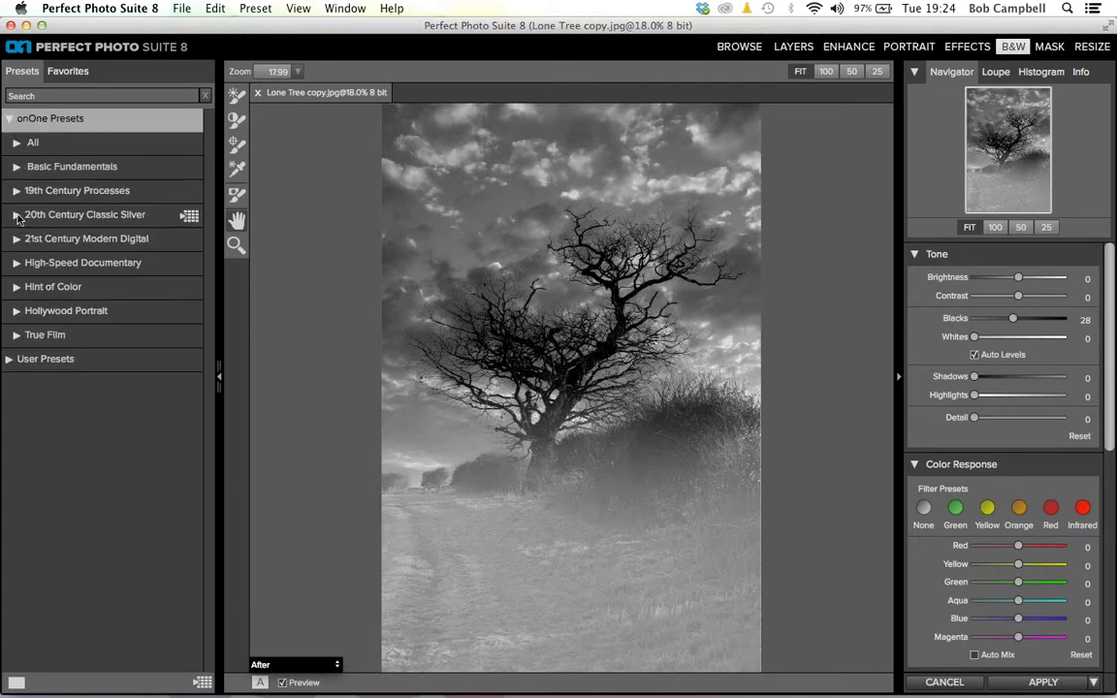
{"action": "left_click", "coordinate": [16, 191]}
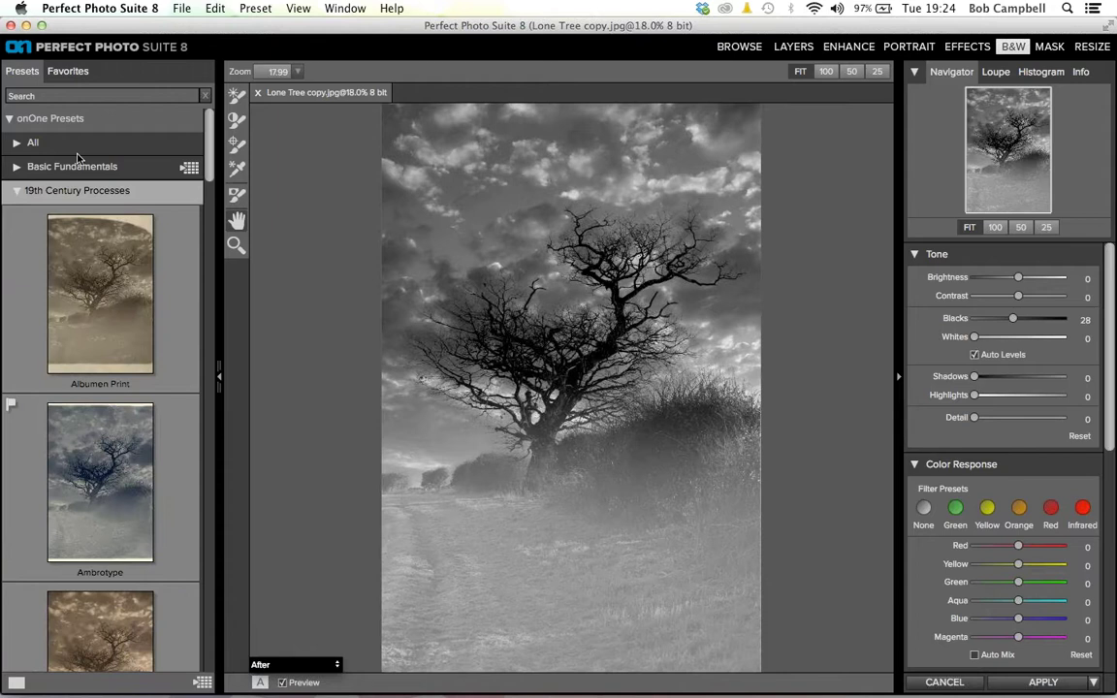
{"action": "scroll", "coordinate": [210, 167], "scroll_direction": "down", "scroll_amount": 1}
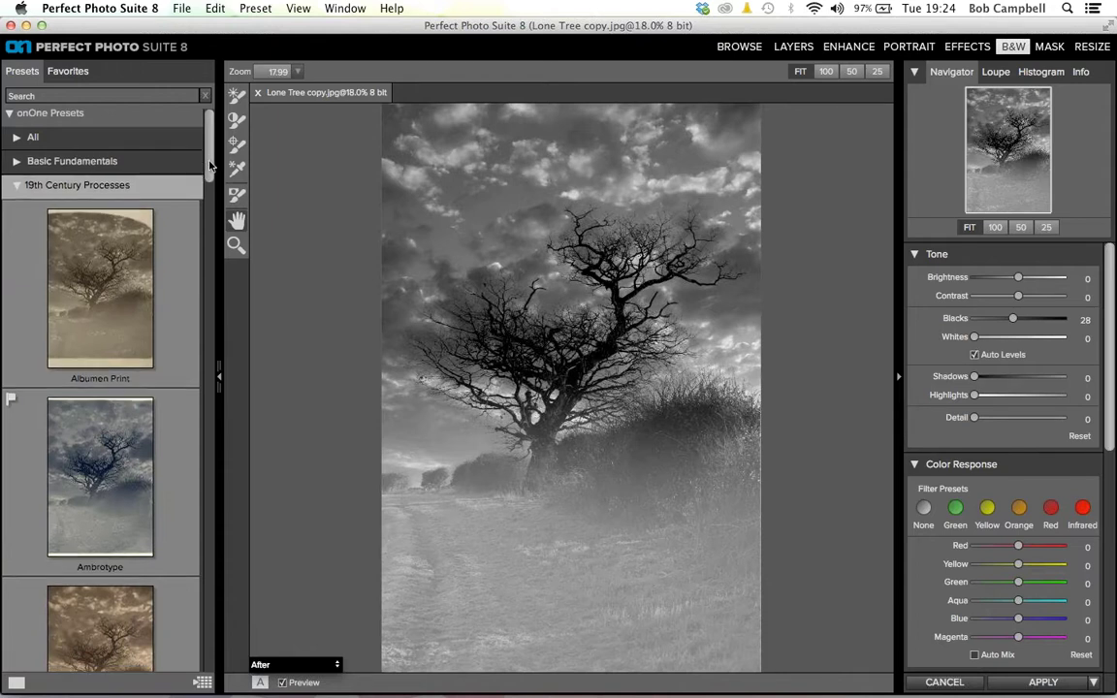
{"action": "scroll", "coordinate": [210, 167], "scroll_direction": "down", "scroll_amount": 2}
{"action": "scroll", "coordinate": [211, 172], "scroll_direction": "down", "scroll_amount": 4}
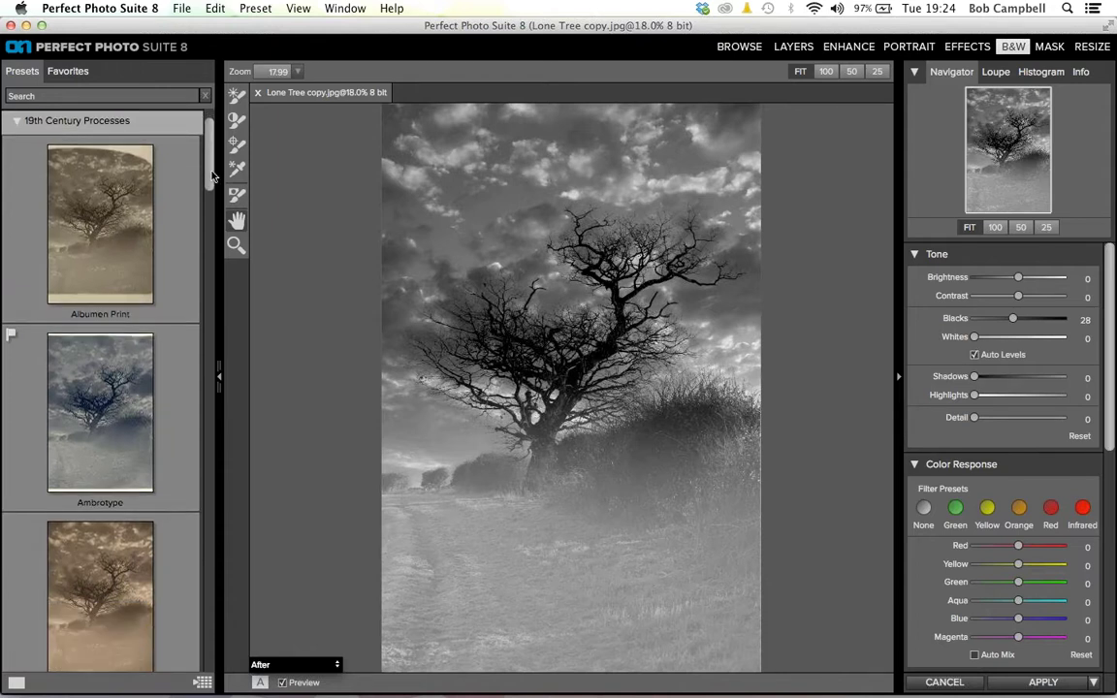
{"action": "scroll", "coordinate": [216, 202], "scroll_direction": "down", "scroll_amount": 10}
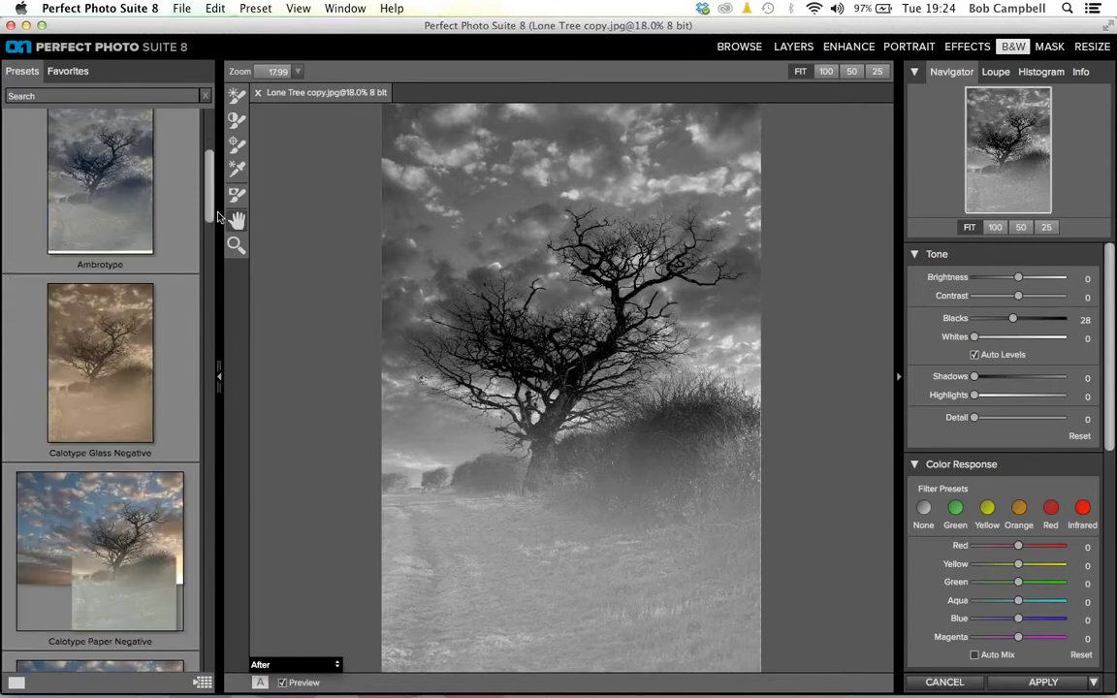
{"action": "scroll", "coordinate": [220, 310], "scroll_direction": "down", "scroll_amount": 15}
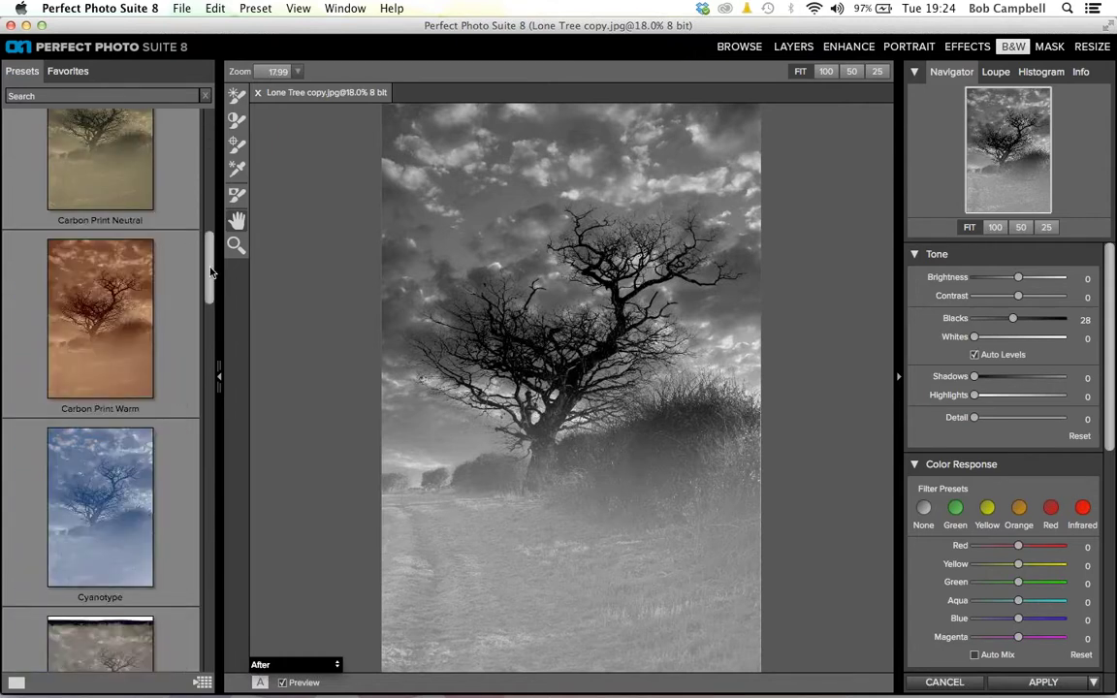
{"action": "scroll", "coordinate": [215, 349], "scroll_direction": "down", "scroll_amount": 12}
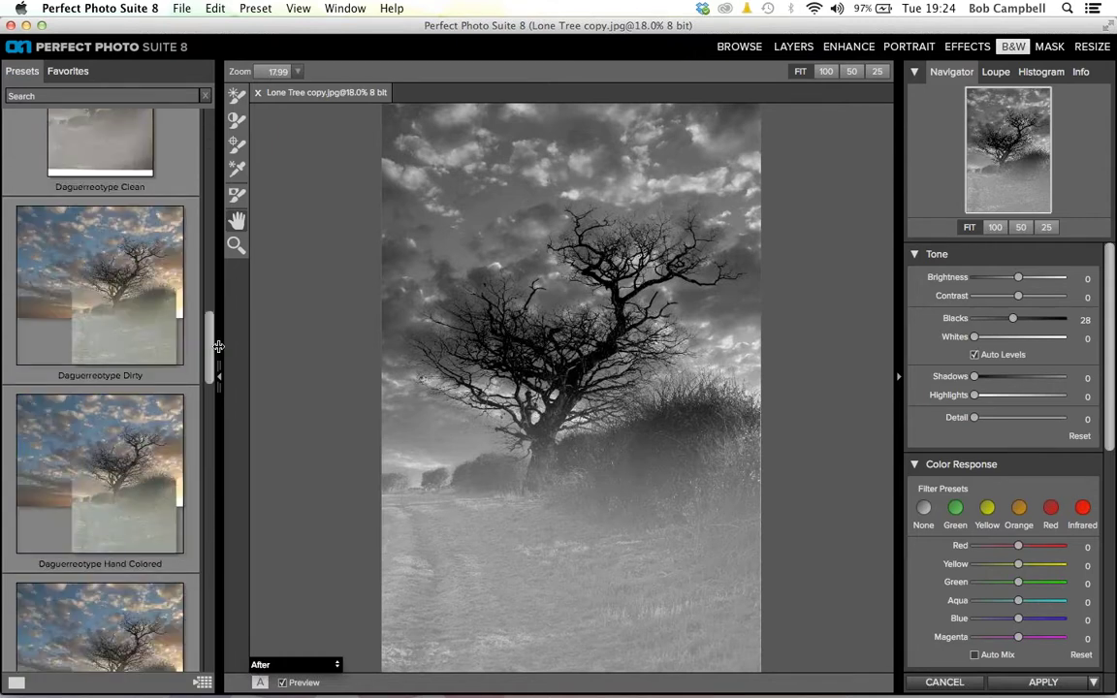
{"action": "scroll", "coordinate": [219, 346], "scroll_direction": "down", "scroll_amount": 1}
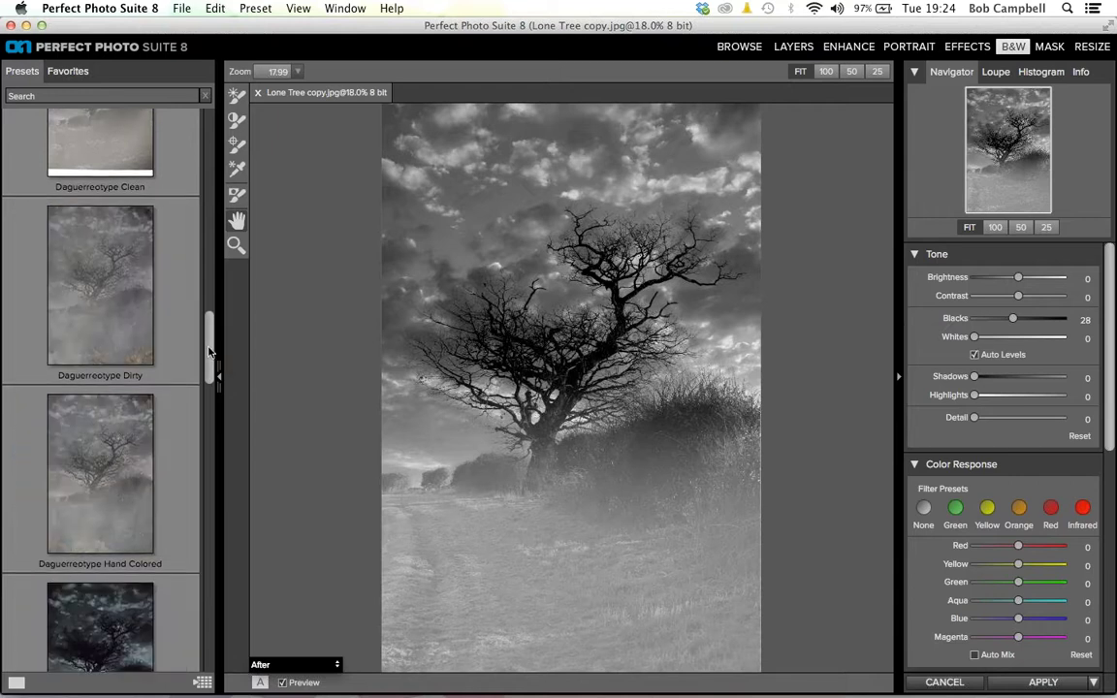
{"action": "scroll", "coordinate": [202, 383], "scroll_direction": "down", "scroll_amount": 1}
{"action": "scroll", "coordinate": [201, 384], "scroll_direction": "down", "scroll_amount": 10}
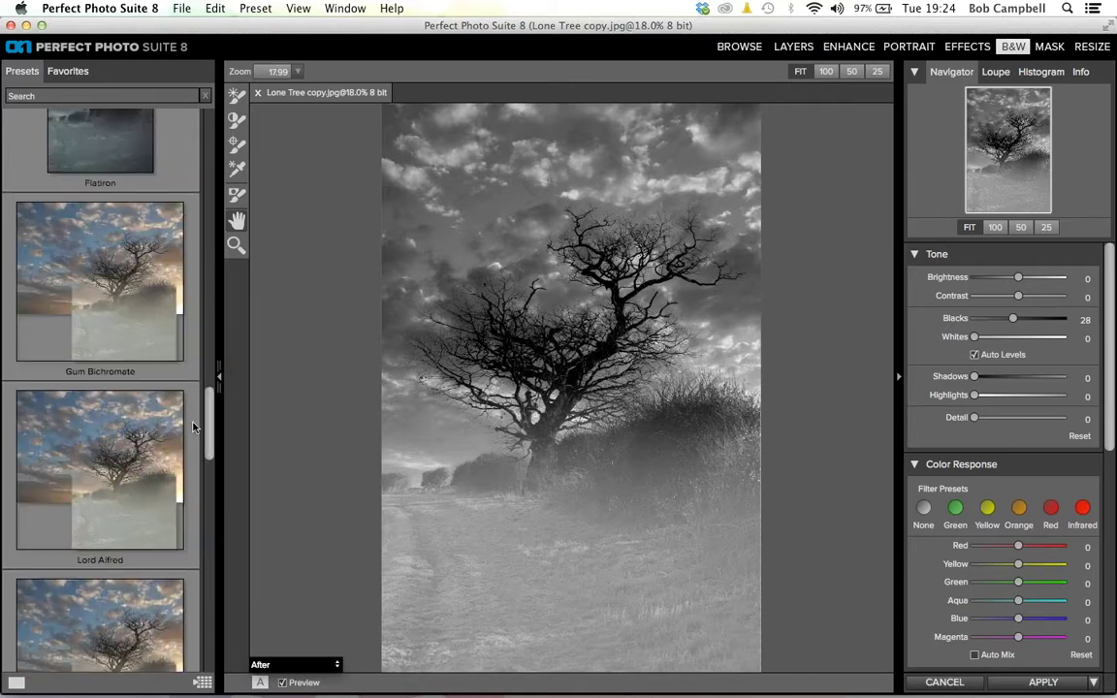
{"action": "scroll", "coordinate": [212, 494], "scroll_direction": "down", "scroll_amount": 1}
{"action": "scroll", "coordinate": [212, 498], "scroll_direction": "down", "scroll_amount": 5}
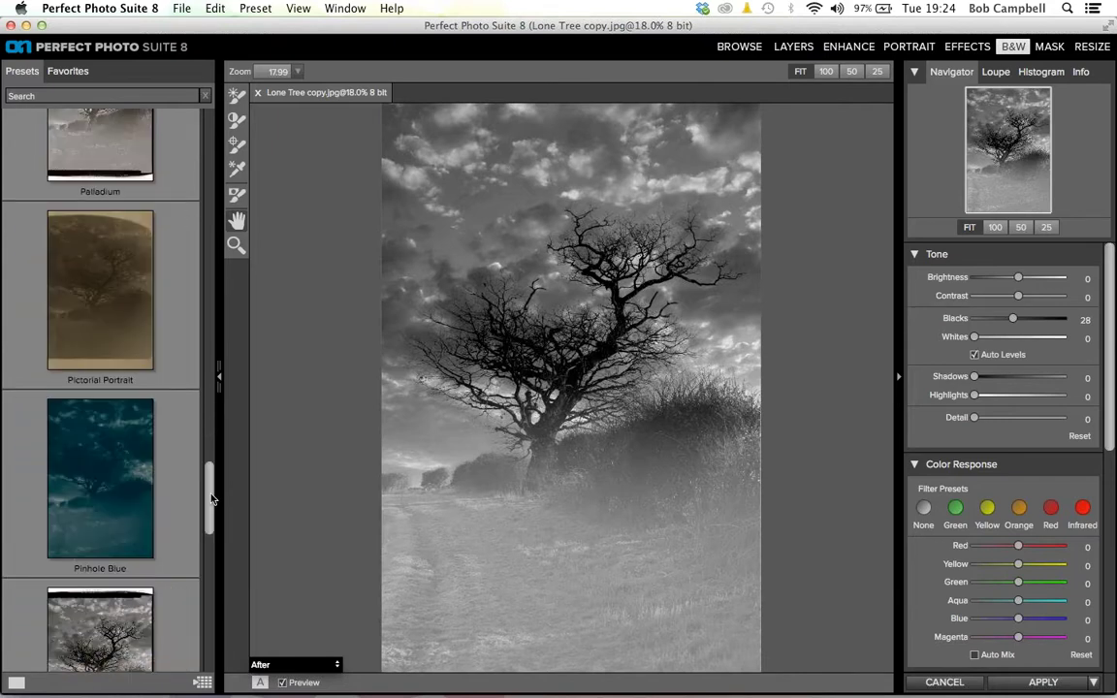
{"action": "scroll", "coordinate": [209, 504], "scroll_direction": "down", "scroll_amount": 1}
{"action": "scroll", "coordinate": [209, 504], "scroll_direction": "down", "scroll_amount": 3}
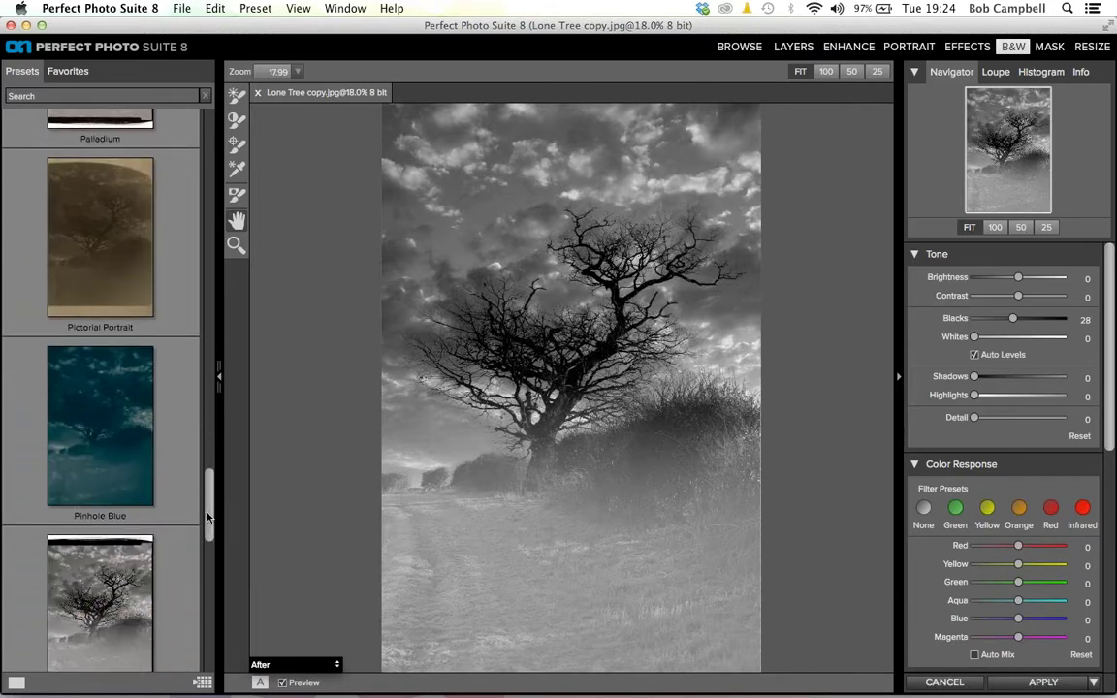
{"action": "scroll", "coordinate": [182, 487], "scroll_direction": "down", "scroll_amount": 8}
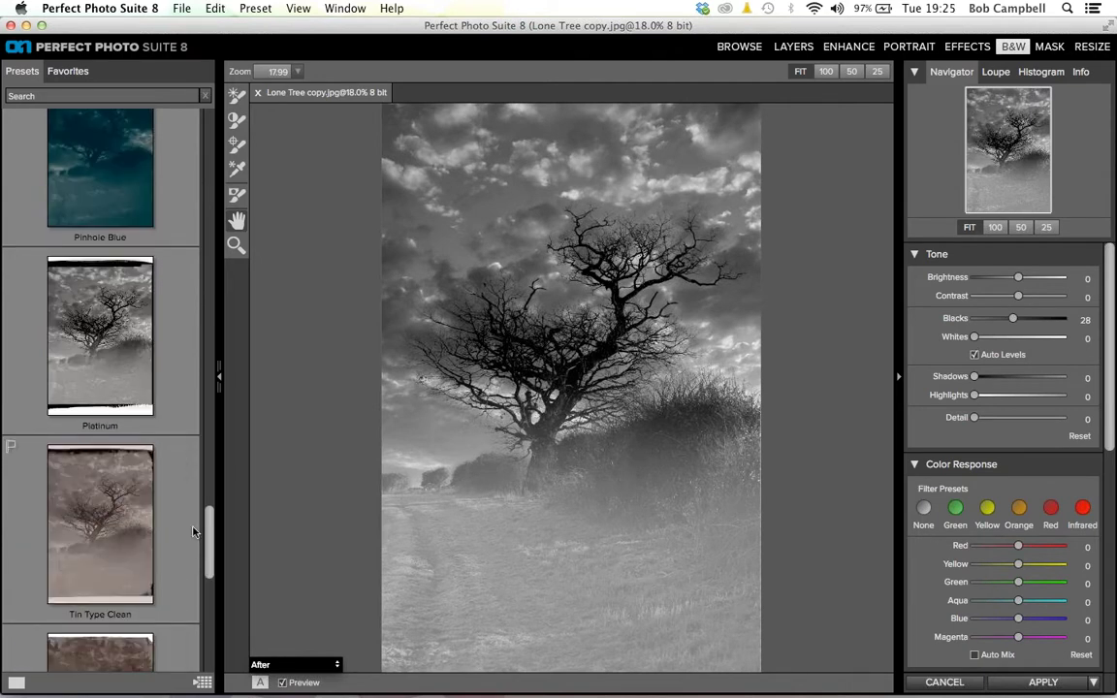
{"action": "left_click", "coordinate": [94, 339]}
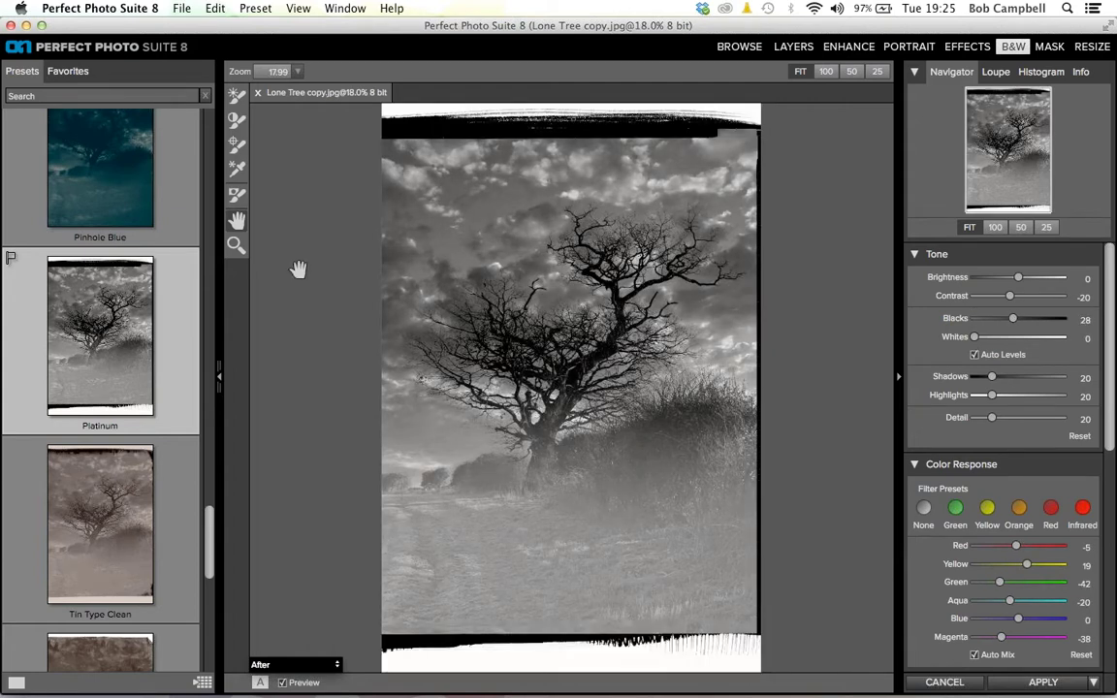
Step: Turn off the preset's film border and turn on the vignette with Brightness at -93
{"action": "scroll", "coordinate": [1112, 307], "scroll_direction": "down", "scroll_amount": 1}
{"action": "left_click_drag", "start_coordinate": [1112, 306], "coordinate": [1112, 567]}
{"action": "left_click", "coordinate": [1089, 512]}
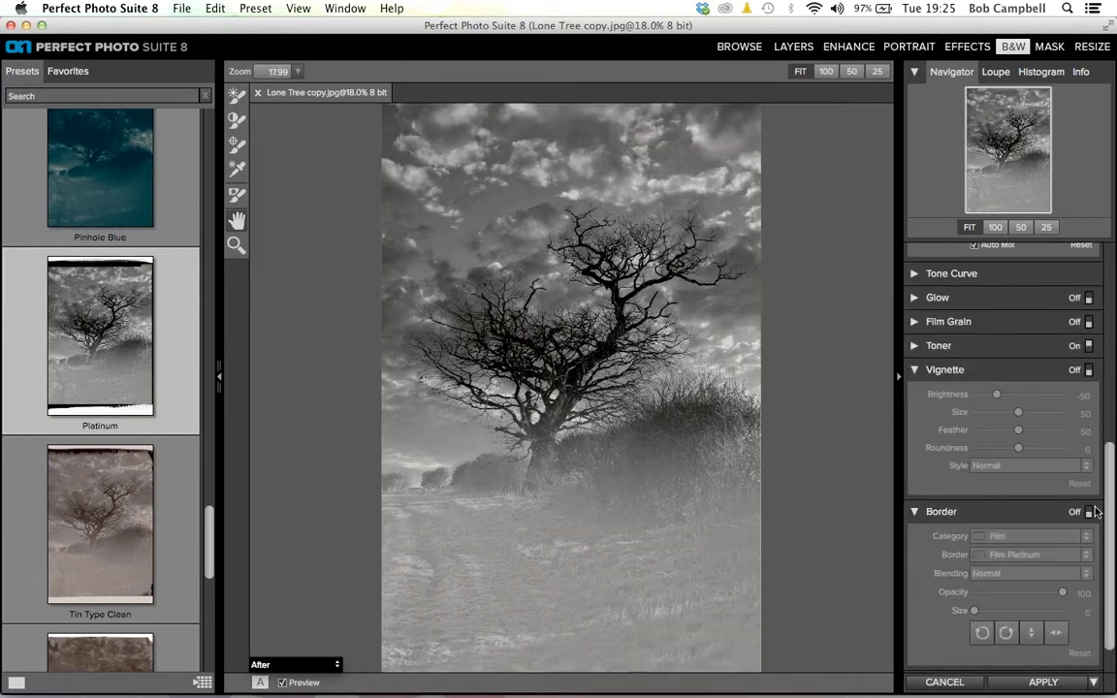
{"action": "left_click", "coordinate": [1088, 369]}
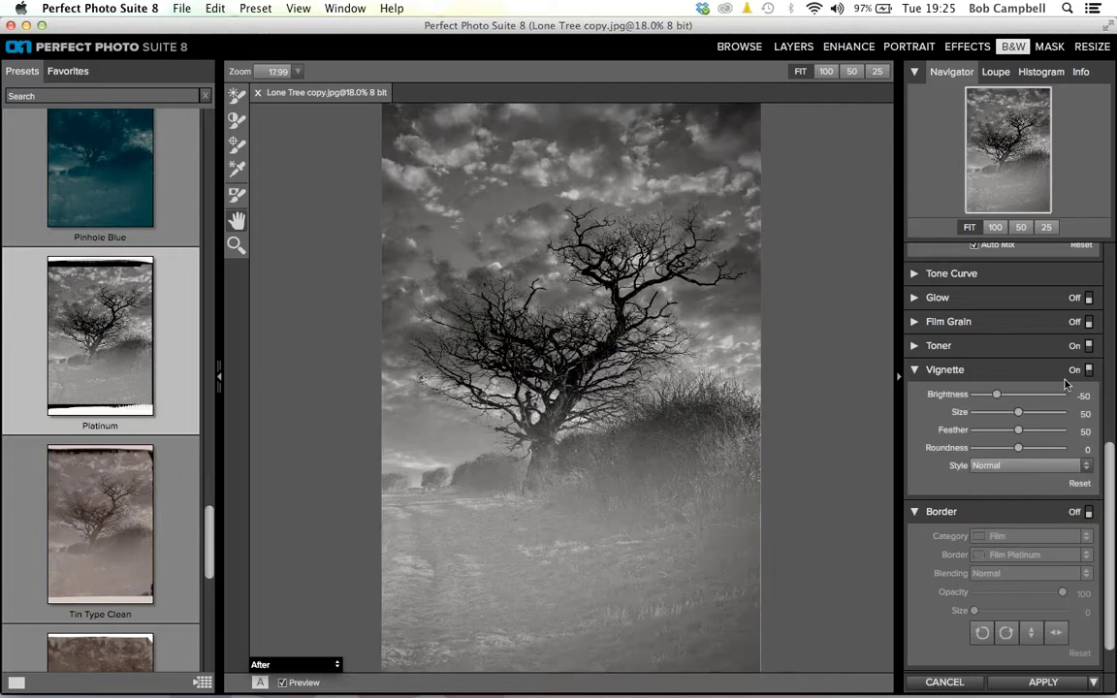
{"action": "left_click_drag", "start_coordinate": [997, 395], "coordinate": [977, 395]}
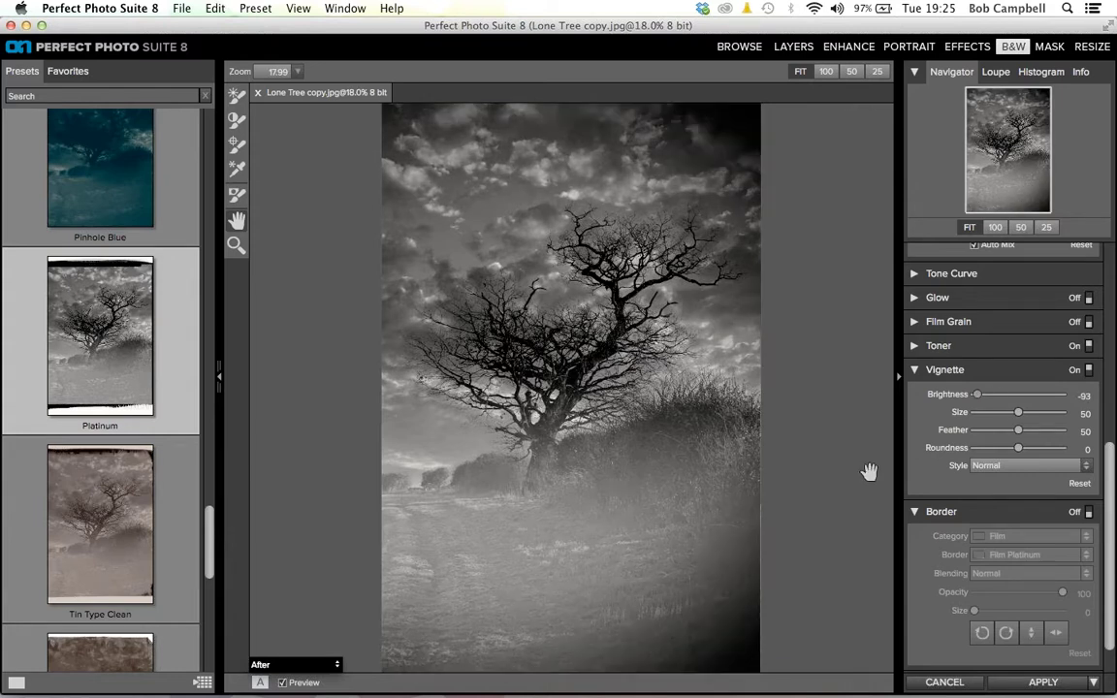
Step: Keep the vignette style Normal and set its Size to 43 and Feather to 49
{"action": "scroll", "coordinate": [1105, 504], "scroll_direction": "down", "scroll_amount": 3}
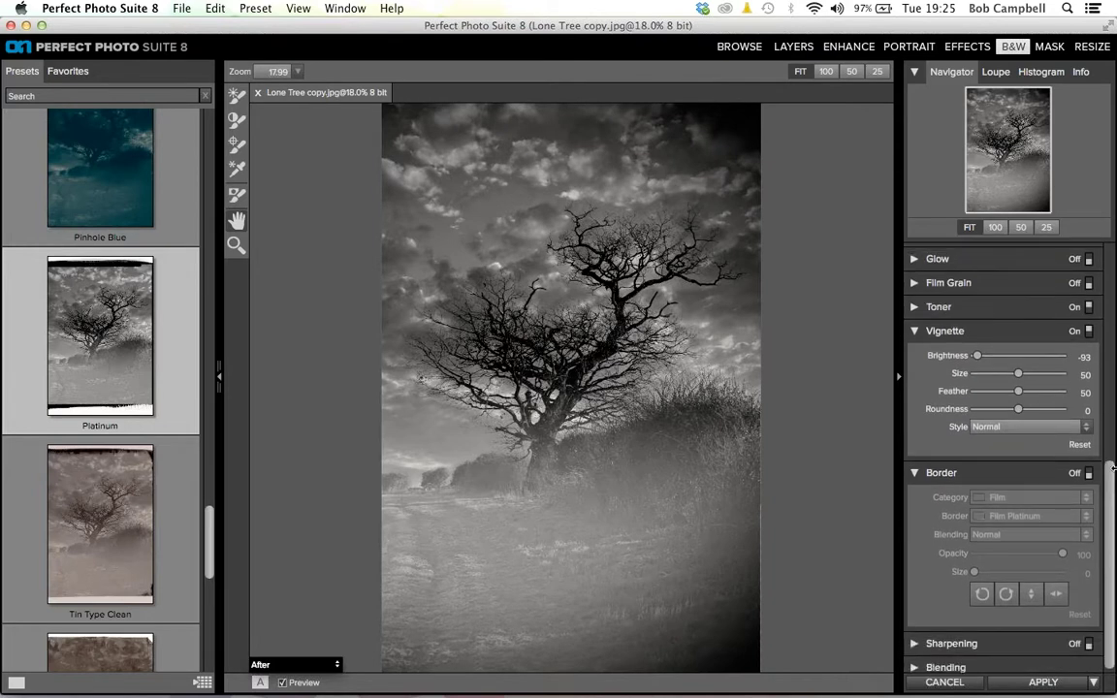
{"action": "scroll", "coordinate": [1111, 485], "scroll_direction": "up", "scroll_amount": 3}
{"action": "left_click", "coordinate": [1087, 505]}
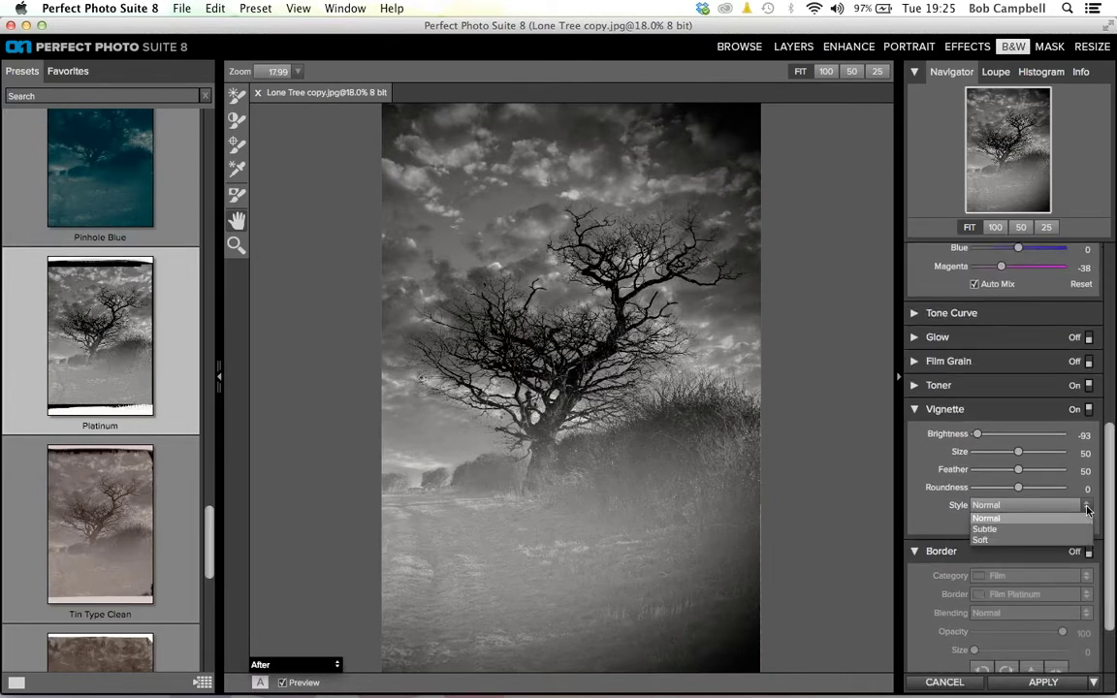
{"action": "left_click", "coordinate": [986, 517]}
{"action": "left_click_drag", "start_coordinate": [1018, 452], "coordinate": [1016, 454]}
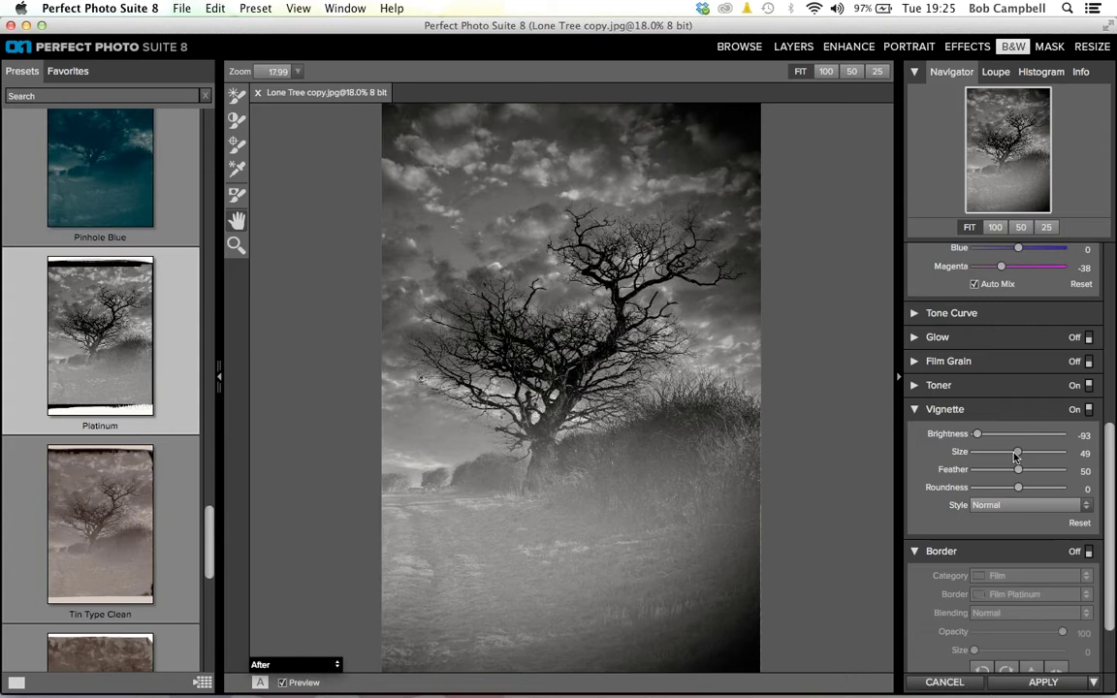
{"action": "left_click_drag", "start_coordinate": [1013, 456], "coordinate": [1017, 469]}
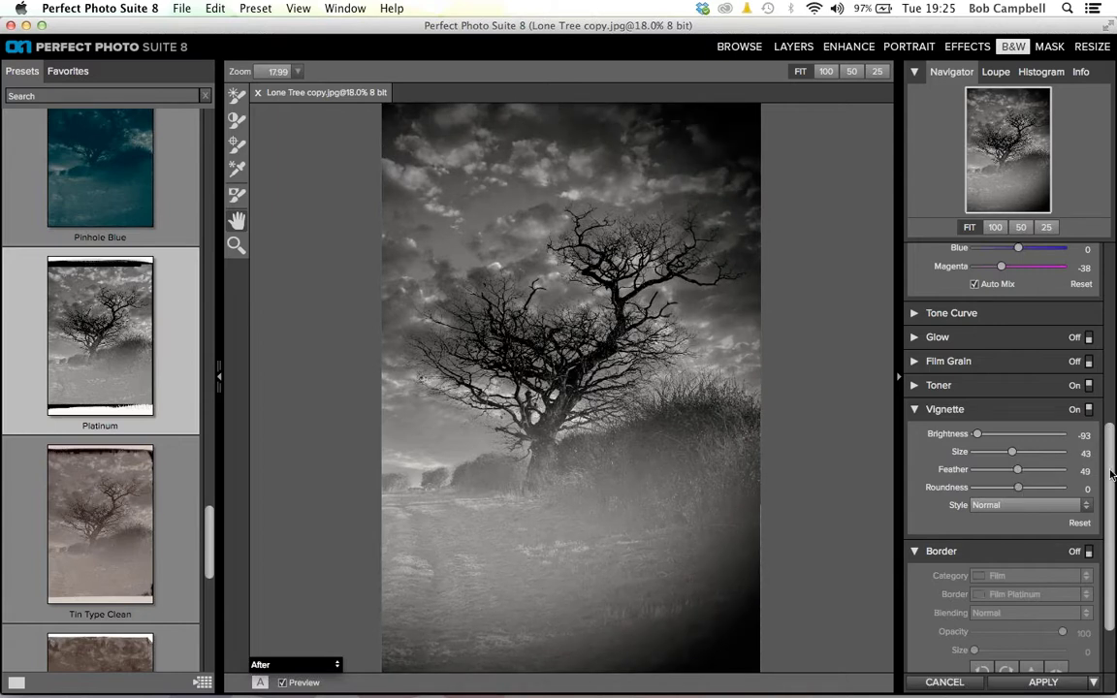
Step: Raise the tone Detail amount to 44
{"action": "scroll", "coordinate": [979, 435], "scroll_direction": "up", "scroll_amount": 10}
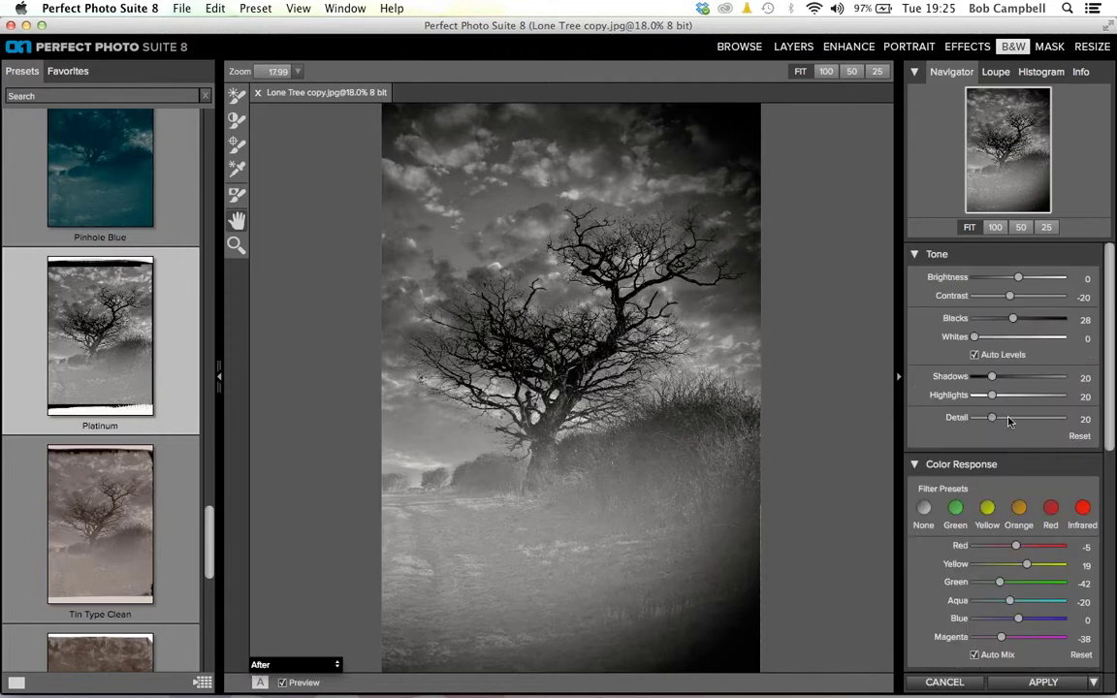
{"action": "left_click", "coordinate": [1008, 418]}
{"action": "left_click", "coordinate": [1013, 419]}
{"action": "left_click_drag", "start_coordinate": [1013, 422], "coordinate": [1012, 422]}
Step: Activate the Detail brush in More Detail mode
{"action": "left_click", "coordinate": [234, 146]}
{"action": "left_click", "coordinate": [307, 73]}
{"action": "left_click", "coordinate": [307, 77]}
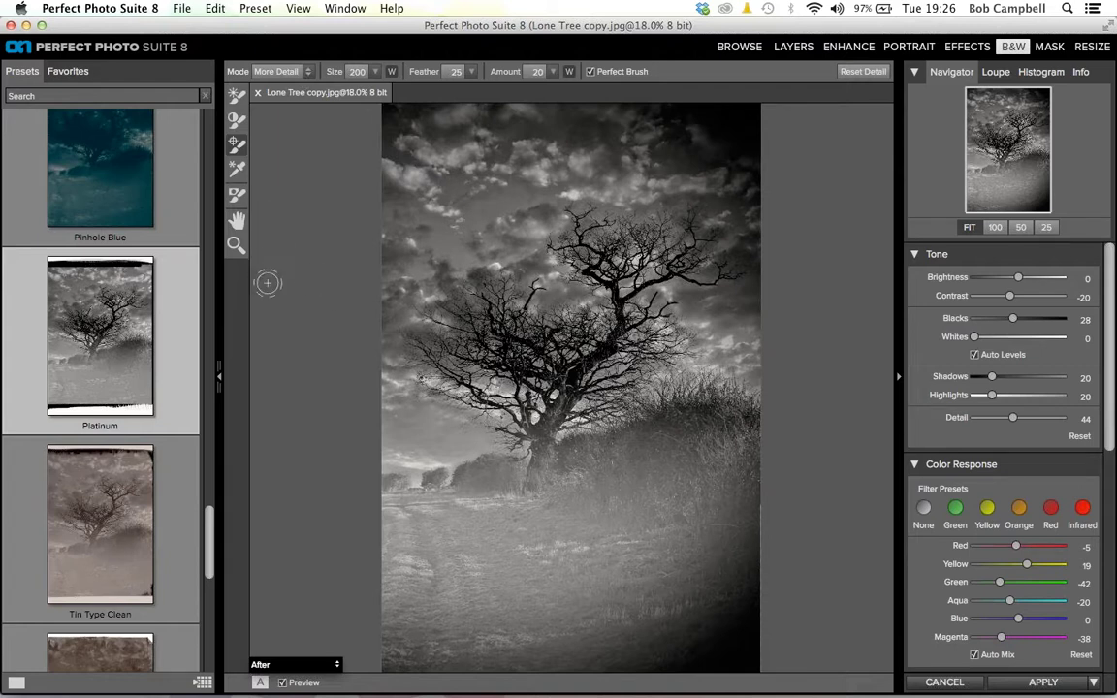
Step: Apply the black-and-white conversion and close the Lone Tree document without saving changes
{"action": "left_click", "coordinate": [1041, 683]}
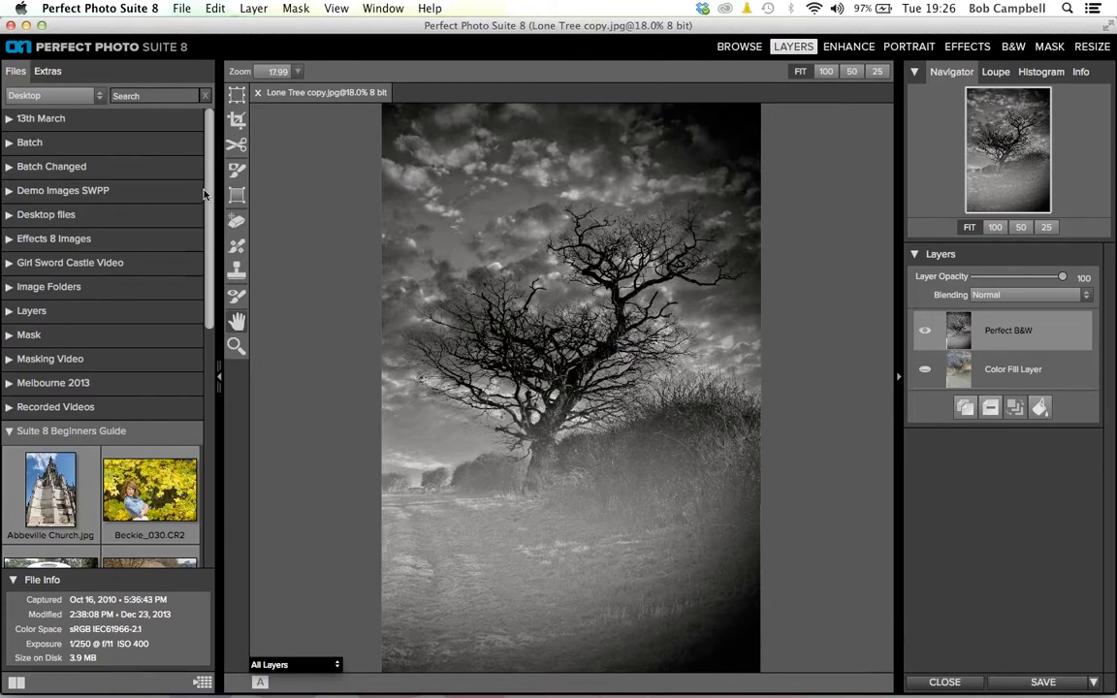
{"action": "left_click", "coordinate": [257, 93]}
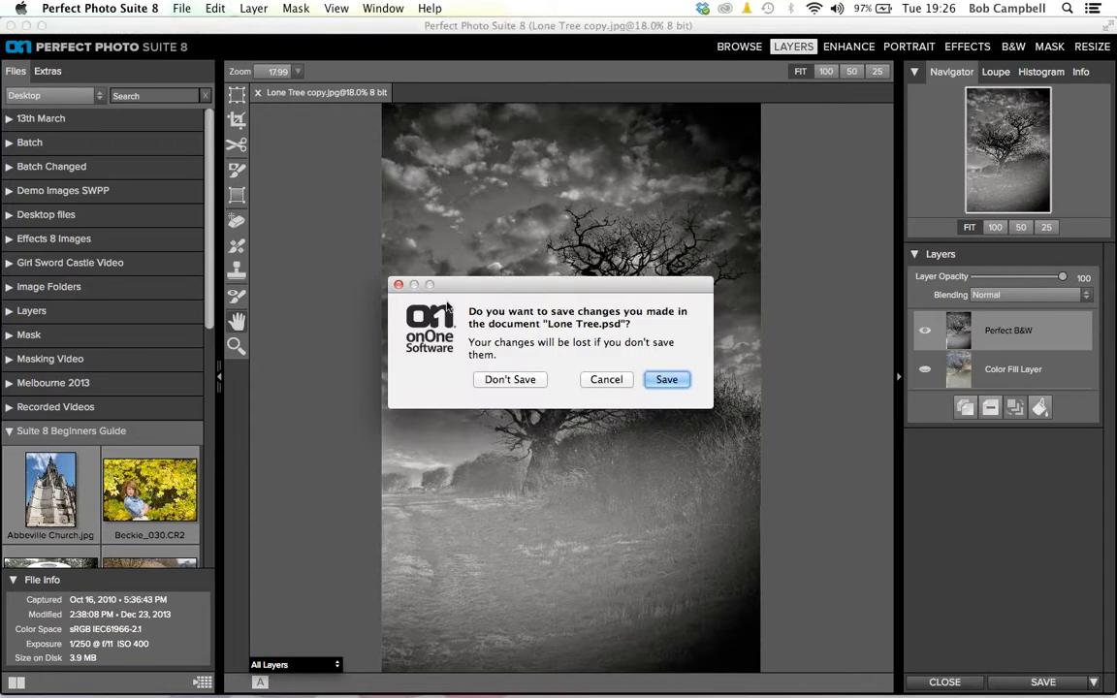
{"action": "left_click", "coordinate": [498, 380]}
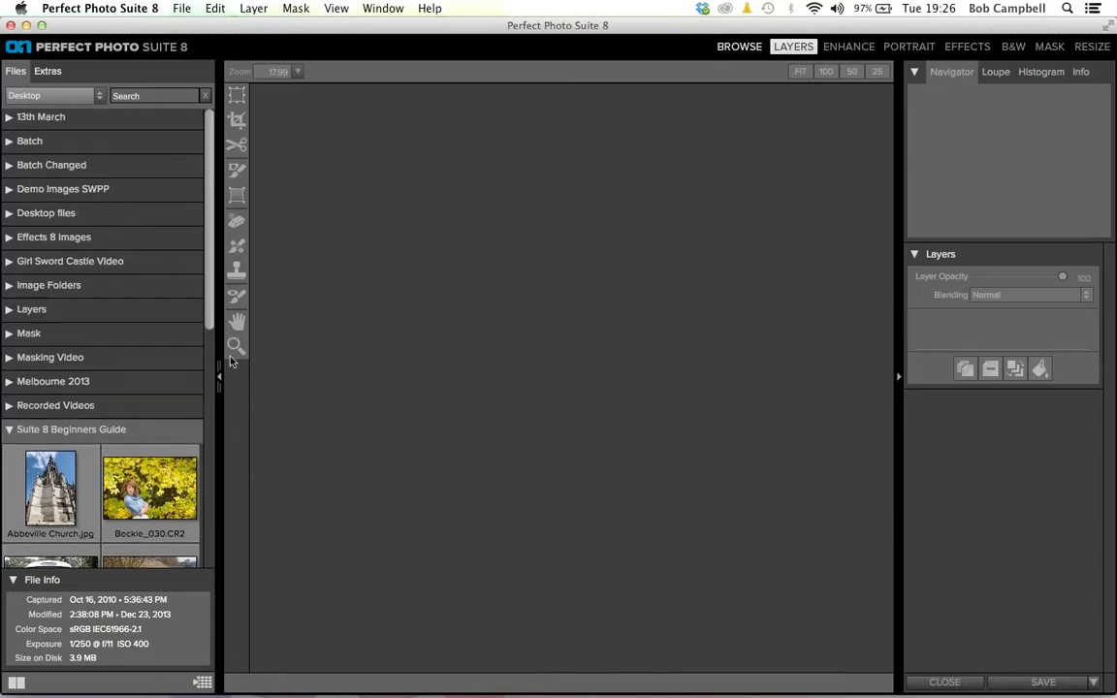
Step: Open Mount Hood Sky.jpg as an editable copy, using JPEG format and Adobe RGB (1998) at 150 pixels/inch
{"action": "left_click_drag", "start_coordinate": [207, 320], "coordinate": [229, 475]}
{"action": "scroll", "coordinate": [139, 366], "scroll_direction": "down", "scroll_amount": 3}
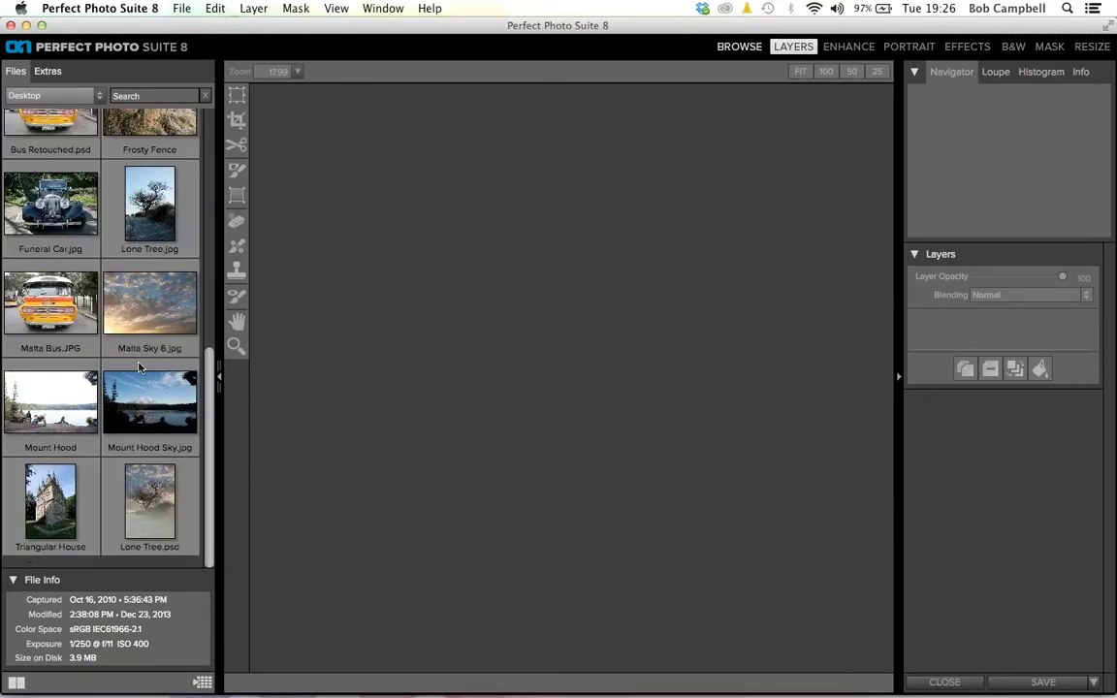
{"action": "double_click", "coordinate": [139, 366]}
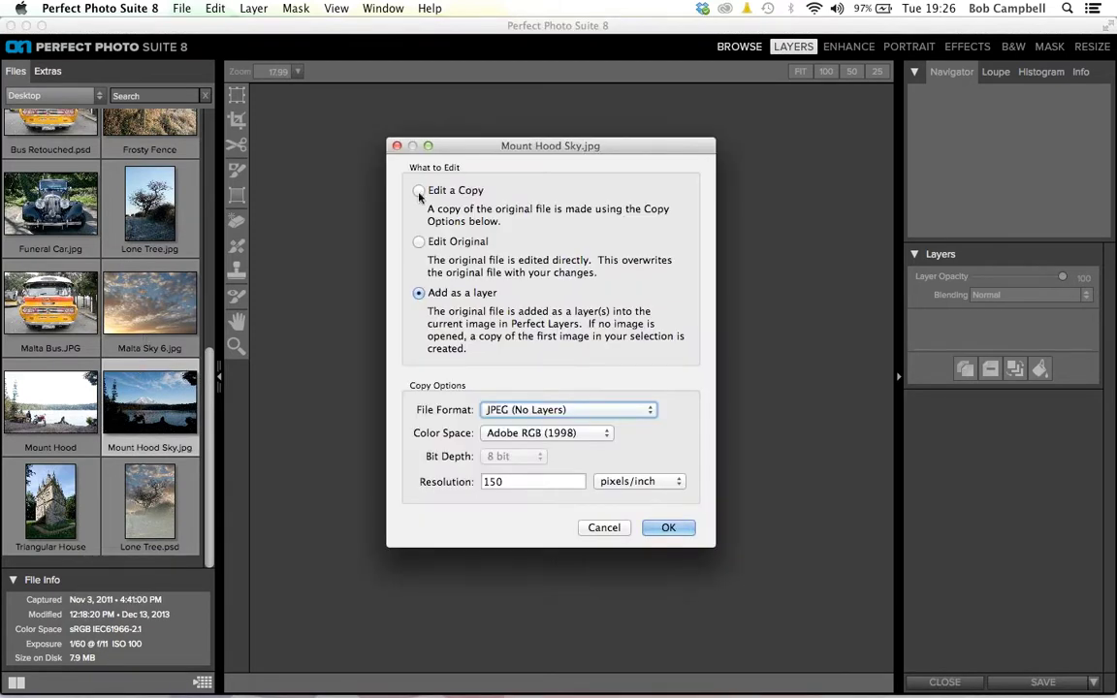
{"action": "key", "text": "Return"}
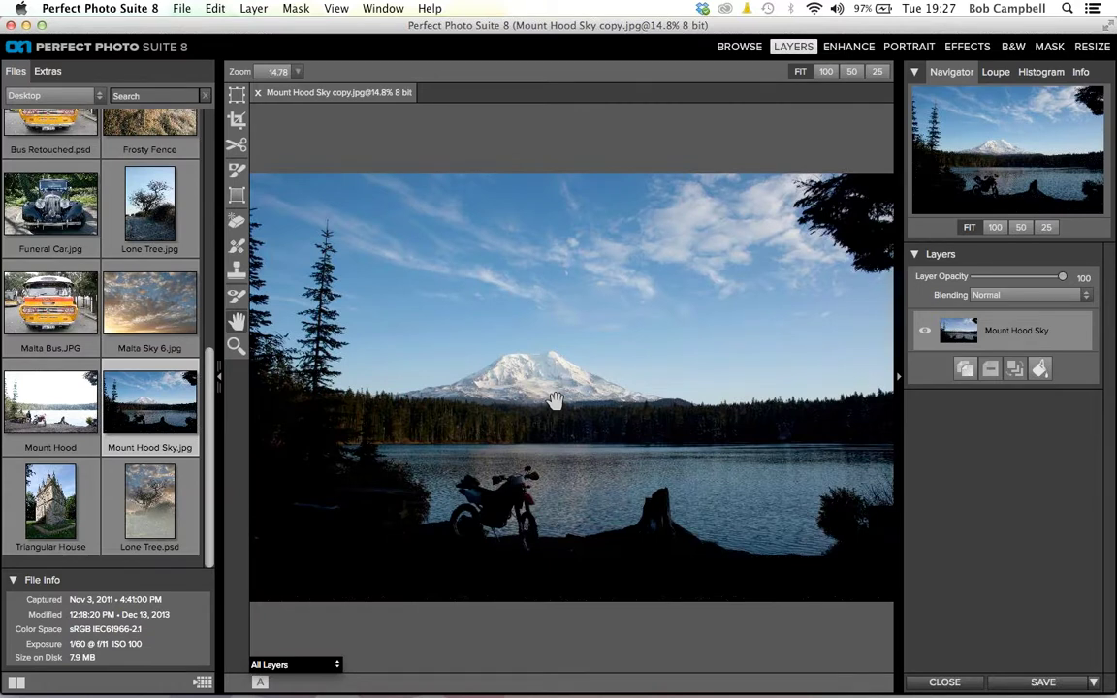
Step: Add Mount Hood Foreground.jpg as a layer above the Mount Hood Sky image
{"action": "left_click", "coordinate": [66, 369]}
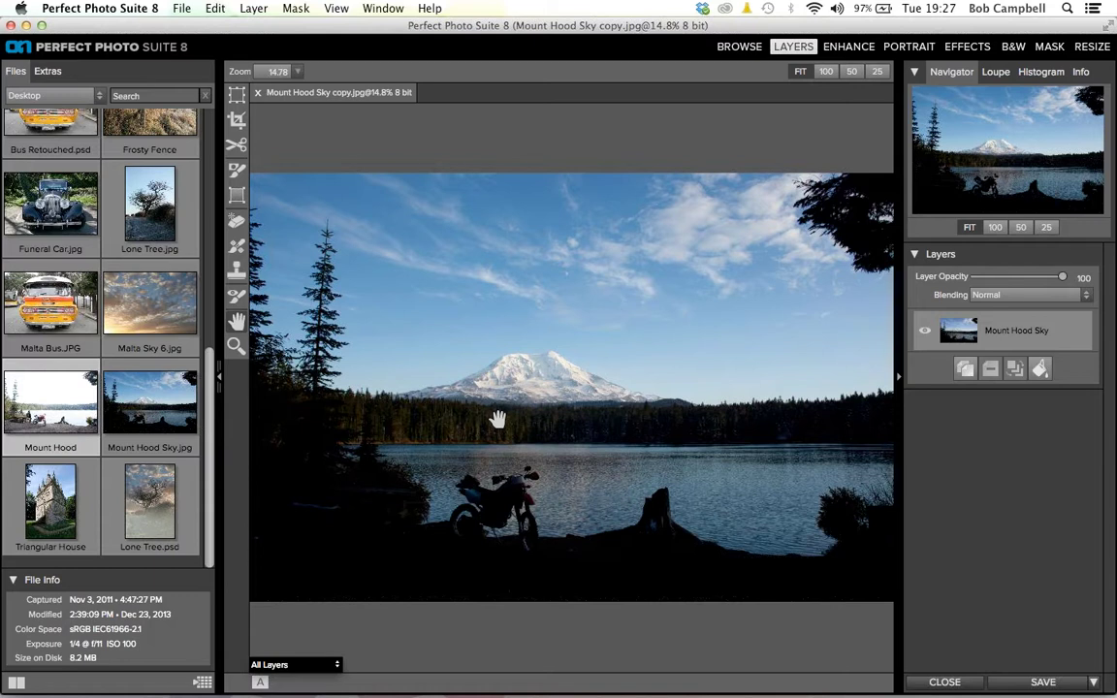
{"action": "double_click", "coordinate": [35, 366]}
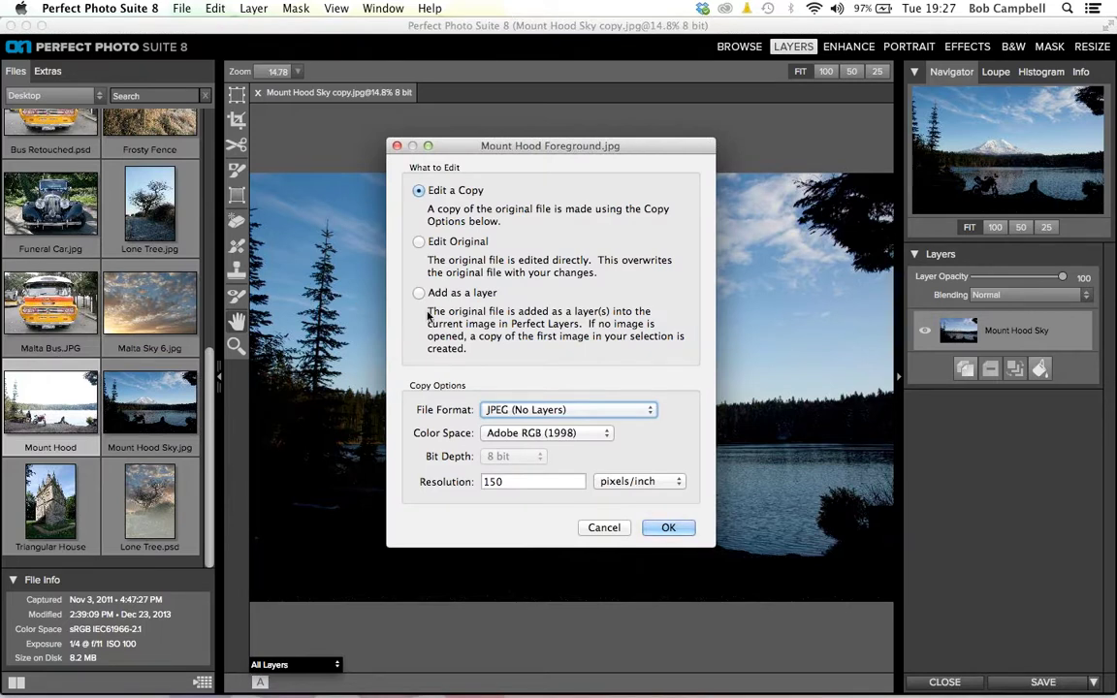
{"action": "left_click", "coordinate": [418, 294]}
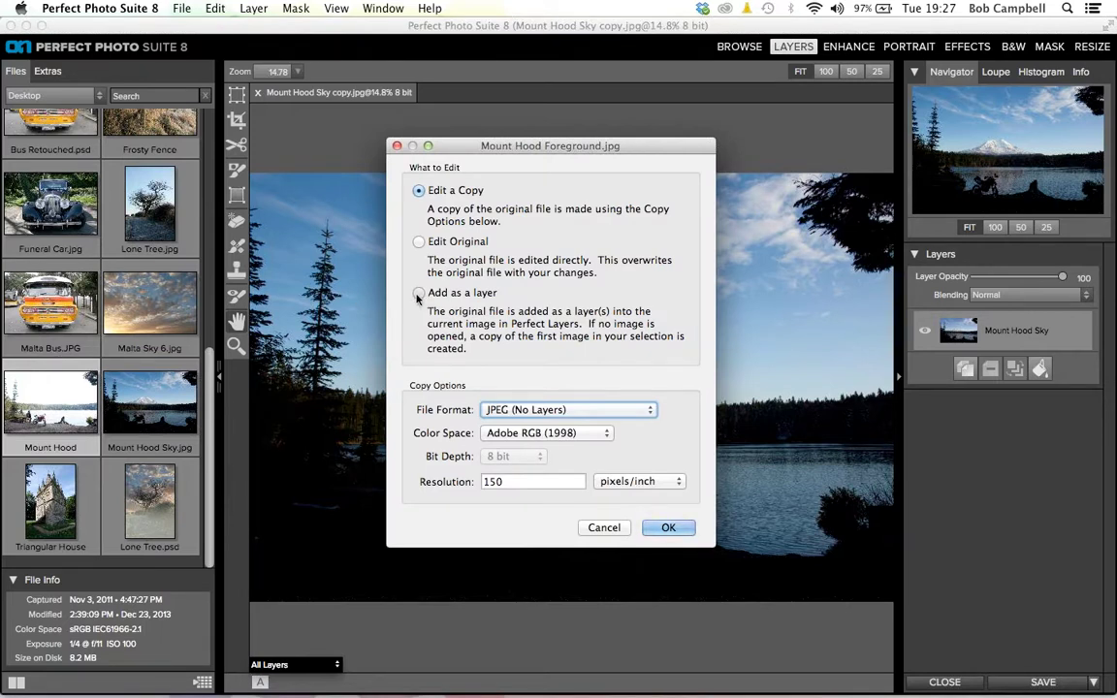
{"action": "left_click", "coordinate": [668, 527]}
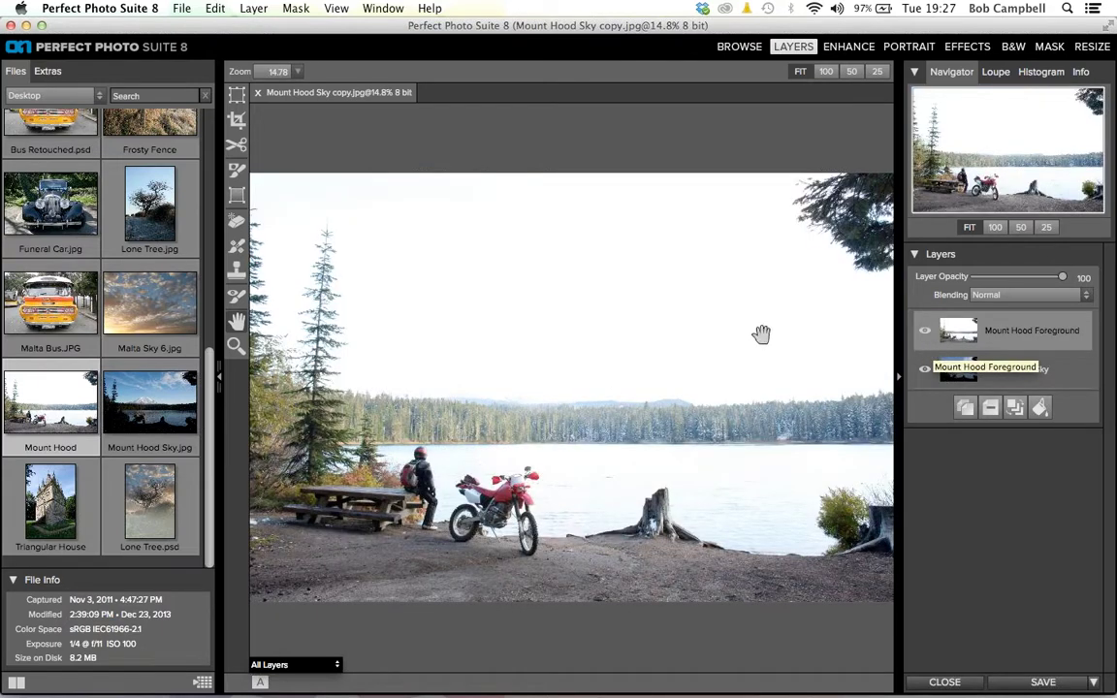
Step: Try masking out the foreground layer's sky with a Paint Out brush at Size 1100, Feather 53 and Opacity 87, and undo the masking
{"action": "left_click", "coordinate": [237, 169]}
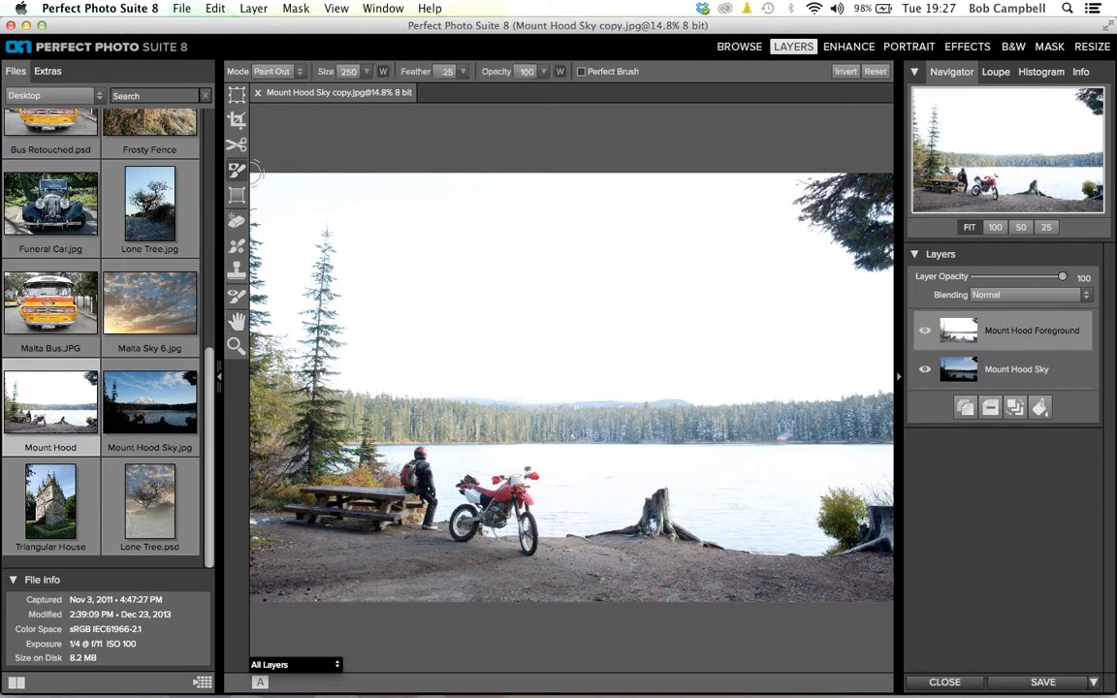
{"action": "key", "text": "bracketright"}
{"action": "key", "text": "bracketright"}
{"action": "key", "text": "bracketright"}
{"action": "key", "text": "bracketright"}
{"action": "key", "text": "bracketright"}
{"action": "key", "text": "bracketright"}
{"action": "key", "text": "bracketright"}
{"action": "key", "text": "bracketright"}
{"action": "key", "text": "bracketright"}
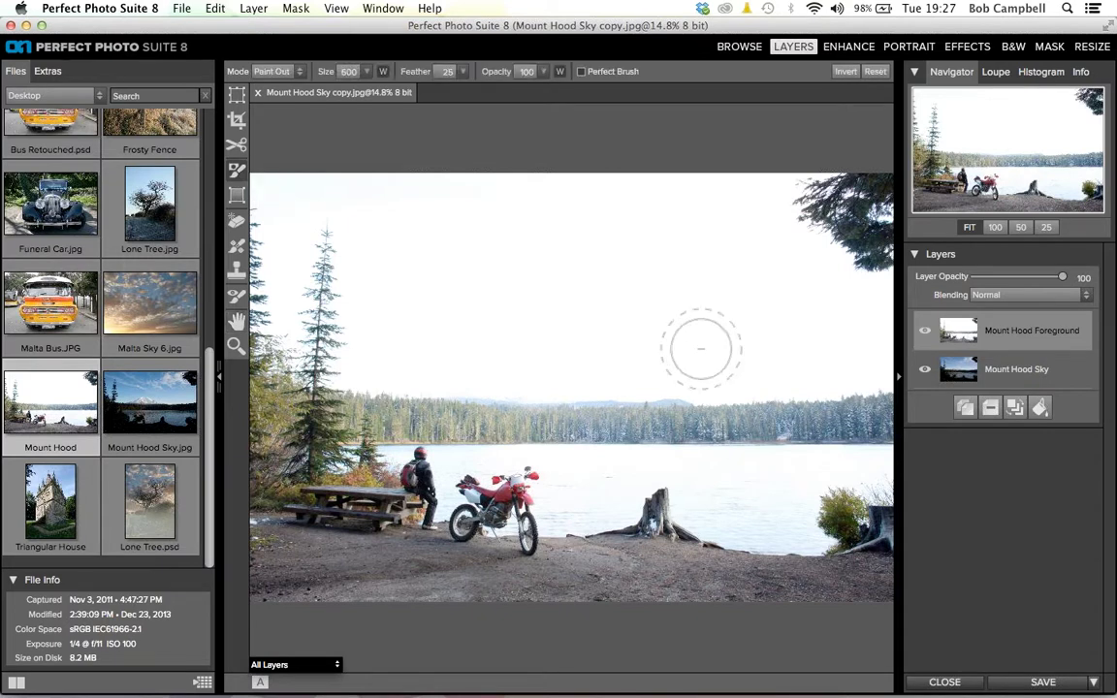
{"action": "mouse_move", "coordinate": [404, 66]}
{"action": "left_mouse_down"}
{"action": "mouse_move", "coordinate": [504, 84]}
{"action": "mouse_move", "coordinate": [433, 64]}
{"action": "left_mouse_up"}
{"action": "key", "text": "bracketright"}
{"action": "key", "text": "bracketright"}
{"action": "key", "text": "bracketright"}
{"action": "key", "text": "bracketright"}
{"action": "key", "text": "bracketright"}
{"action": "key", "text": "bracketright"}
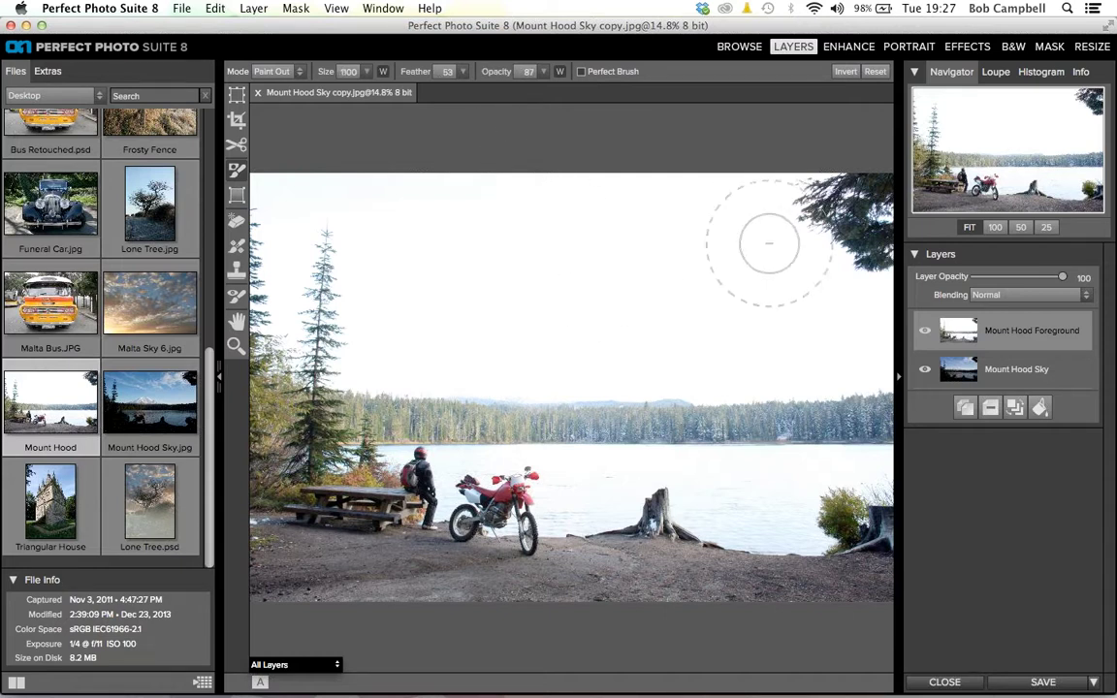
{"action": "mouse_move", "coordinate": [785, 238]}
{"action": "left_mouse_down"}
{"action": "mouse_move", "coordinate": [844, 221]}
{"action": "mouse_move", "coordinate": [830, 200]}
{"action": "mouse_move", "coordinate": [276, 184]}
{"action": "mouse_move", "coordinate": [267, 269]}
{"action": "mouse_move", "coordinate": [756, 264]}
{"action": "mouse_move", "coordinate": [777, 315]}
{"action": "mouse_move", "coordinate": [411, 311]}
{"action": "mouse_move", "coordinate": [257, 247]}
{"action": "mouse_move", "coordinate": [515, 350]}
{"action": "mouse_move", "coordinate": [865, 344]}
{"action": "mouse_move", "coordinate": [250, 361]}
{"action": "mouse_move", "coordinate": [417, 387]}
{"action": "mouse_move", "coordinate": [860, 408]}
{"action": "mouse_move", "coordinate": [781, 383]}
{"action": "left_mouse_up"}
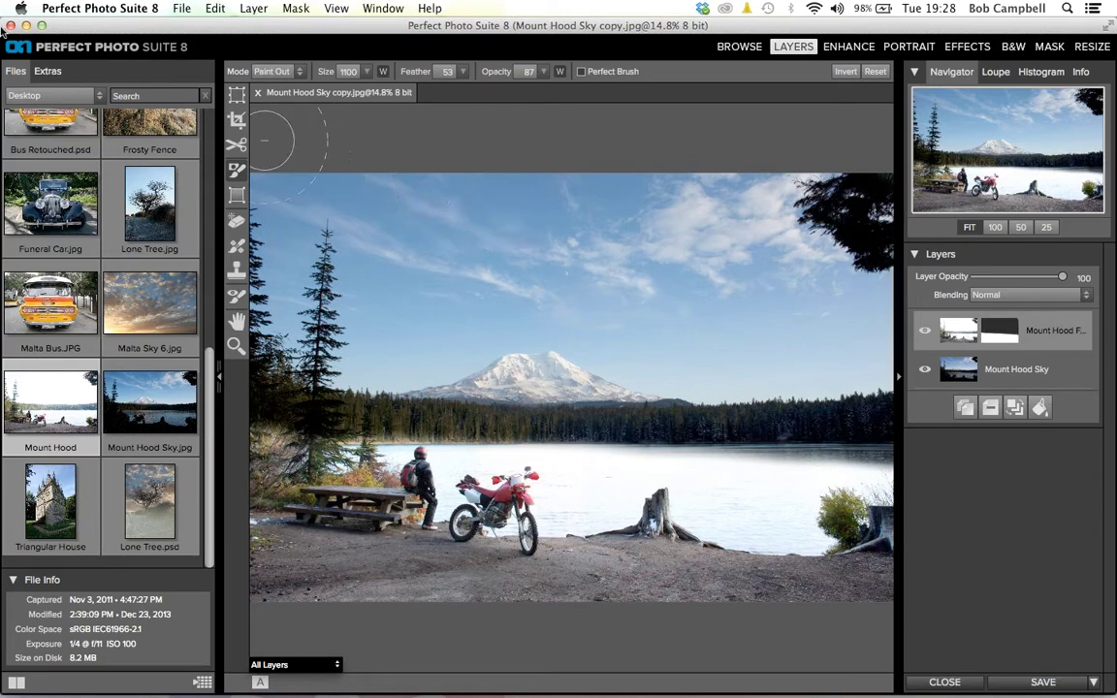
{"action": "left_click", "coordinate": [216, 9]}
{"action": "left_click", "coordinate": [236, 29]}
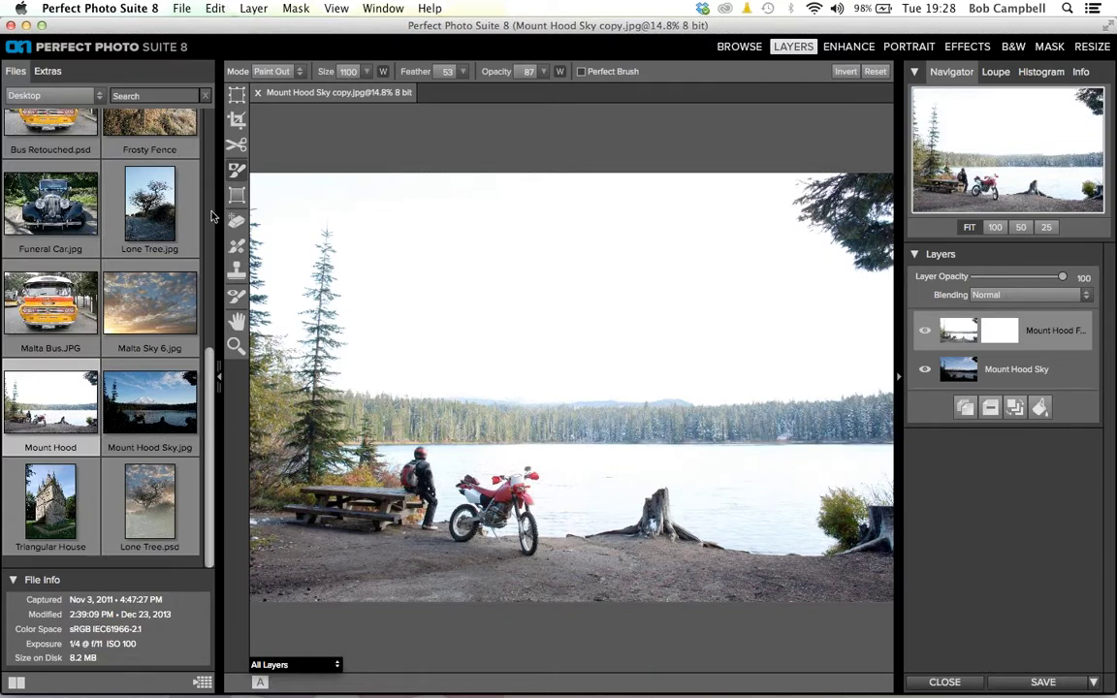
Step: Mask the foreground layer's sky with a Gradient Masking Bug, moving its transition down to the far shoreline
{"action": "left_click", "coordinate": [237, 195]}
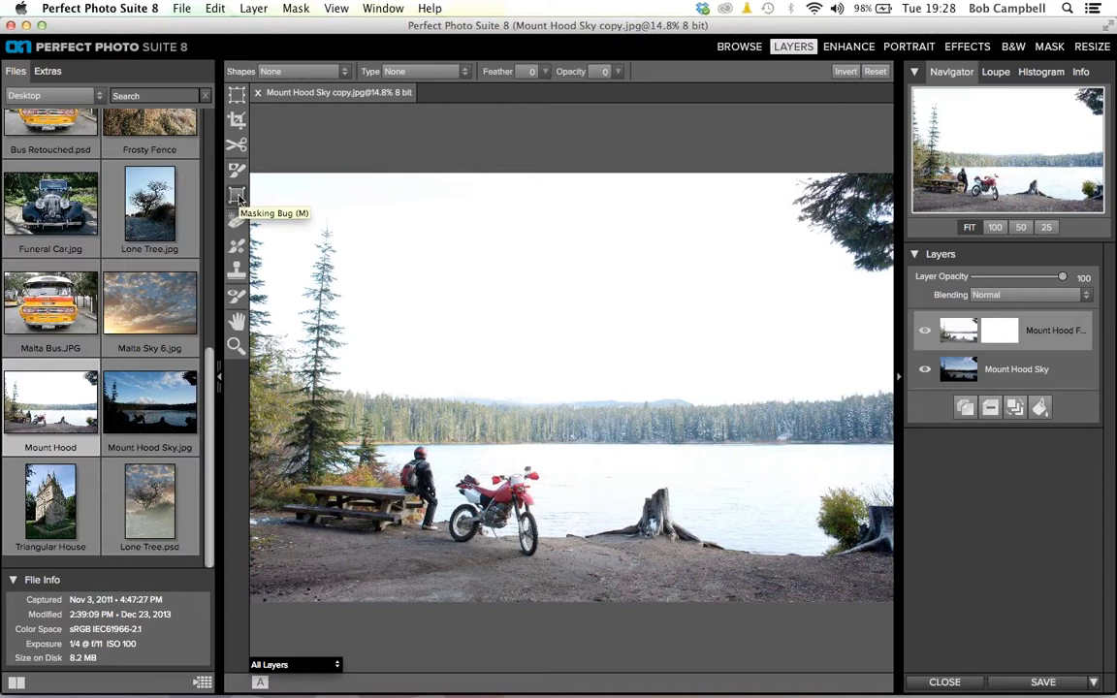
{"action": "left_click", "coordinate": [567, 306]}
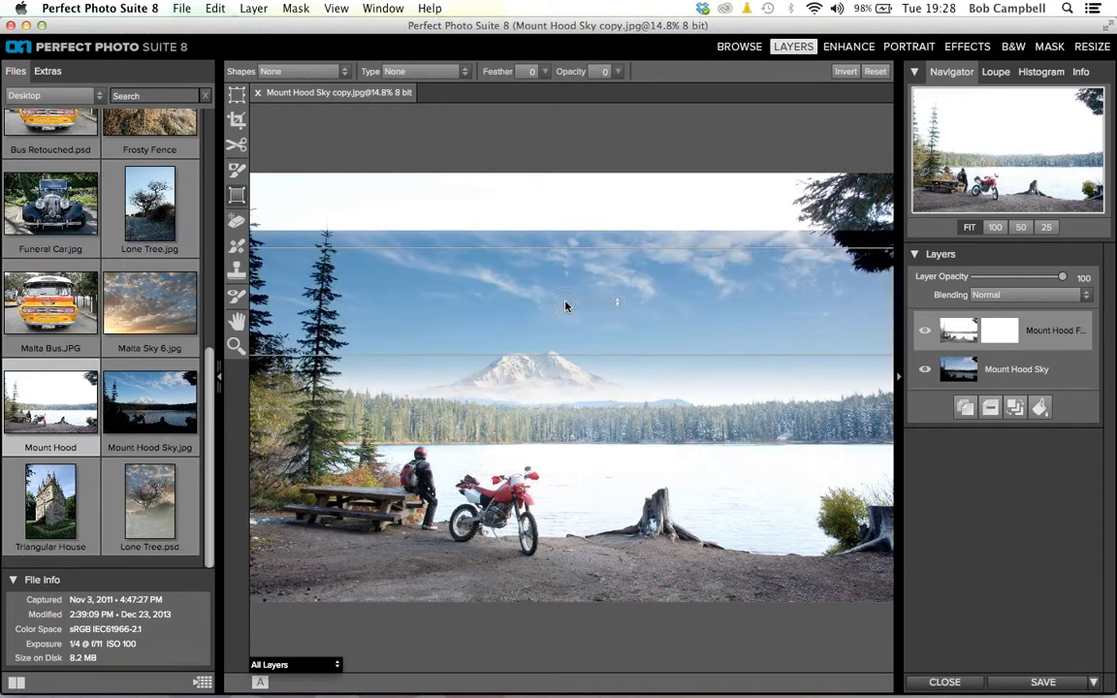
{"action": "left_click", "coordinate": [461, 71]}
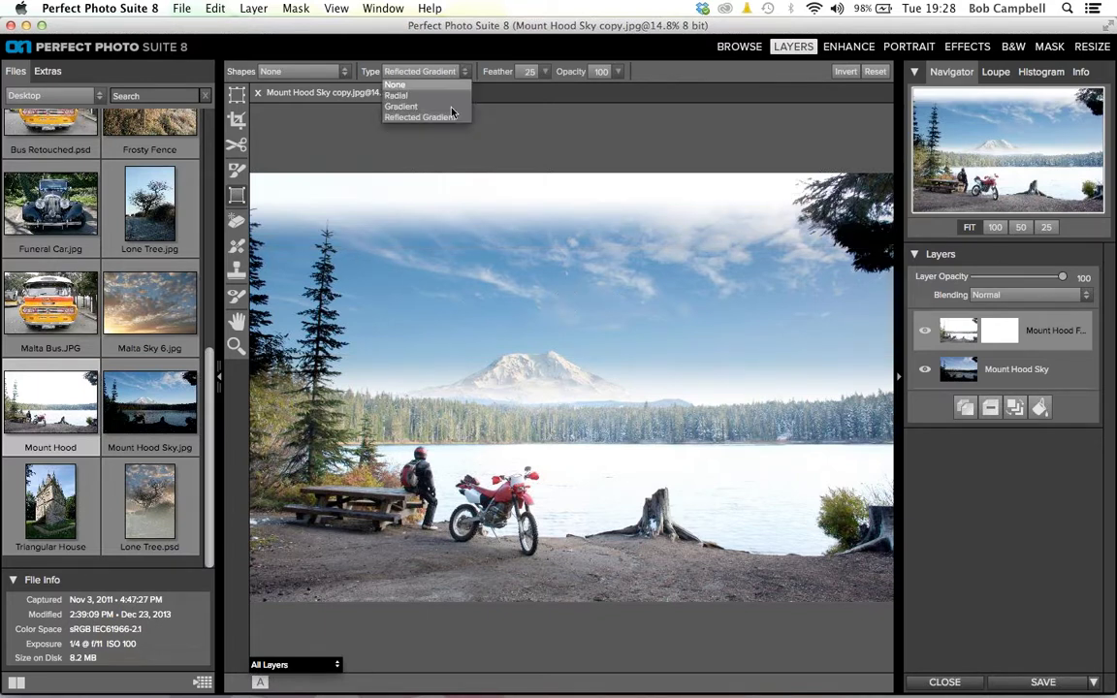
{"action": "left_click", "coordinate": [452, 103]}
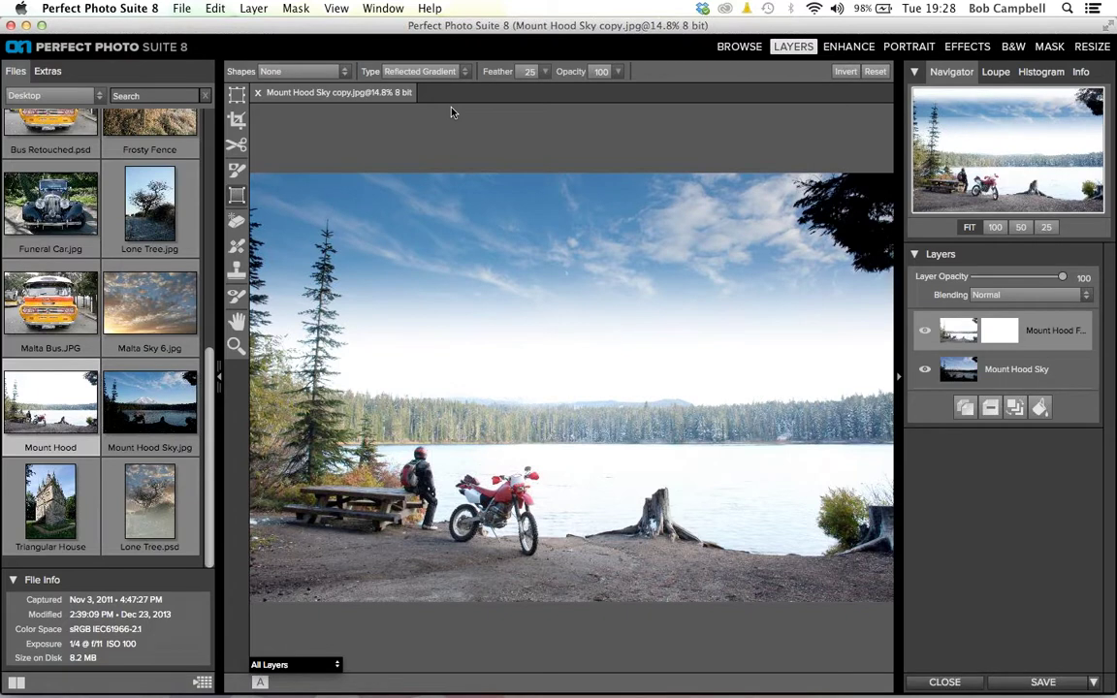
{"action": "left_click_drag", "start_coordinate": [576, 350], "coordinate": [570, 437]}
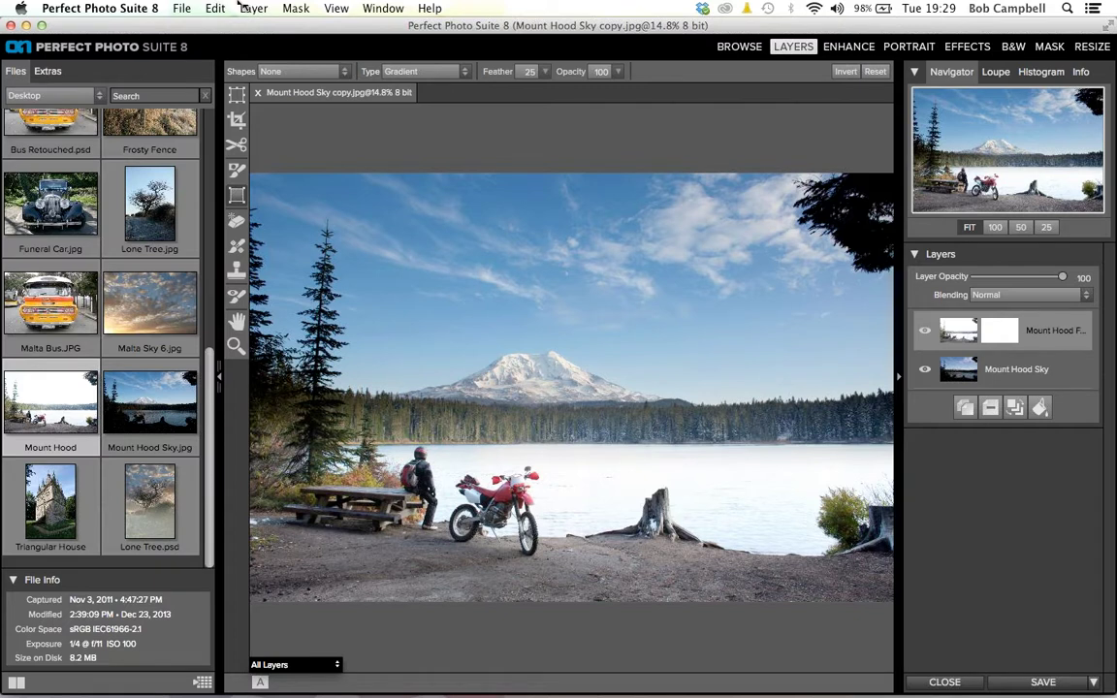
{"action": "left_click", "coordinate": [1085, 295]}
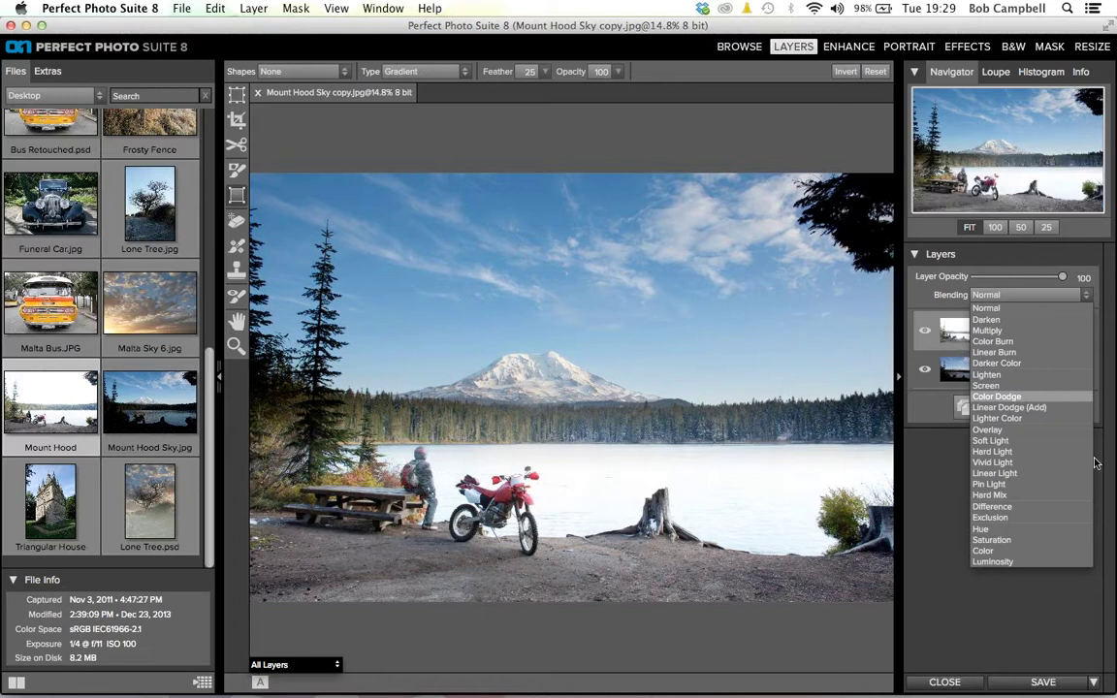
{"action": "left_click", "coordinate": [915, 254]}
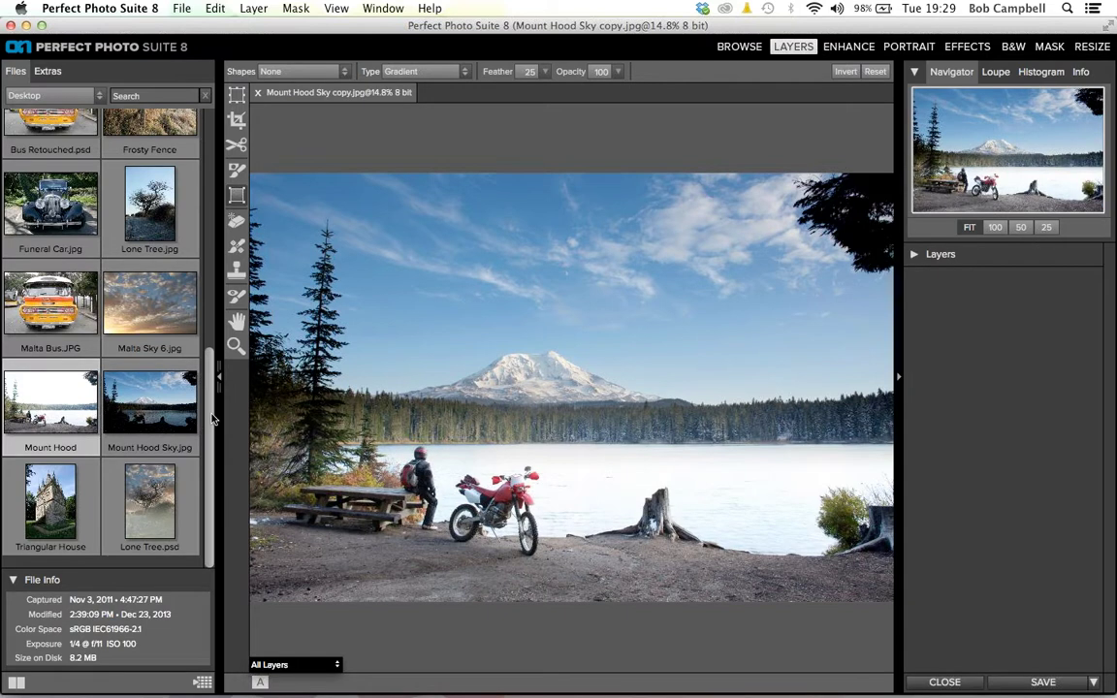
Step: Open Frosty Fence Posts.JPG from the Suite 8 Beginners Guide folder for editing as a copy
{"action": "scroll", "coordinate": [212, 419], "scroll_direction": "up", "scroll_amount": 1}
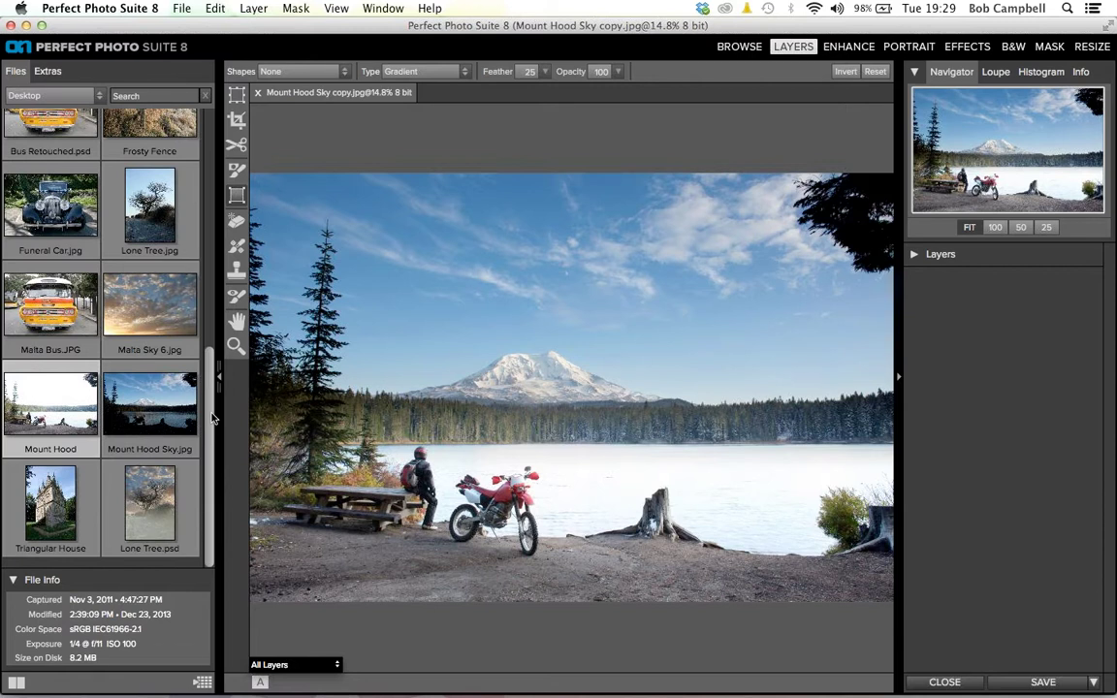
{"action": "scroll", "coordinate": [211, 418], "scroll_direction": "up", "scroll_amount": 1}
{"action": "scroll", "coordinate": [214, 415], "scroll_direction": "up", "scroll_amount": 1}
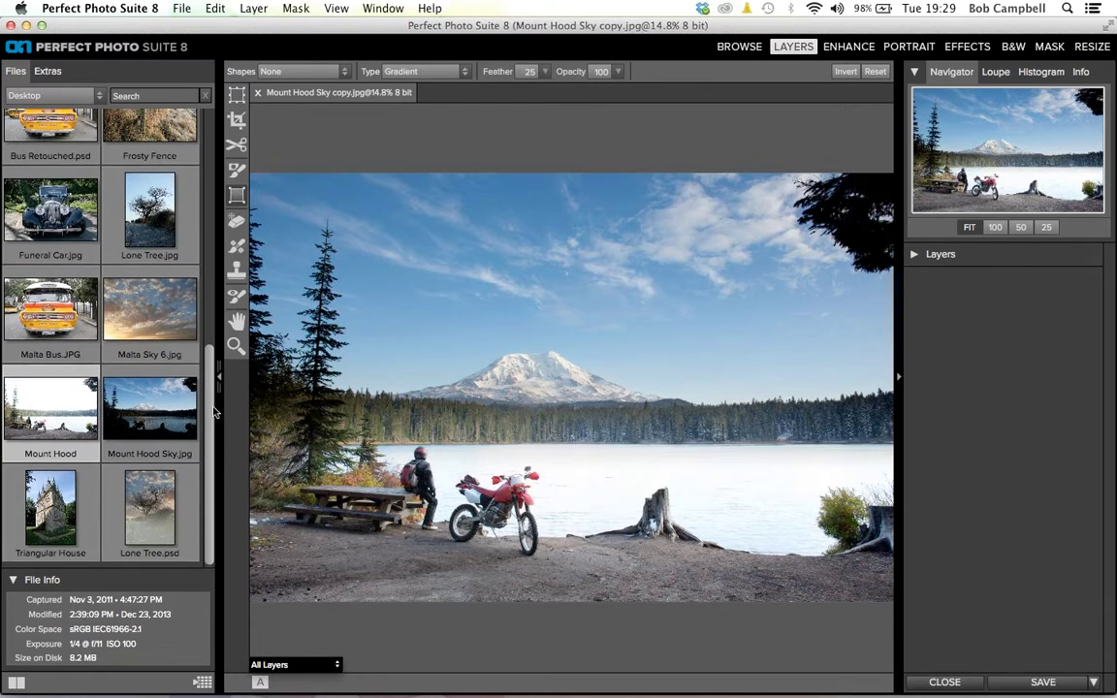
{"action": "scroll", "coordinate": [213, 412], "scroll_direction": "up", "scroll_amount": 2}
{"action": "scroll", "coordinate": [155, 361], "scroll_direction": "up", "scroll_amount": 5}
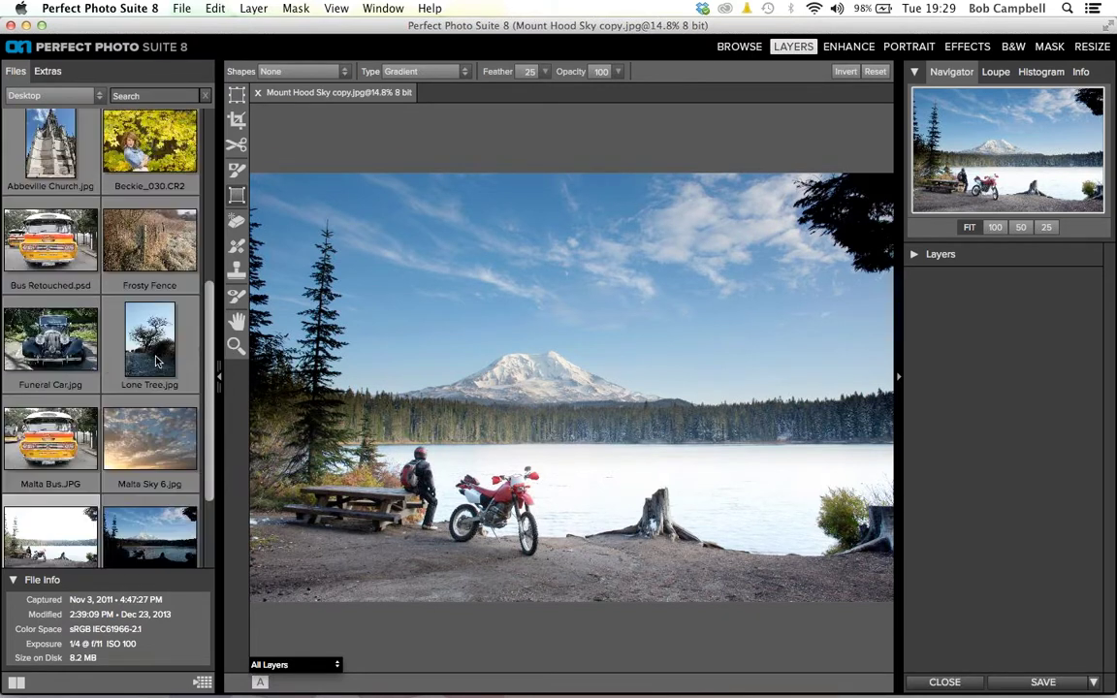
{"action": "scroll", "coordinate": [155, 360], "scroll_direction": "up", "scroll_amount": 4}
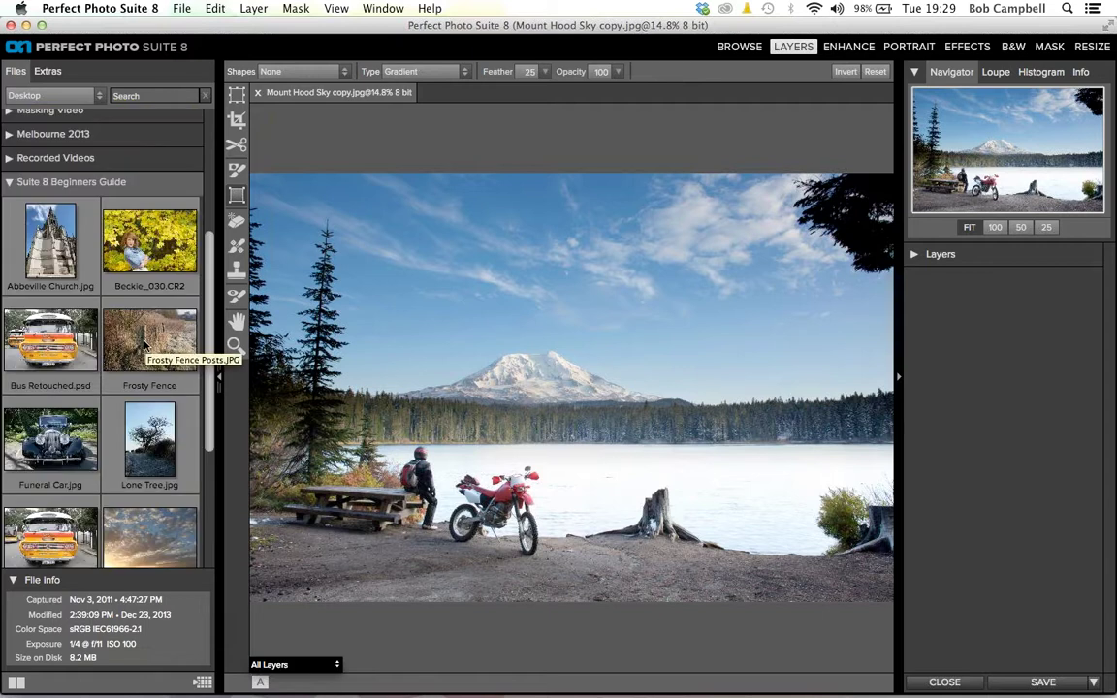
{"action": "double_click", "coordinate": [146, 345]}
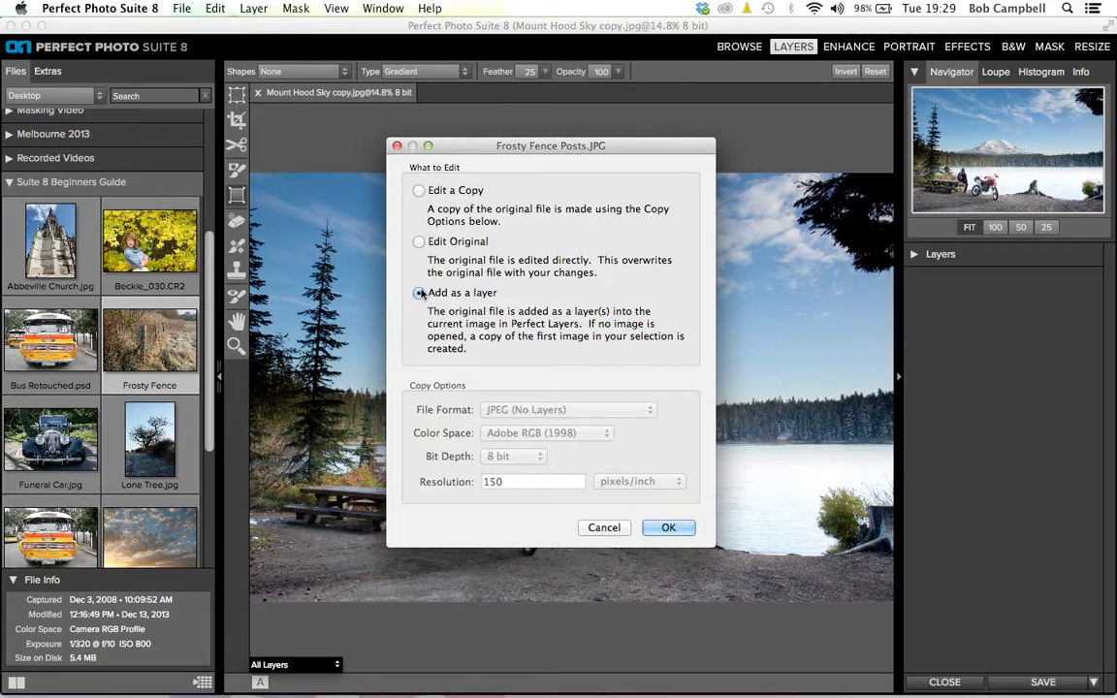
{"action": "left_click", "coordinate": [420, 192]}
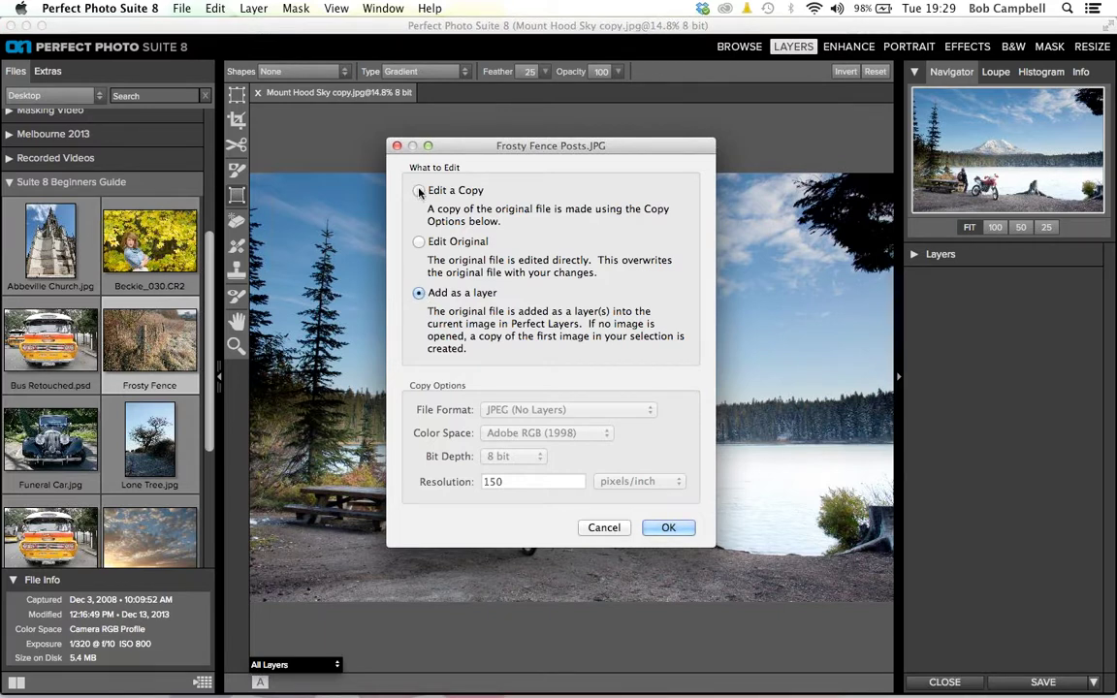
{"action": "left_click", "coordinate": [668, 528]}
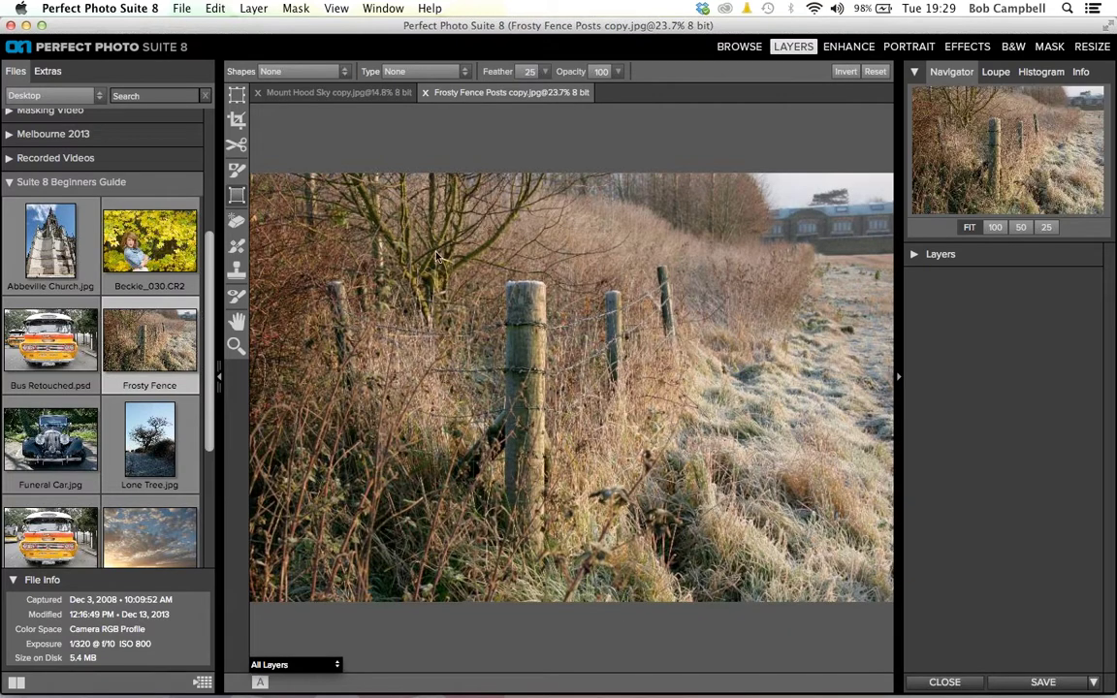
Step: Switch the fence photo to the Enhance module and browse the onOne Corrections presets through Ready to Print
{"action": "left_click", "coordinate": [840, 46]}
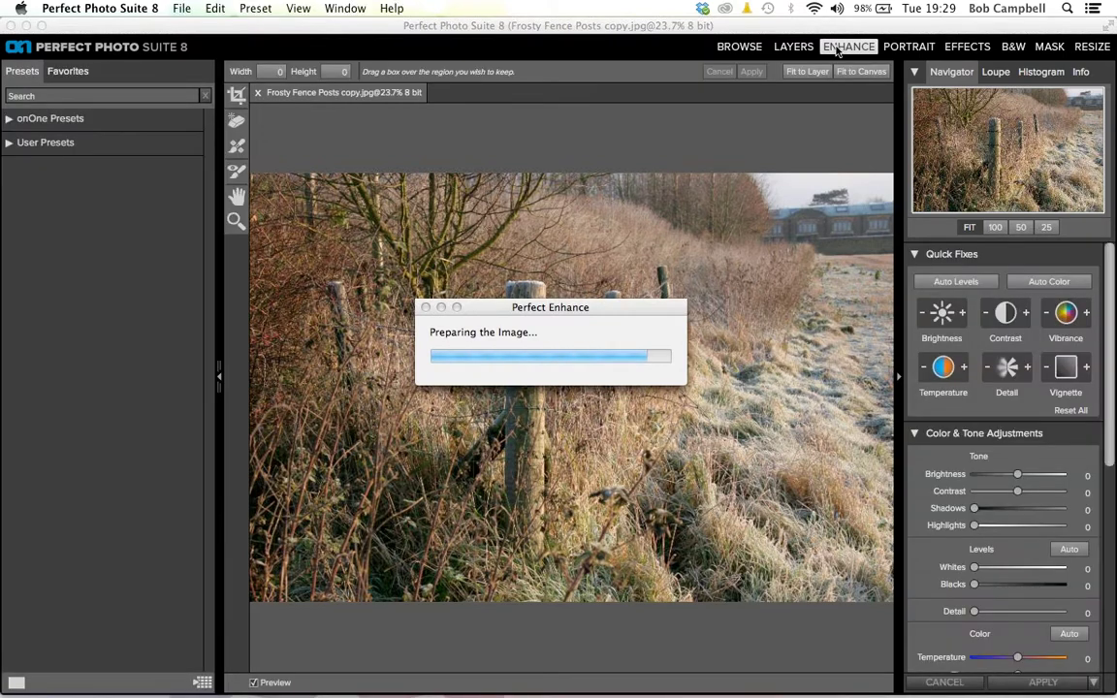
{"action": "left_click", "coordinate": [915, 436]}
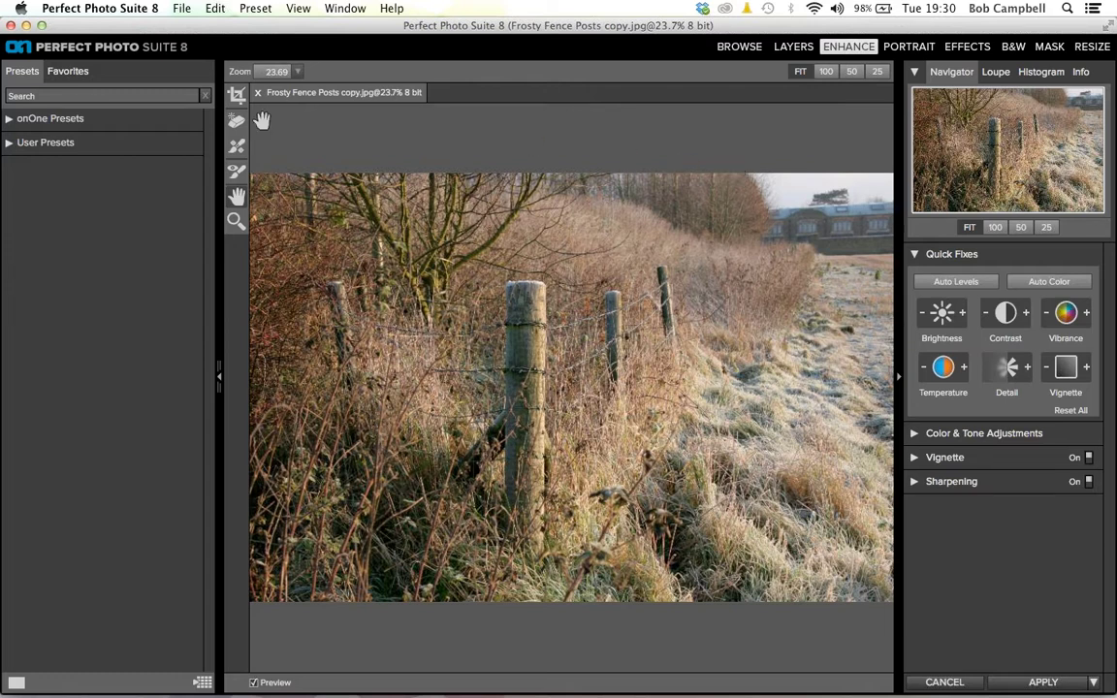
{"action": "left_click", "coordinate": [9, 119]}
{"action": "left_click", "coordinate": [8, 119]}
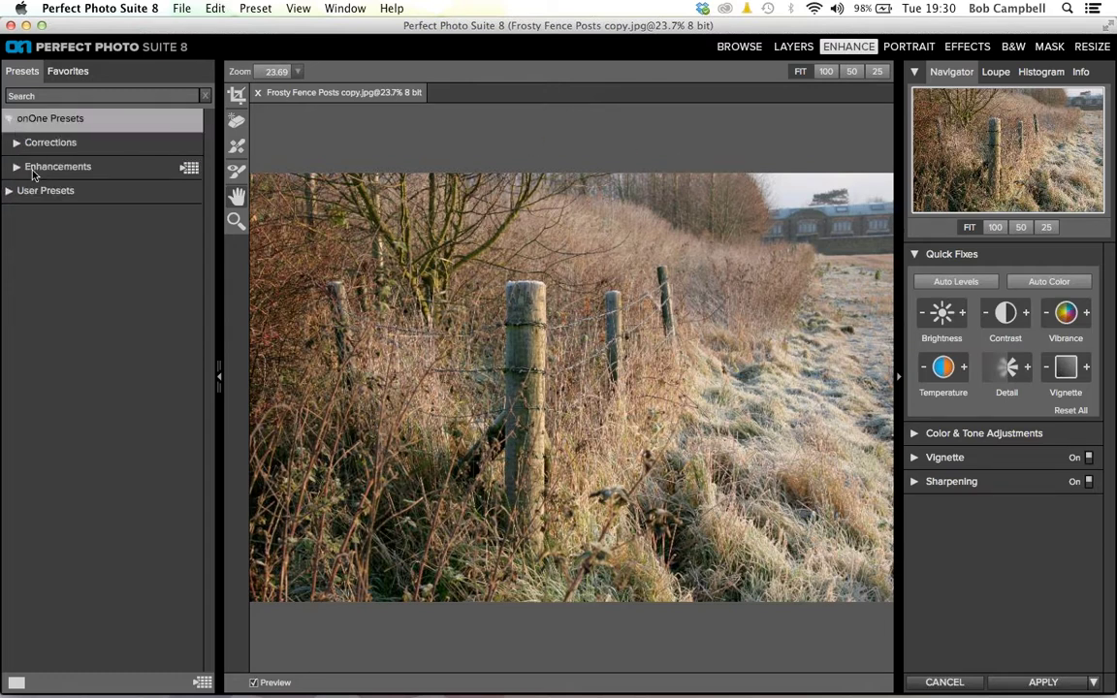
{"action": "left_click", "coordinate": [16, 143]}
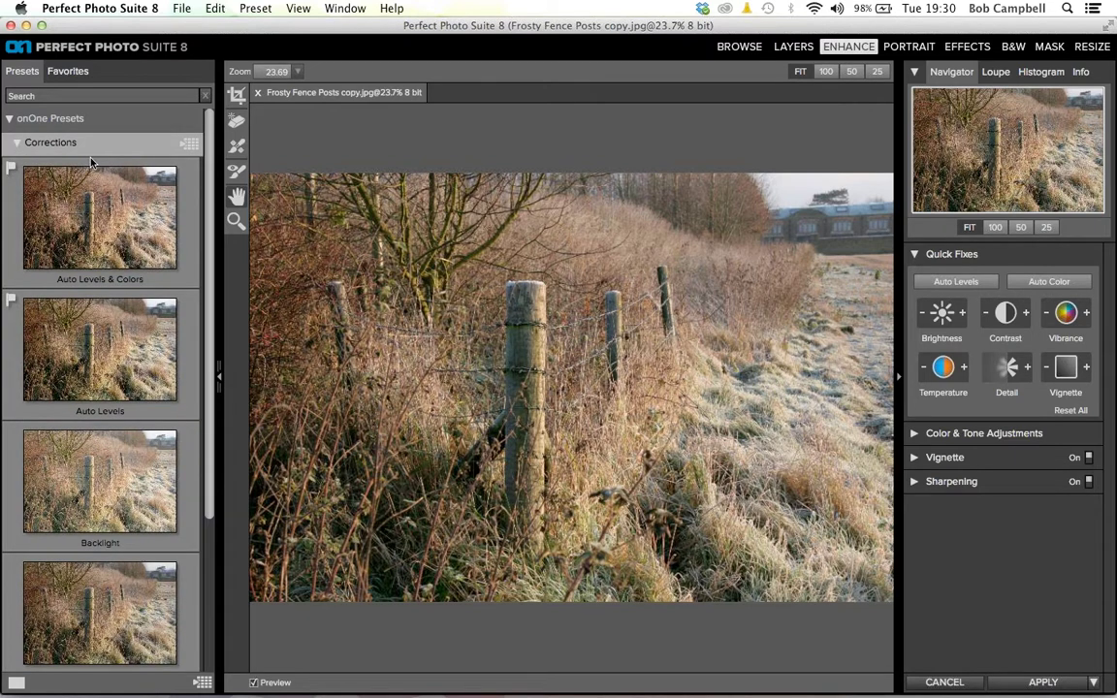
{"action": "scroll", "coordinate": [212, 177], "scroll_direction": "down", "scroll_amount": 1}
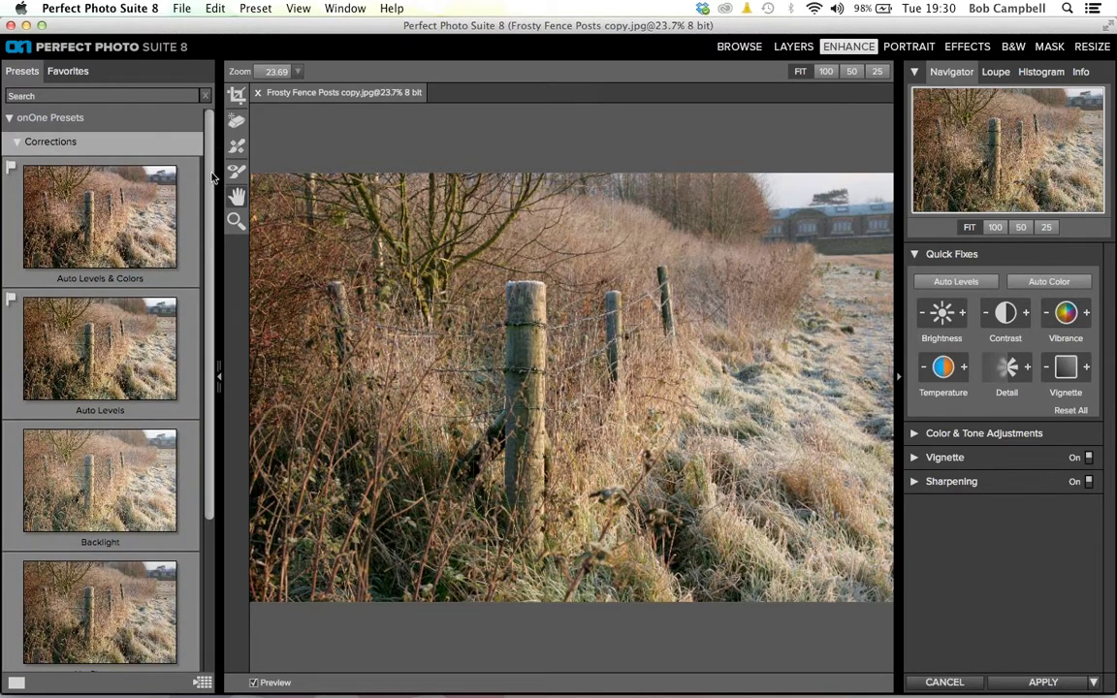
{"action": "scroll", "coordinate": [211, 194], "scroll_direction": "down", "scroll_amount": 1}
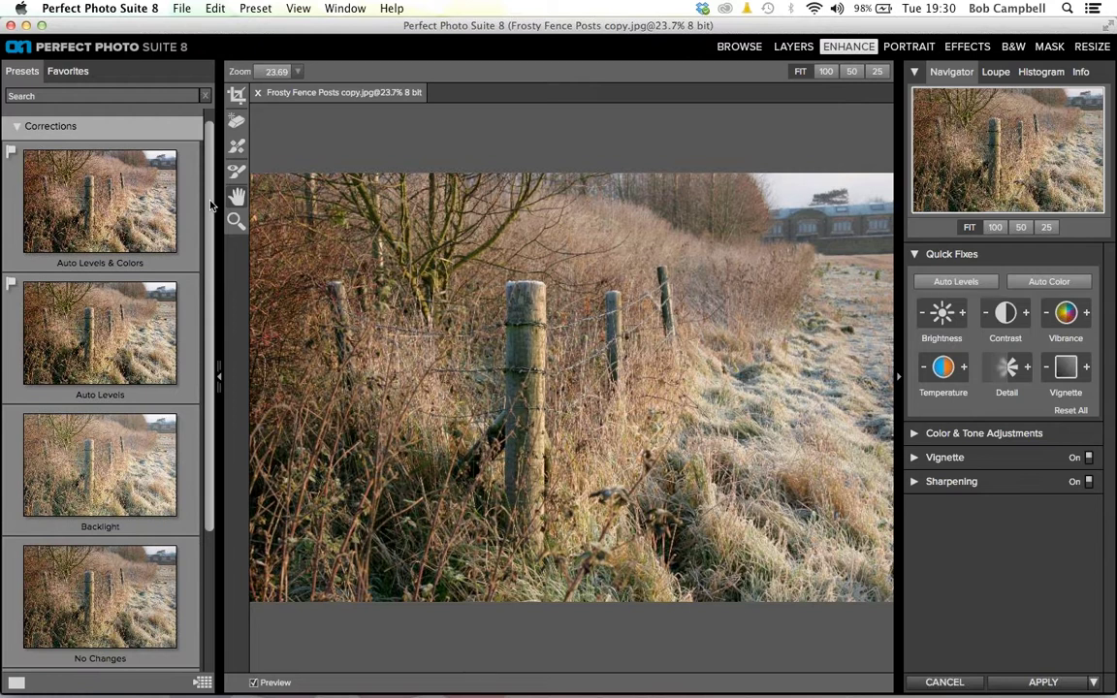
{"action": "scroll", "coordinate": [209, 438], "scroll_direction": "down", "scroll_amount": 2}
{"action": "scroll", "coordinate": [205, 426], "scroll_direction": "down", "scroll_amount": 5}
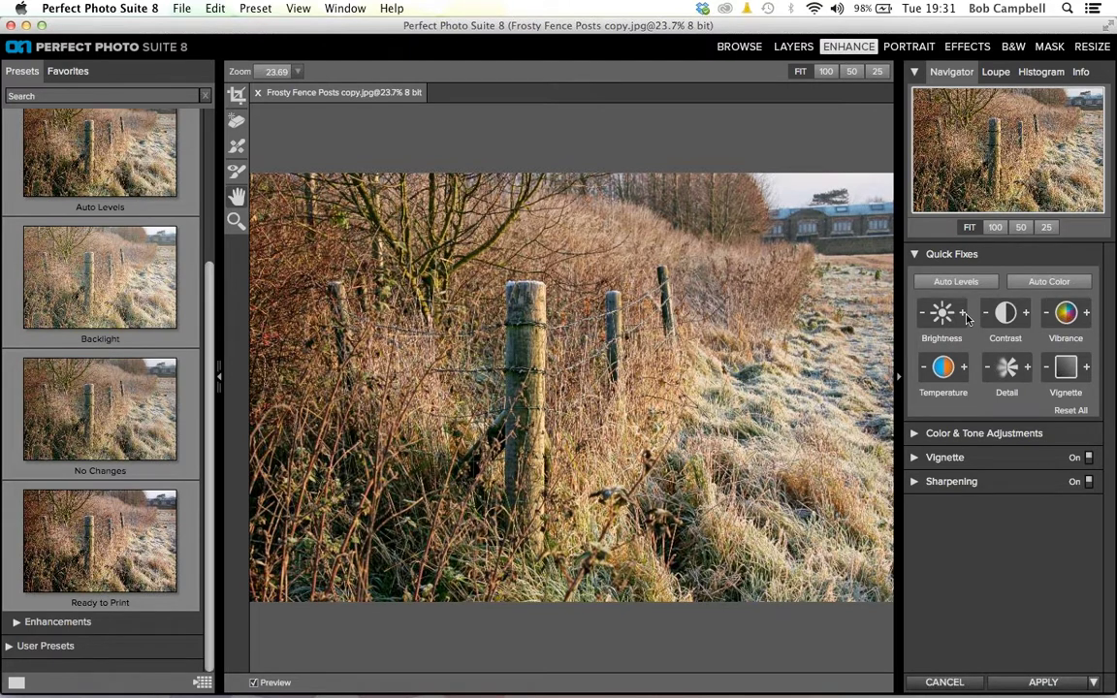
Step: Compare the enhanced fence photo with the original by turning the preview off and back on
{"action": "left_click", "coordinate": [254, 682]}
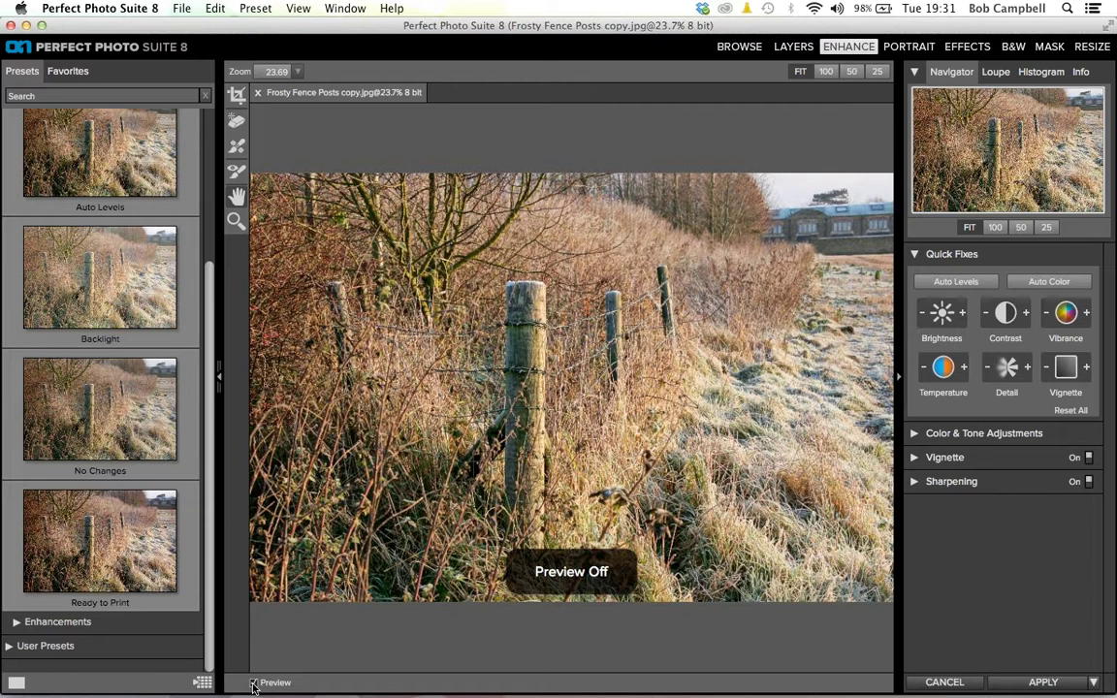
{"action": "left_click", "coordinate": [254, 683]}
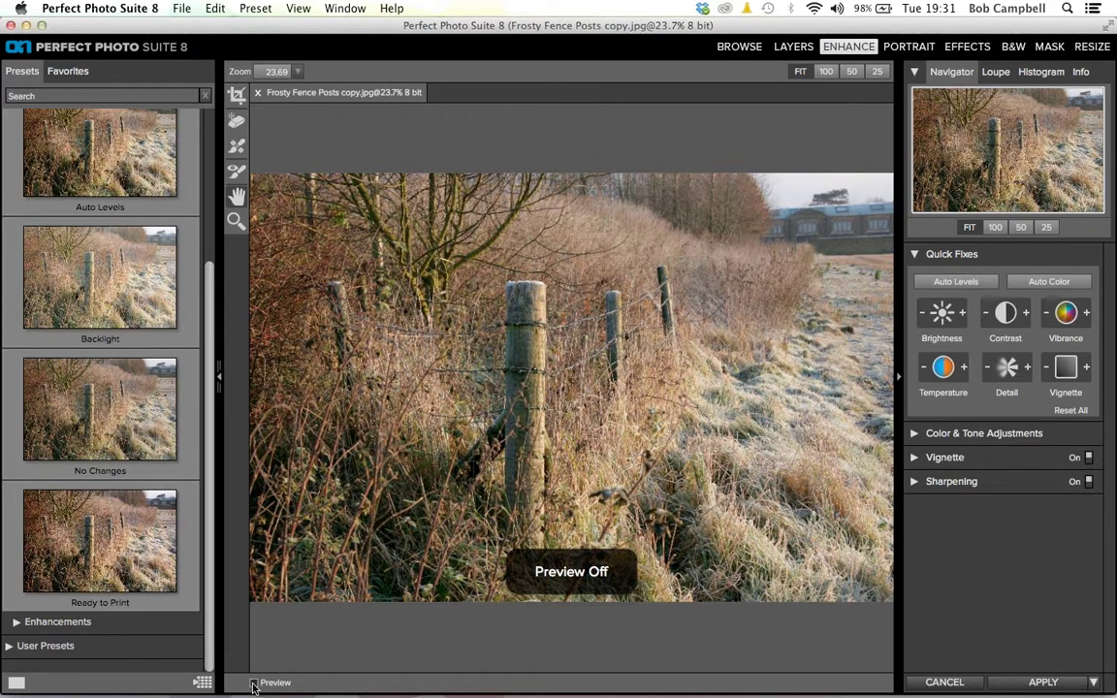
{"action": "left_click", "coordinate": [254, 683]}
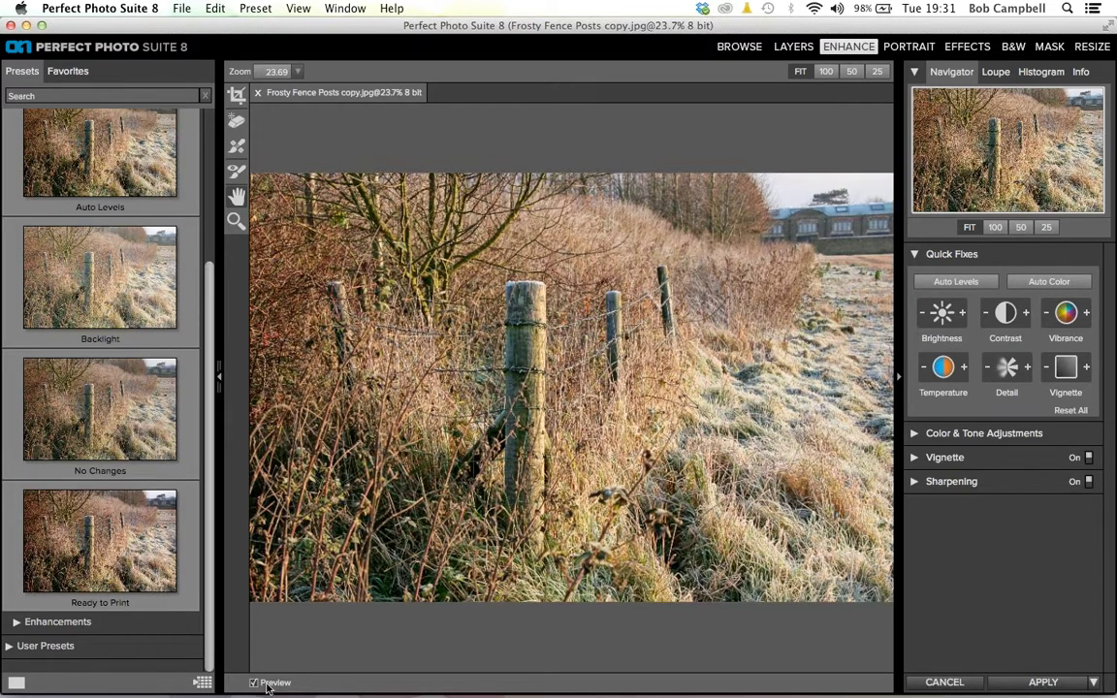
Step: Set the Detail amount to 53 in the Color & Tone Adjustments
{"action": "left_click", "coordinate": [913, 434]}
{"action": "scroll", "coordinate": [1112, 302], "scroll_direction": "down", "scroll_amount": 1}
{"action": "scroll", "coordinate": [1112, 303], "scroll_direction": "down", "scroll_amount": 1}
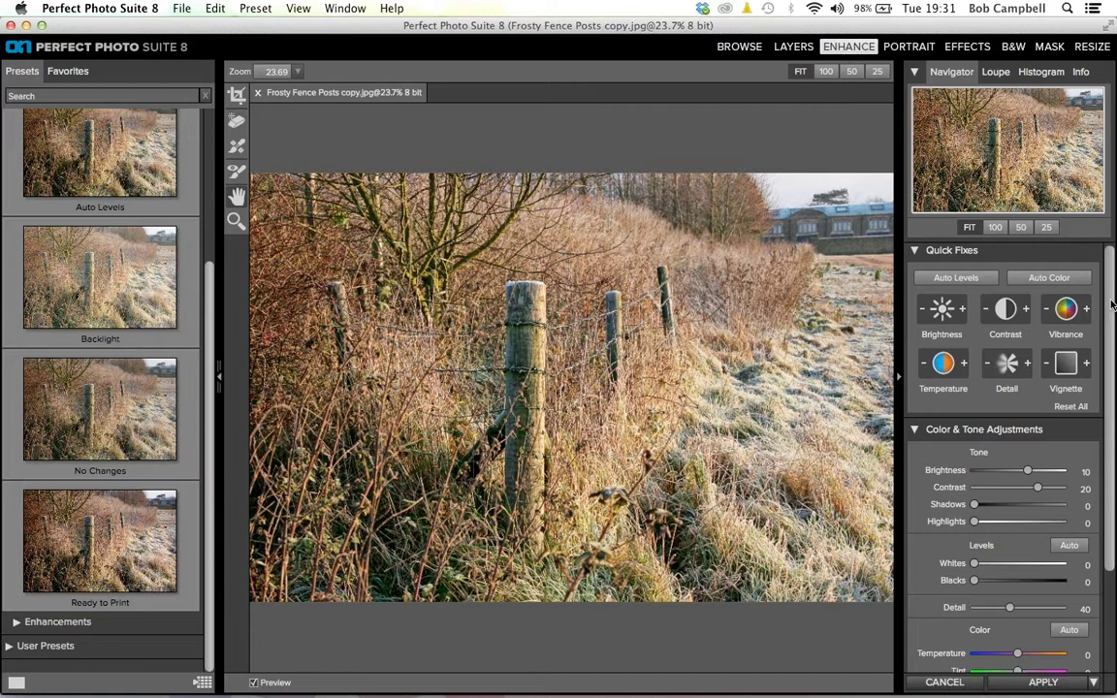
{"action": "scroll", "coordinate": [1112, 307], "scroll_direction": "down", "scroll_amount": 1}
{"action": "scroll", "coordinate": [1112, 309], "scroll_direction": "down", "scroll_amount": 1}
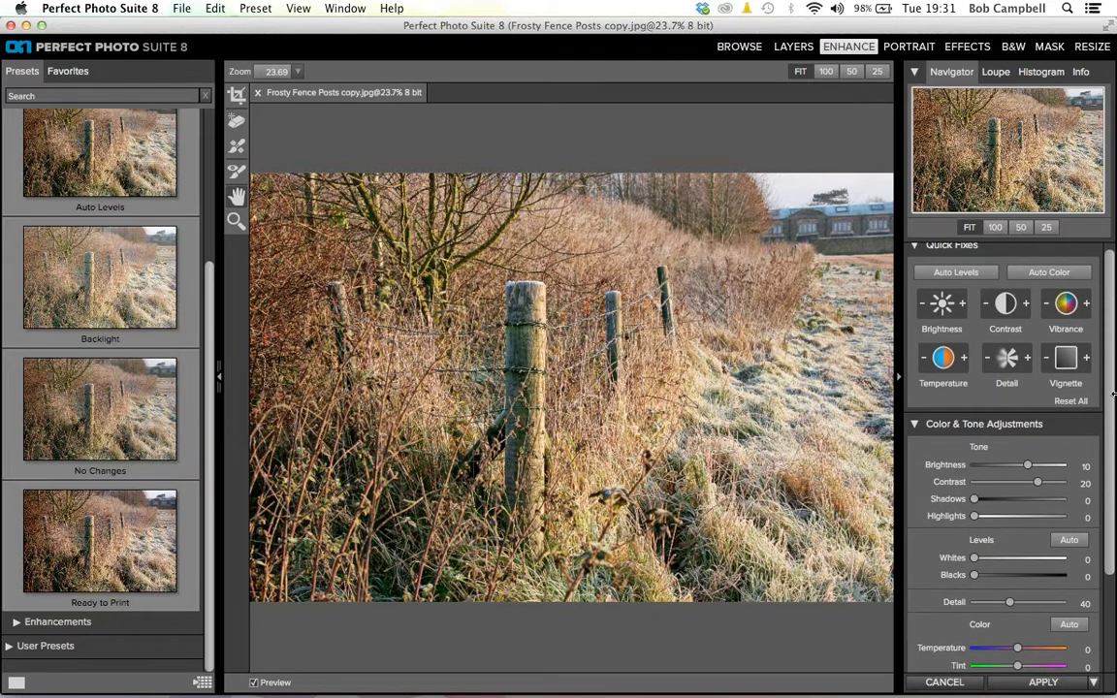
{"action": "scroll", "coordinate": [921, 468], "scroll_direction": "down", "scroll_amount": 5}
{"action": "scroll", "coordinate": [931, 450], "scroll_direction": "down", "scroll_amount": 1}
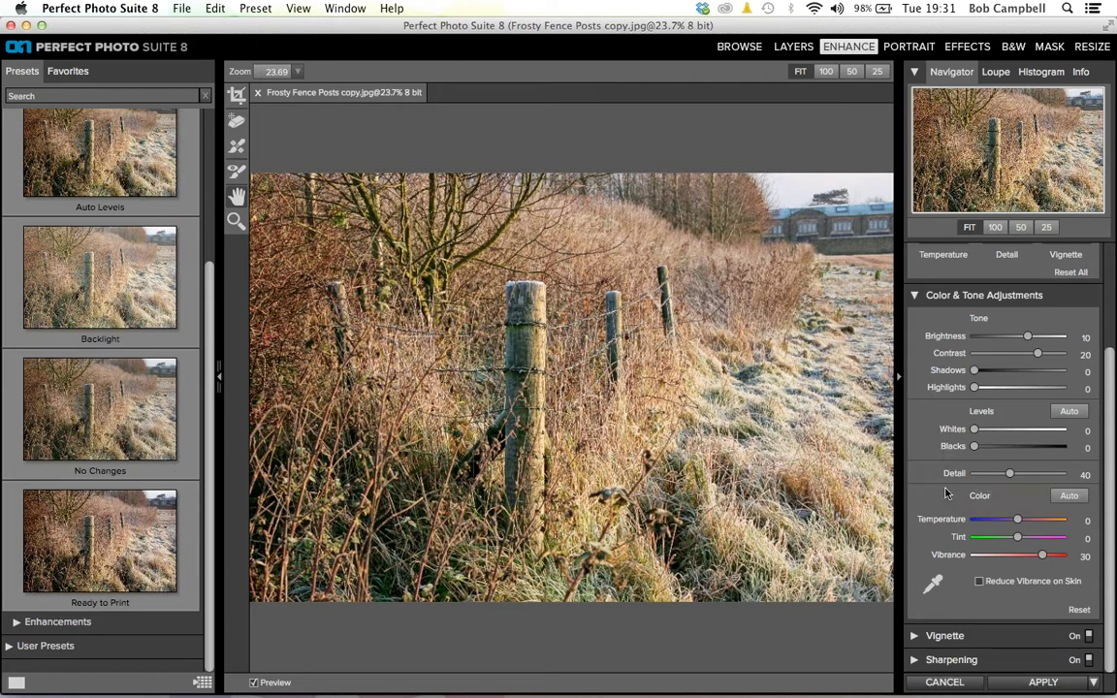
{"action": "left_click_drag", "start_coordinate": [1009, 473], "coordinate": [1013, 475]}
{"action": "left_click", "coordinate": [1019, 476]}
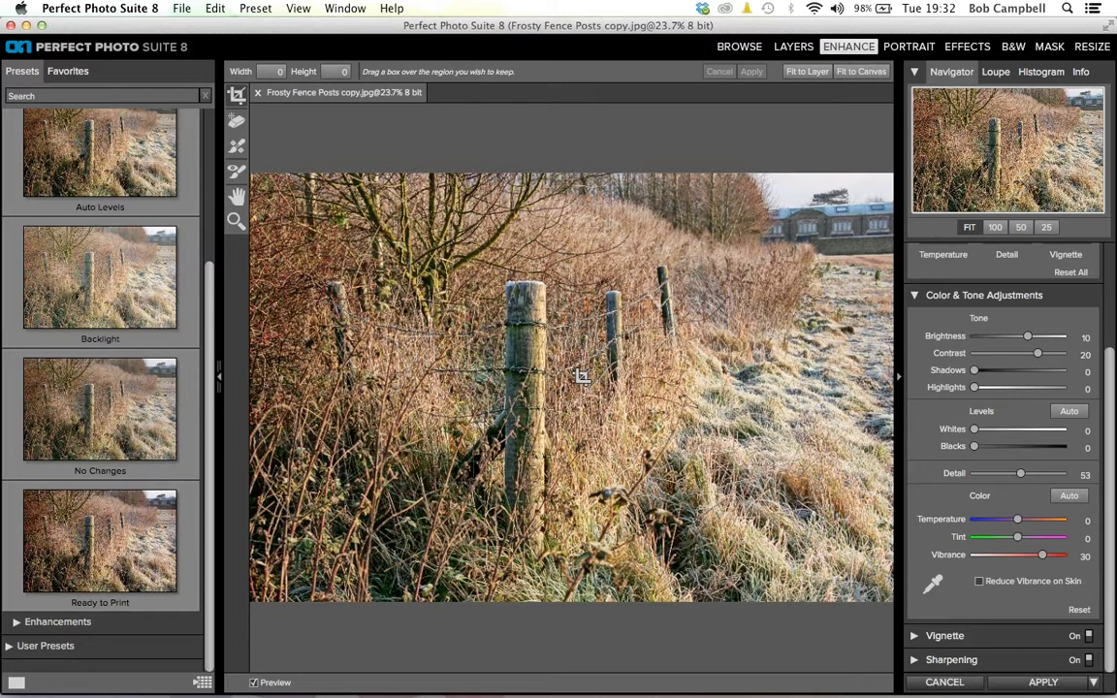
Step: Crop the photo to about 2659 by 2245 pixels, cutting off the building and field beyond the fence posts
{"action": "left_click", "coordinate": [580, 376]}
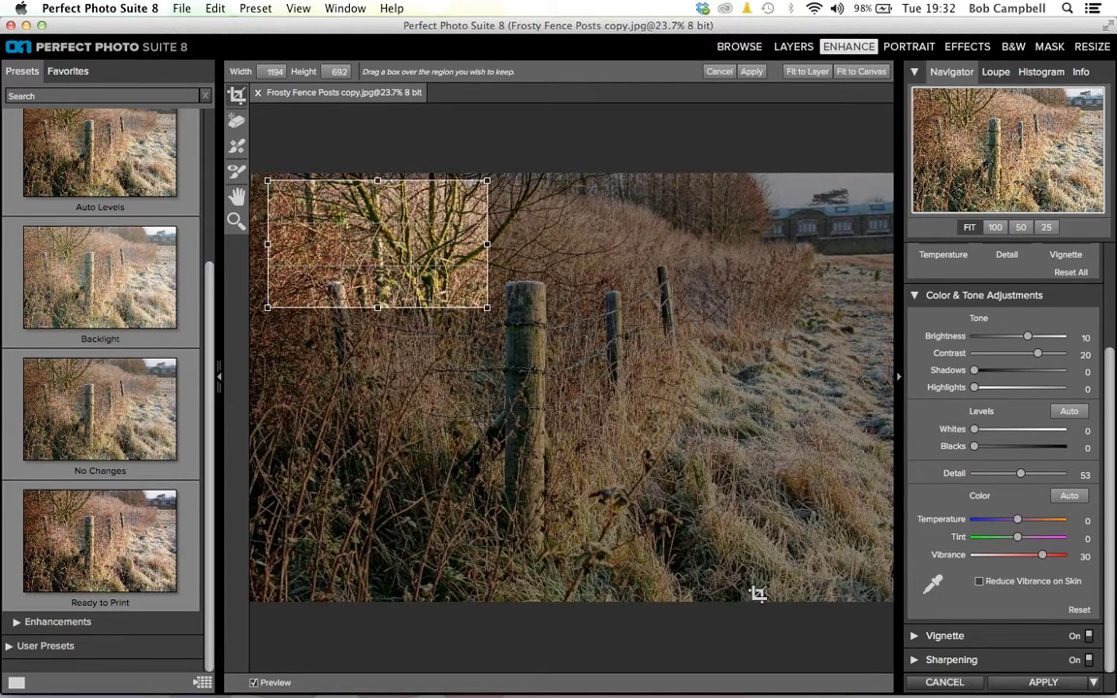
{"action": "left_click_drag", "start_coordinate": [757, 593], "coordinate": [757, 594]}
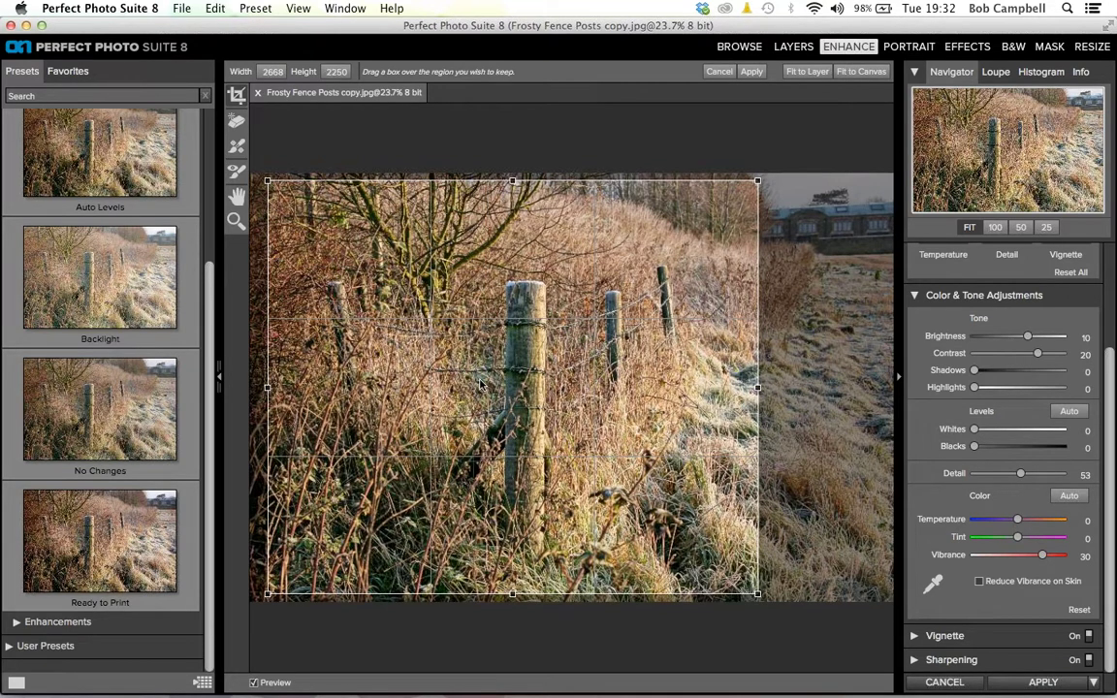
{"action": "left_click_drag", "start_coordinate": [479, 385], "coordinate": [466, 385]}
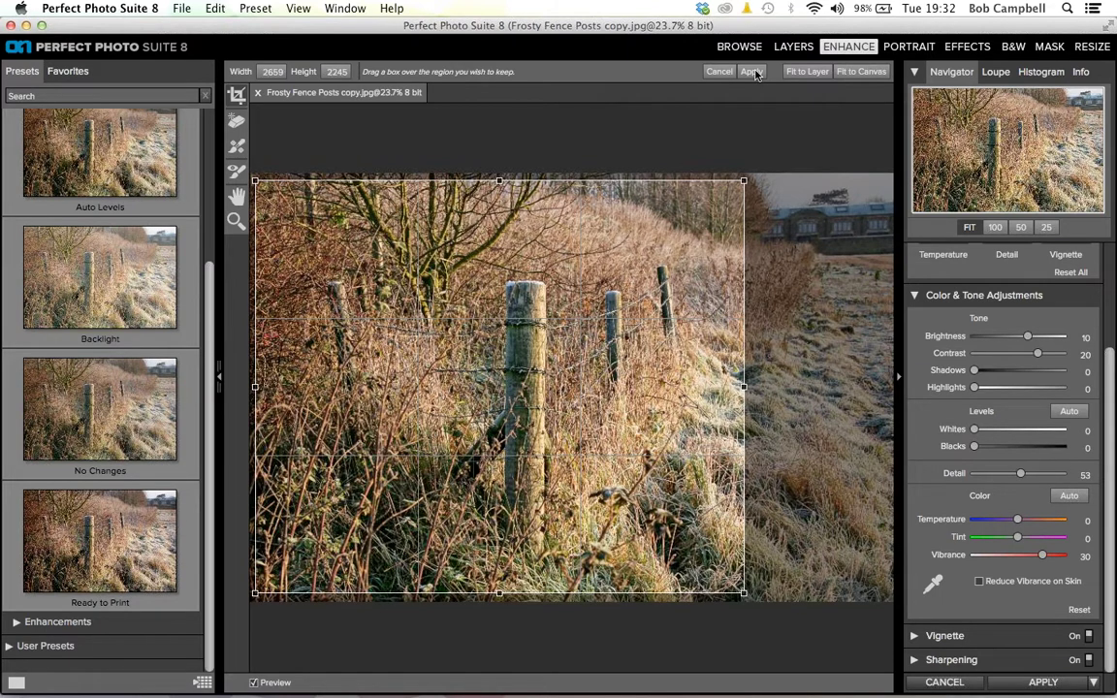
{"action": "left_click", "coordinate": [752, 73]}
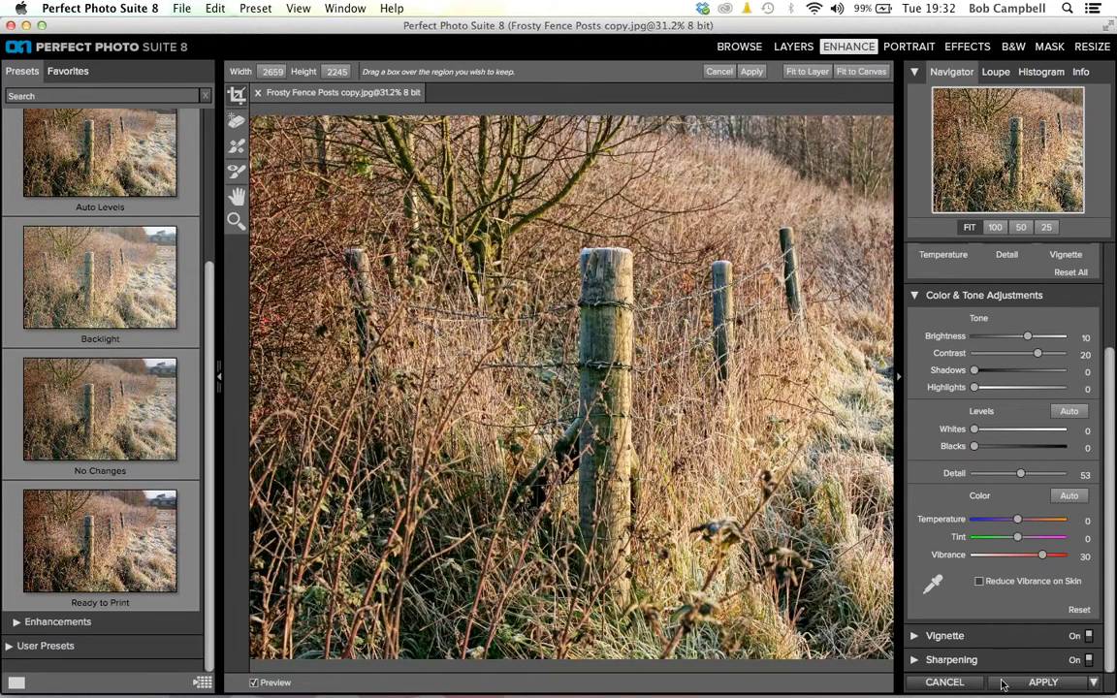
Step: Inspect the New Preset dialog for saving the enhancement settings and cancel it without creating a preset
{"action": "left_click", "coordinate": [242, 10]}
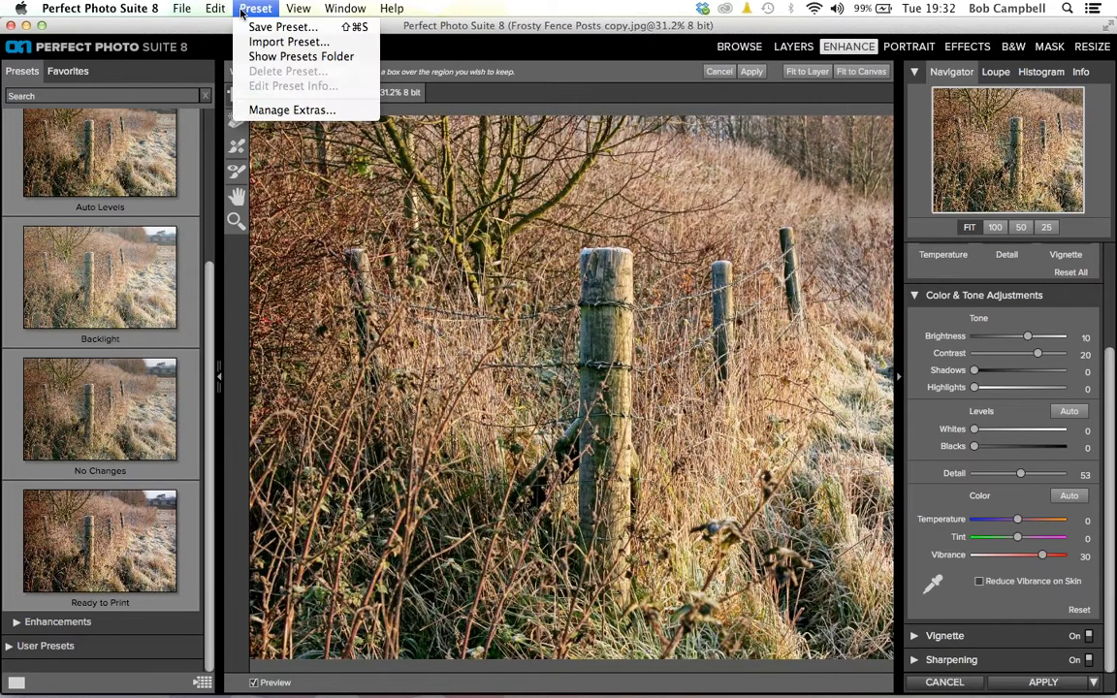
{"action": "left_click", "coordinate": [255, 29]}
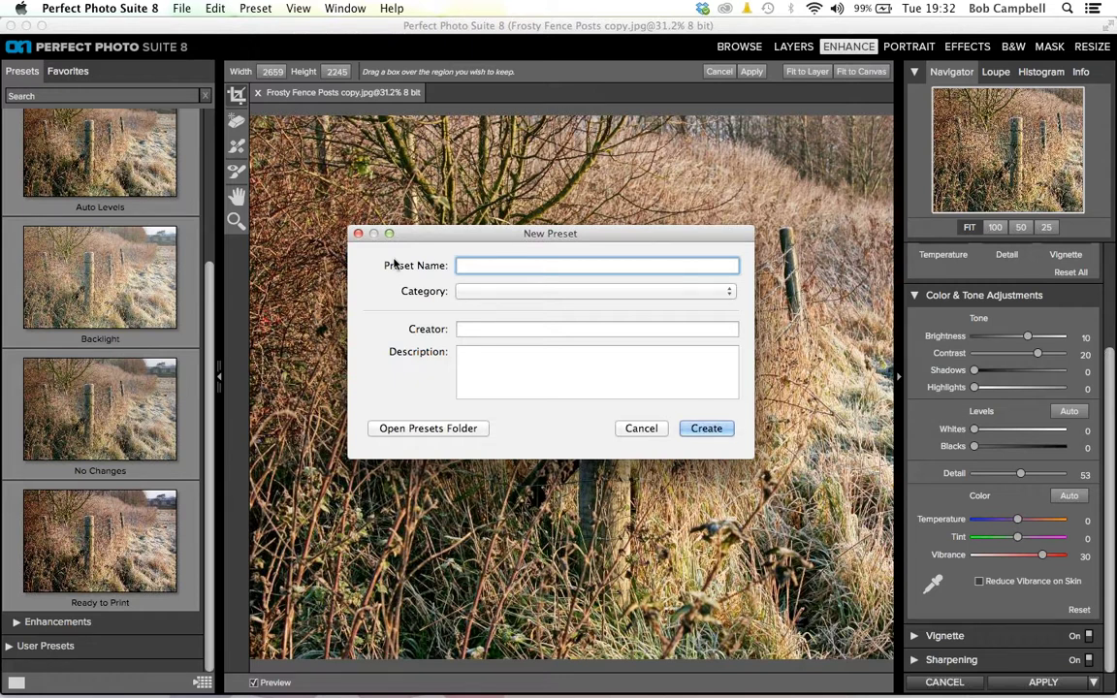
{"action": "left_click", "coordinate": [641, 428]}
{"action": "left_click", "coordinate": [124, 9]}
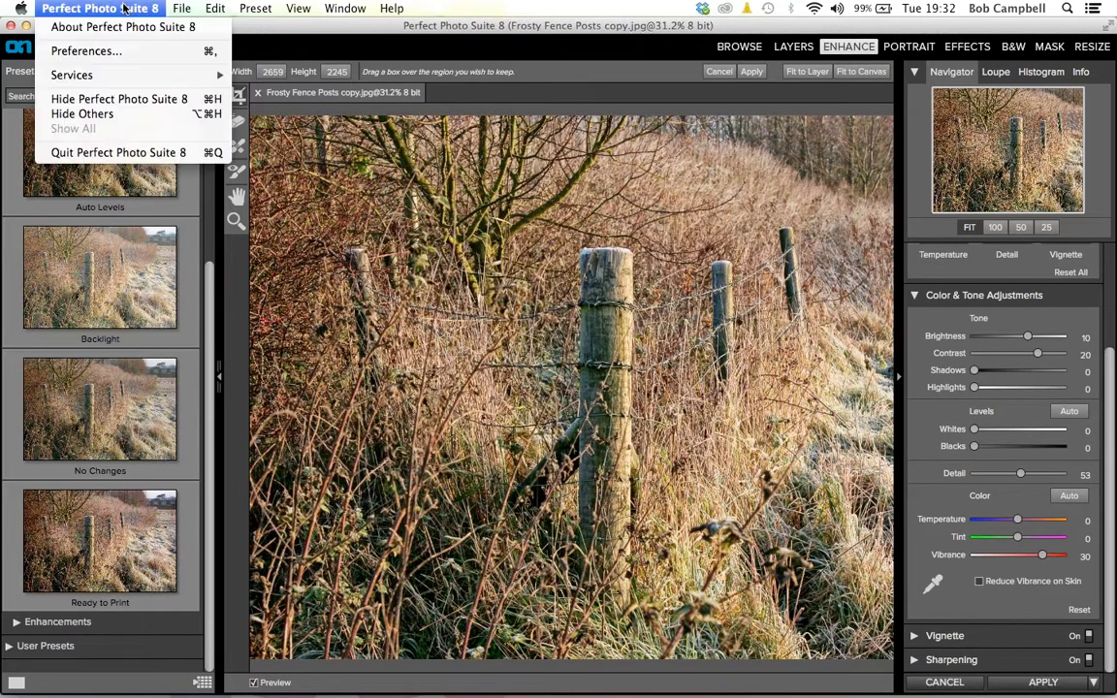
{"action": "mouse_move", "coordinate": [215, 9]}
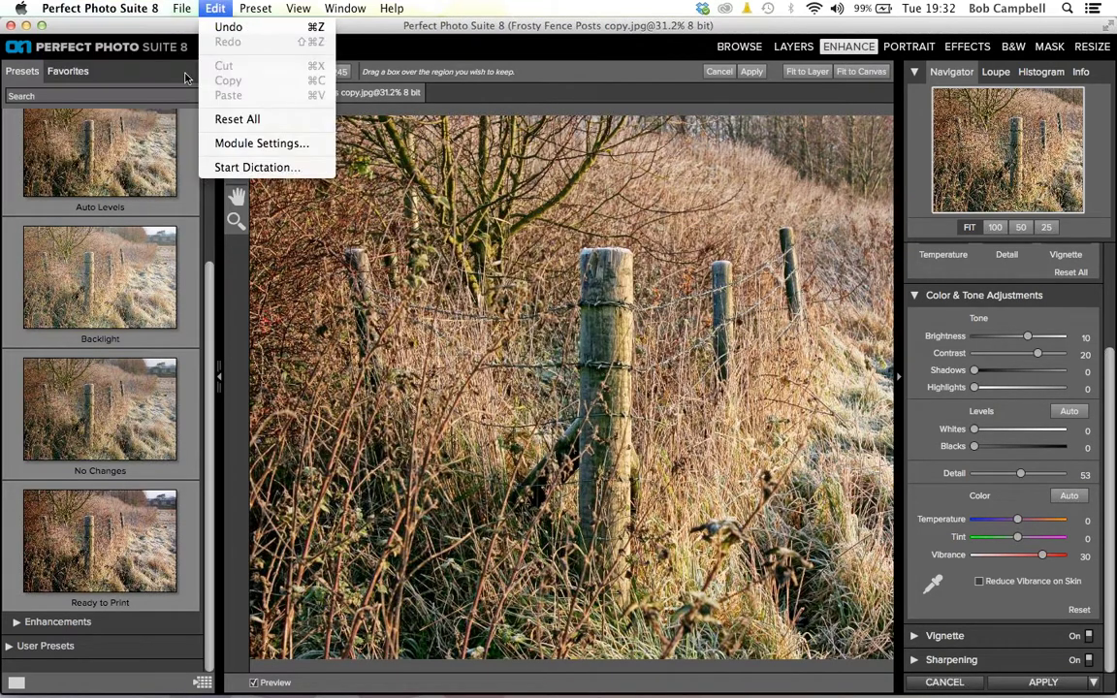
{"action": "left_click", "coordinate": [215, 9]}
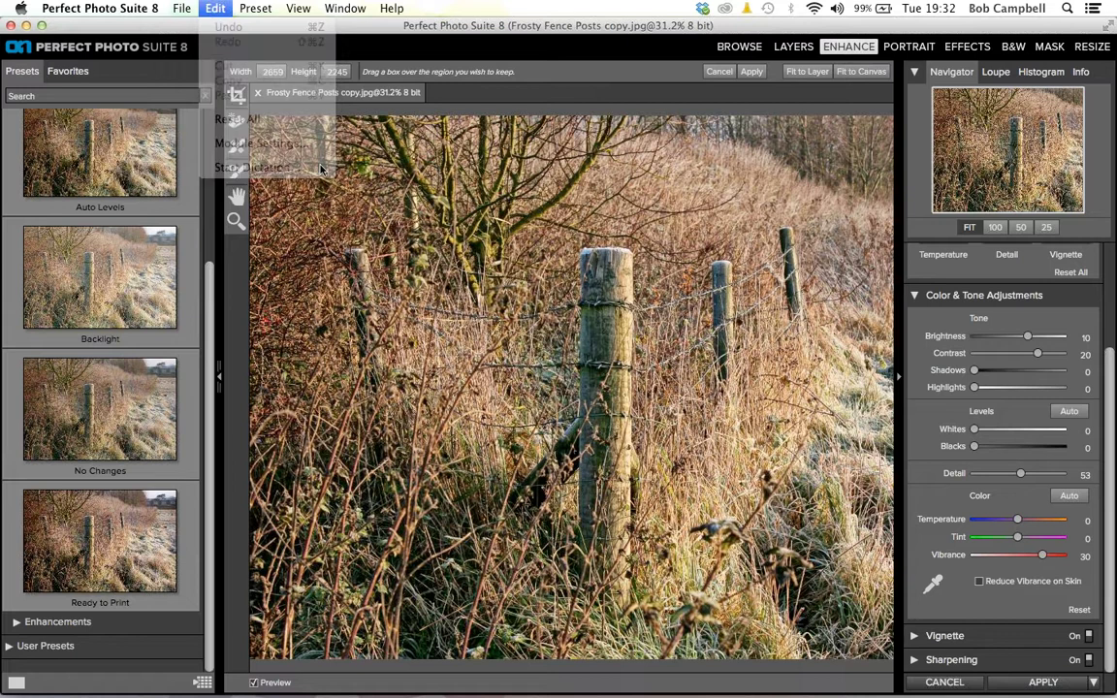
Step: Apply the enhancements to the fence photo and open it in the Resize module
{"action": "mouse_move", "coordinate": [862, 691]}
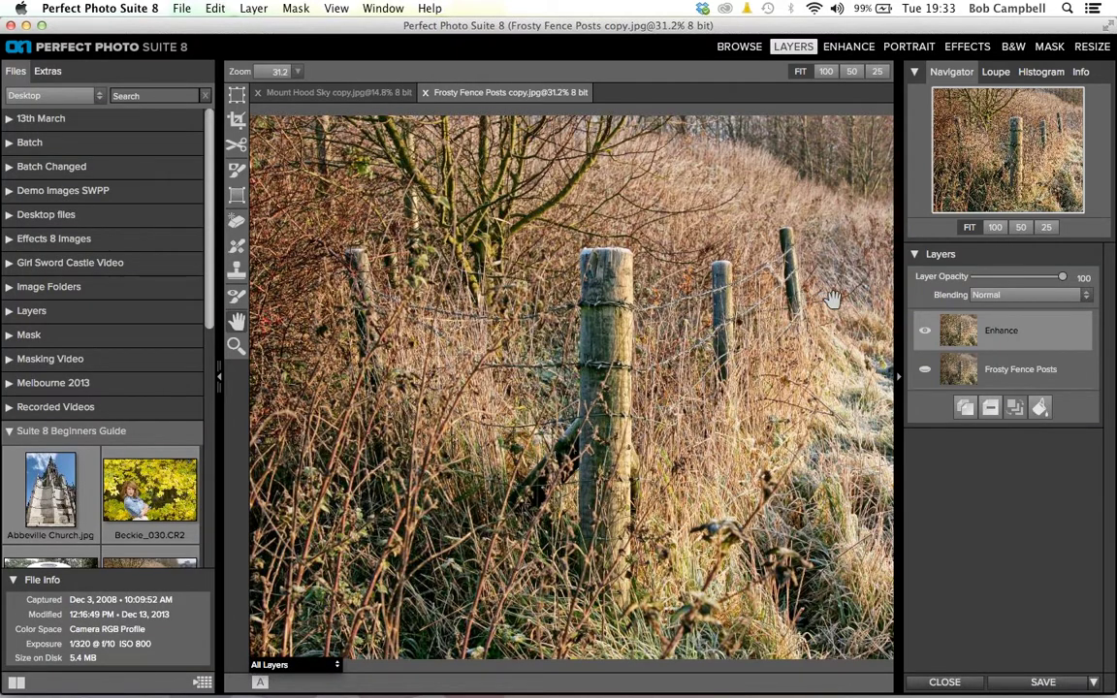
{"action": "left_click", "coordinate": [1093, 47]}
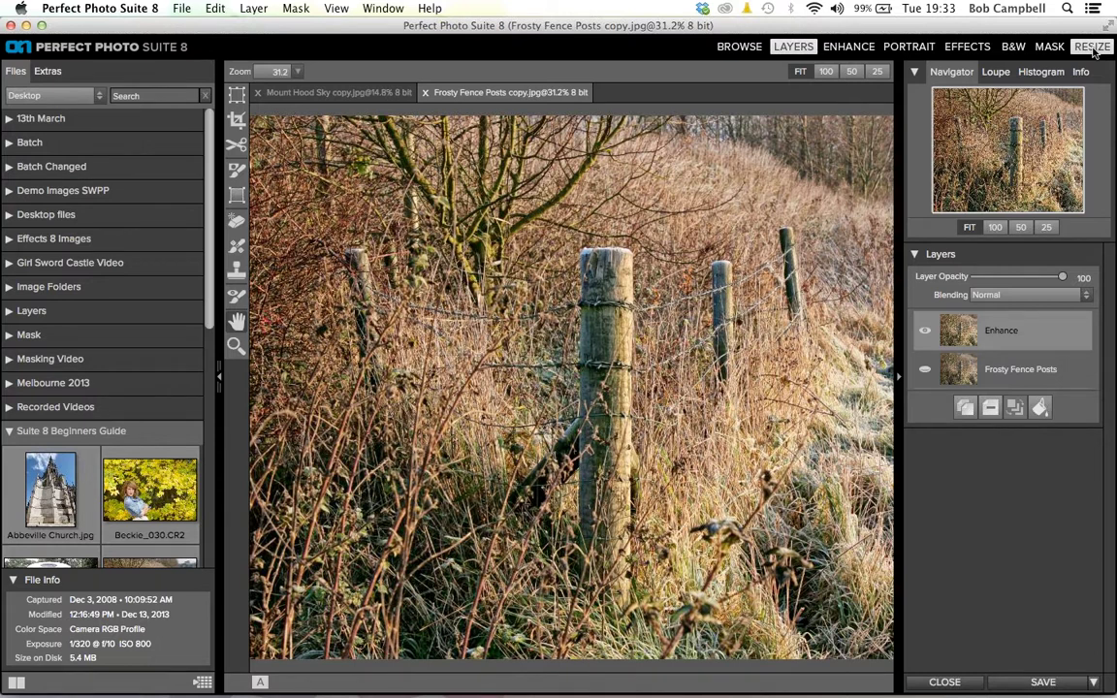
{"action": "left_click", "coordinate": [1092, 46]}
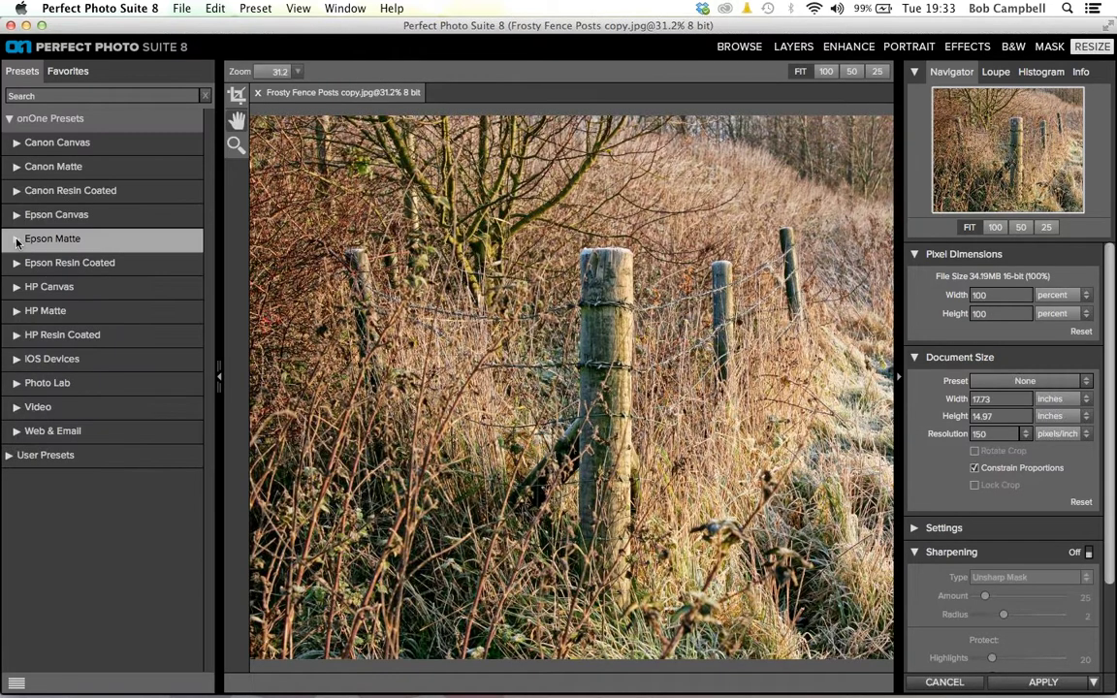
Step: Apply the Epson Matte 40x50 print size preset to the photo
{"action": "left_click", "coordinate": [17, 239]}
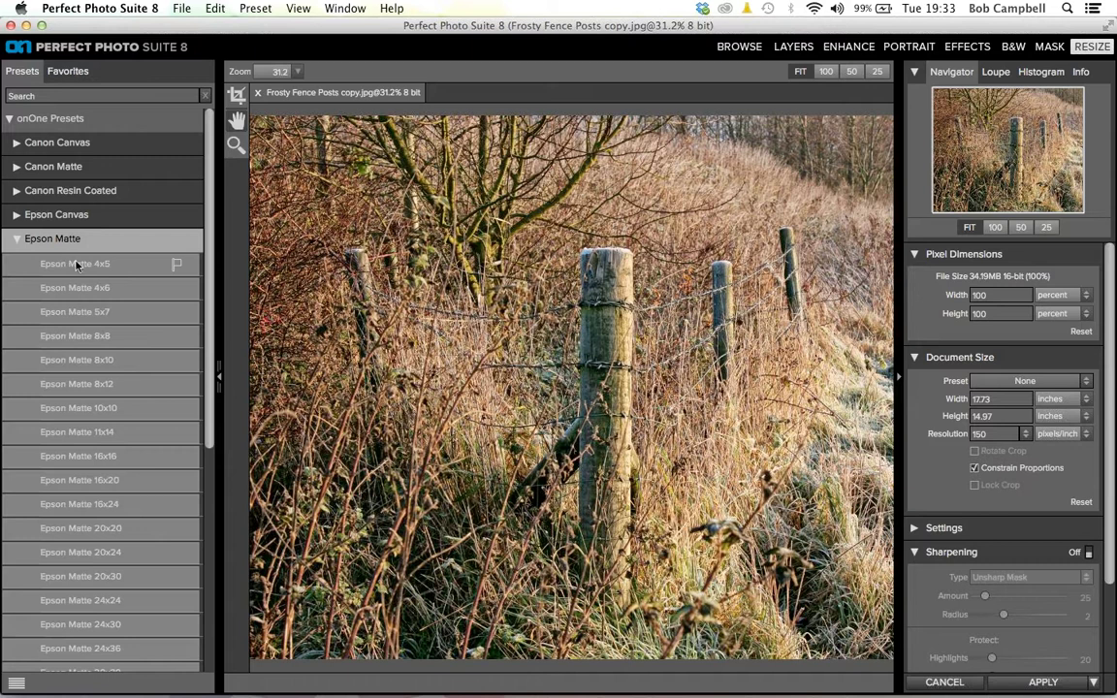
{"action": "scroll", "coordinate": [208, 314], "scroll_direction": "down", "scroll_amount": 1}
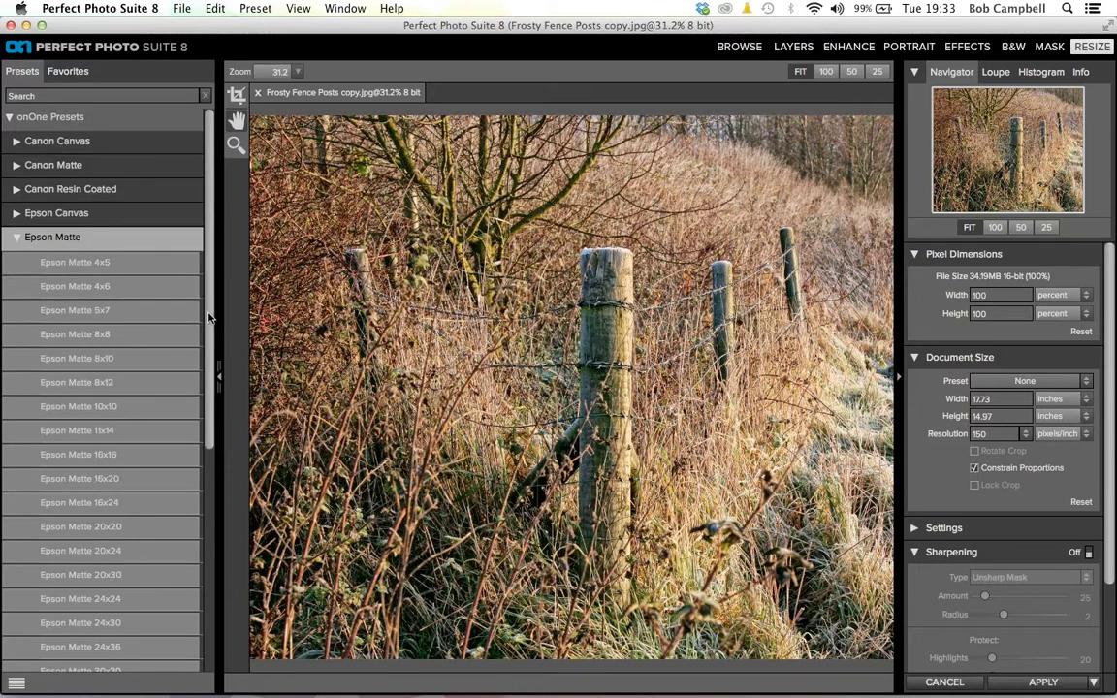
{"action": "left_click_drag", "start_coordinate": [208, 322], "coordinate": [209, 331]}
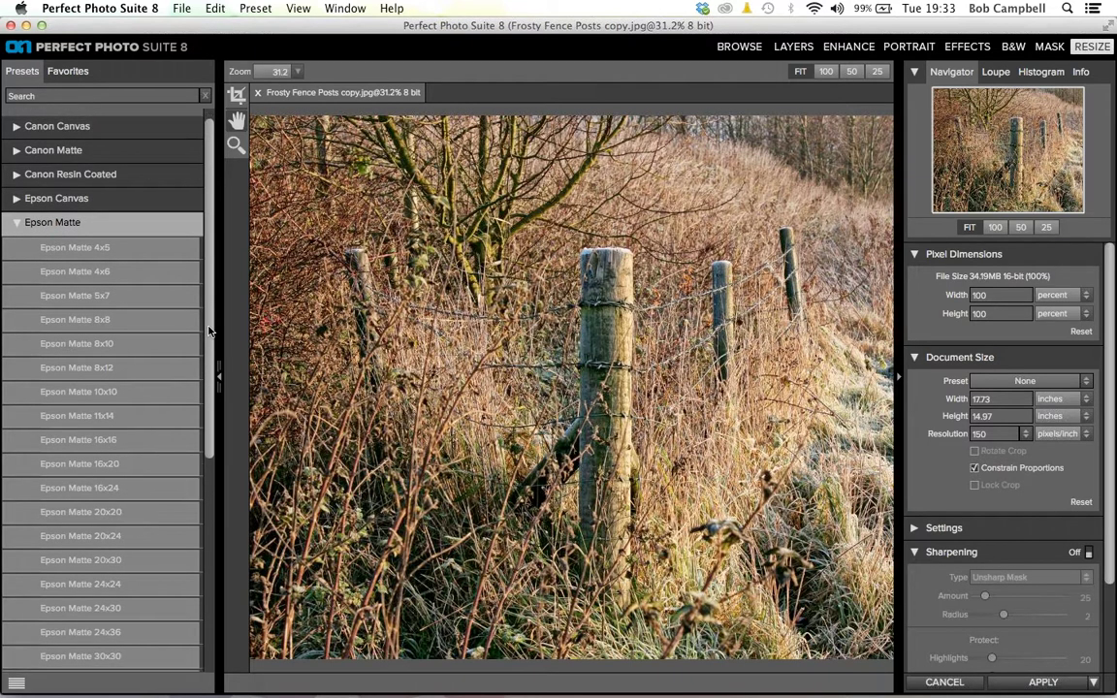
{"action": "scroll", "coordinate": [189, 317], "scroll_direction": "down", "scroll_amount": 3}
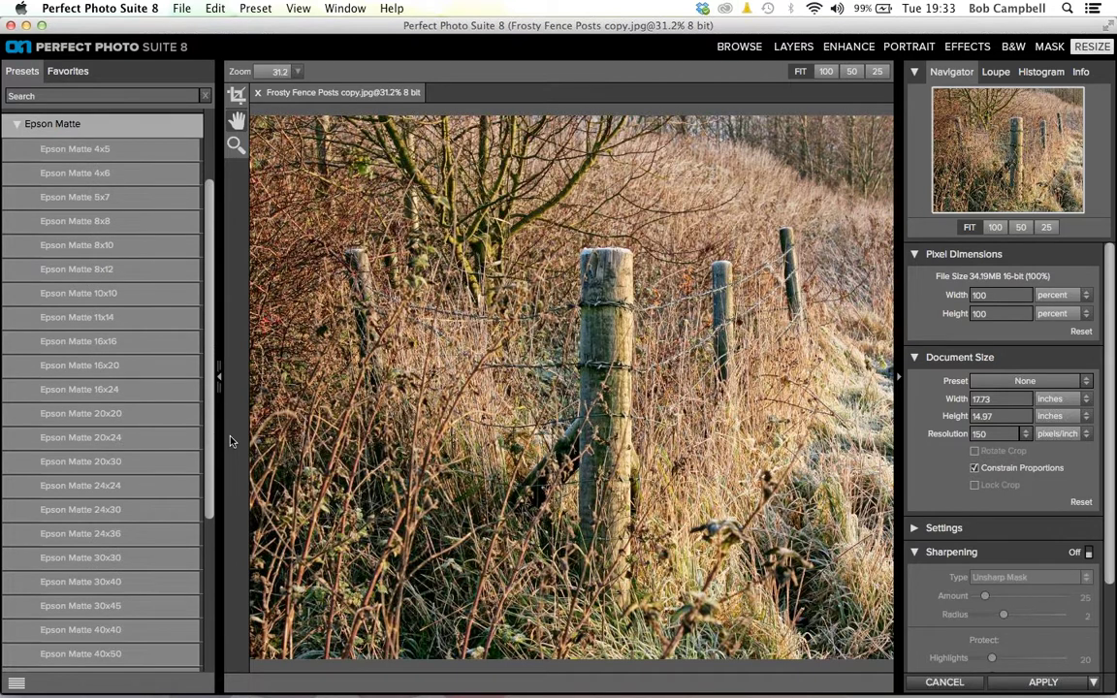
{"action": "scroll", "coordinate": [107, 543], "scroll_direction": "down", "scroll_amount": 3}
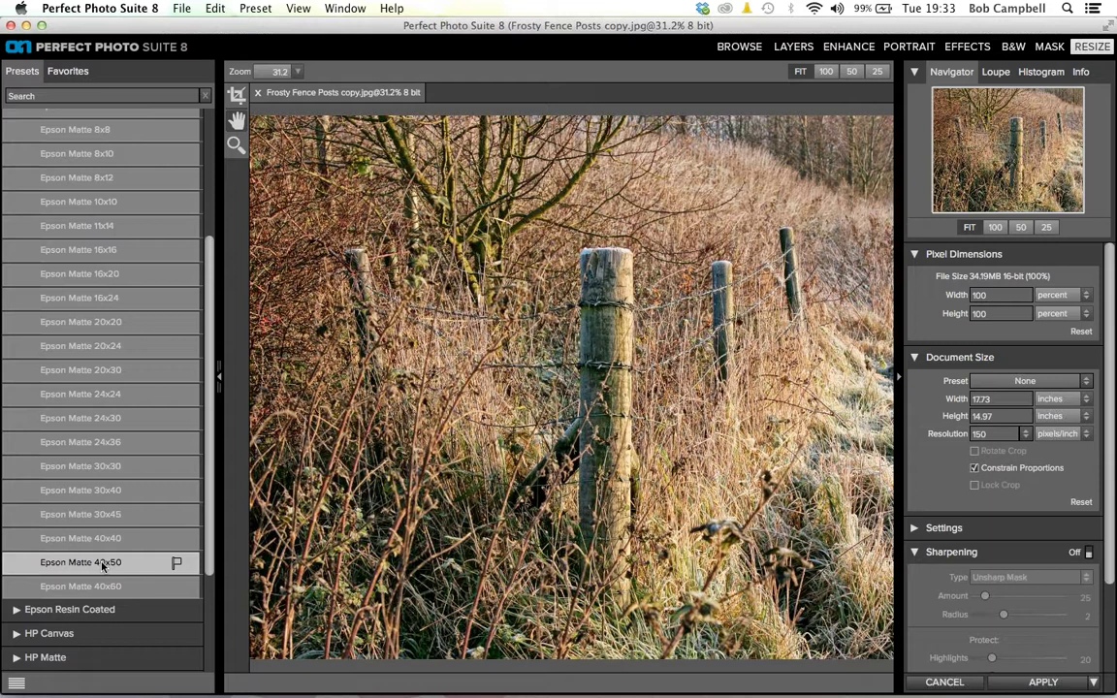
{"action": "left_click", "coordinate": [103, 565]}
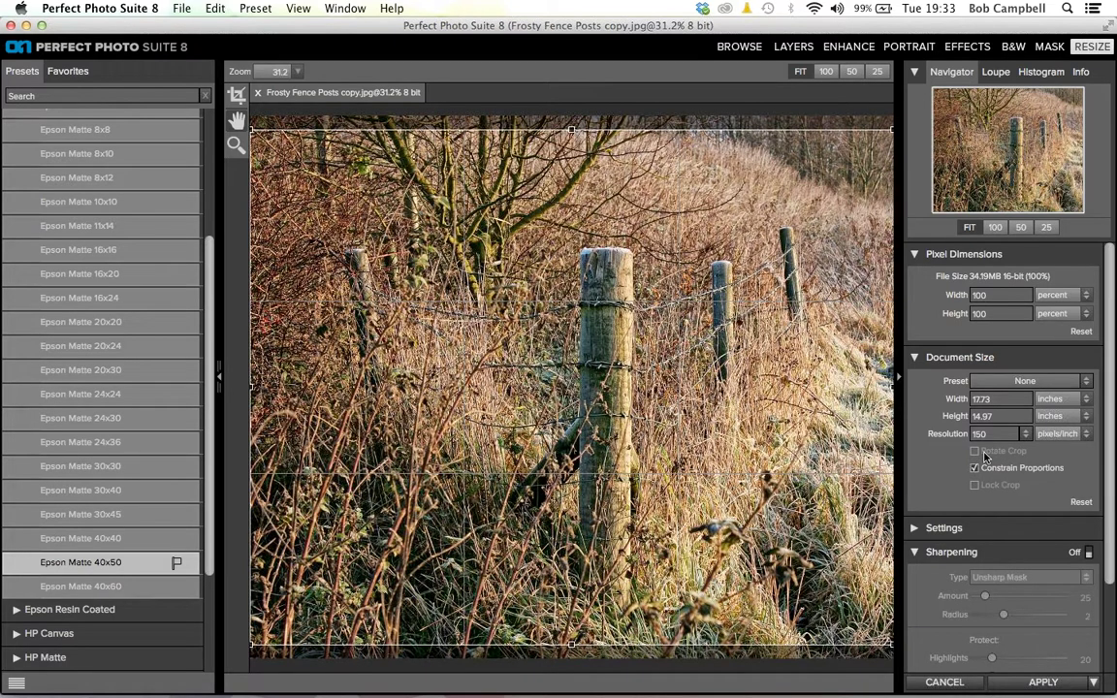
Step: Change the document size units from inches to mm
{"action": "left_click", "coordinate": [1087, 398]}
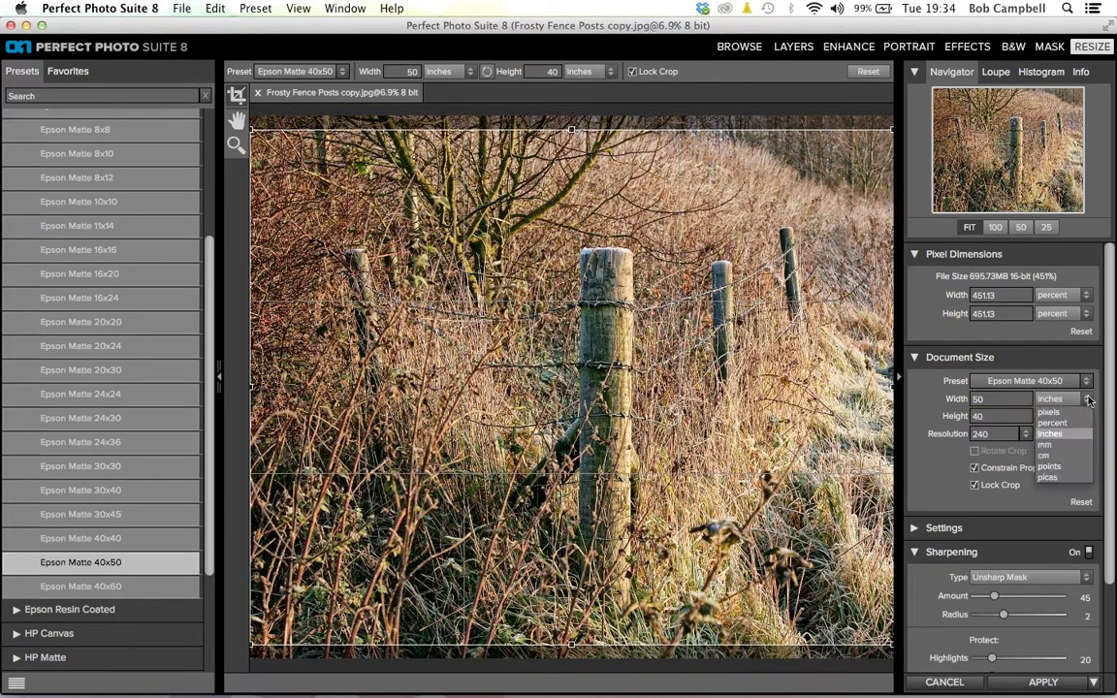
{"action": "left_click", "coordinate": [1048, 445]}
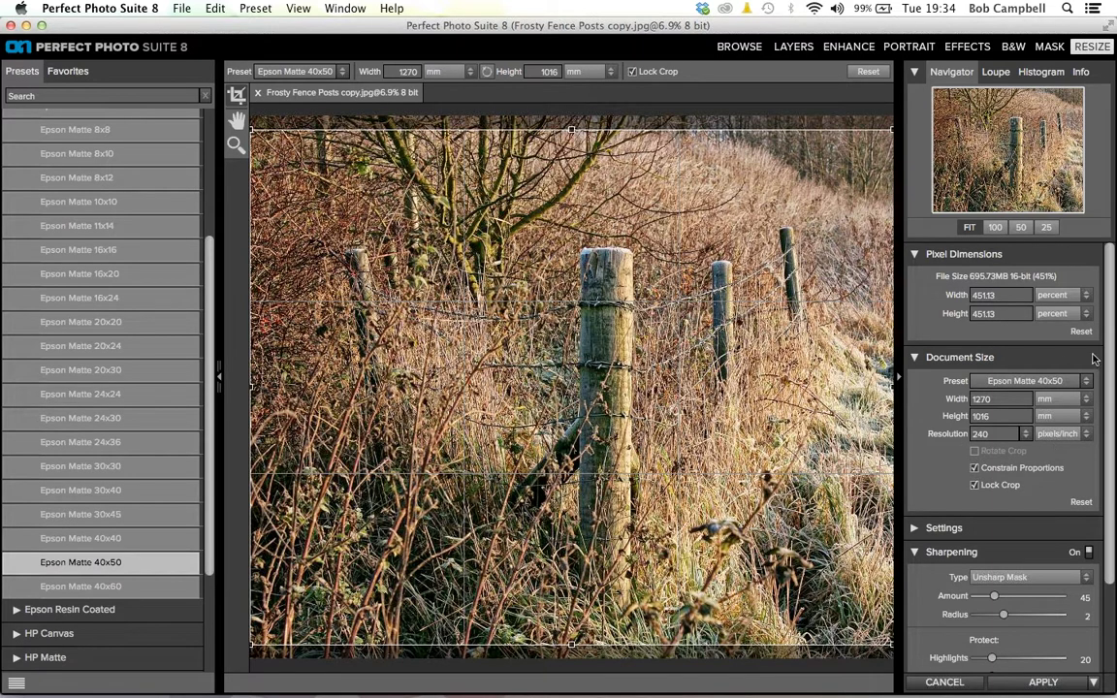
{"action": "left_click", "coordinate": [977, 295]}
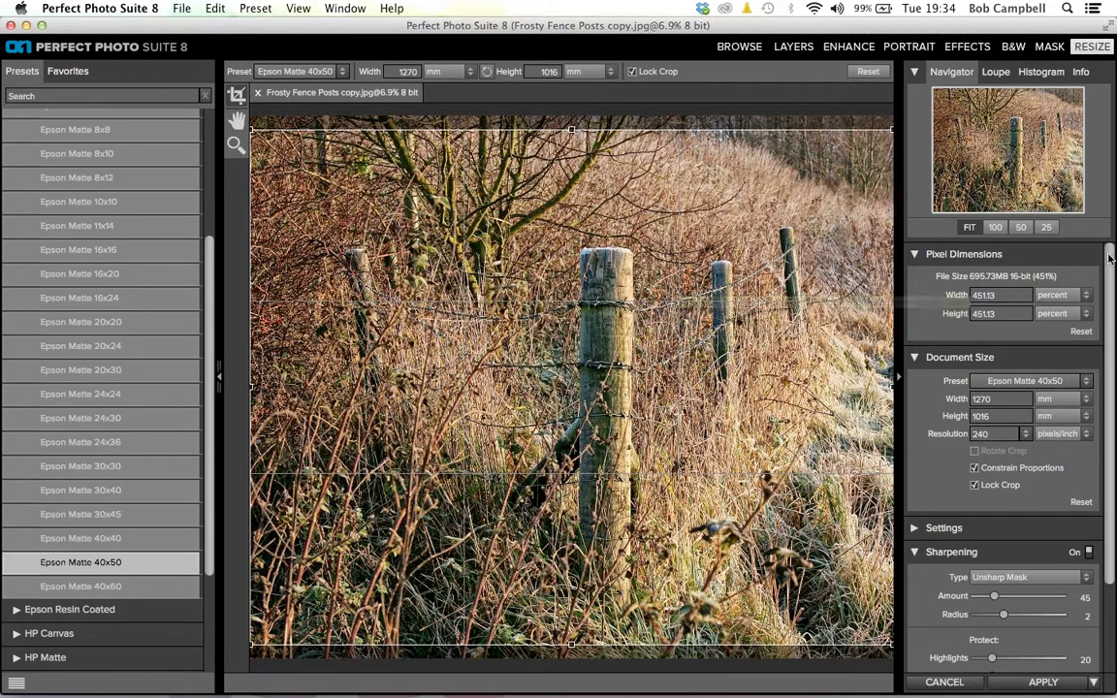
Step: Review the sharpening, film grain, tiling and gallery wrap options of the Resize module, and discard the resize edit
{"action": "scroll", "coordinate": [1111, 281], "scroll_direction": "down", "scroll_amount": 1}
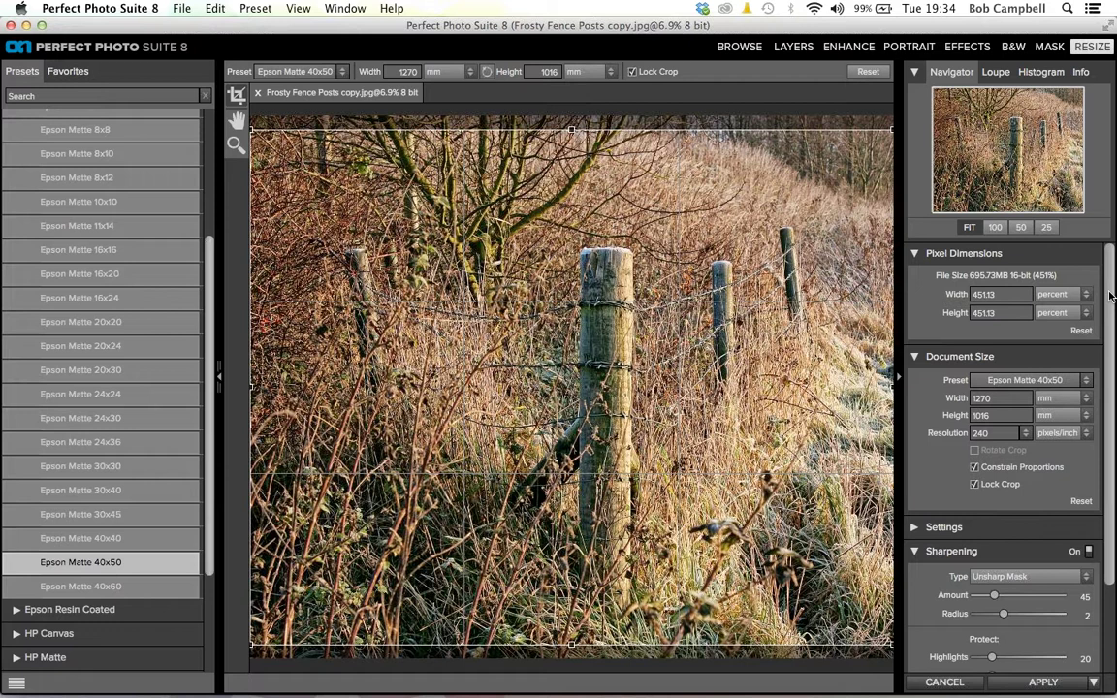
{"action": "scroll", "coordinate": [1112, 388], "scroll_direction": "down", "scroll_amount": 1}
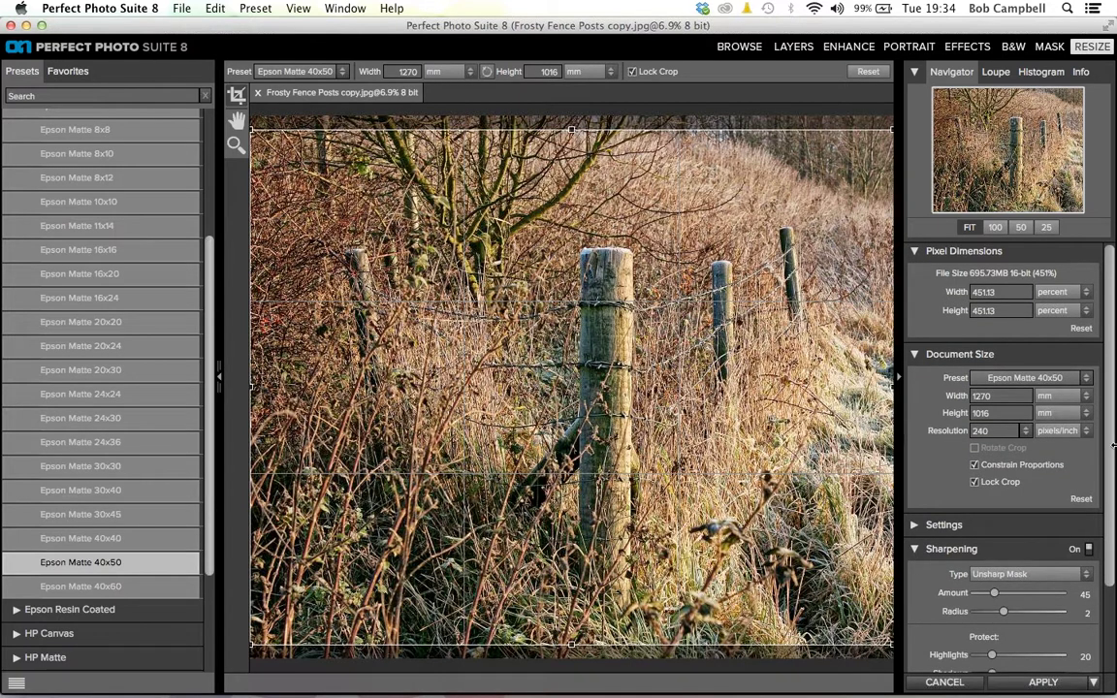
{"action": "scroll", "coordinate": [965, 514], "scroll_direction": "down", "scroll_amount": 5}
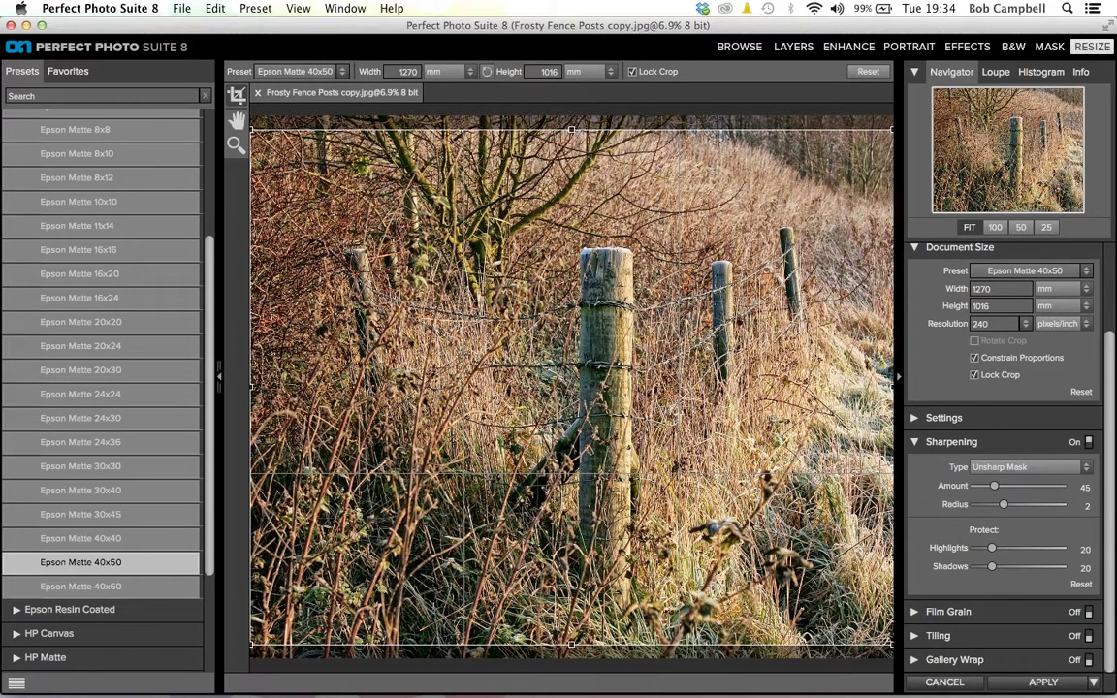
{"action": "left_click", "coordinate": [941, 682]}
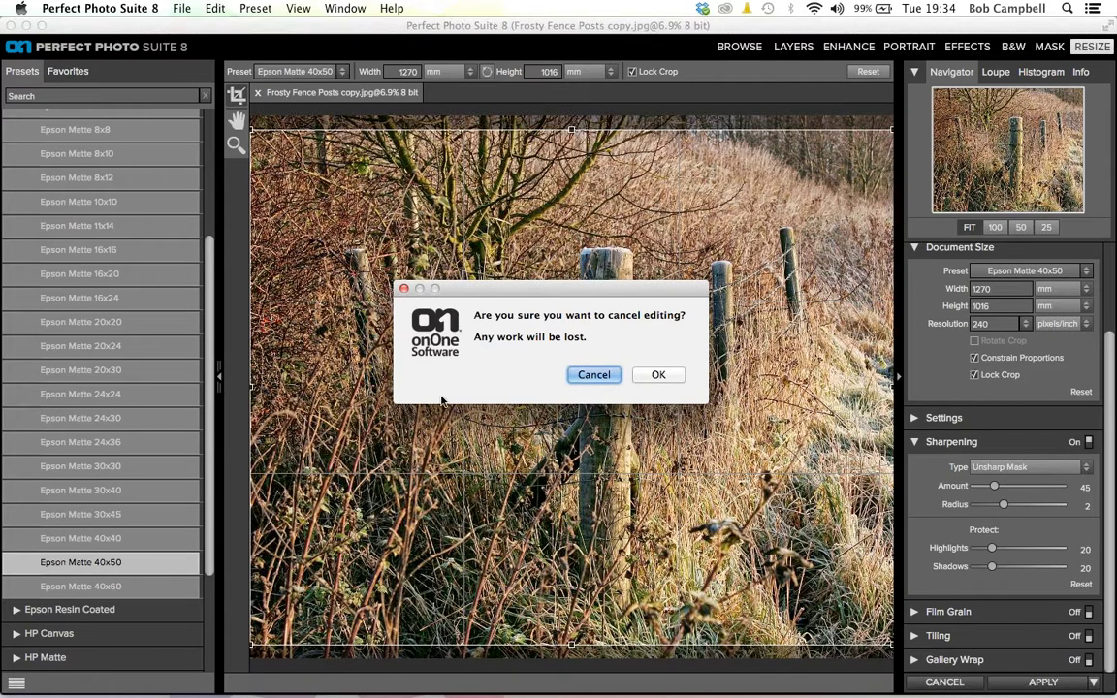
{"action": "left_click", "coordinate": [659, 376]}
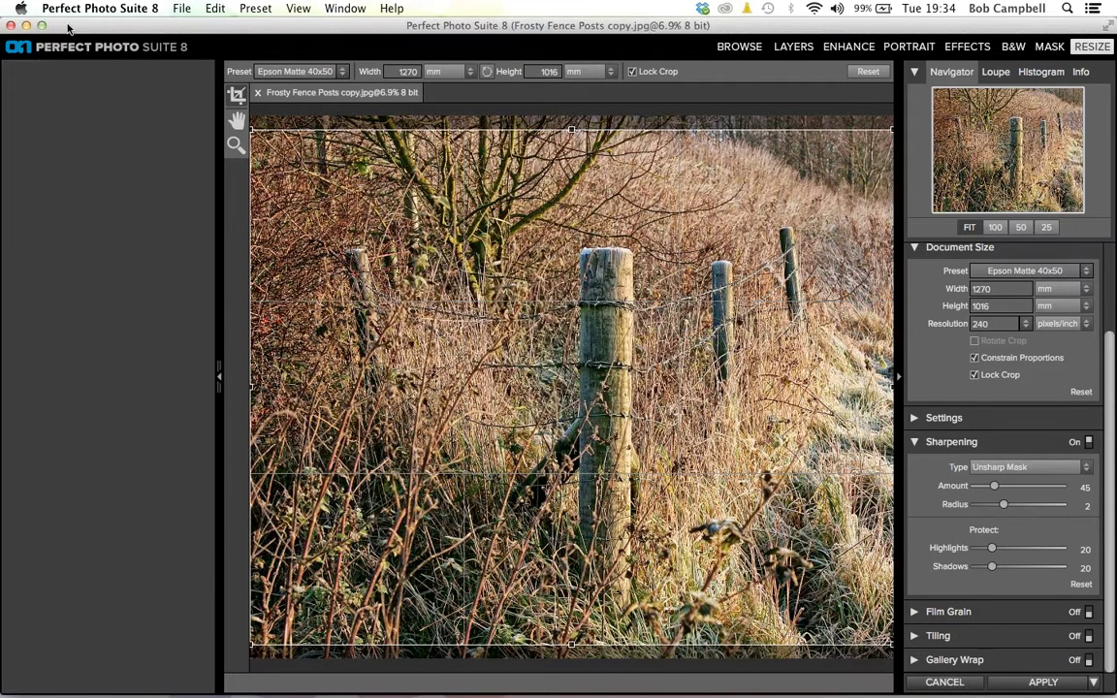
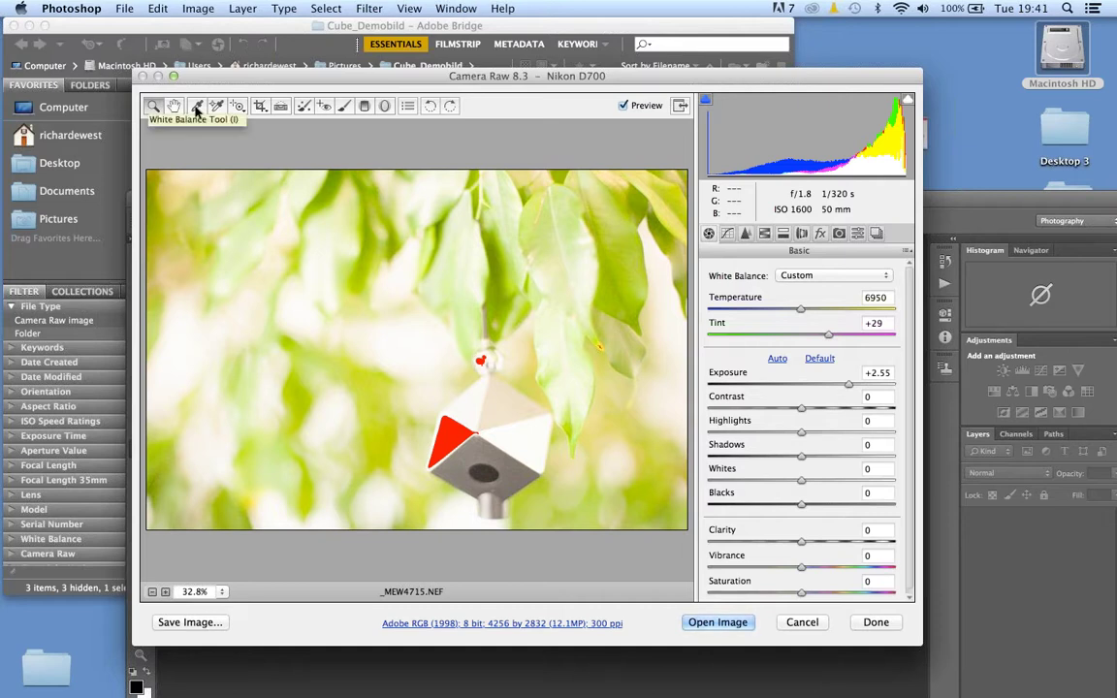
Step: In Camera Raw, sample the white balance from the hanging cube's side face and set the exposure to +1.90
{"action": "left_click", "coordinate": [197, 107]}
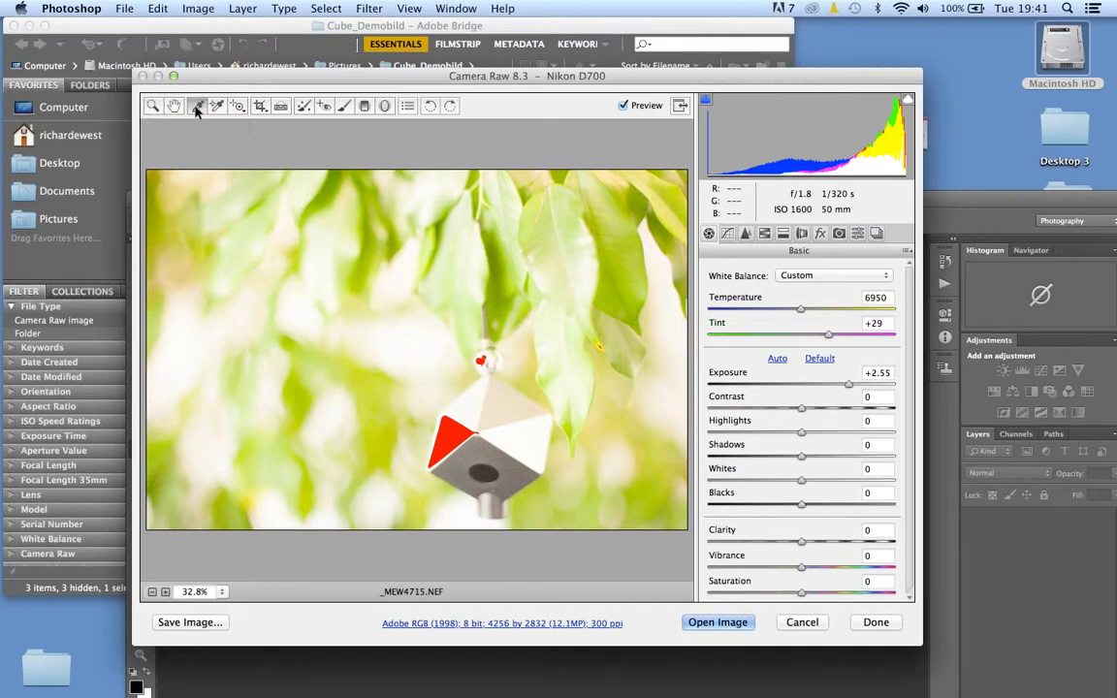
{"action": "left_click", "coordinate": [454, 426]}
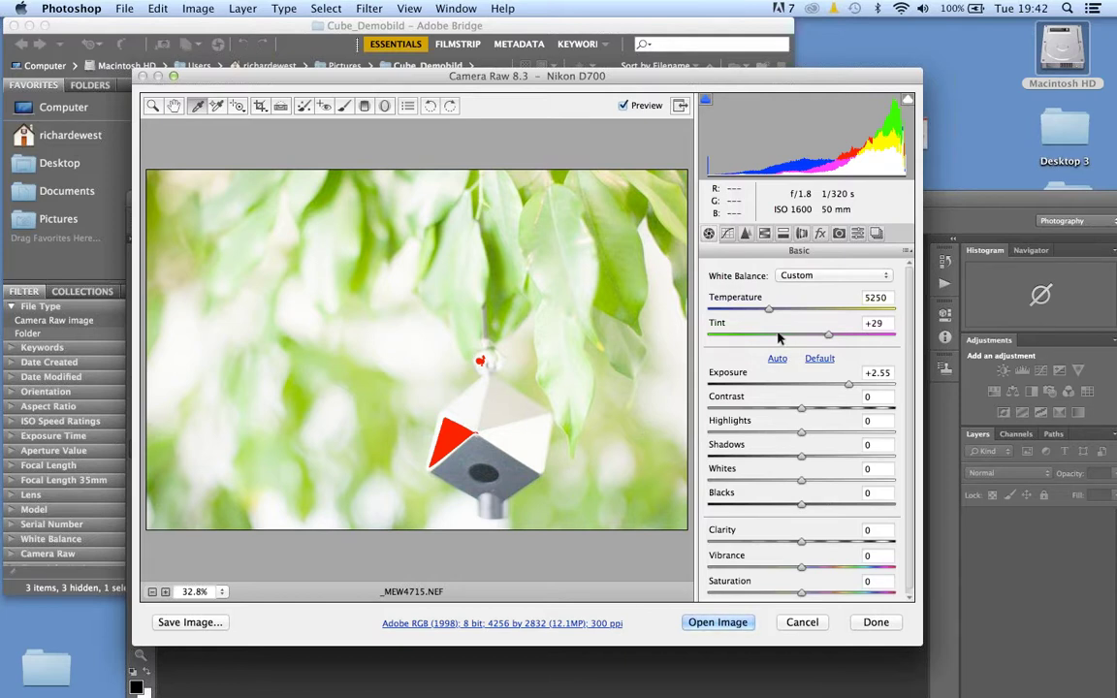
{"action": "left_click", "coordinate": [847, 387]}
{"action": "left_click_drag", "start_coordinate": [847, 387], "coordinate": [835, 387]}
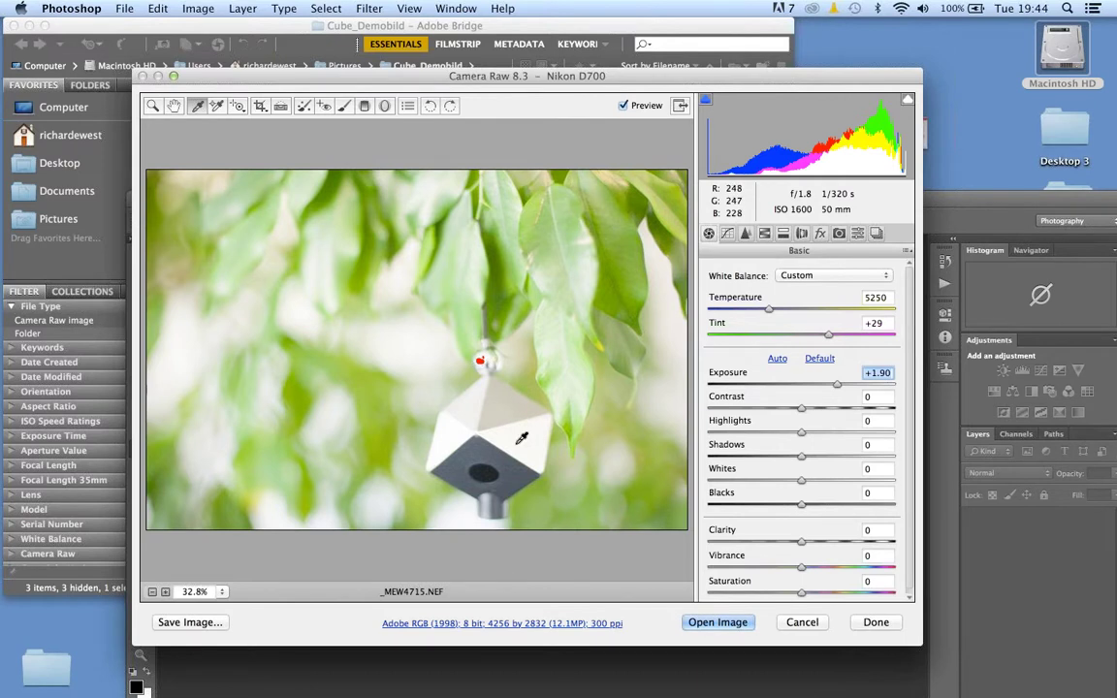
Step: Lower the Blacks value of the cube photo to -79
{"action": "left_click", "coordinate": [802, 506]}
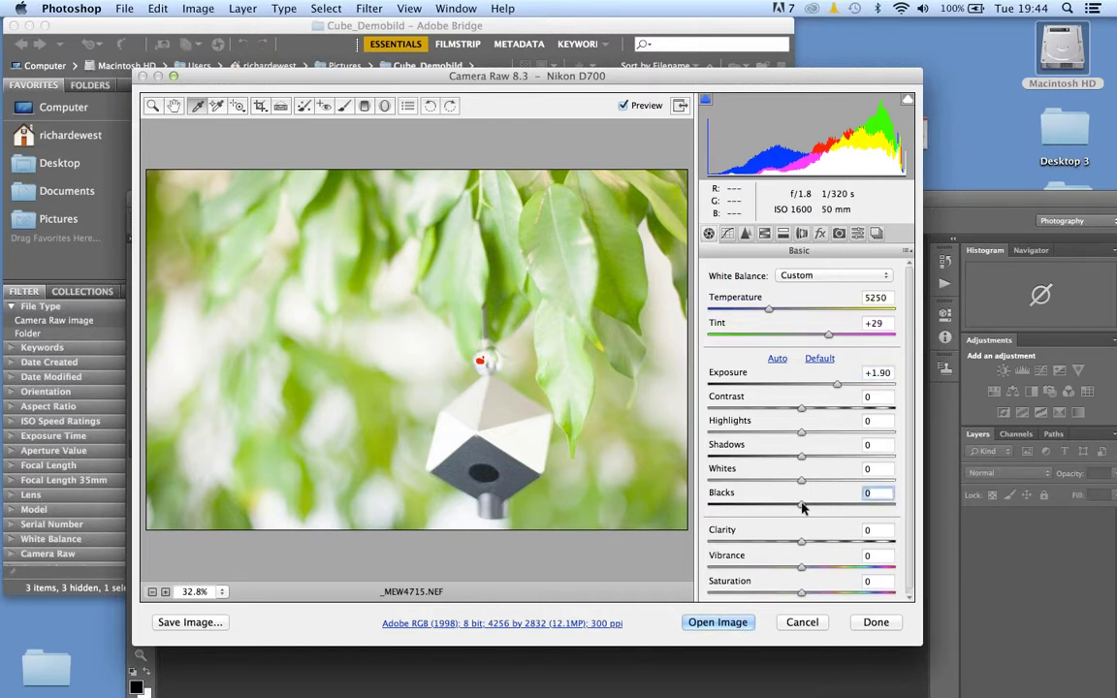
{"action": "key", "text": "Down"}
{"action": "key", "text": "Down"}
{"action": "key", "text": "Down"}
{"action": "key", "text": "Down"}
{"action": "key", "text": "Down"}
{"action": "key", "text": "Down"}
{"action": "key", "text": "Down"}
{"action": "key", "text": "Down"}
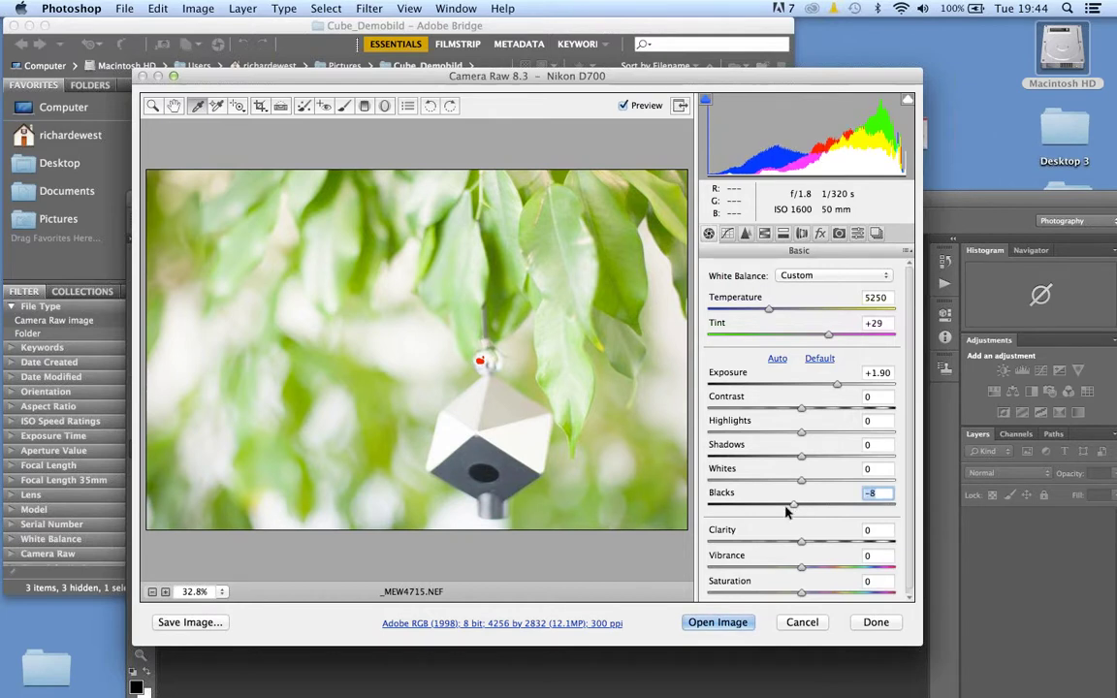
{"action": "left_click_drag", "start_coordinate": [786, 512], "coordinate": [728, 511]}
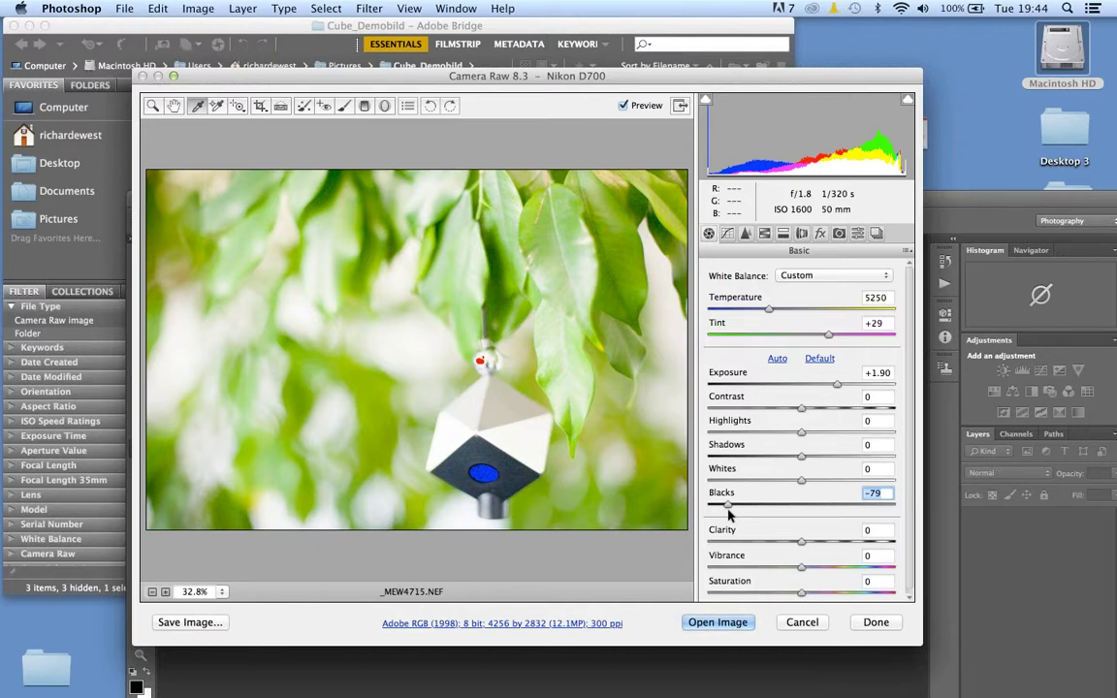
Step: Examine the Camera Raw options for saving settings and applying presets without choosing any
{"action": "left_click", "coordinate": [907, 251]}
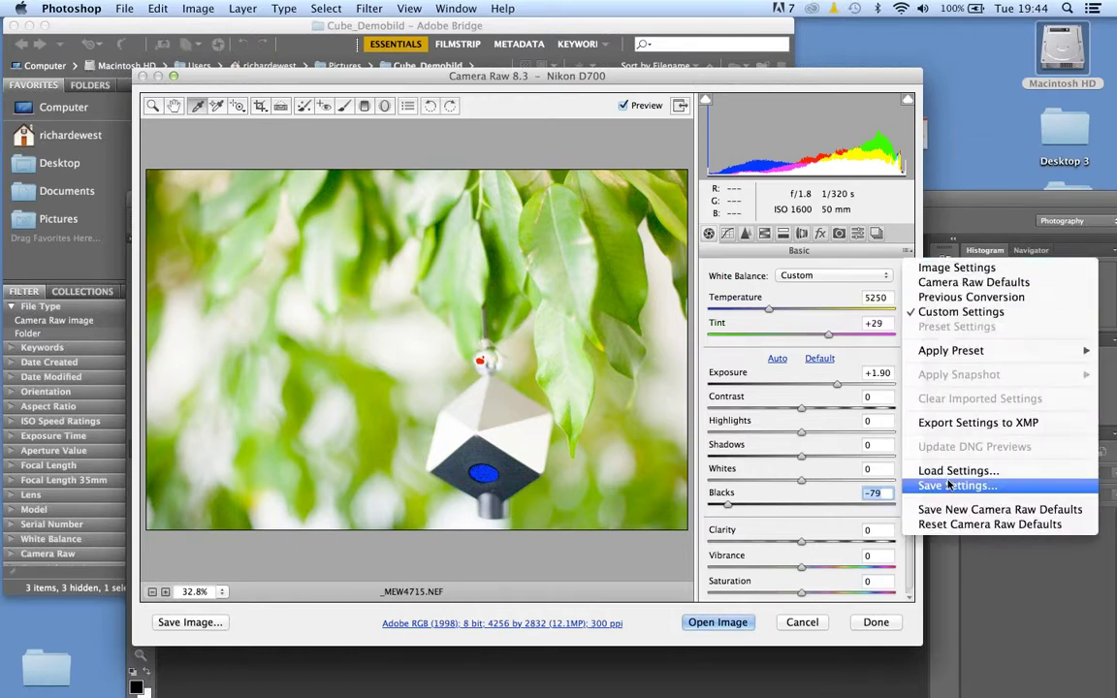
{"action": "mouse_move", "coordinate": [946, 357]}
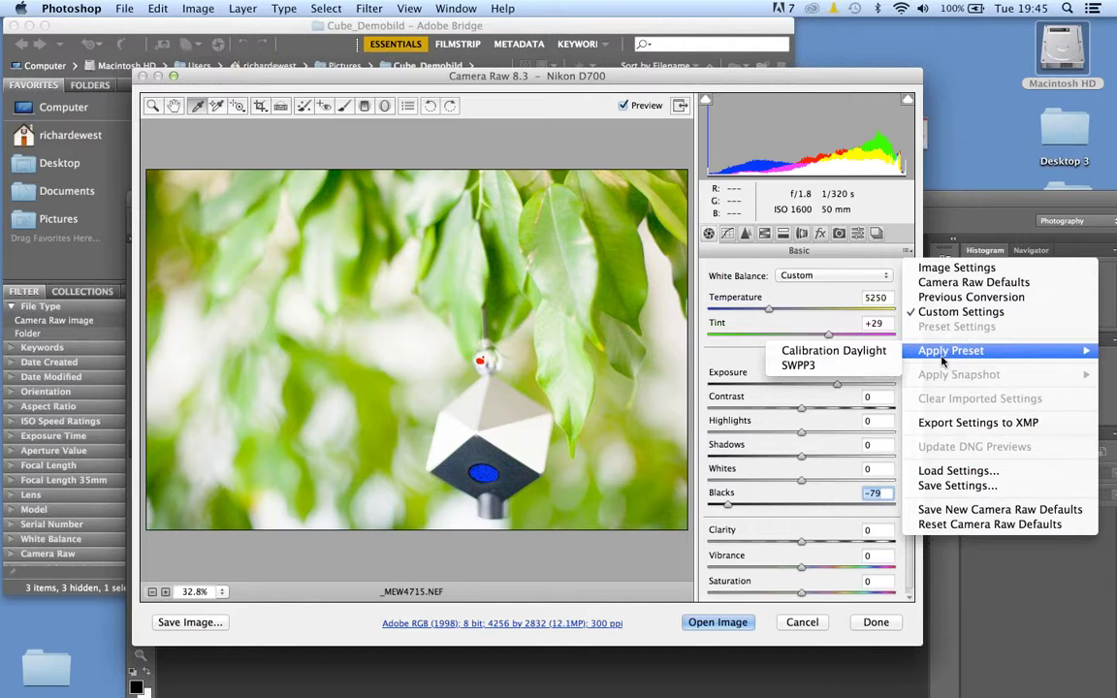
{"action": "left_click", "coordinate": [583, 373]}
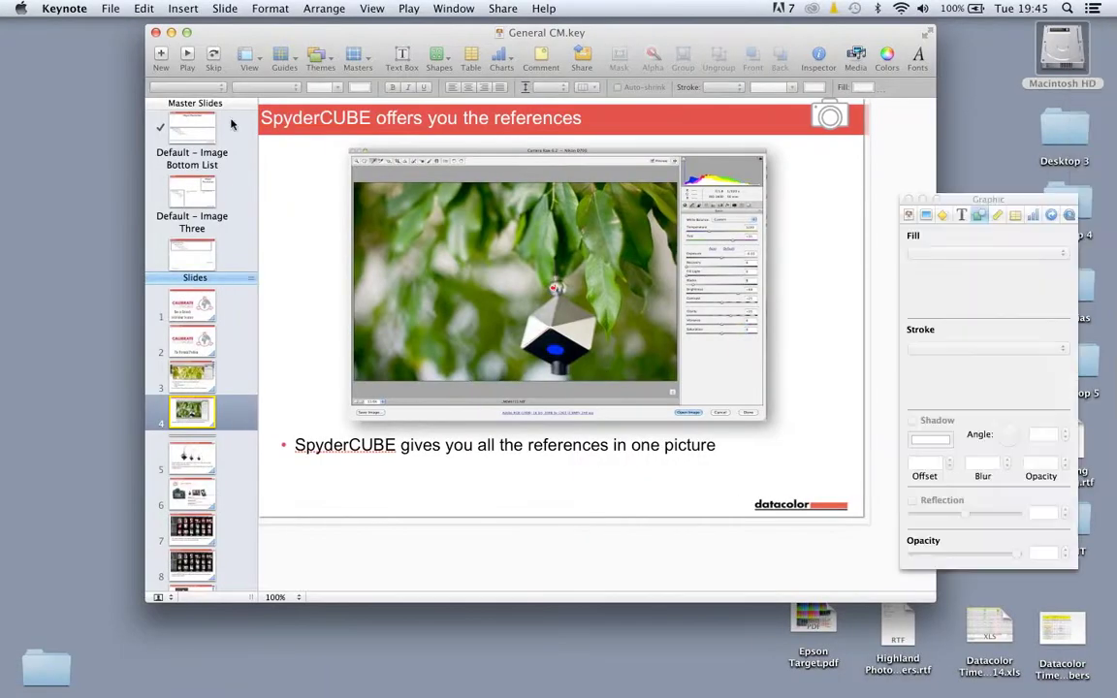
Step: Switch to Keynote and start the slideshow from the slide on the SpyderCUBE references
{"action": "left_click", "coordinate": [171, 55]}
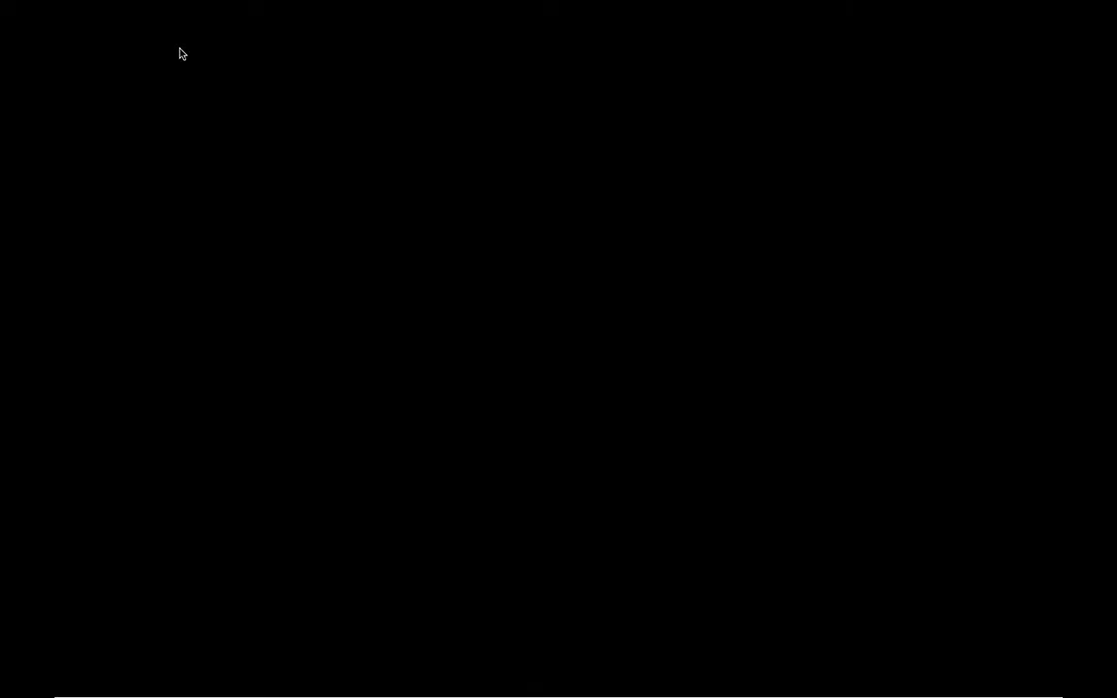
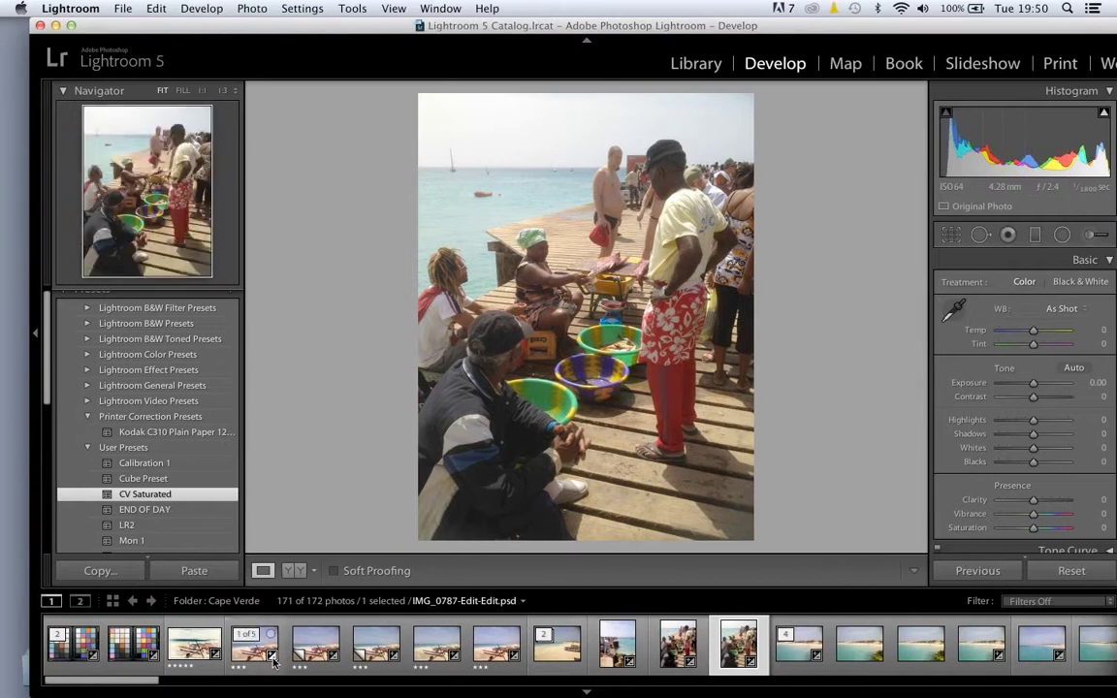
Step: In Lightroom's Develop module, open the second colour chart photo and sample its white balance from light grey patch E2
{"action": "scroll", "coordinate": [275, 664], "scroll_direction": "right", "scroll_amount": 4}
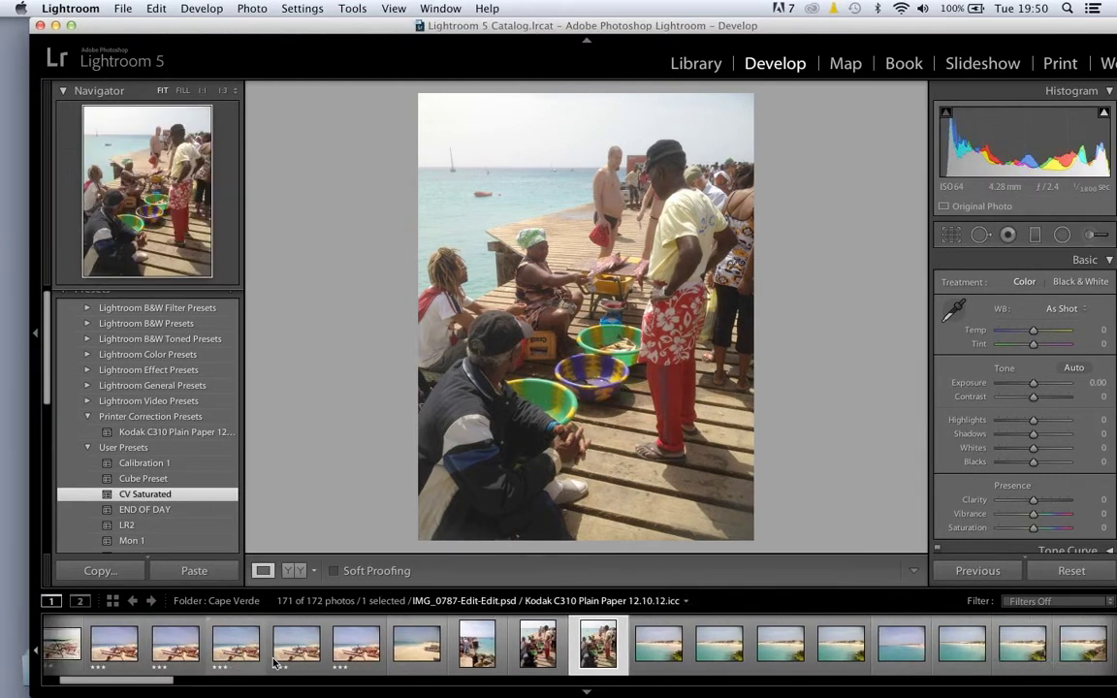
{"action": "scroll", "coordinate": [275, 663], "scroll_direction": "left", "scroll_amount": 3}
{"action": "scroll", "coordinate": [274, 664], "scroll_direction": "left", "scroll_amount": 3}
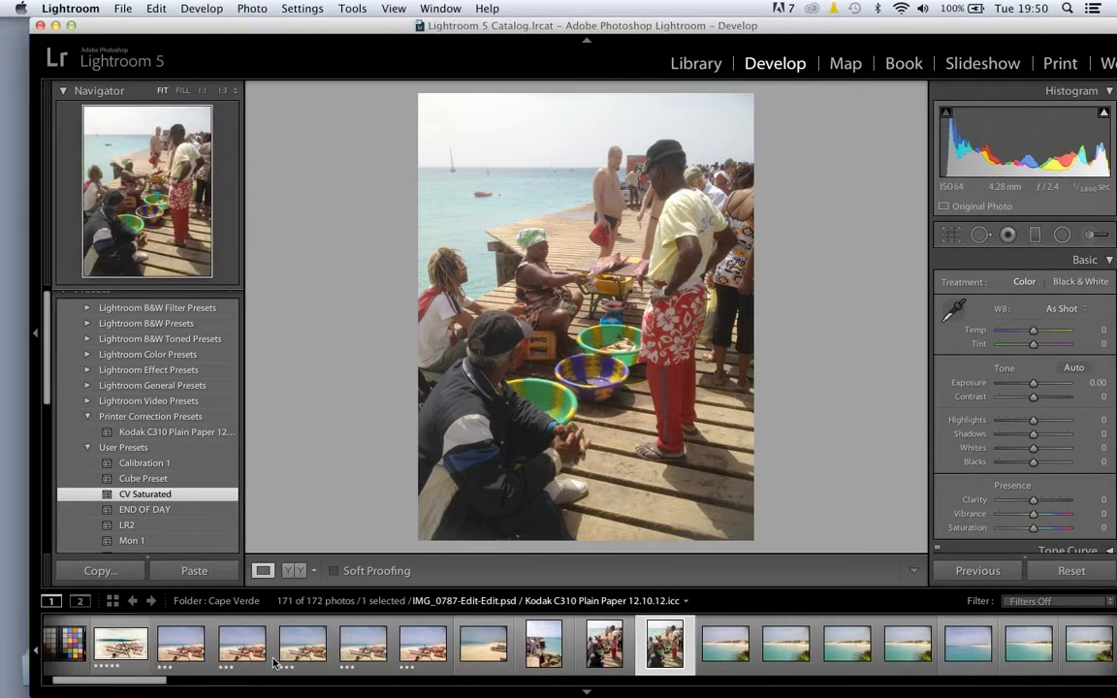
{"action": "left_click", "coordinate": [134, 652]}
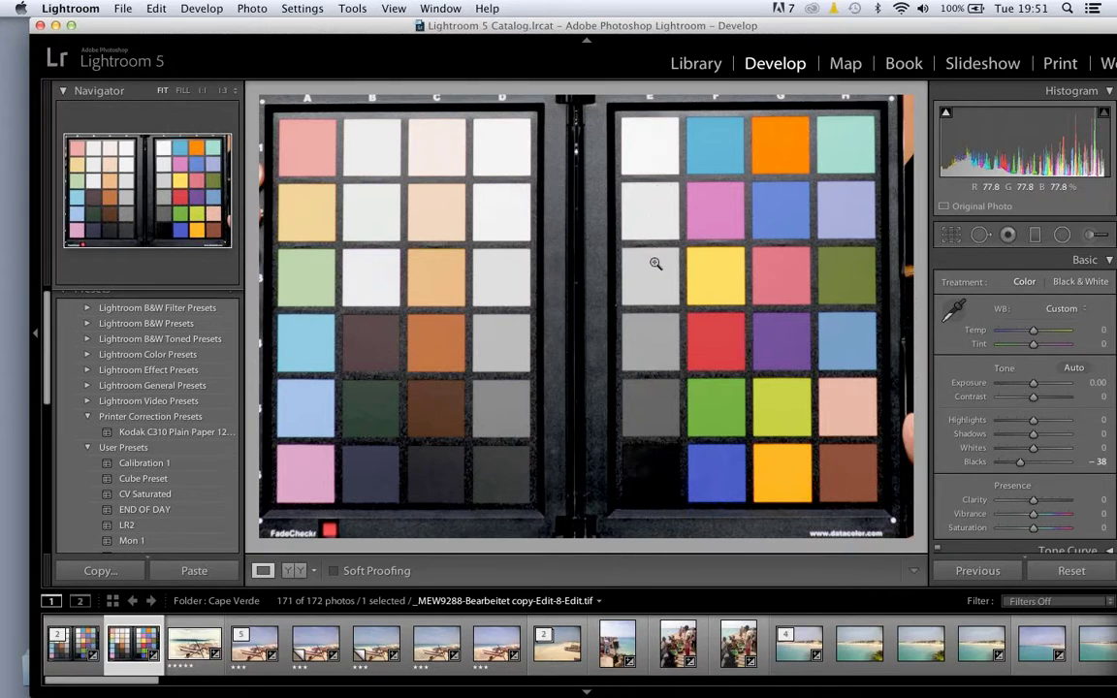
{"action": "left_click", "coordinate": [955, 308]}
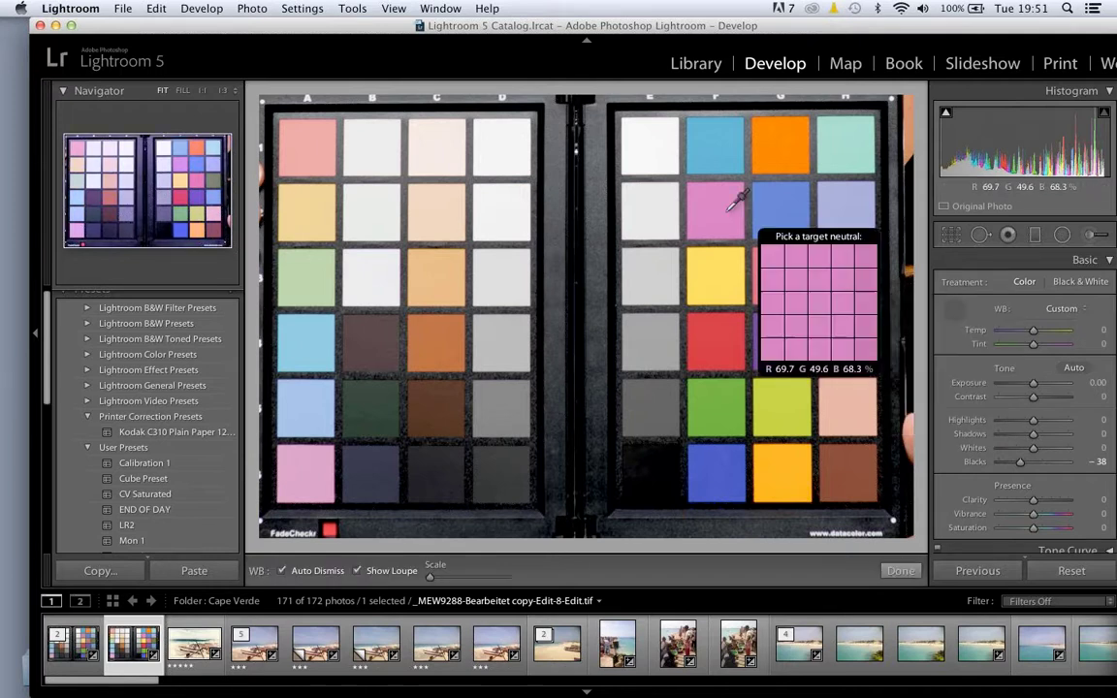
{"action": "left_click", "coordinate": [649, 210]}
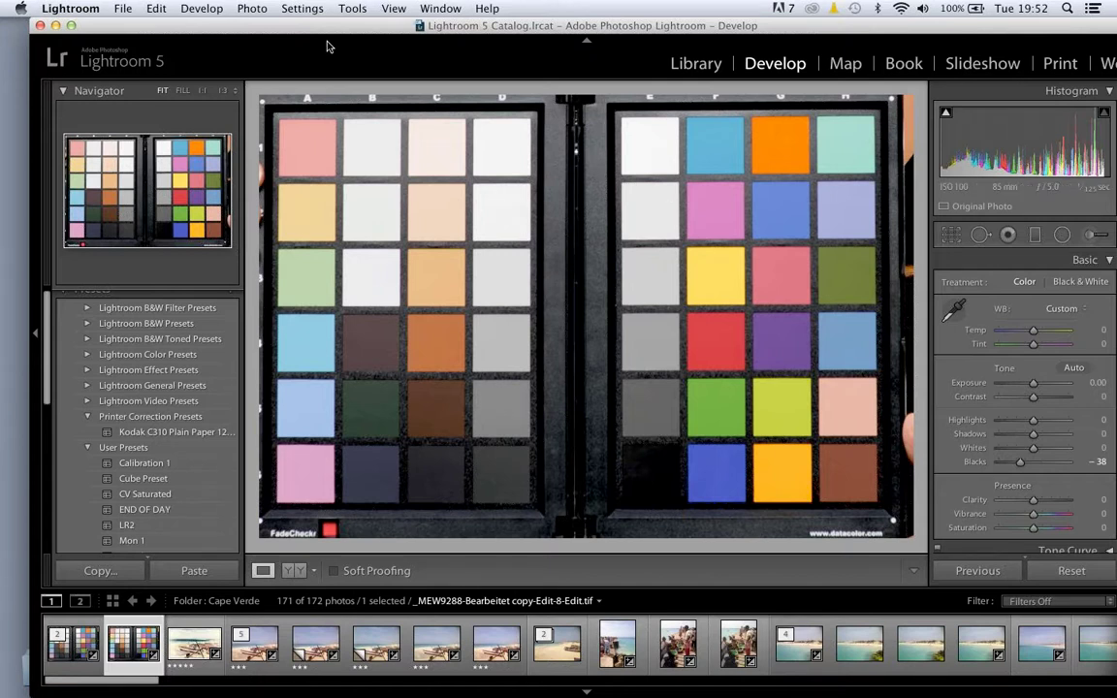
Step: Send the chart photo to SpyderCheckr as a copy with Lightroom adjustments and skip the software update check
{"action": "left_click", "coordinate": [251, 9]}
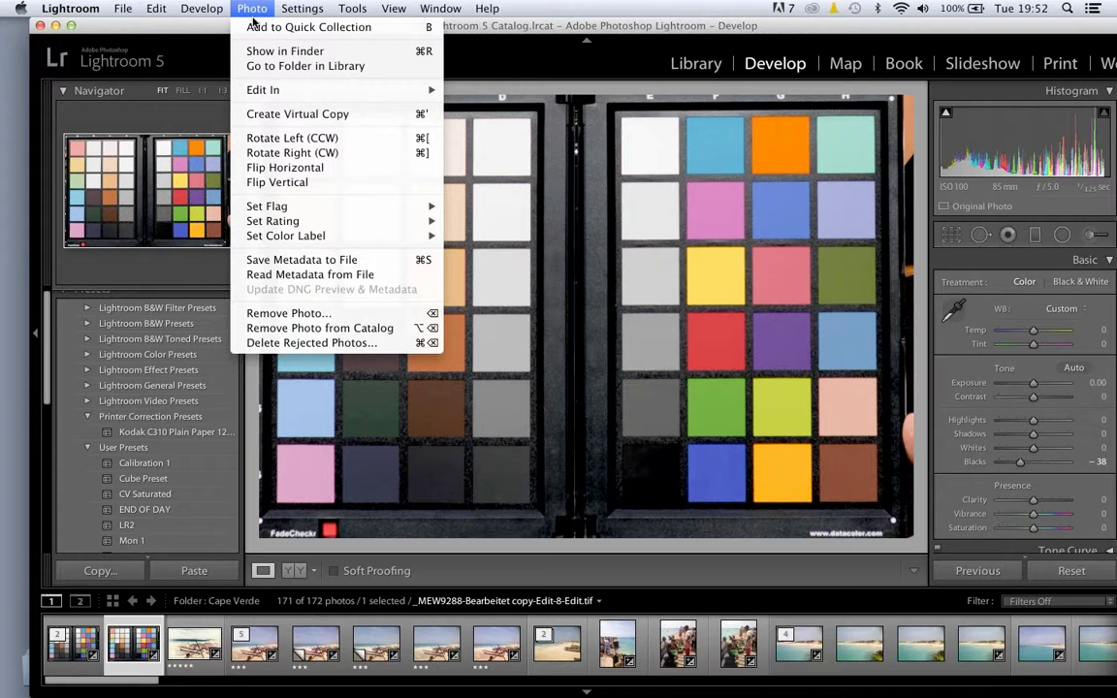
{"action": "mouse_move", "coordinate": [234, 88]}
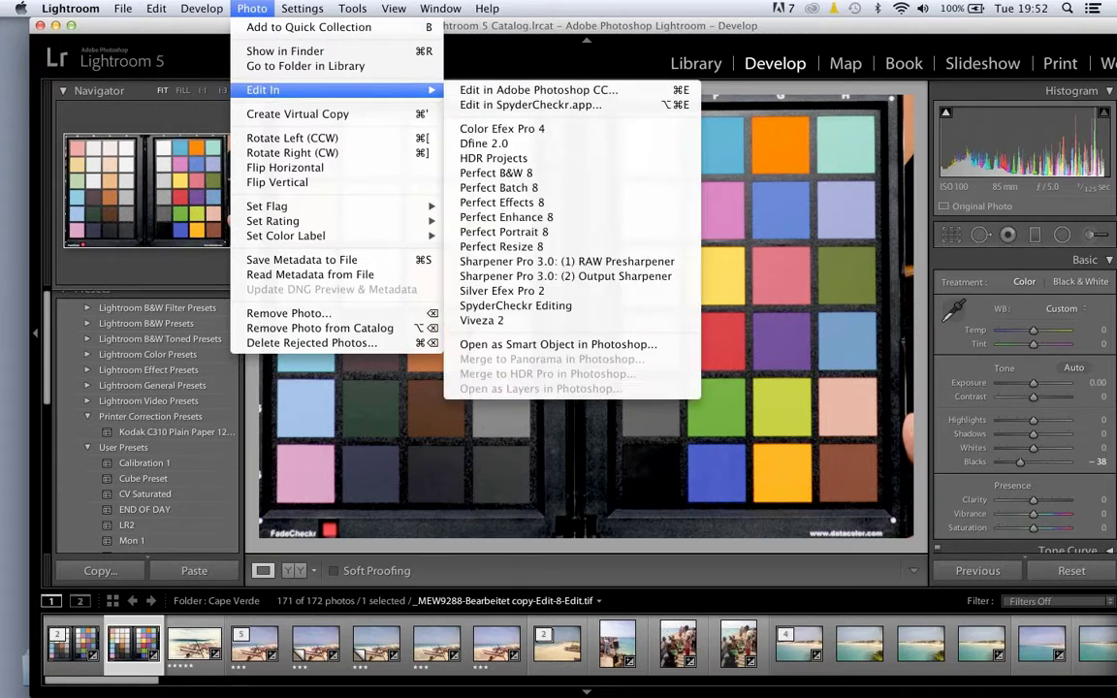
{"action": "left_click", "coordinate": [594, 105]}
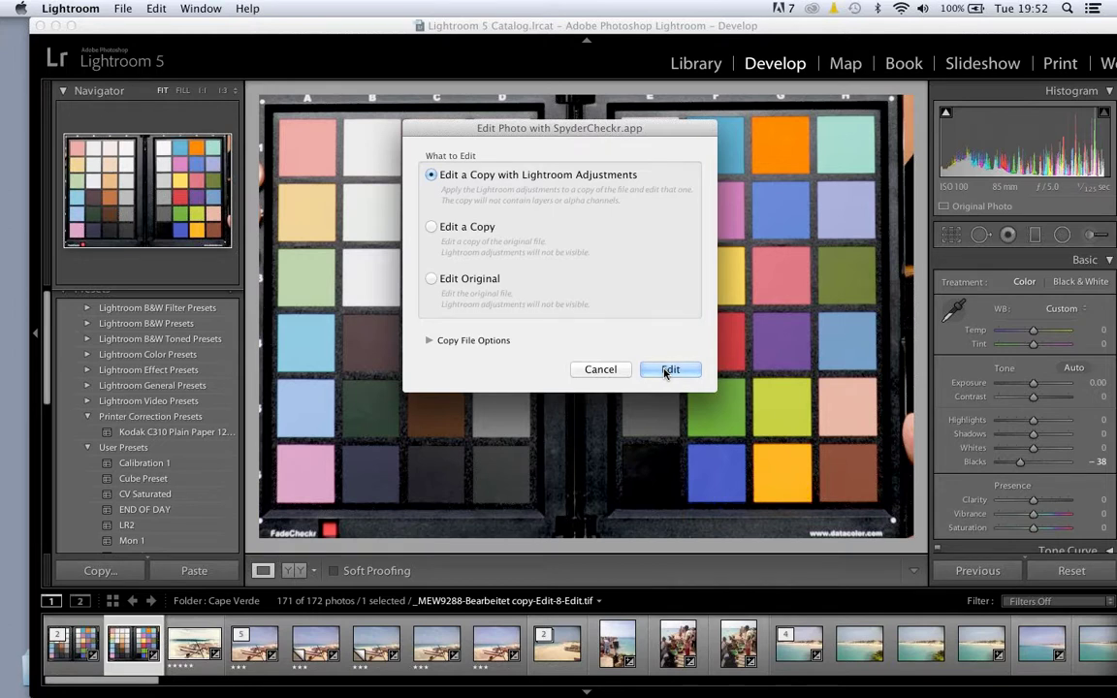
{"action": "left_click", "coordinate": [667, 370]}
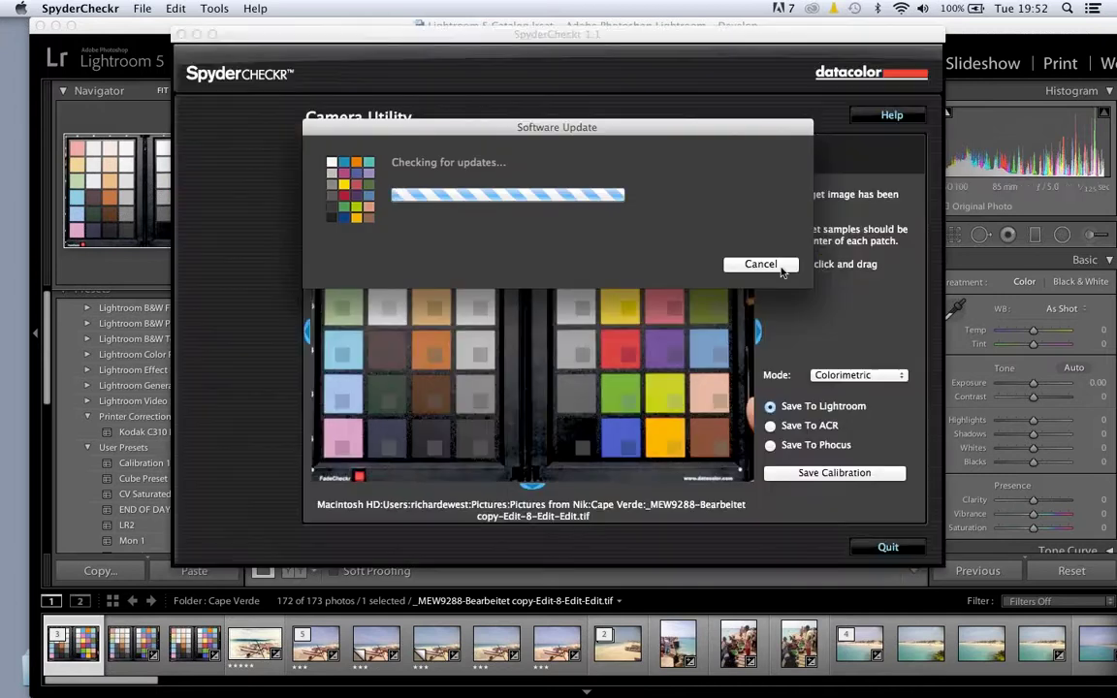
{"action": "left_click", "coordinate": [761, 265]}
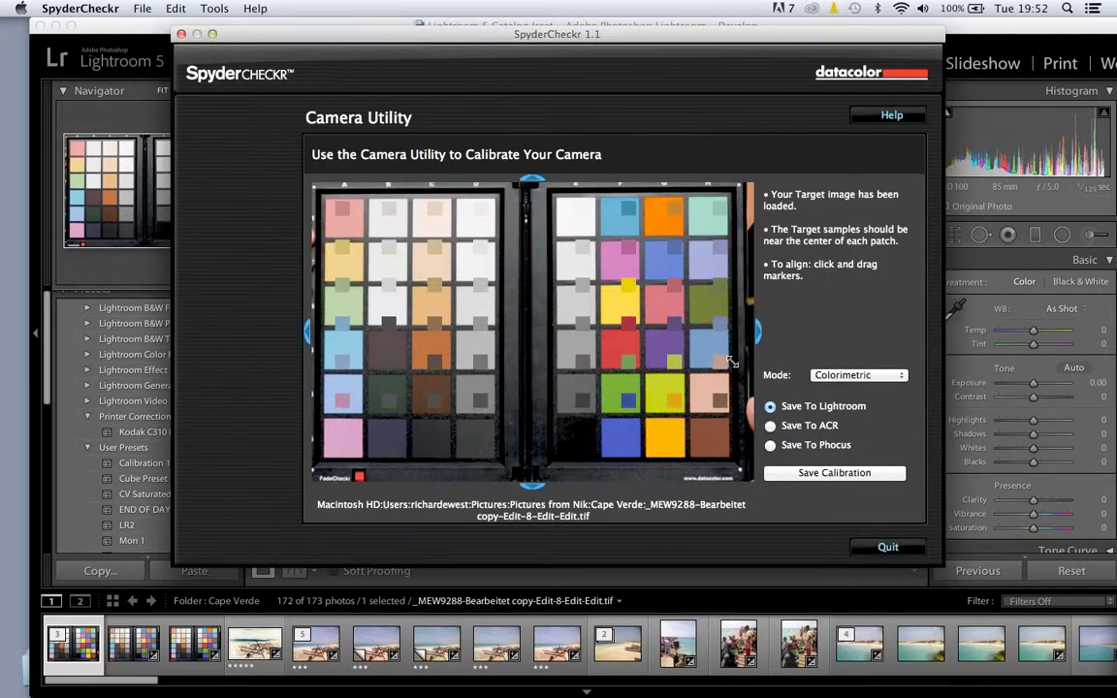
Step: Resize the grid of sample markers so that each marker sits near the centre of its colour patch
{"action": "mouse_move", "coordinate": [732, 362]}
{"action": "left_mouse_down"}
{"action": "mouse_move", "coordinate": [723, 403]}
{"action": "mouse_move", "coordinate": [587, 271]}
{"action": "mouse_move", "coordinate": [395, 236]}
{"action": "left_mouse_up"}
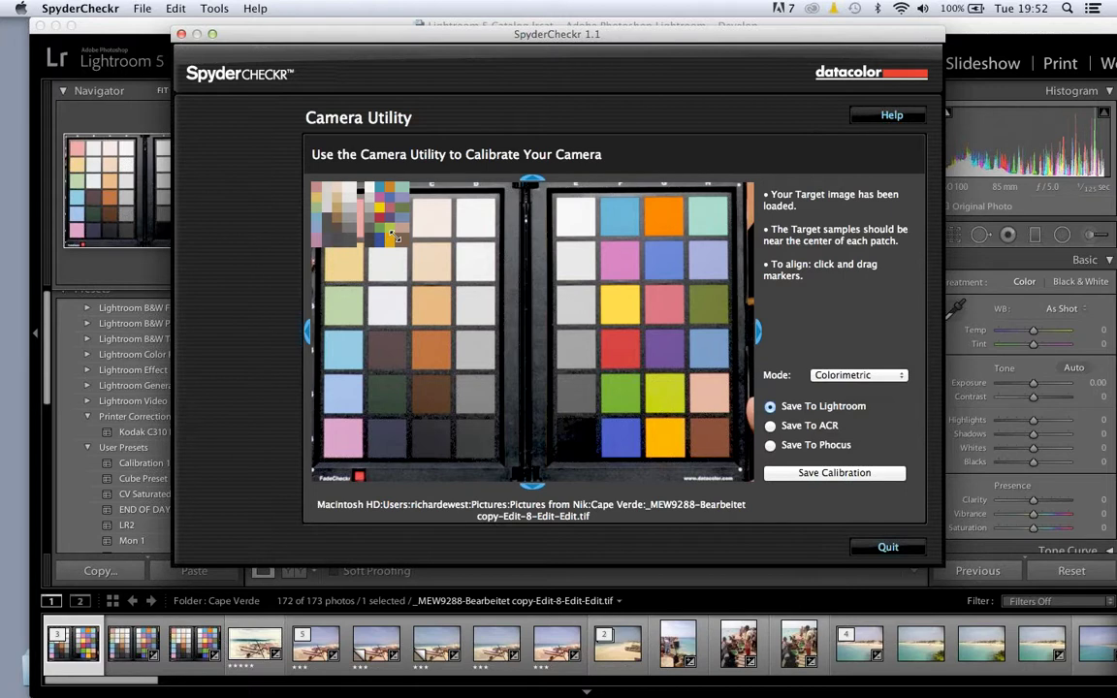
{"action": "mouse_move", "coordinate": [395, 235]}
{"action": "left_mouse_down"}
{"action": "mouse_move", "coordinate": [427, 240]}
{"action": "mouse_move", "coordinate": [456, 266]}
{"action": "mouse_move", "coordinate": [605, 334]}
{"action": "mouse_move", "coordinate": [716, 429]}
{"action": "mouse_move", "coordinate": [723, 455]}
{"action": "mouse_move", "coordinate": [780, 456]}
{"action": "left_mouse_up"}
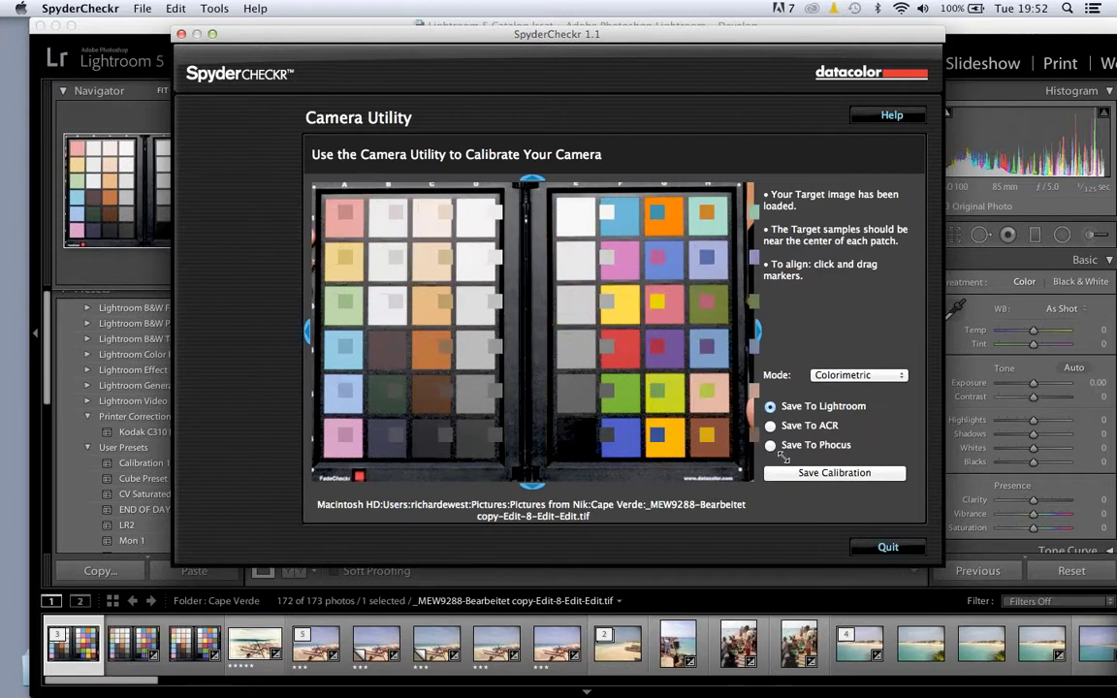
{"action": "left_click_drag", "start_coordinate": [778, 455], "coordinate": [728, 455]}
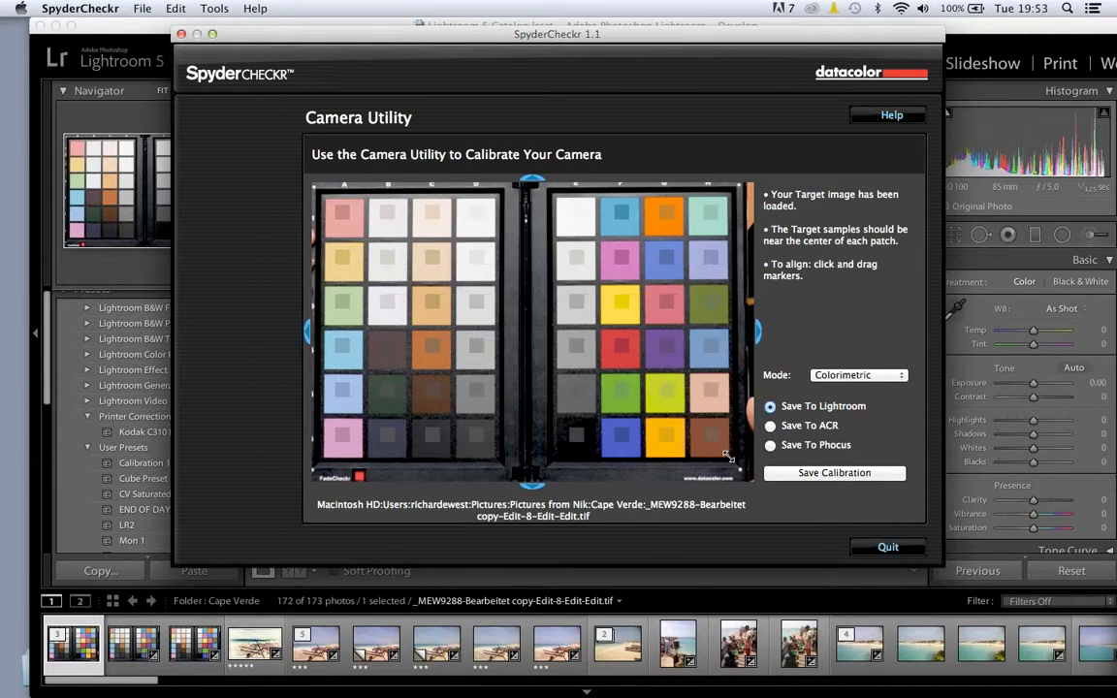
{"action": "left_click_drag", "start_coordinate": [727, 455], "coordinate": [723, 453]}
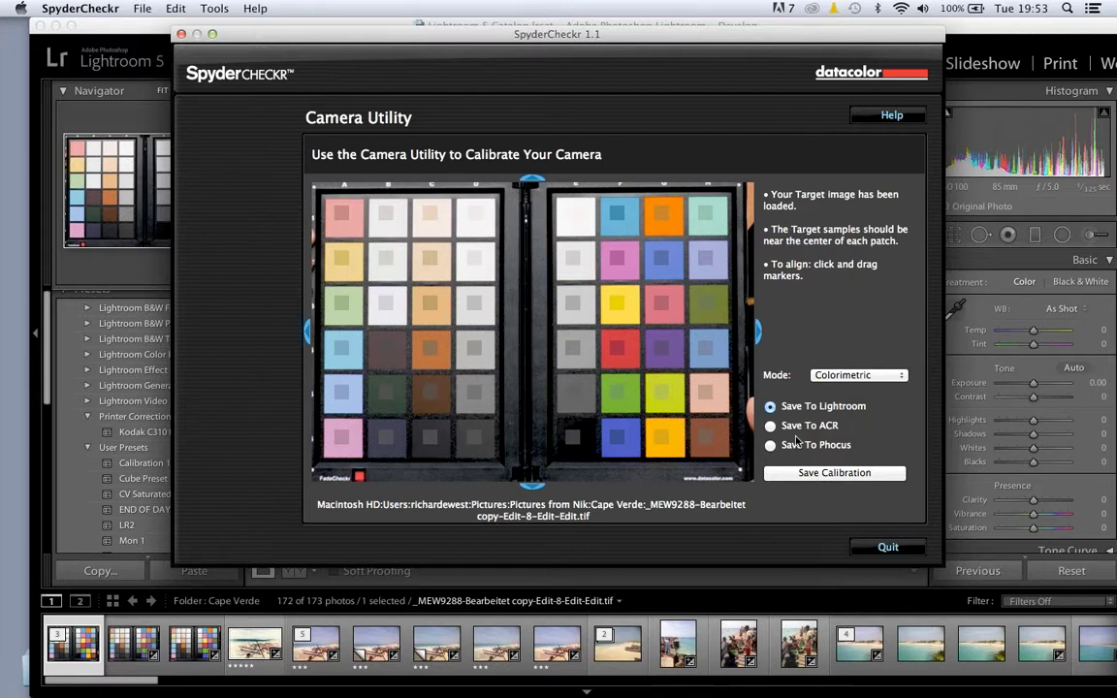
Step: Save the camera calibration in Colorimetric mode as a Lightroom preset named "Tuesday Evening 20"
{"action": "left_click", "coordinate": [901, 377]}
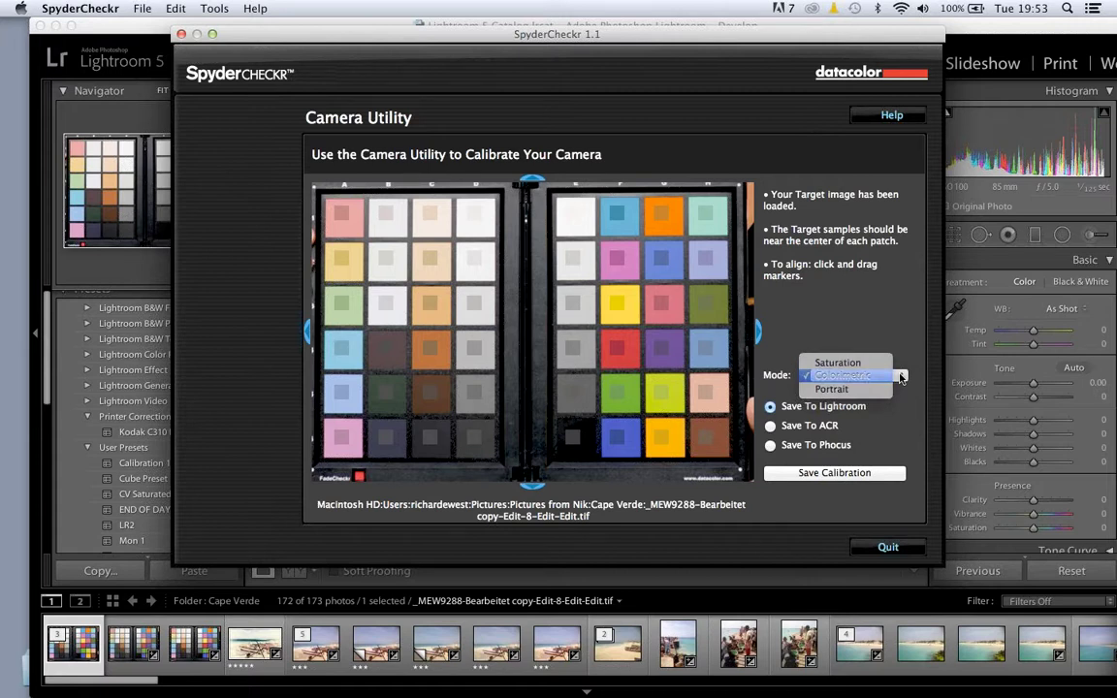
{"action": "left_click", "coordinate": [900, 377]}
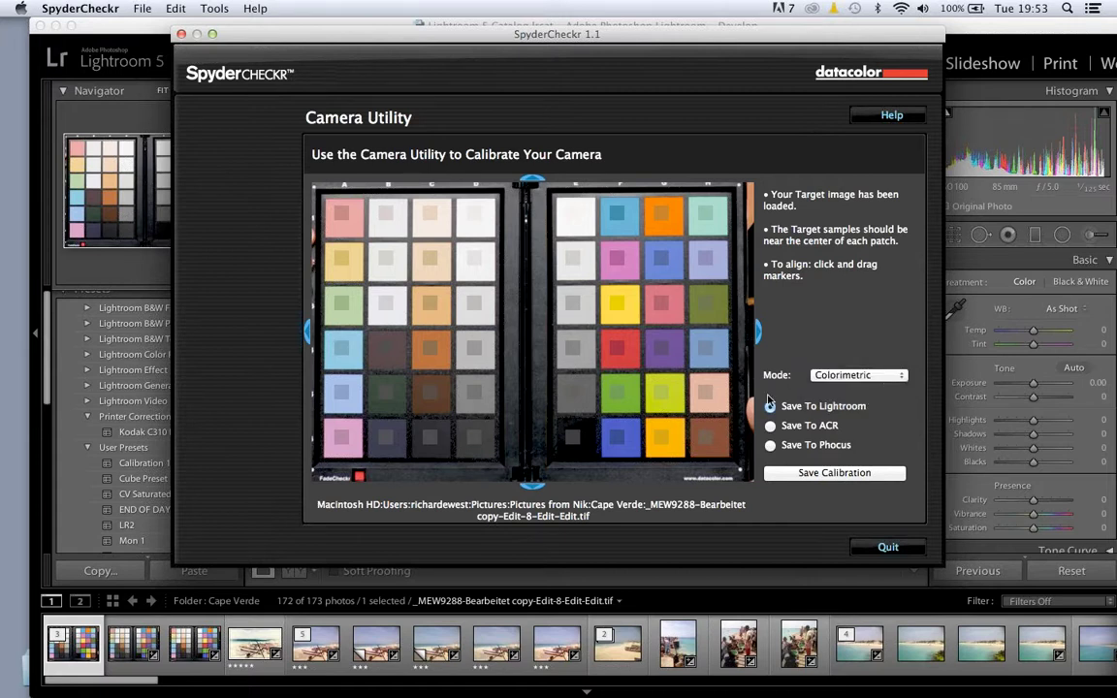
{"action": "left_click", "coordinate": [858, 475]}
{"action": "left_click", "coordinate": [866, 479]}
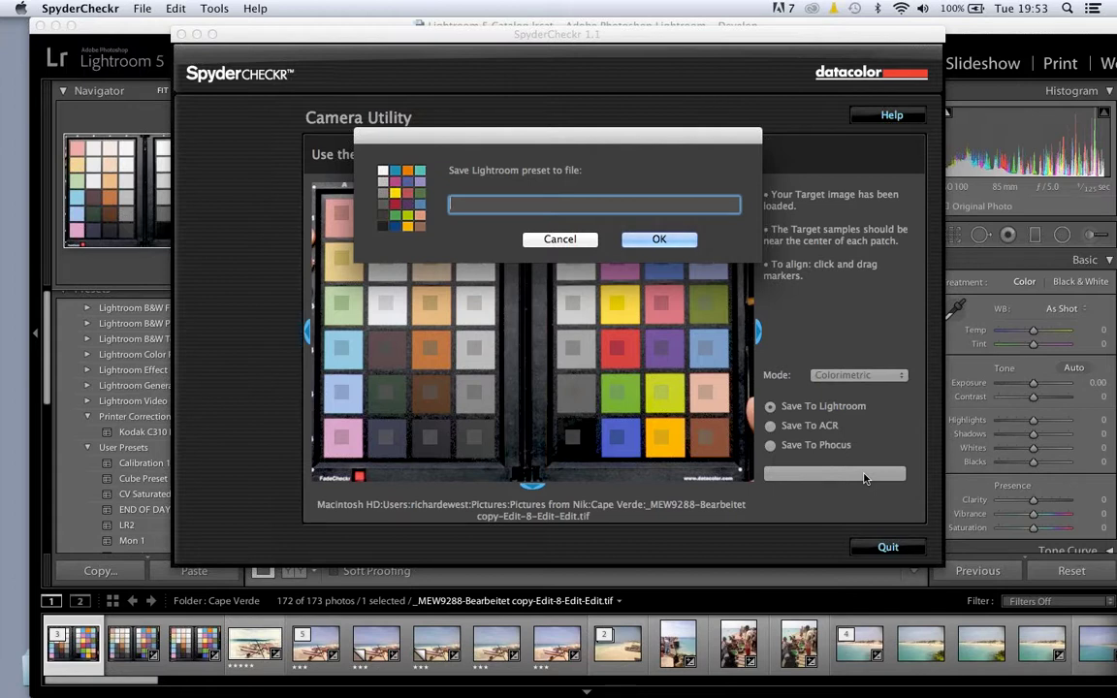
{"action": "type", "text": "t"}
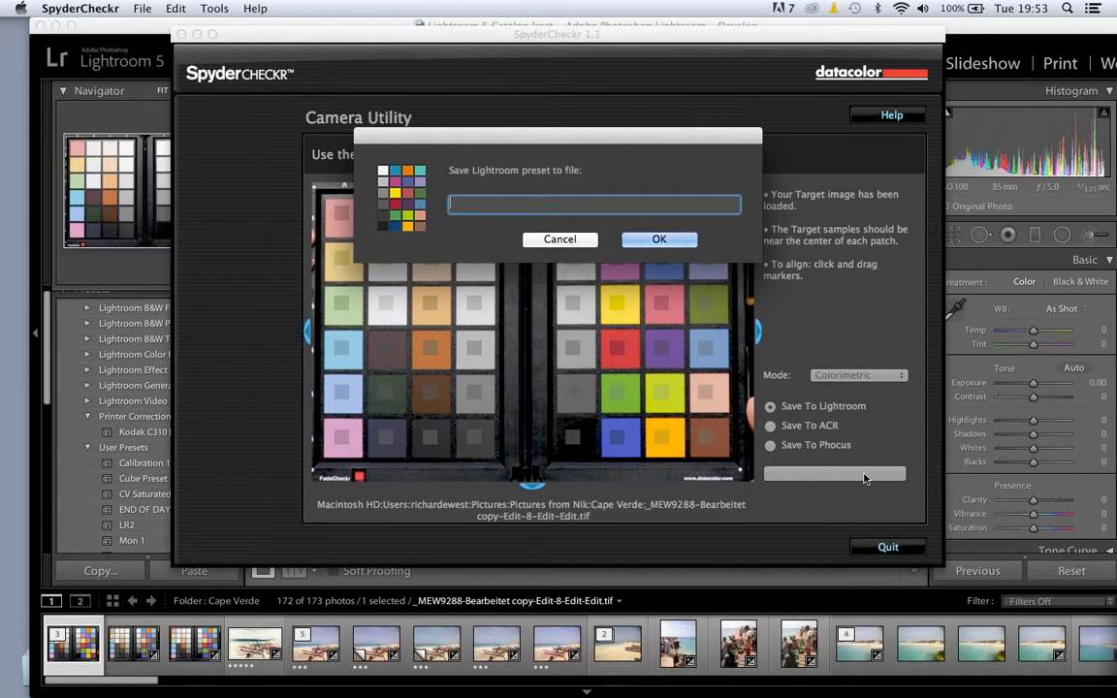
{"action": "type", "text": "Tuesday Evening "}
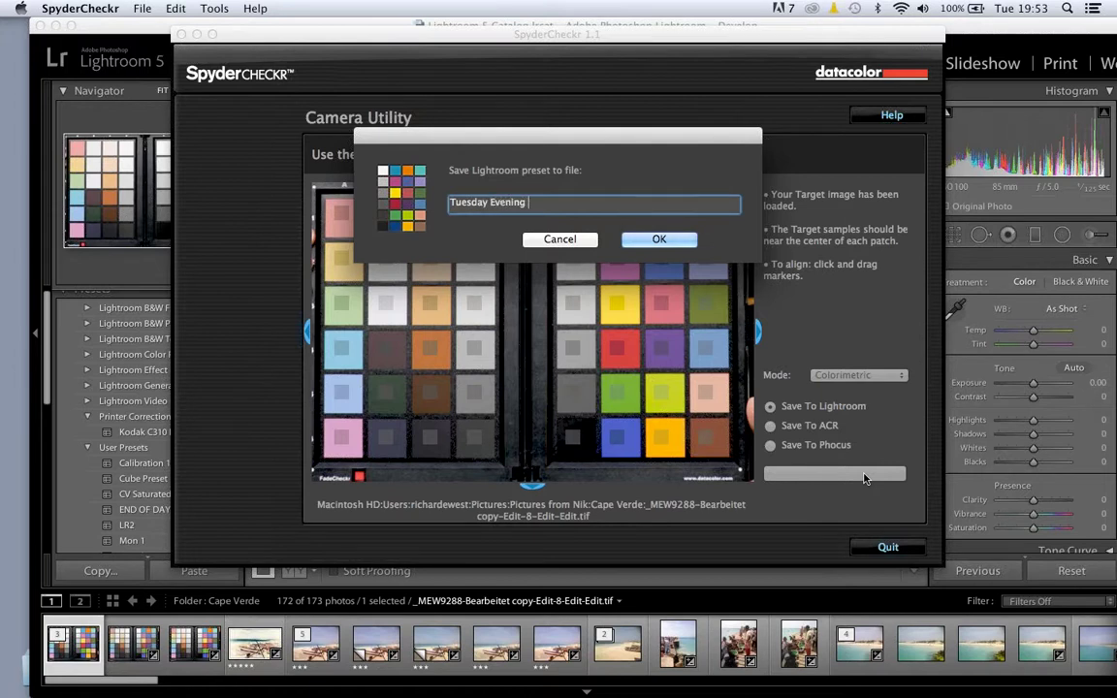
{"action": "type", "text": "20"}
{"action": "left_click", "coordinate": [658, 240]}
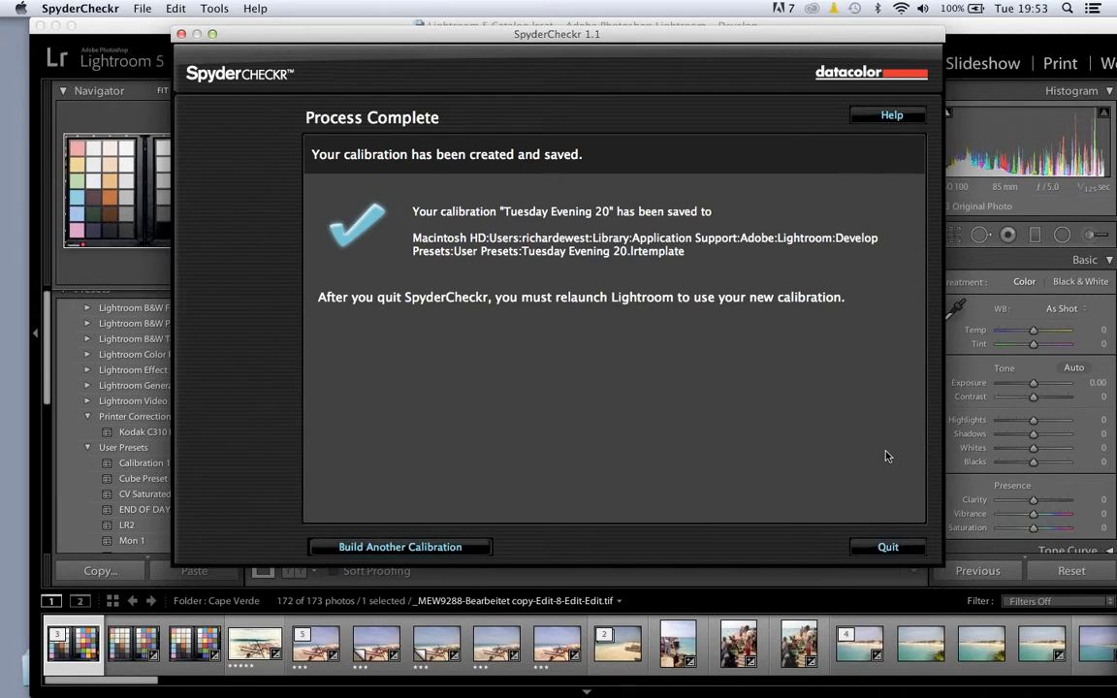
Step: Quit SpyderCheckr and look through the user presets in Lightroom's Develop module
{"action": "left_click", "coordinate": [889, 549]}
{"action": "scroll", "coordinate": [163, 415], "scroll_direction": "down", "scroll_amount": 2}
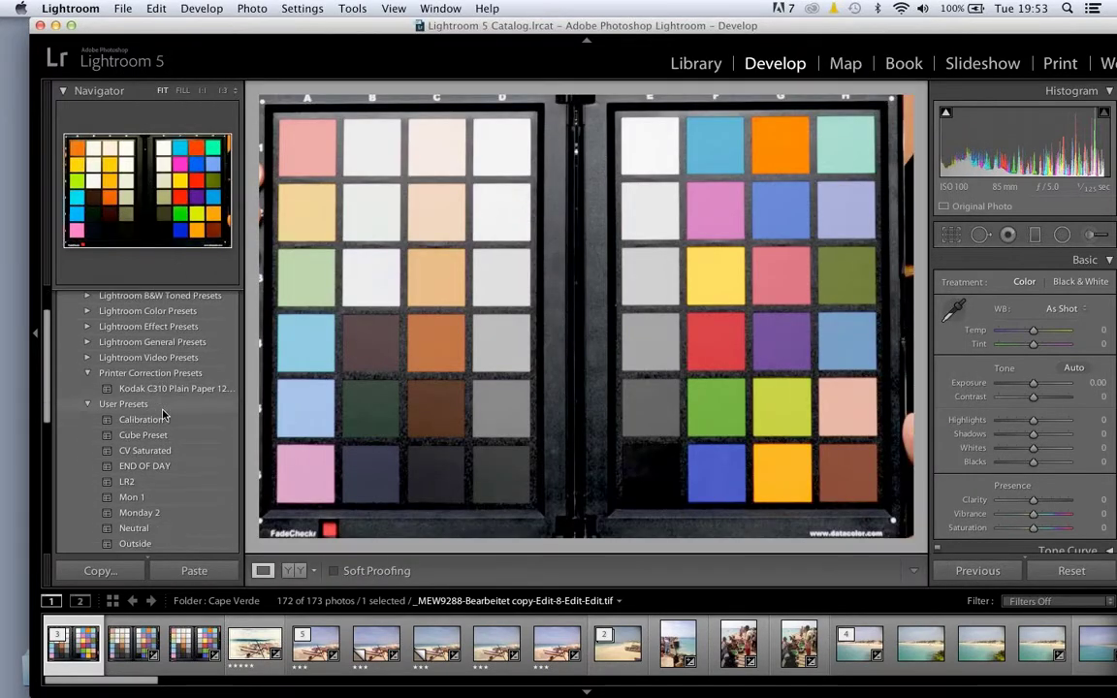
{"action": "scroll", "coordinate": [163, 415], "scroll_direction": "down", "scroll_amount": 6}
{"action": "scroll", "coordinate": [163, 415], "scroll_direction": "down", "scroll_amount": 3}
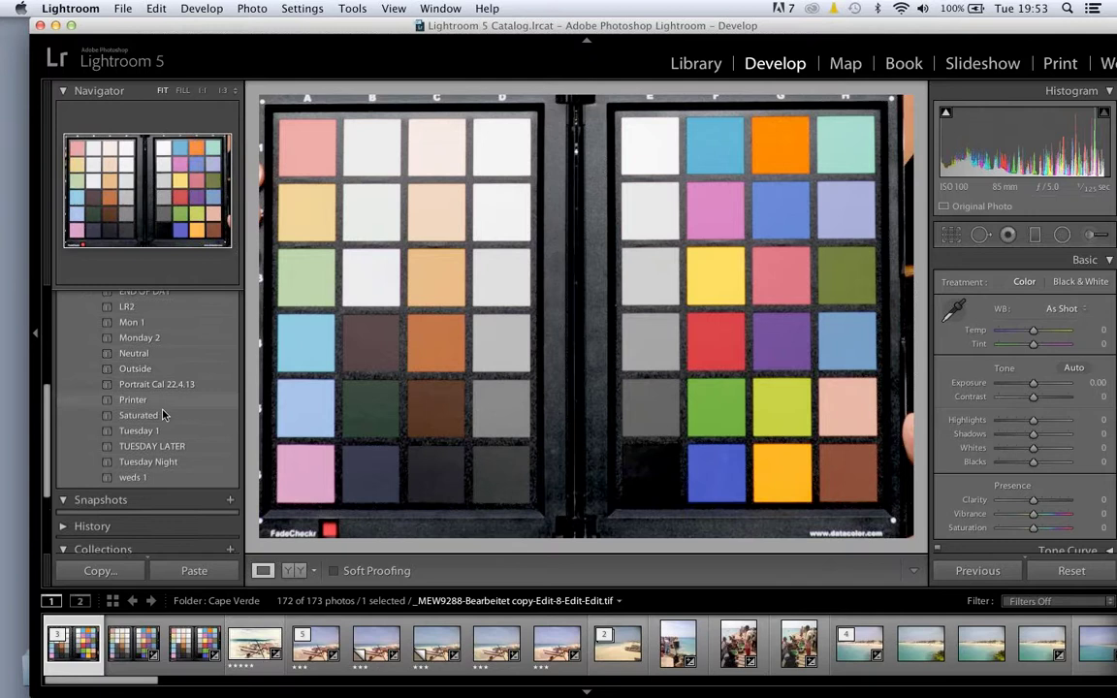
{"action": "scroll", "coordinate": [175, 414], "scroll_direction": "up", "scroll_amount": 3}
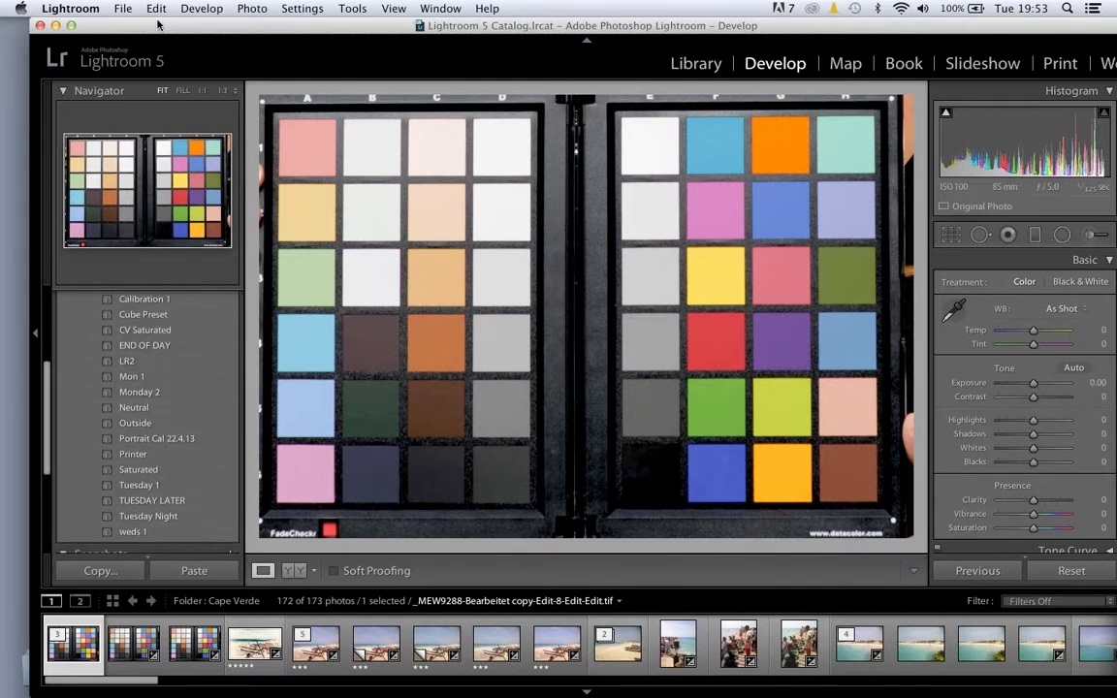
Step: Quit Lightroom, skipping the catalog backup this time, and relaunch it to load the new calibration
{"action": "key", "text": "super+comma"}
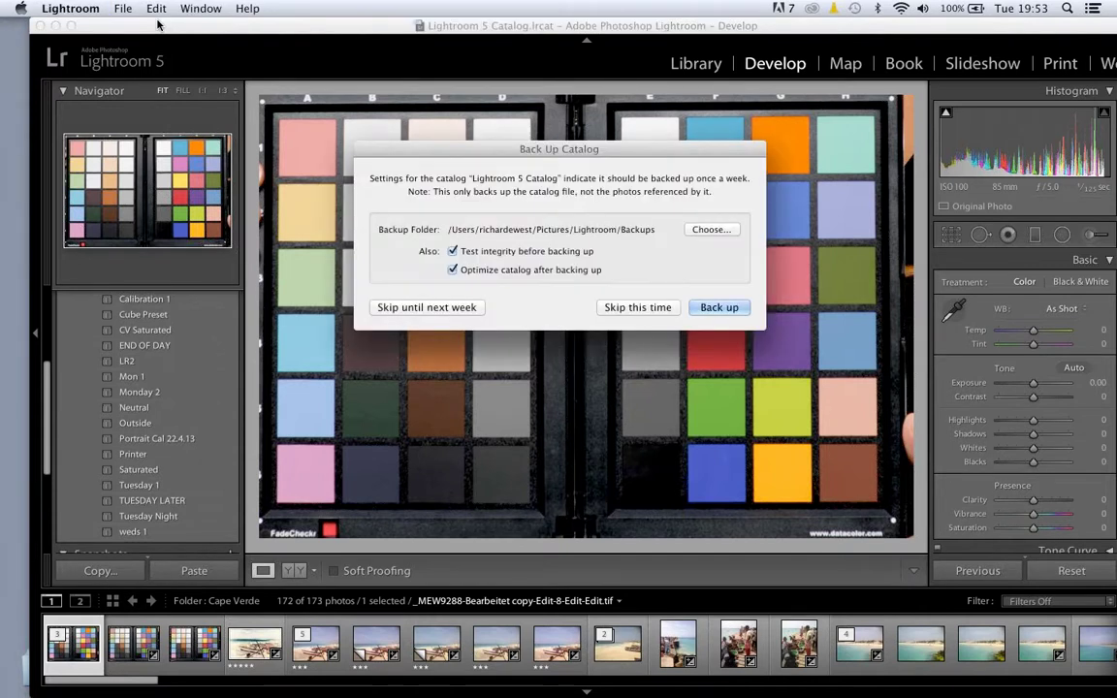
{"action": "left_click", "coordinate": [637, 306]}
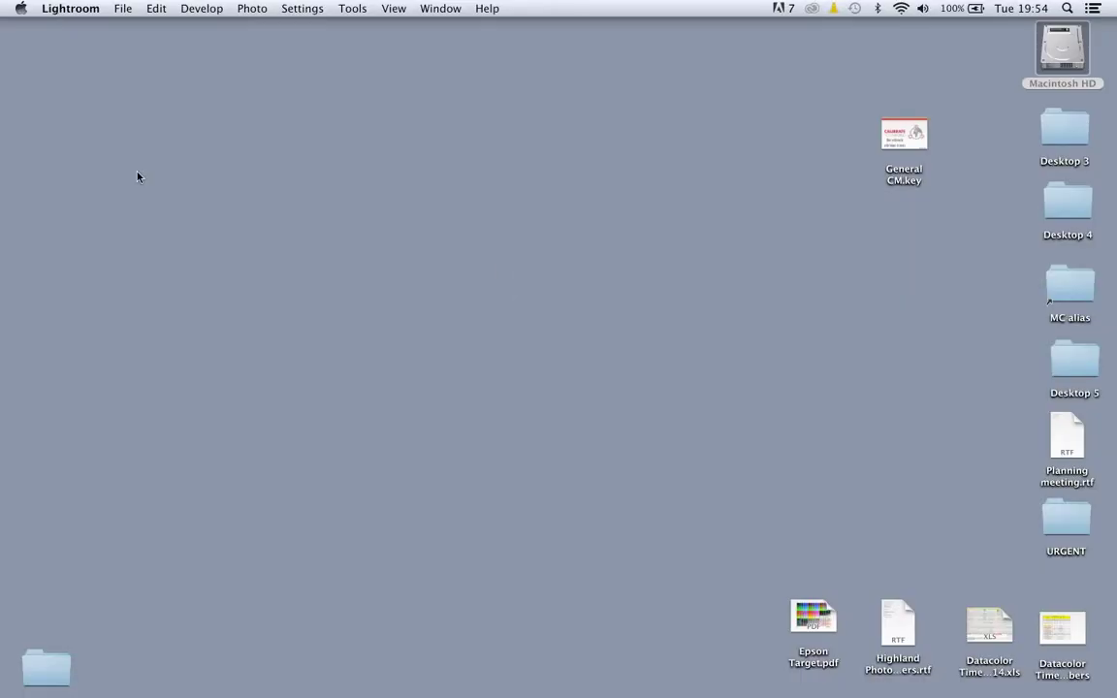
{"action": "mouse_move", "coordinate": [1, 209]}
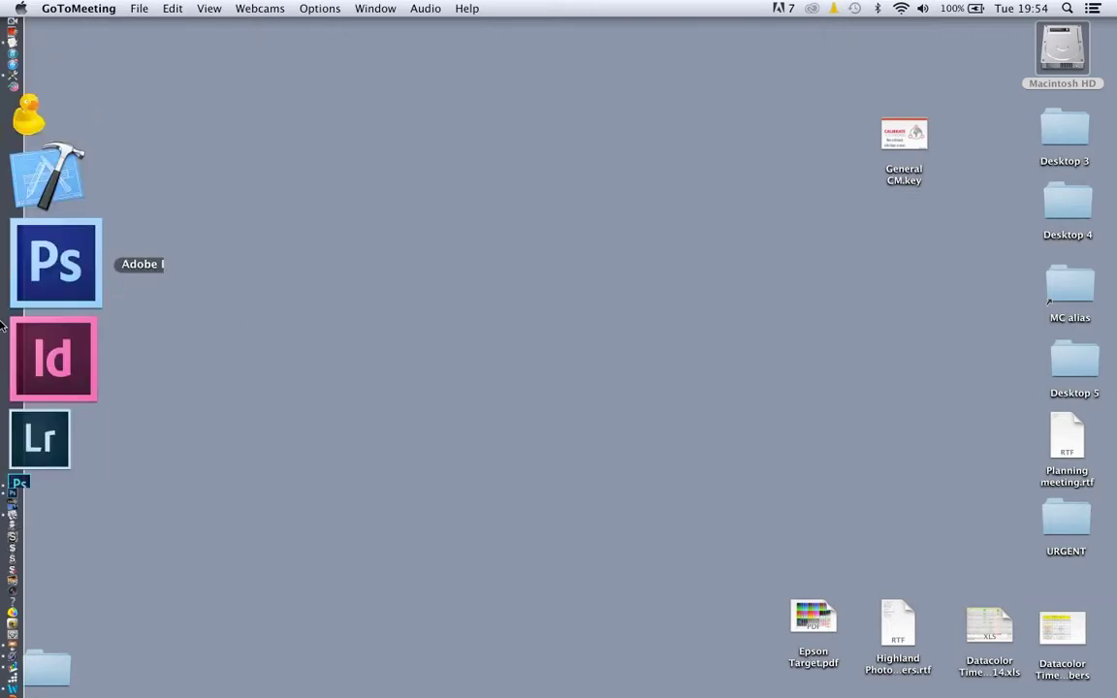
{"action": "left_click", "coordinate": [3, 315]}
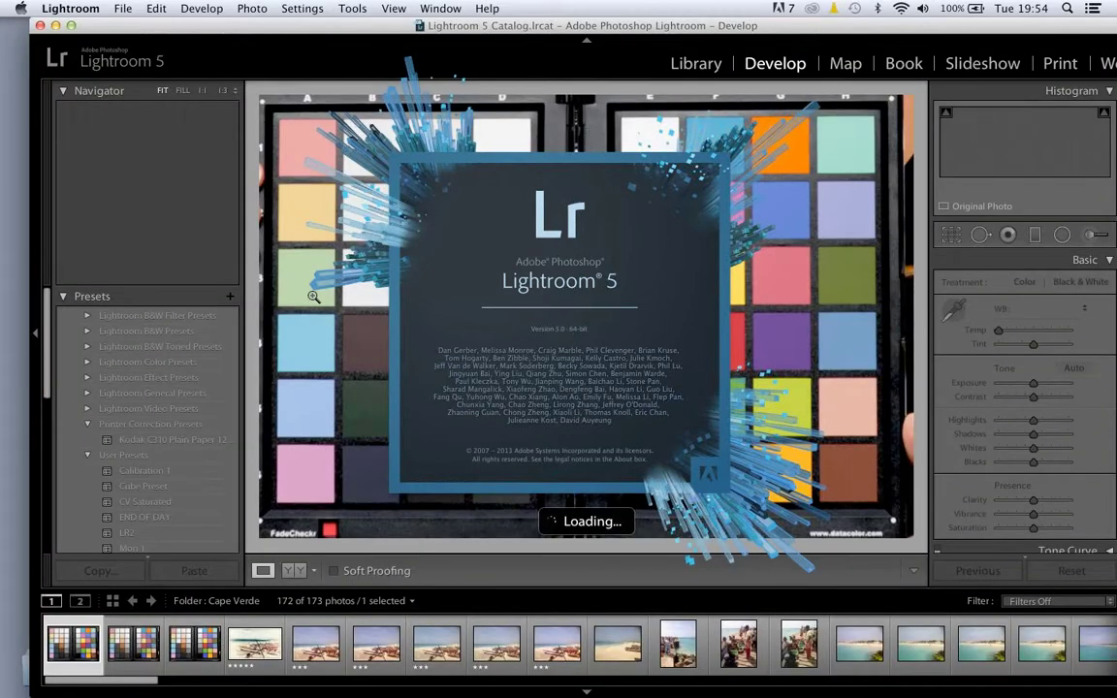
Step: Apply the Tuesday Evening 20 user preset to the first colour chart photo
{"action": "scroll", "coordinate": [206, 429], "scroll_direction": "down", "scroll_amount": 10}
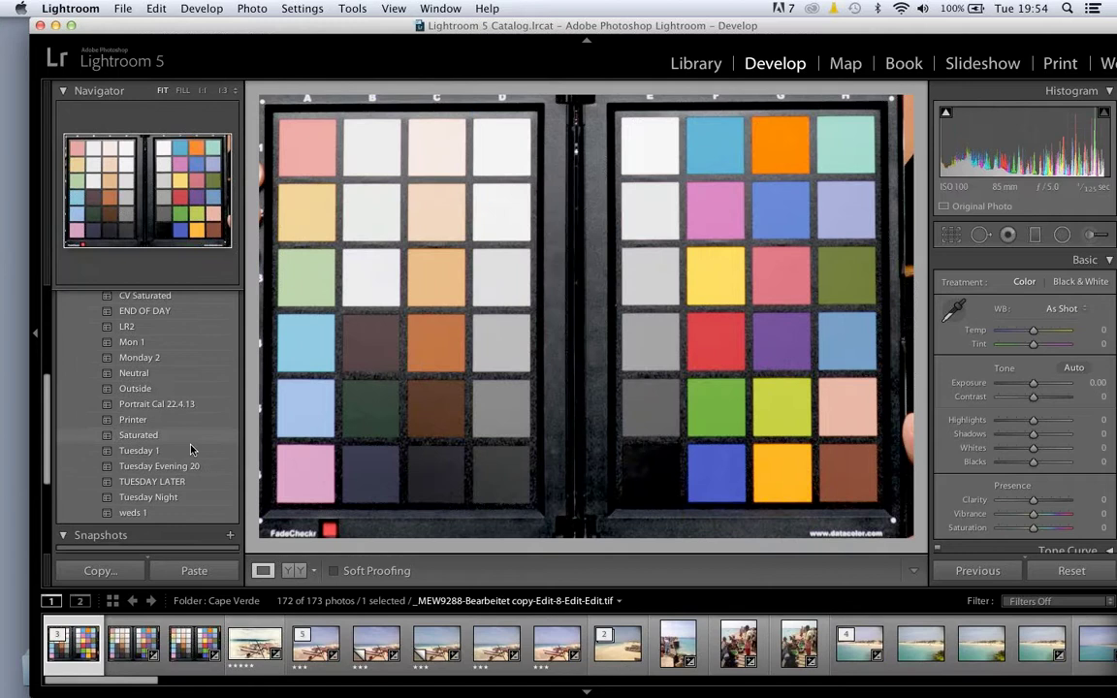
{"action": "left_click", "coordinate": [180, 469]}
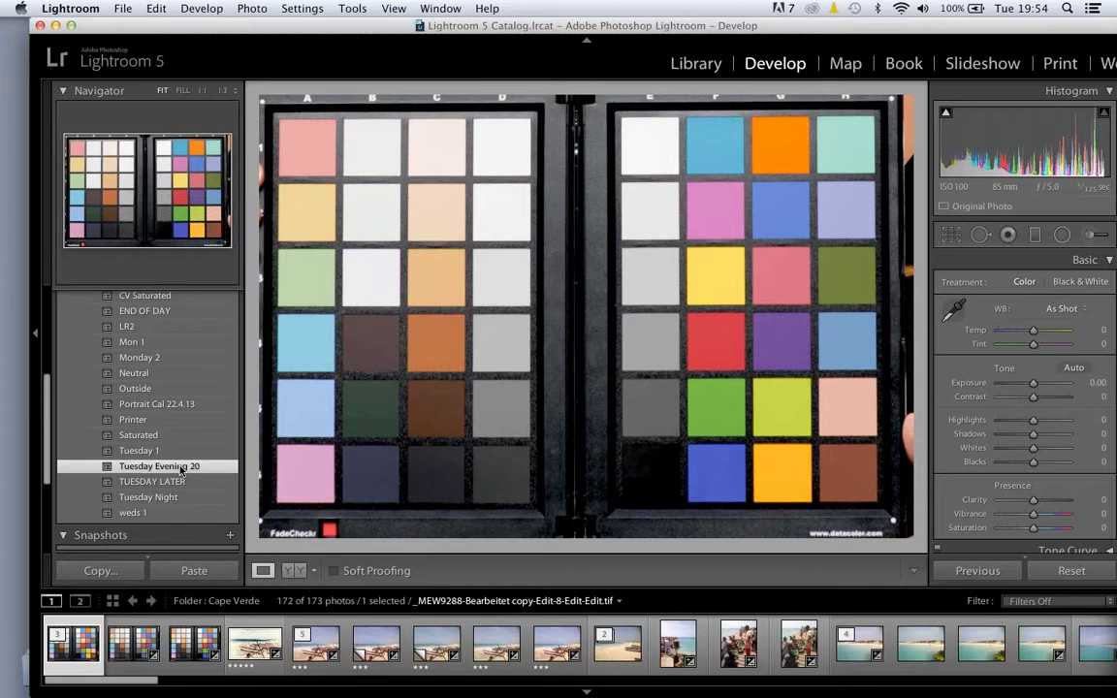
{"action": "key", "text": "super+z"}
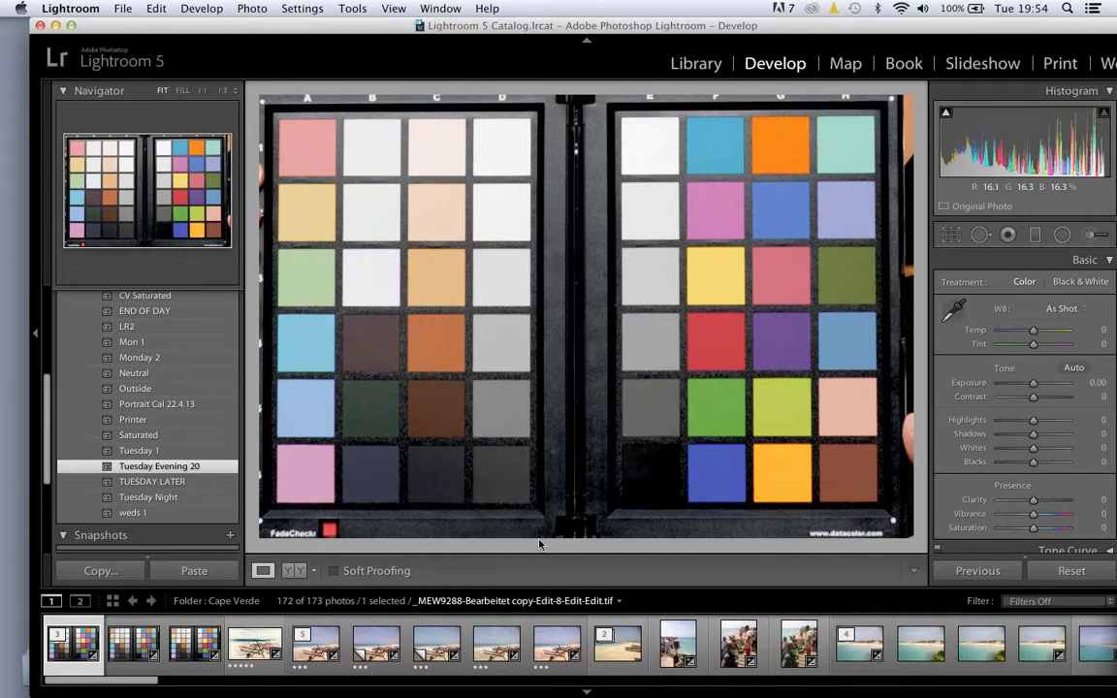
Step: Select the run of photos from IMG_0790-Edit.tif through the beach shots and preview the Cube Preset, Calibration 1, CV Saturated and END OF DAY presets
{"action": "left_click", "coordinate": [740, 645]}
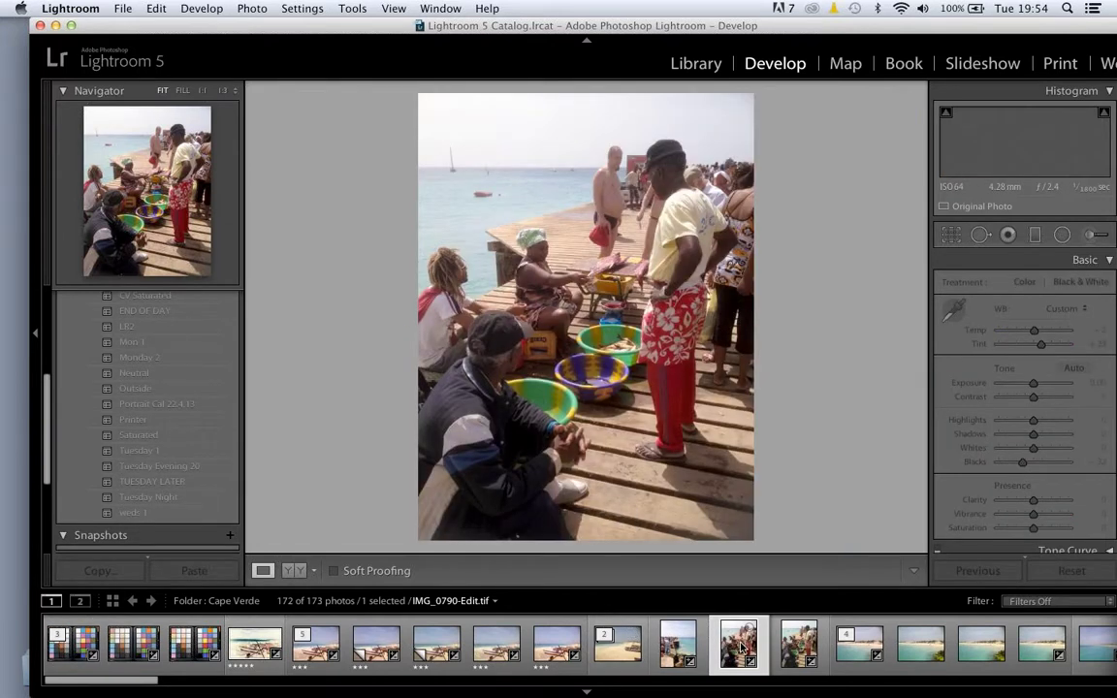
{"action": "left_click", "coordinate": [1094, 644], "text": "shift"}
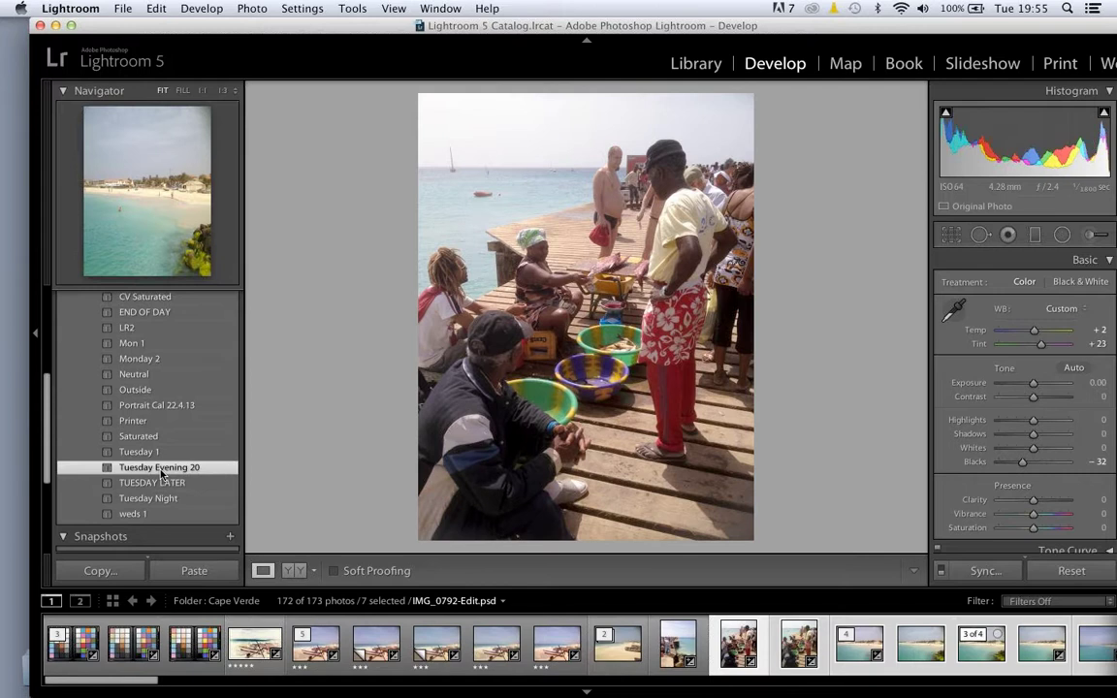
{"action": "scroll", "coordinate": [161, 472], "scroll_direction": "up", "scroll_amount": 3}
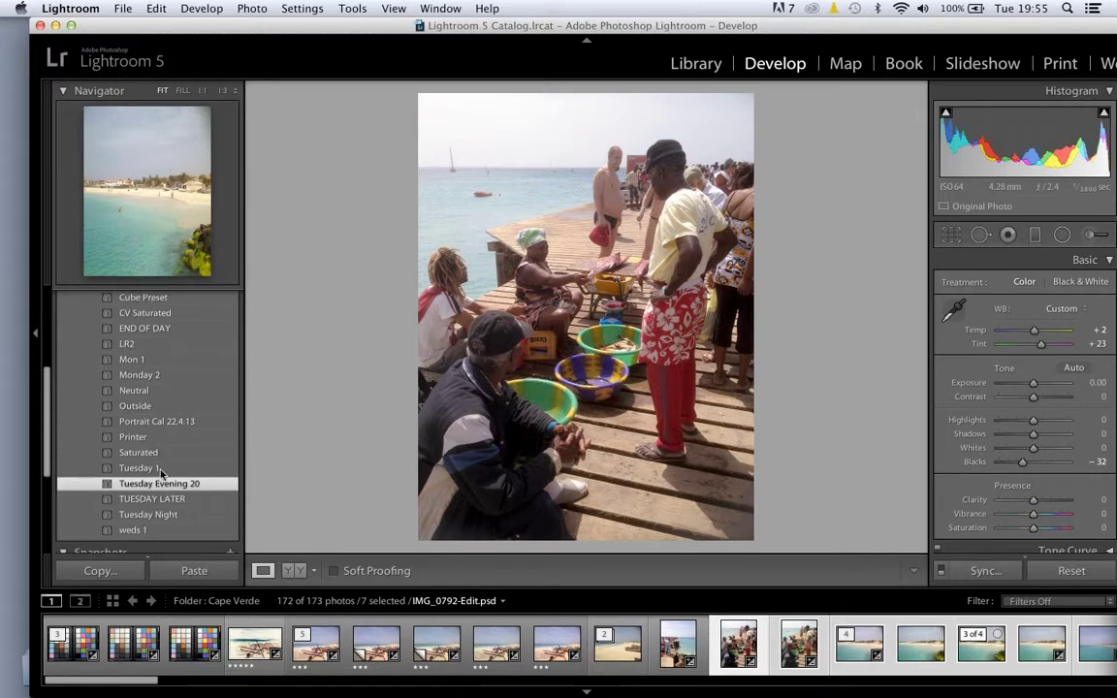
{"action": "left_click", "coordinate": [158, 333]}
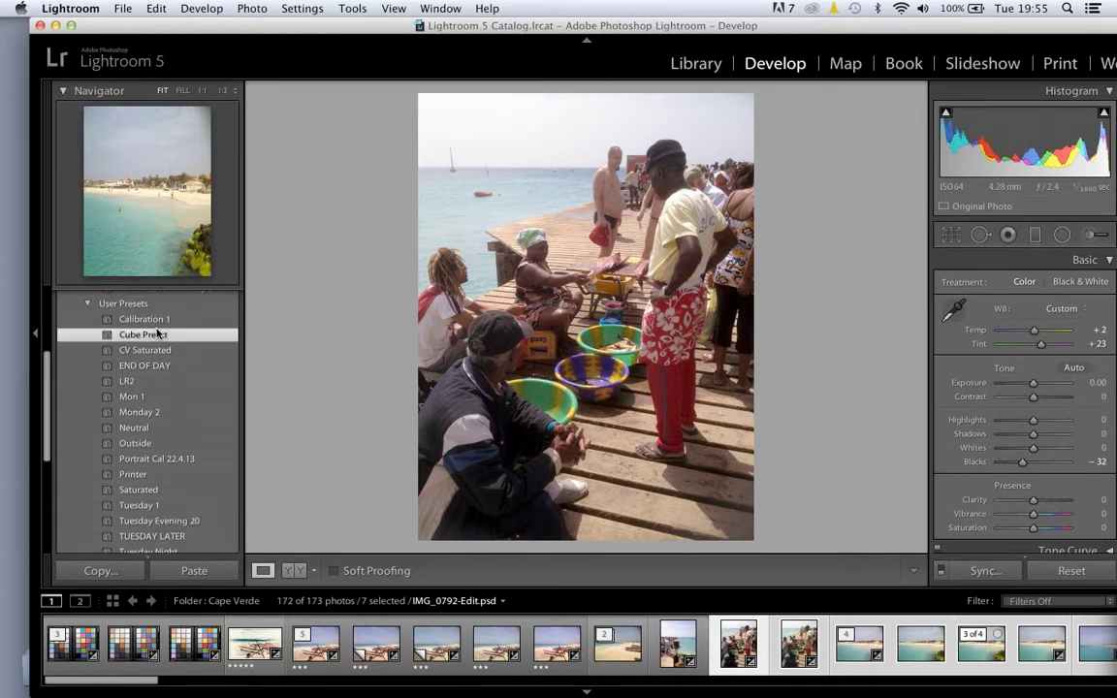
{"action": "left_click", "coordinate": [156, 323]}
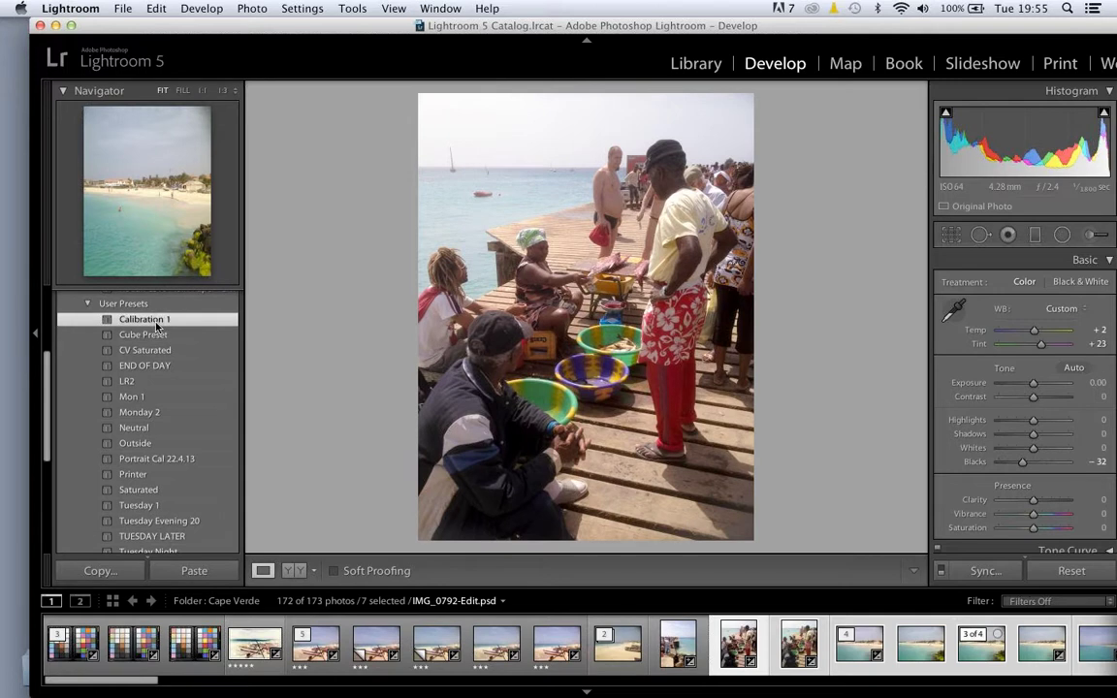
{"action": "left_click", "coordinate": [156, 351]}
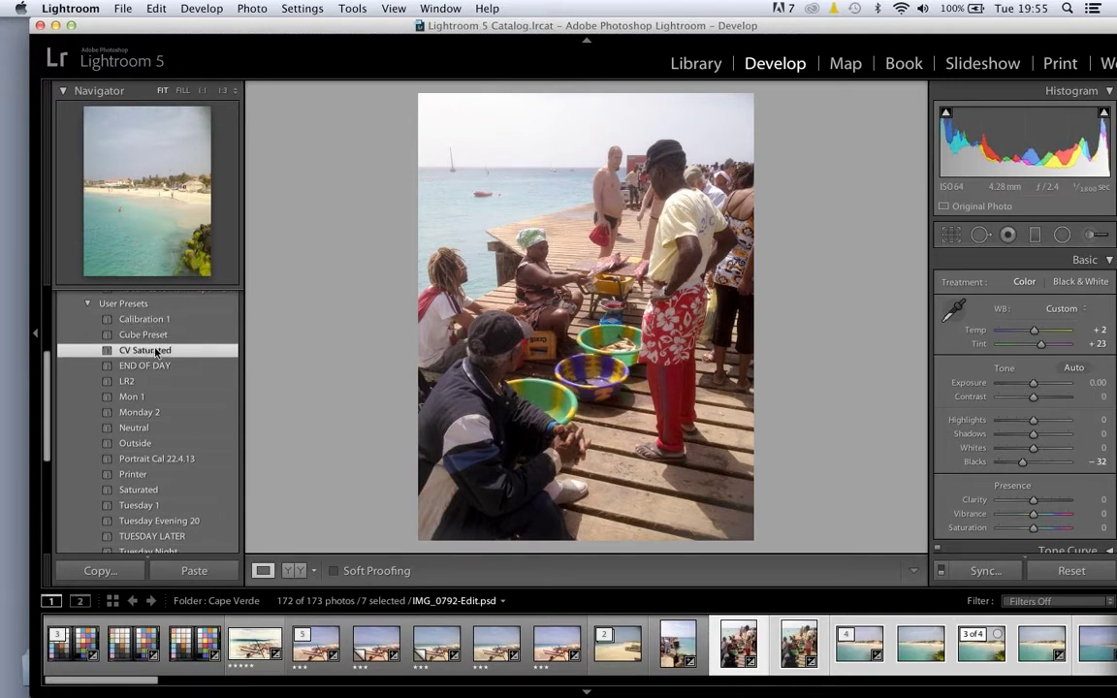
{"action": "left_click", "coordinate": [156, 367]}
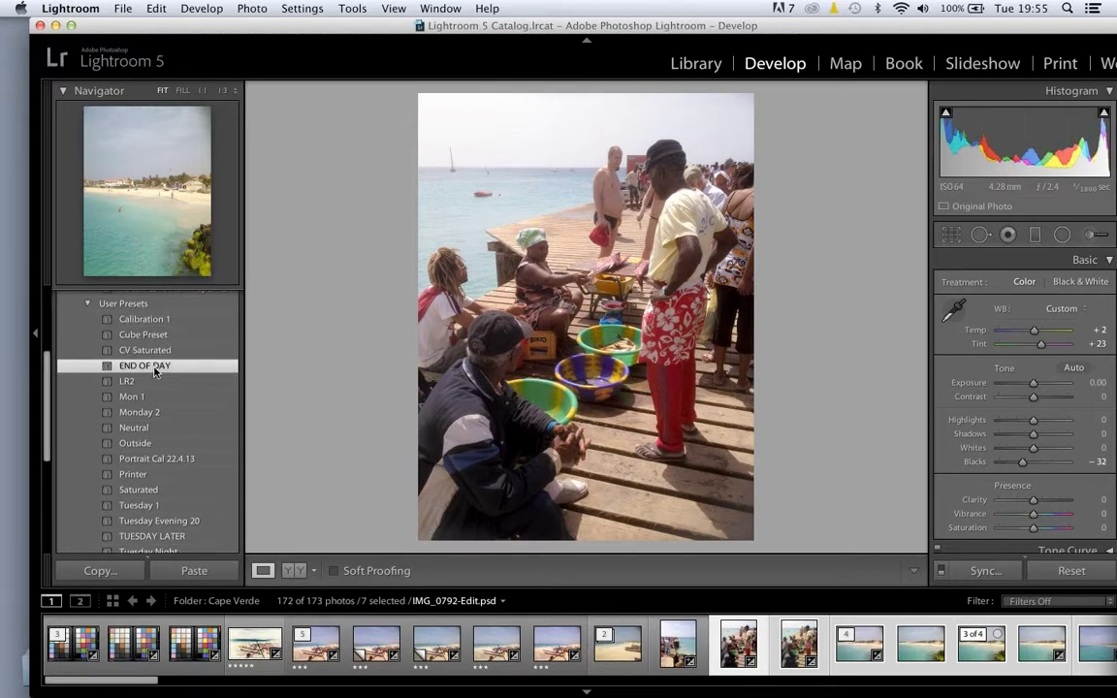
Step: Try the Tuesday 1 preset on the third colour chart photo, followed by the Portrait Cal 22.4.13 preset
{"action": "left_click", "coordinate": [192, 656]}
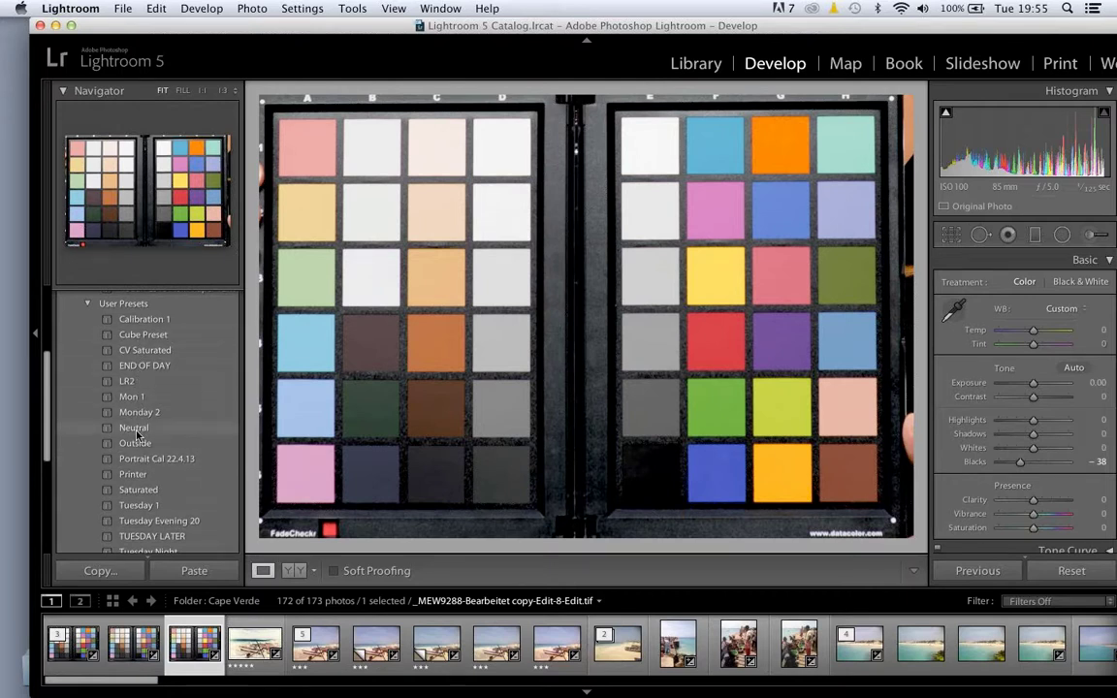
{"action": "left_click", "coordinate": [137, 506]}
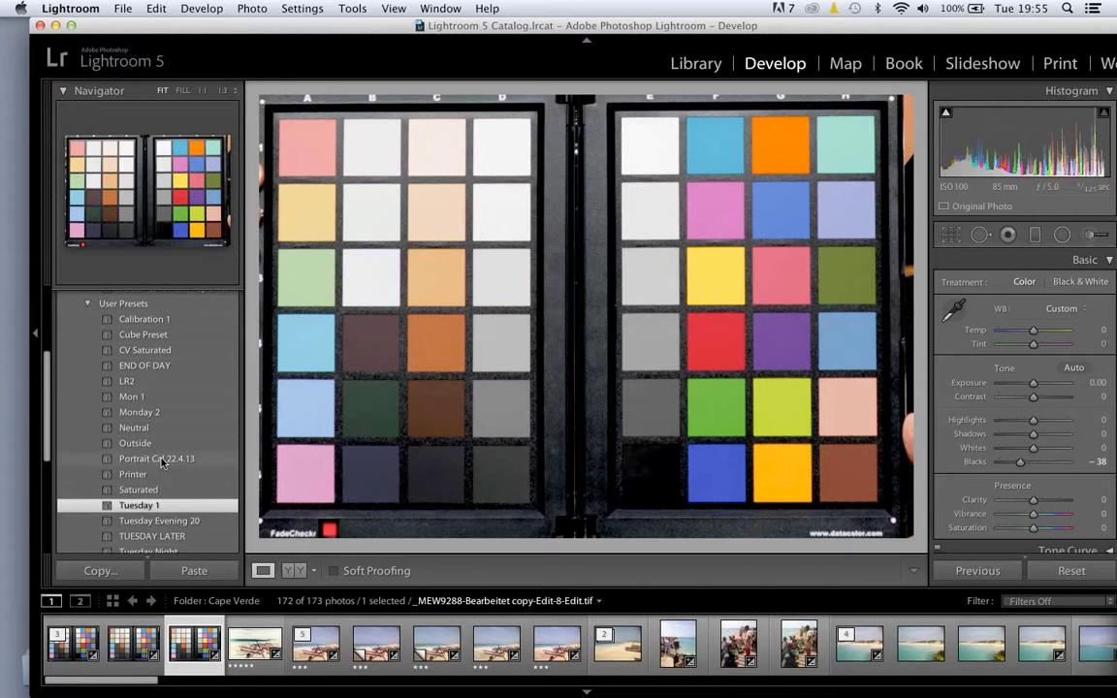
{"action": "left_click", "coordinate": [162, 464]}
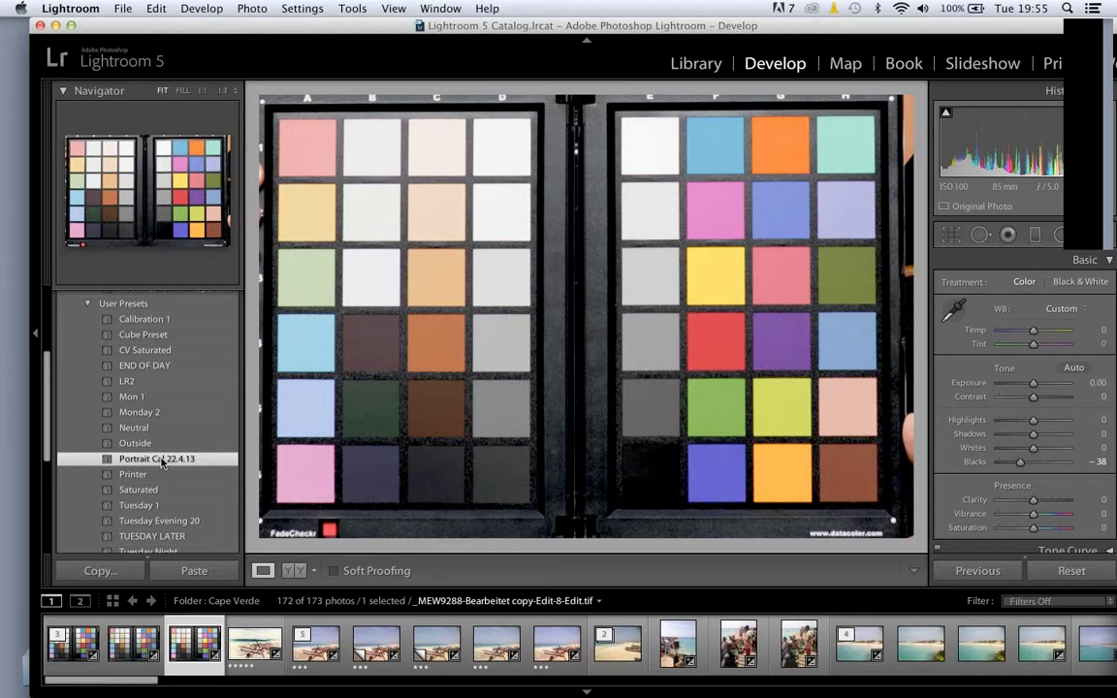
Step: Hide Lightroom, switch to Keynote and browse the slide list beyond the SpyderCHECKR colour balance slide
{"action": "key", "text": "super+h"}
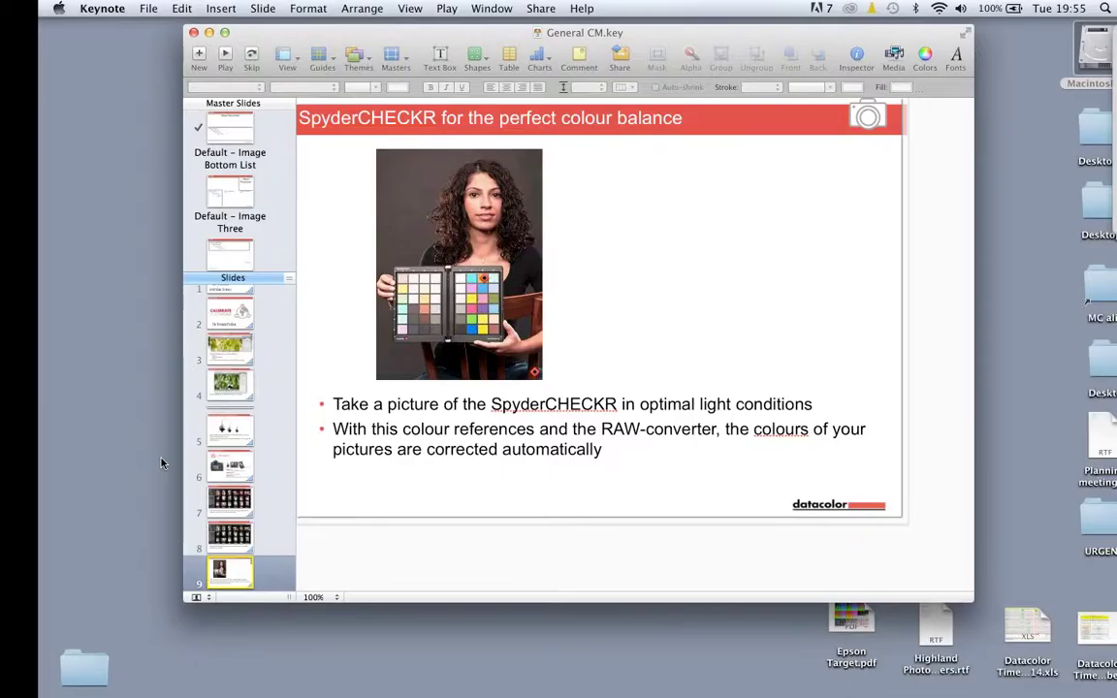
{"action": "key", "text": "alt+super+i"}
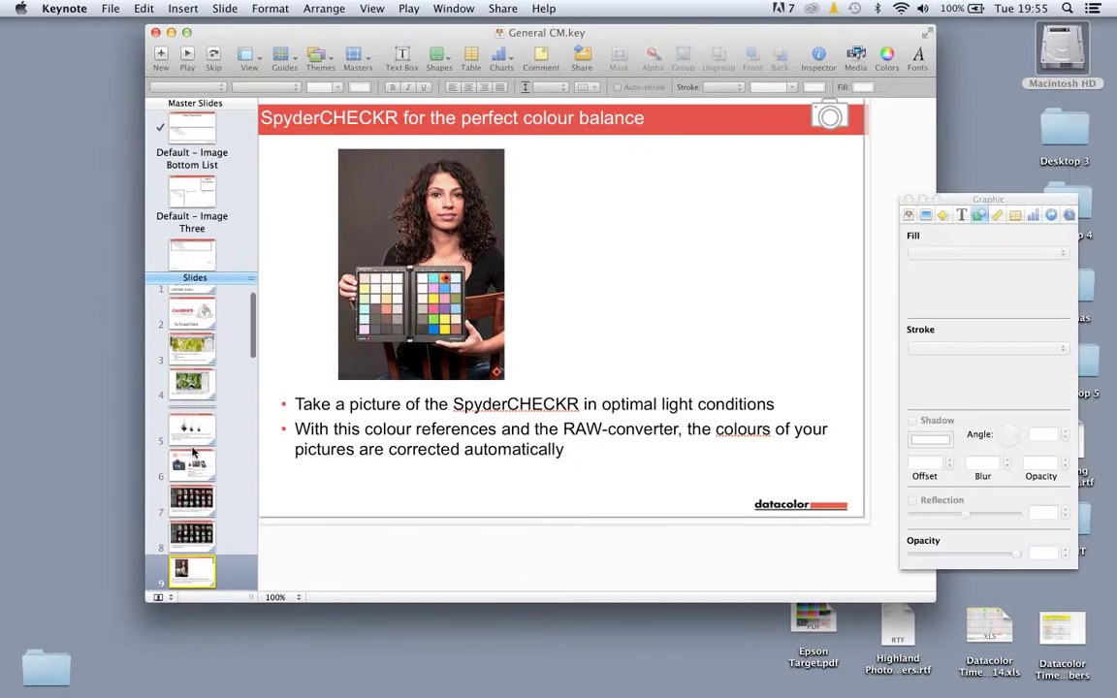
{"action": "scroll", "coordinate": [231, 451], "scroll_direction": "down", "scroll_amount": 2}
{"action": "scroll", "coordinate": [194, 450], "scroll_direction": "down", "scroll_amount": 2}
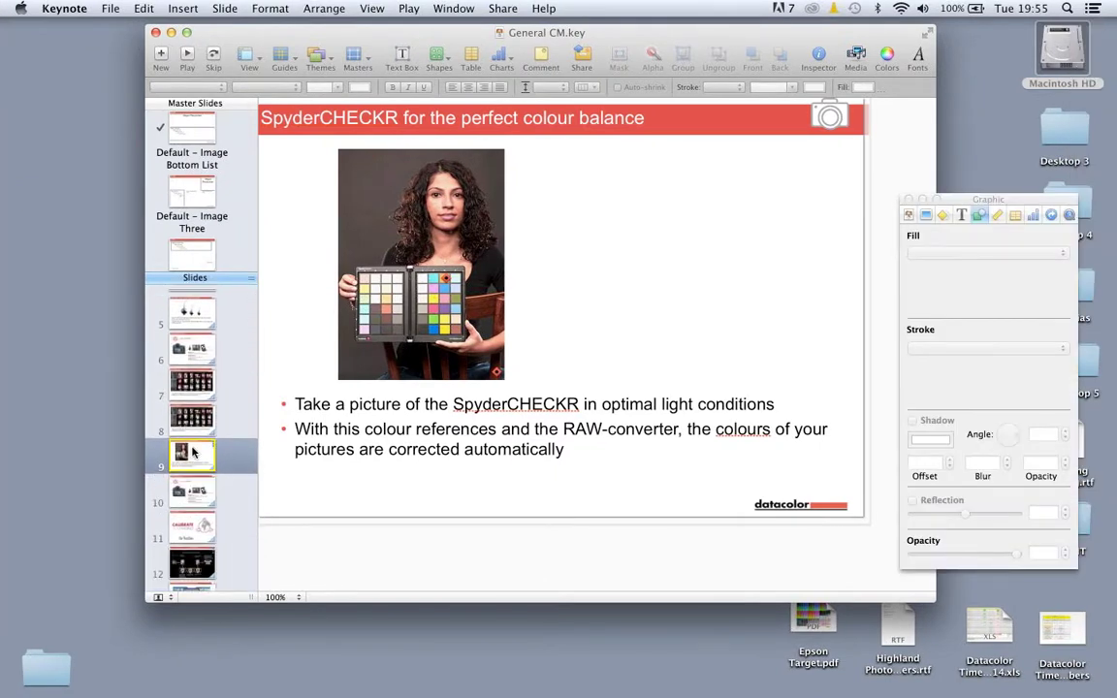